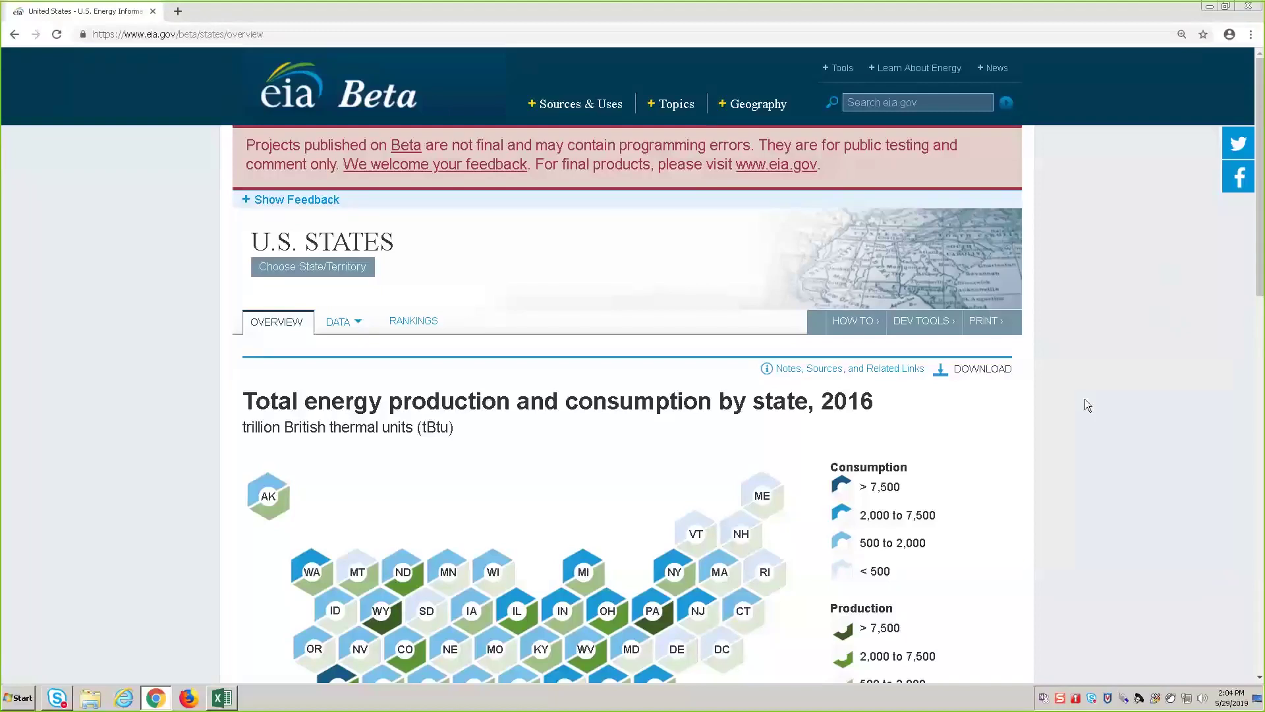
Step: Open the Texas energy profile from the map of total energy production and consumption by state, 2016
{"action": "scroll", "coordinate": [1127, 320], "scroll_direction": "down", "scroll_amount": 1}
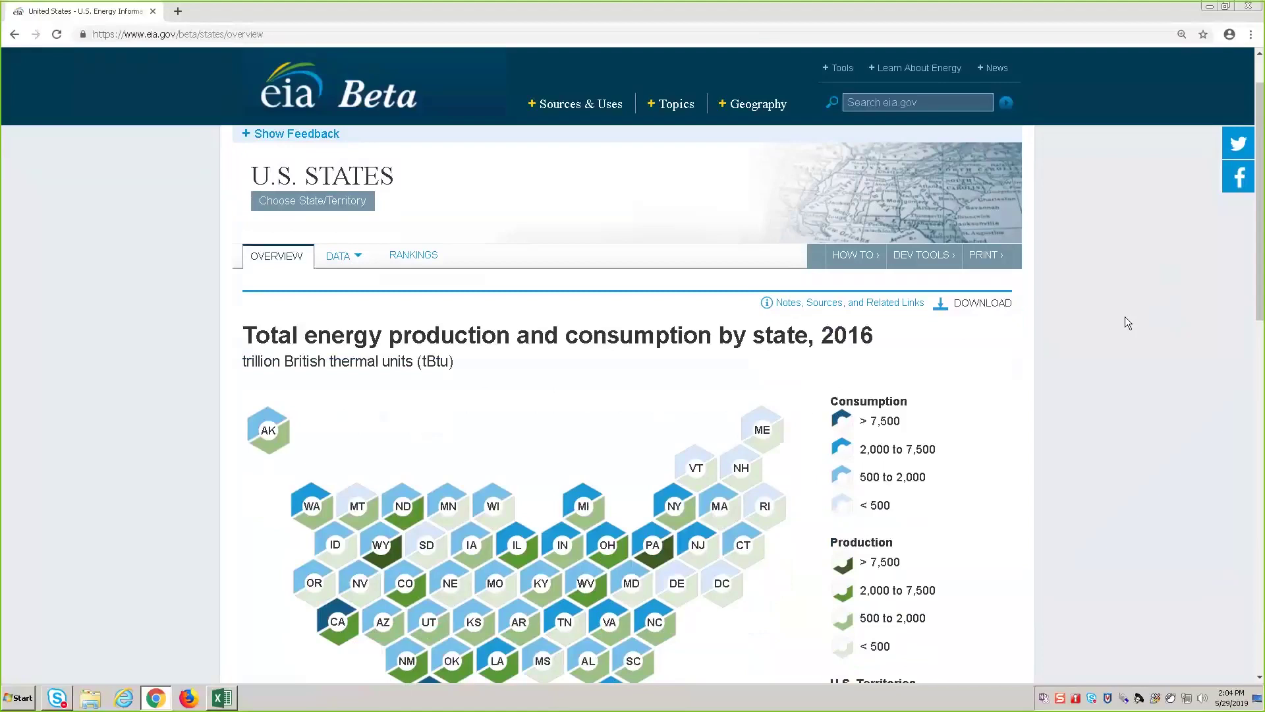
{"action": "scroll", "coordinate": [1118, 320], "scroll_direction": "down", "scroll_amount": 1}
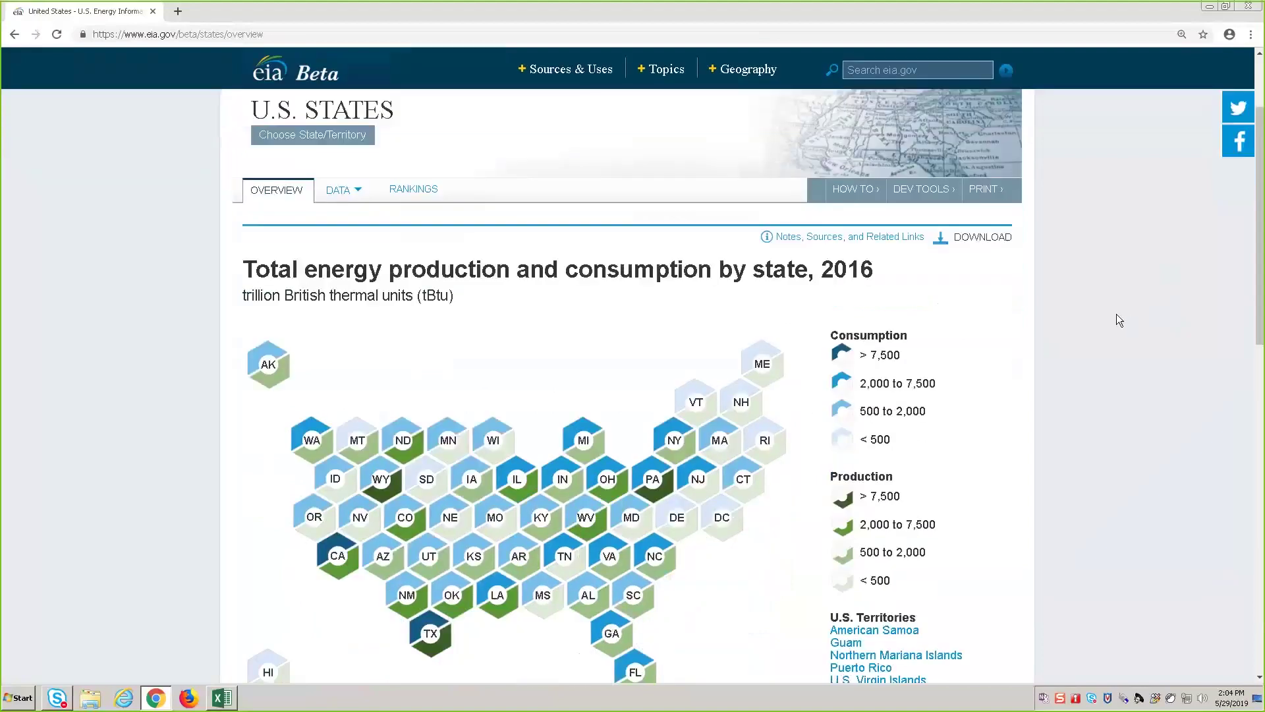
{"action": "scroll", "coordinate": [1114, 311], "scroll_direction": "down", "scroll_amount": 2}
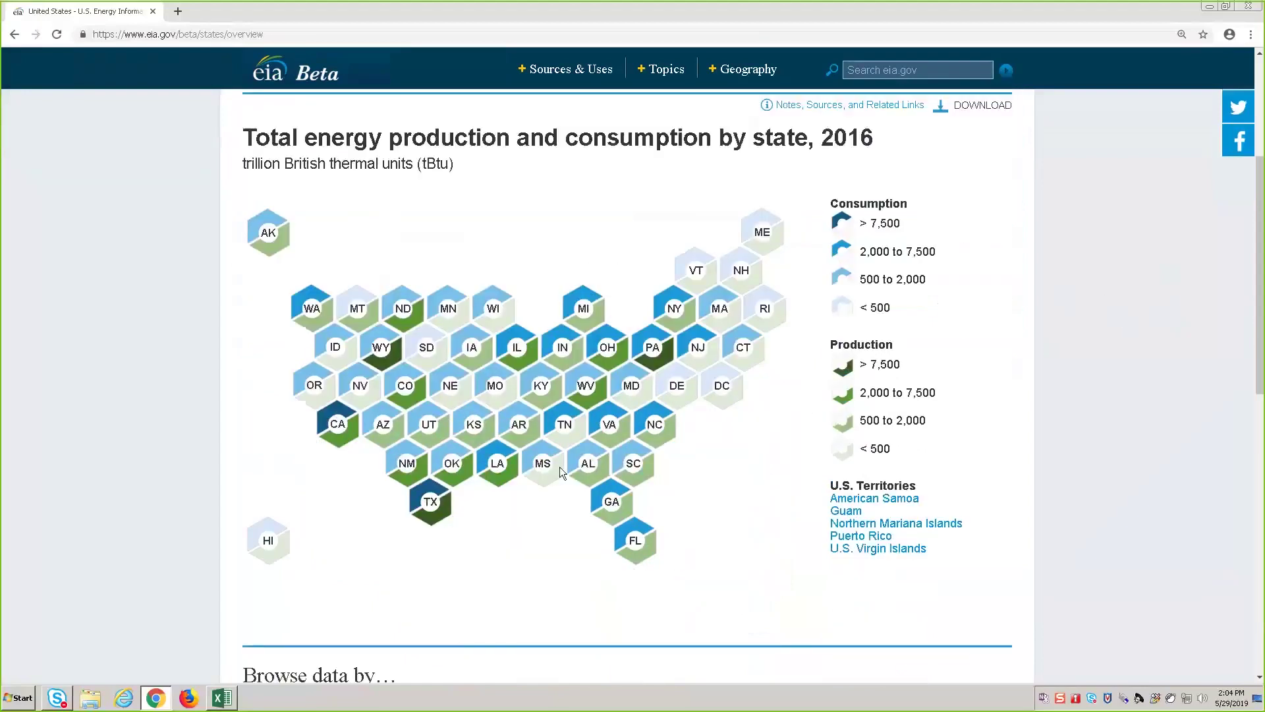
{"action": "left_click", "coordinate": [444, 509]}
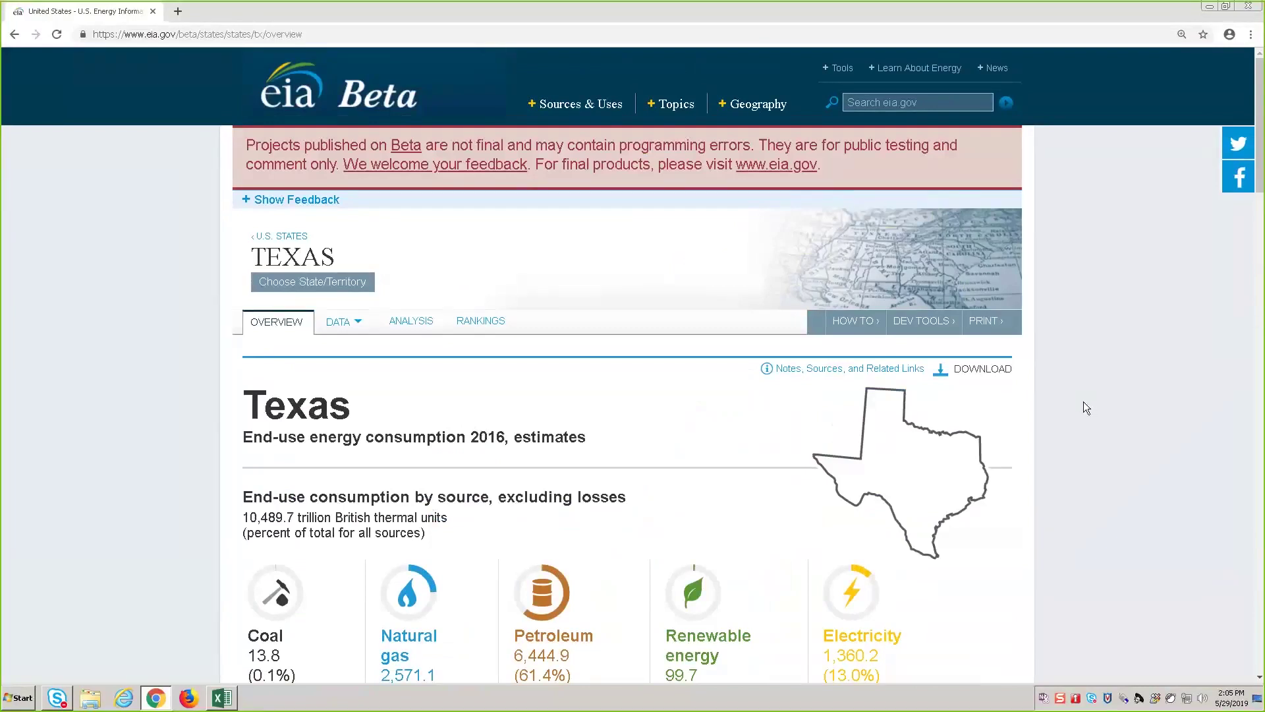
Step: Review Texas end-use consumption by source and by sector, electric power sector consumption, and electricity flows
{"action": "scroll", "coordinate": [1084, 404], "scroll_direction": "down", "scroll_amount": 2}
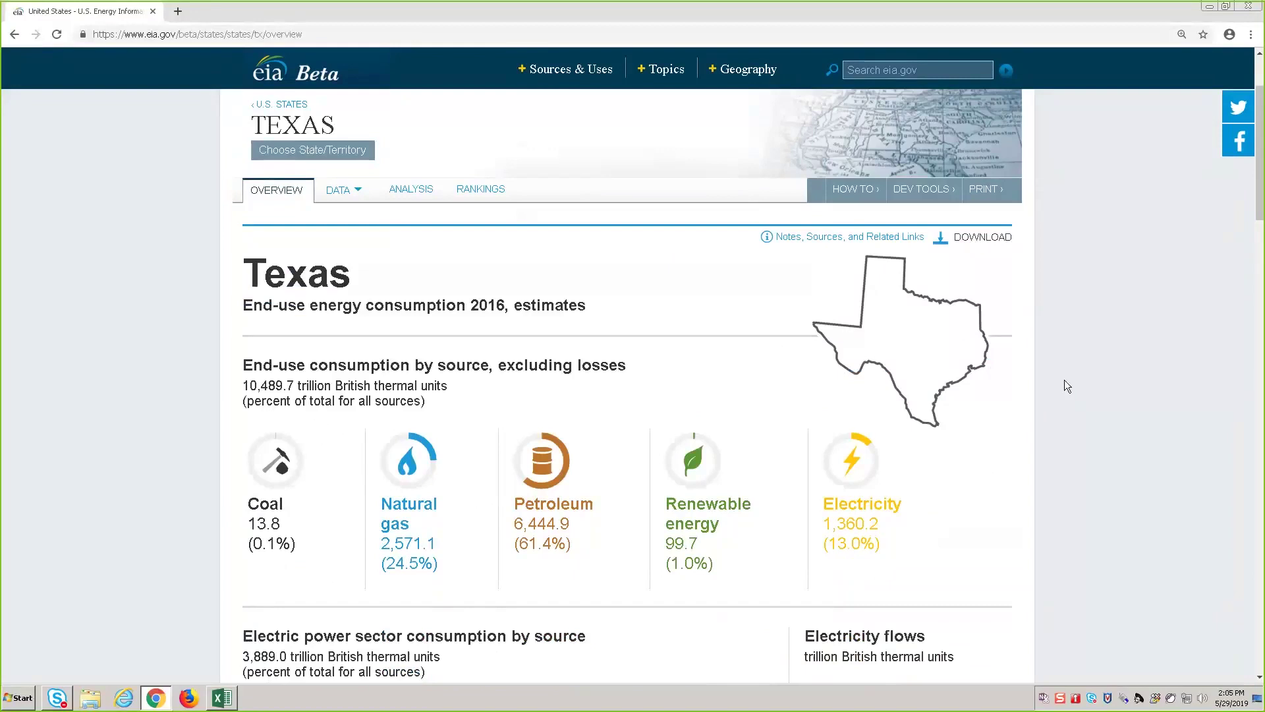
{"action": "scroll", "coordinate": [1063, 382], "scroll_direction": "down", "scroll_amount": 8}
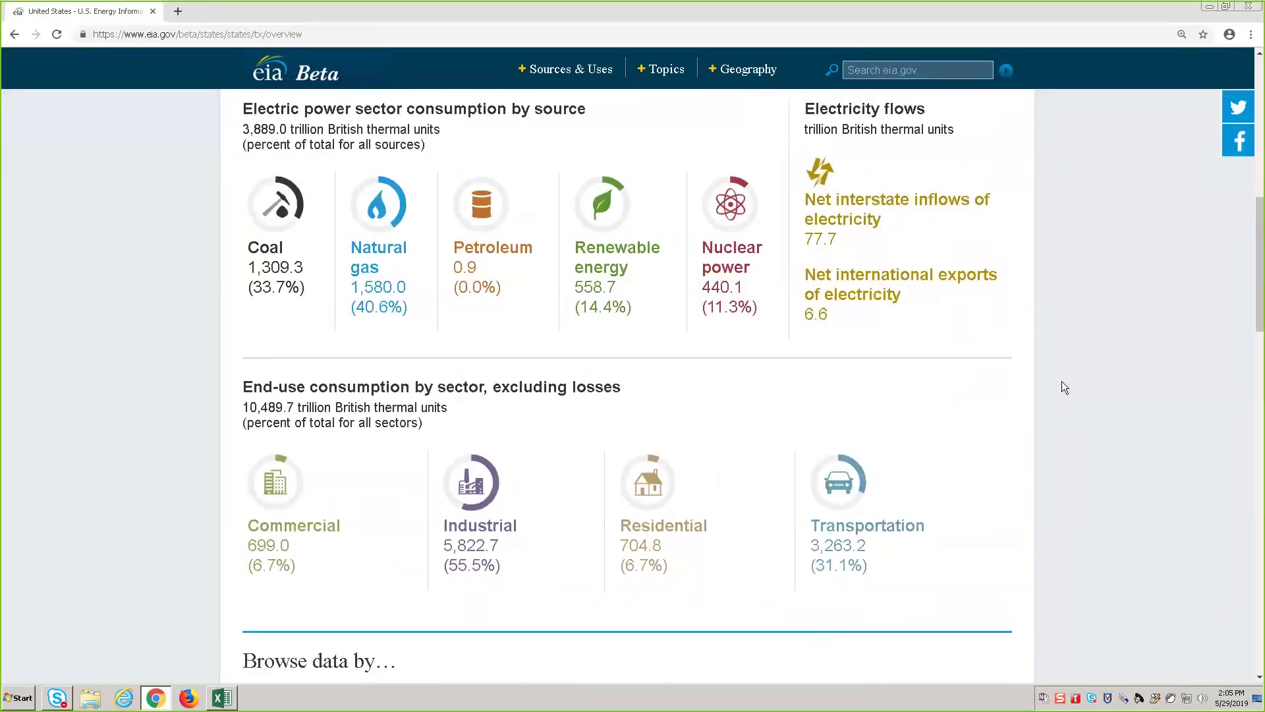
{"action": "scroll", "coordinate": [1063, 387], "scroll_direction": "up", "scroll_amount": 2}
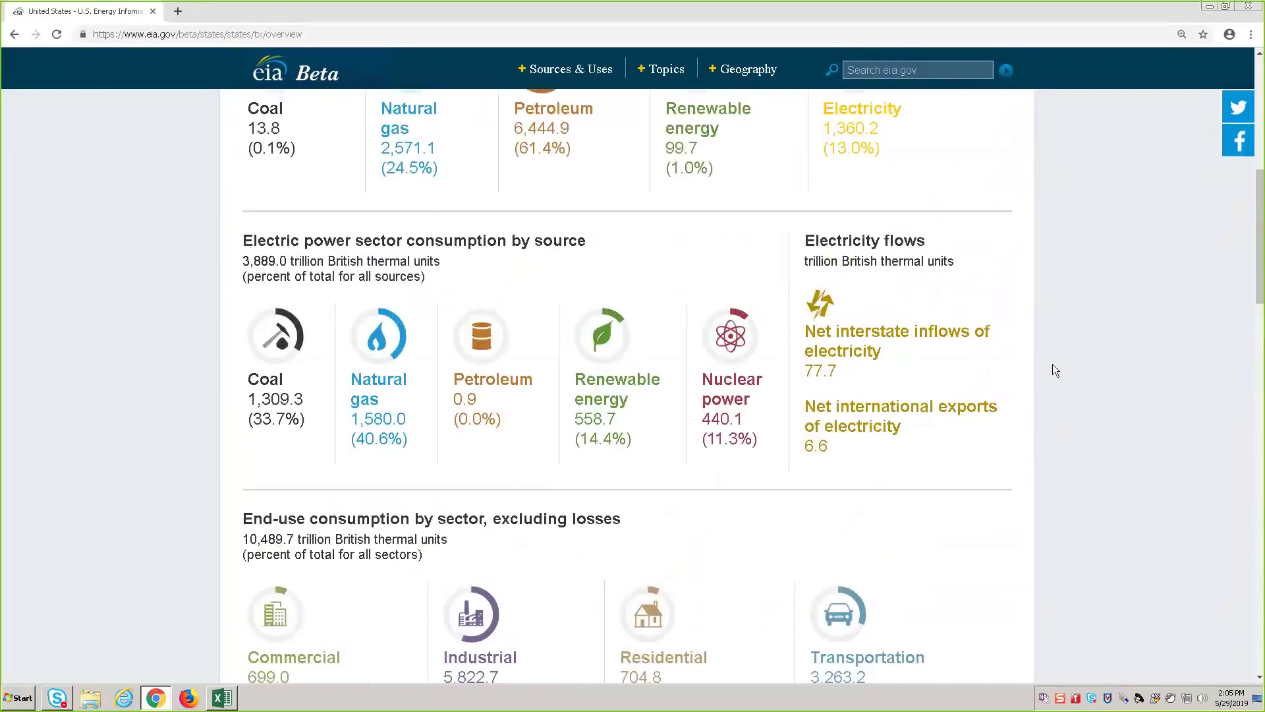
{"action": "scroll", "coordinate": [1055, 361], "scroll_direction": "up", "scroll_amount": 3}
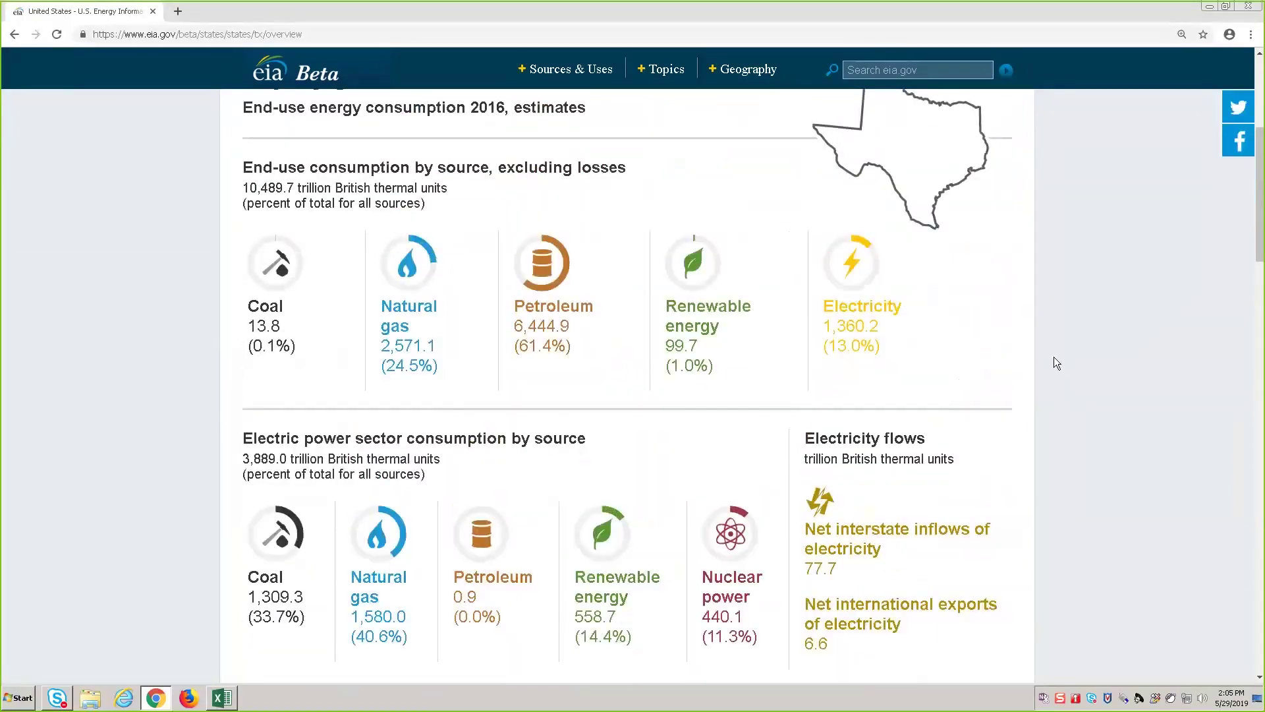
{"action": "scroll", "coordinate": [1054, 357], "scroll_direction": "up", "scroll_amount": 1}
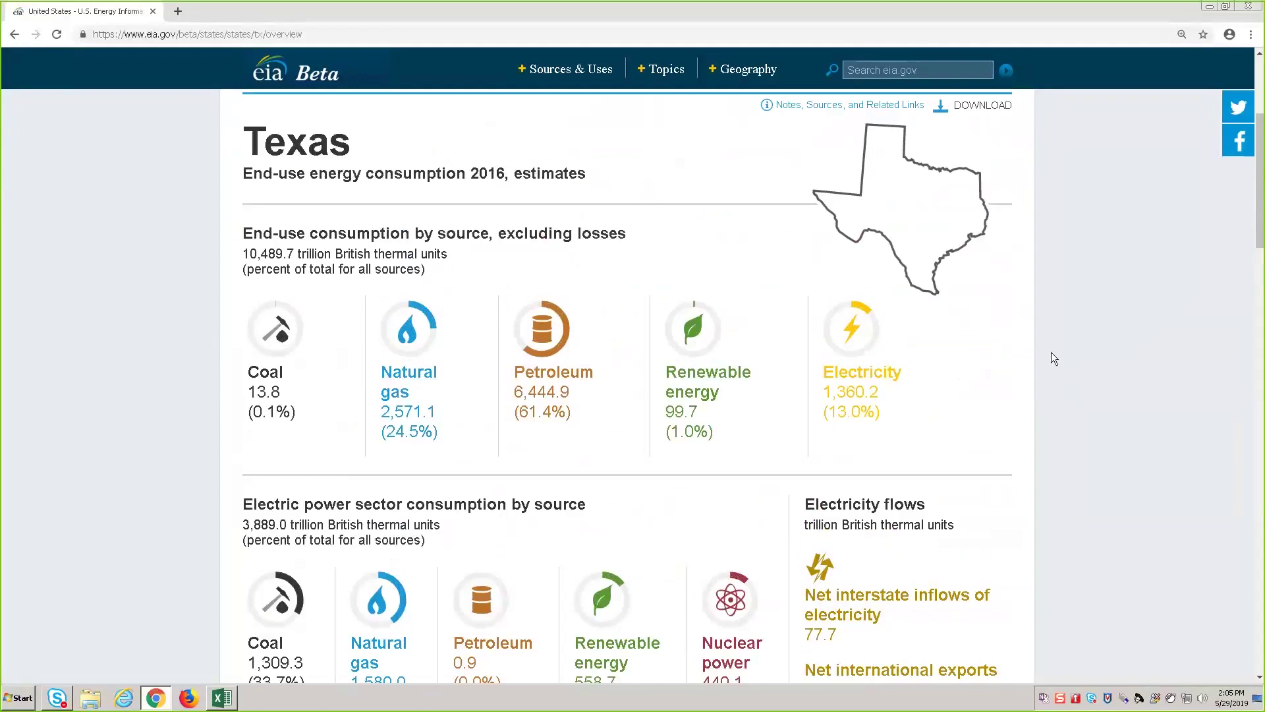
{"action": "scroll", "coordinate": [1054, 359], "scroll_direction": "down", "scroll_amount": 6}
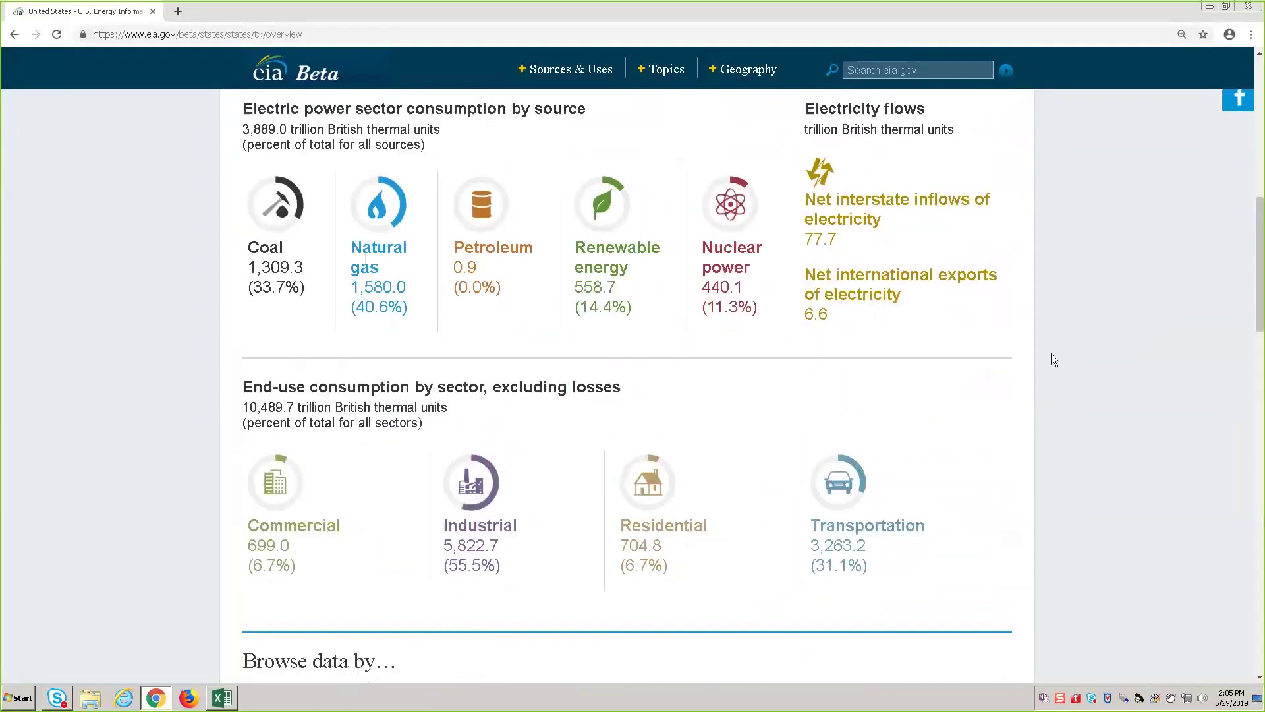
Step: Look through the rest of the Texas overview, from the browse-data topics and facts to the energy indicators, rankings, articles and other resources
{"action": "scroll", "coordinate": [1054, 359], "scroll_direction": "down", "scroll_amount": 4}
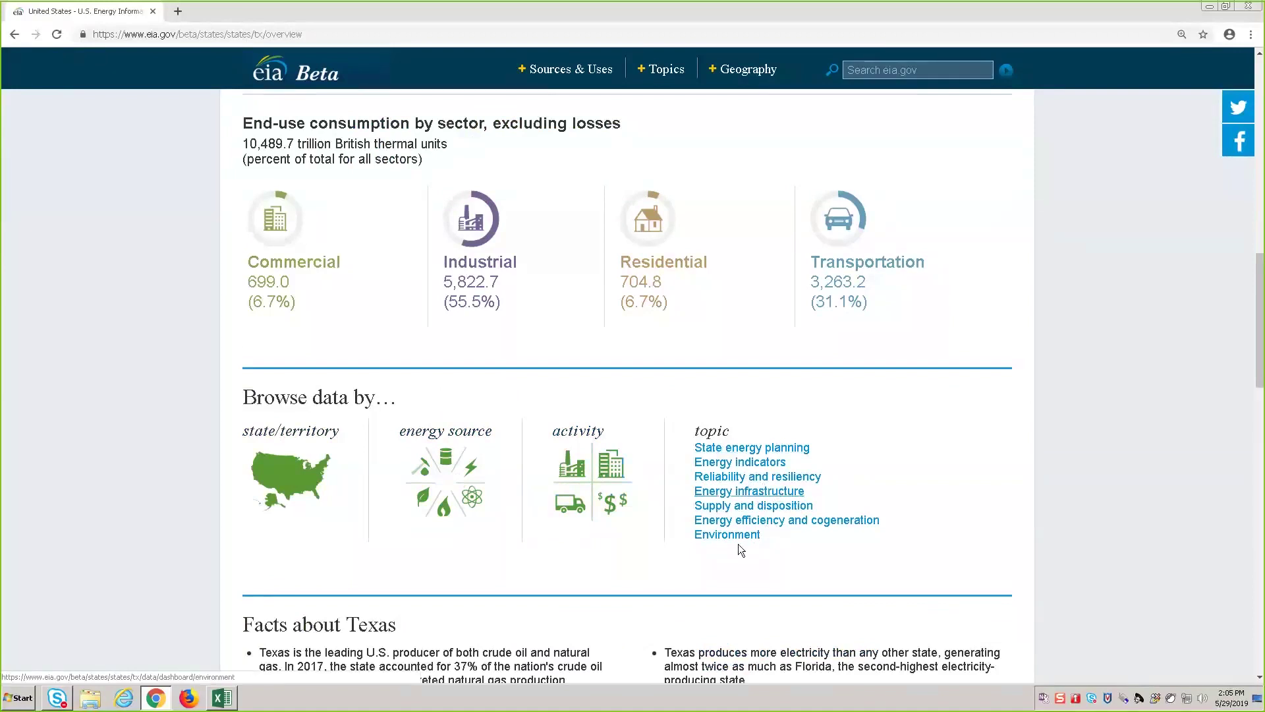
{"action": "scroll", "coordinate": [738, 544], "scroll_direction": "down", "scroll_amount": 3}
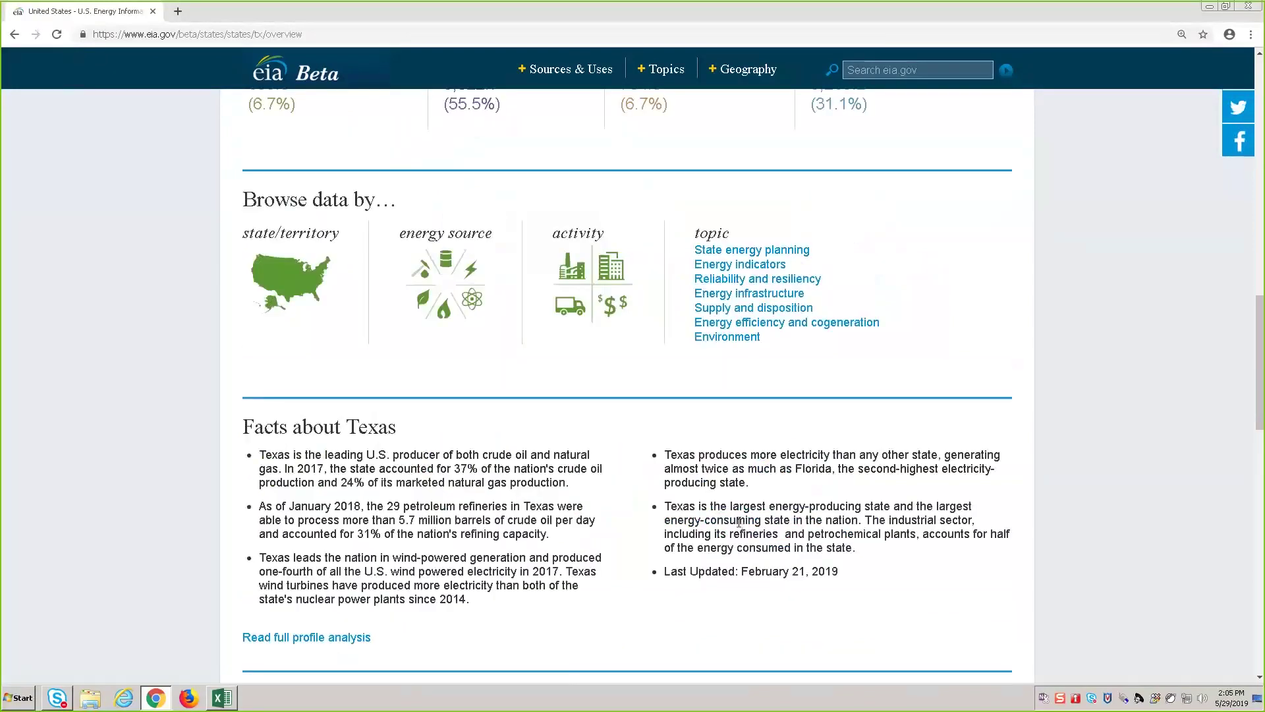
{"action": "scroll", "coordinate": [730, 521], "scroll_direction": "down", "scroll_amount": 5}
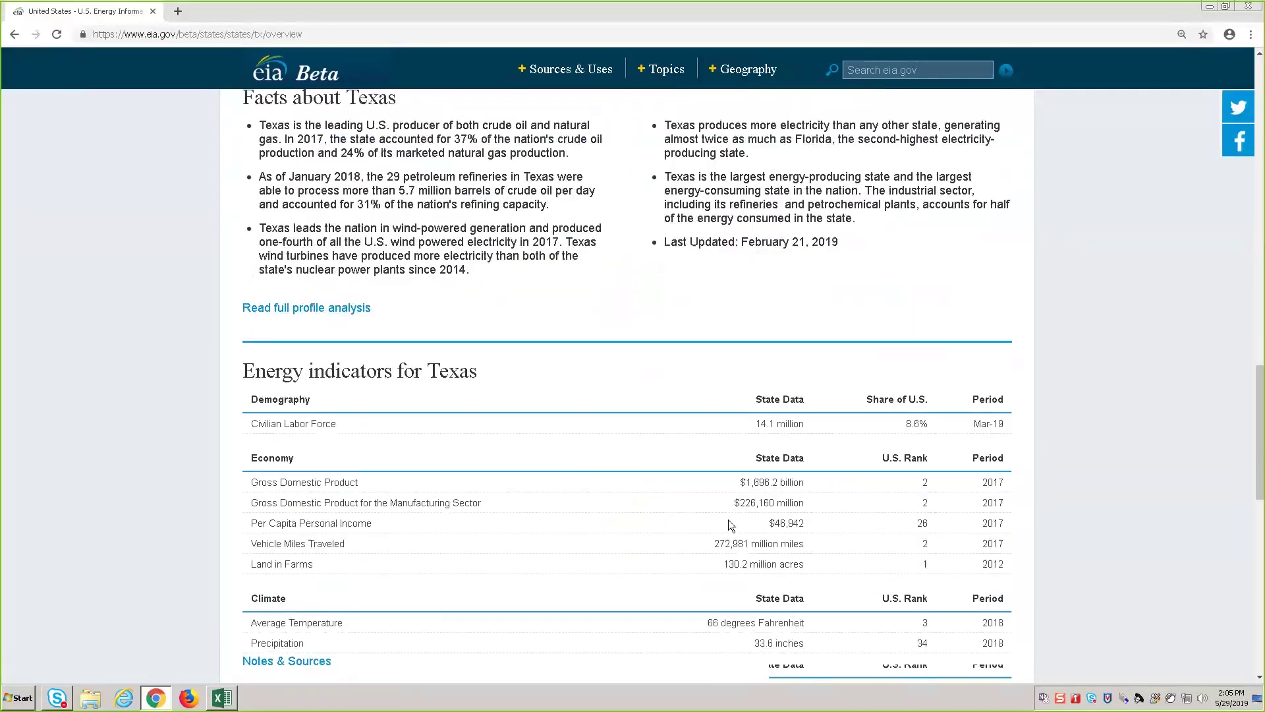
{"action": "scroll", "coordinate": [729, 521], "scroll_direction": "down", "scroll_amount": 3}
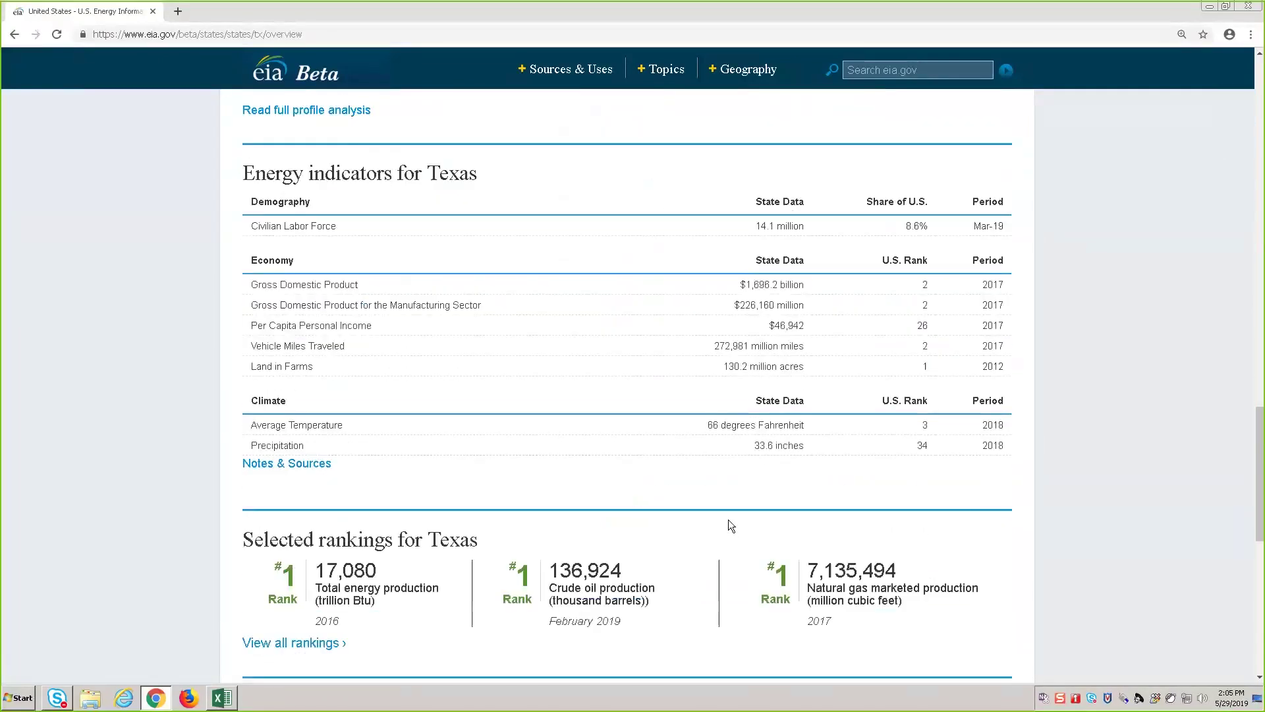
{"action": "scroll", "coordinate": [729, 526], "scroll_direction": "down", "scroll_amount": 2}
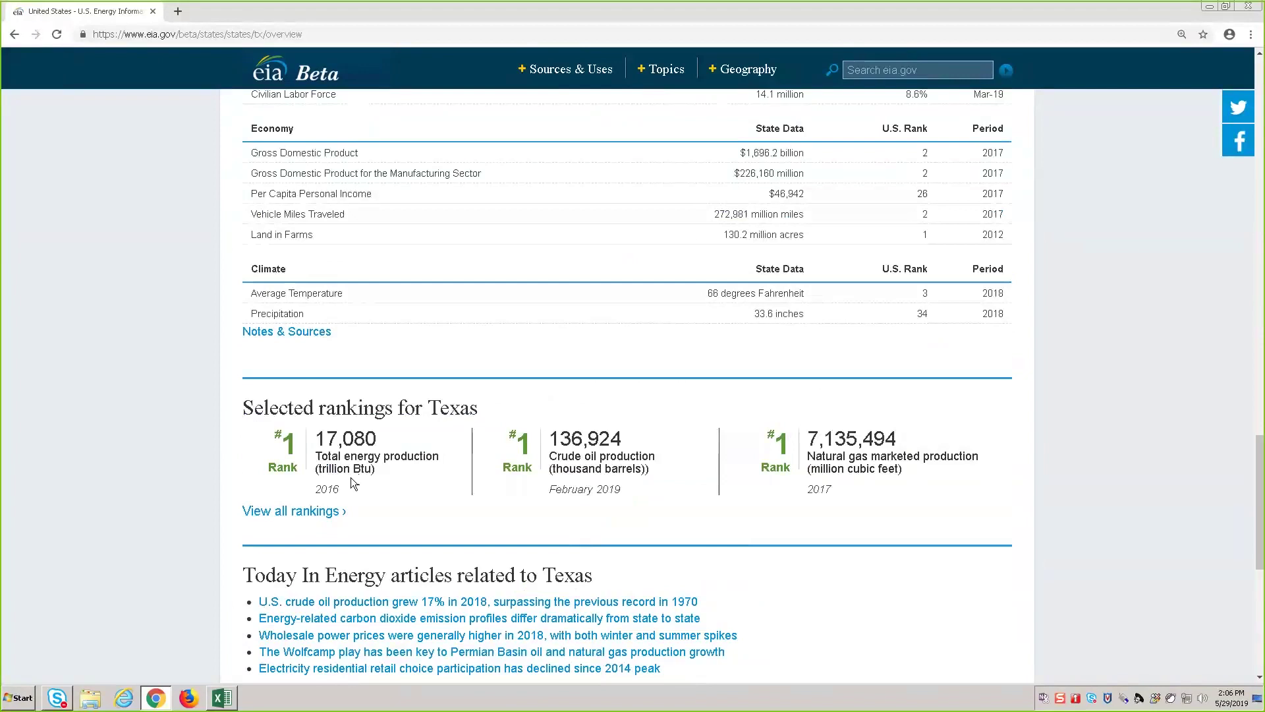
{"action": "scroll", "coordinate": [351, 477], "scroll_direction": "down", "scroll_amount": 3}
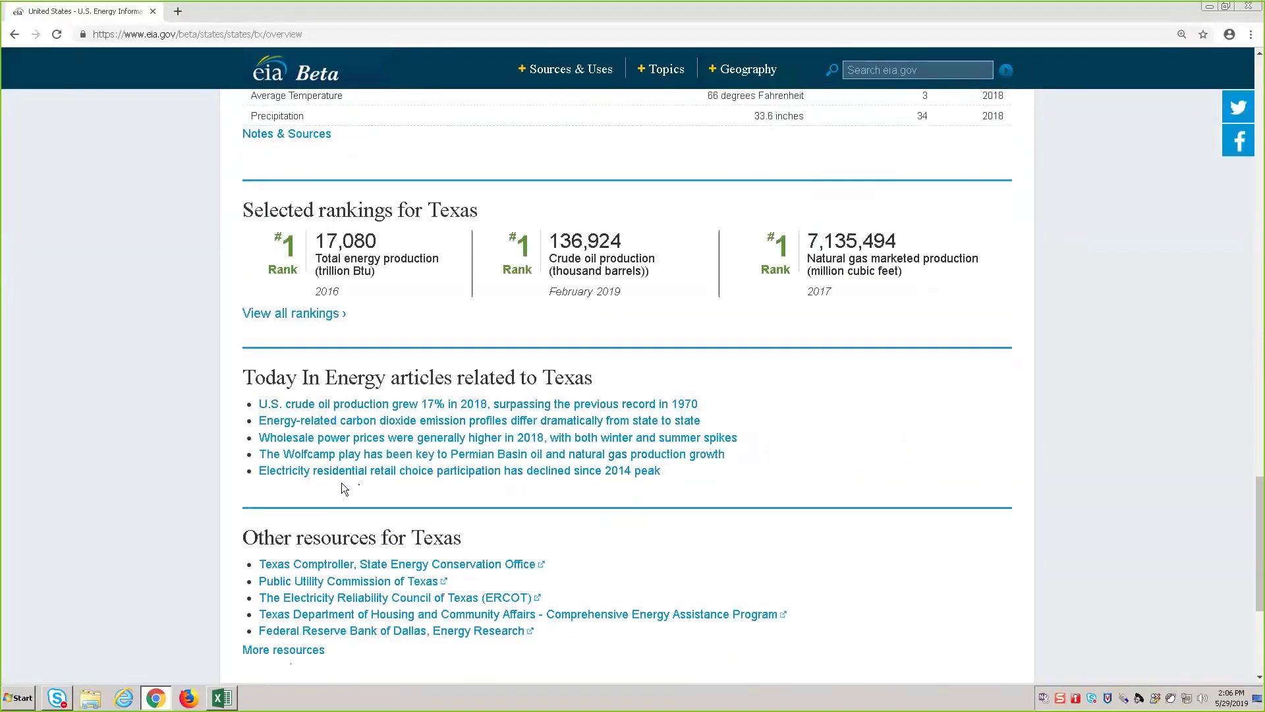
{"action": "scroll", "coordinate": [343, 489], "scroll_direction": "down", "scroll_amount": 2}
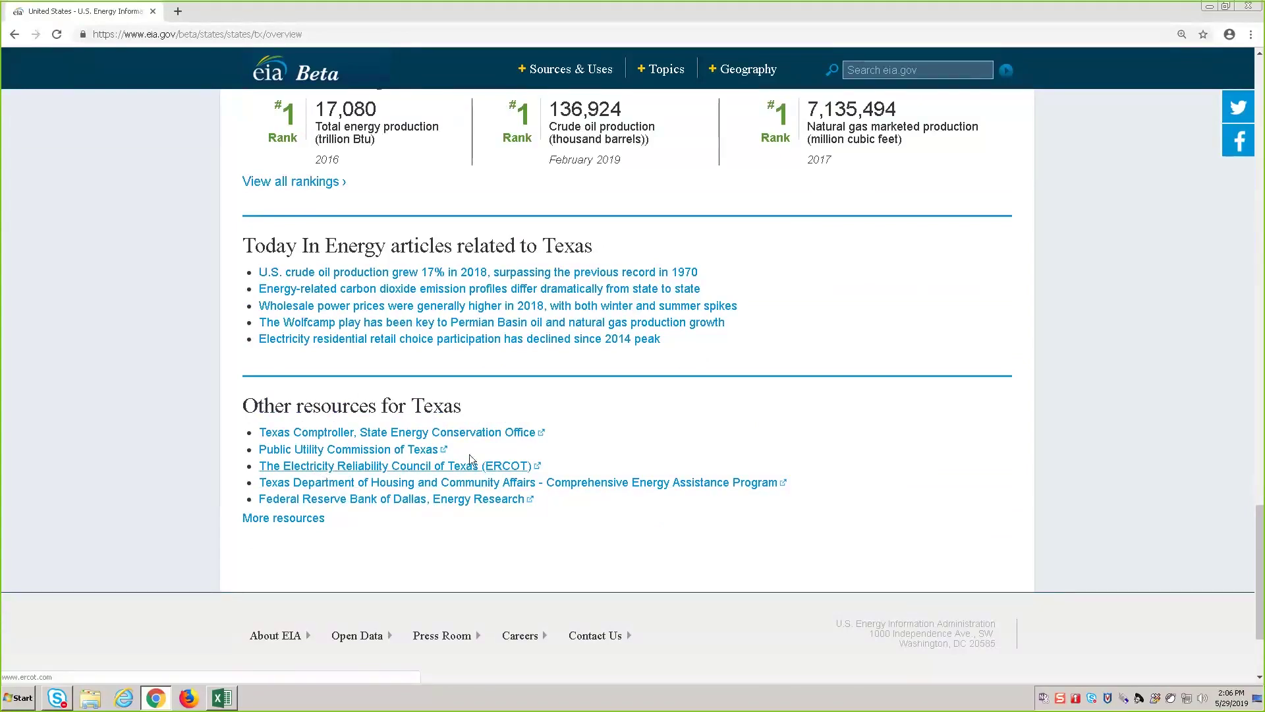
Step: Open the rankings page for Texas
{"action": "scroll", "coordinate": [618, 418], "scroll_direction": "up", "scroll_amount": 2}
{"action": "scroll", "coordinate": [617, 418], "scroll_direction": "up", "scroll_amount": 9}
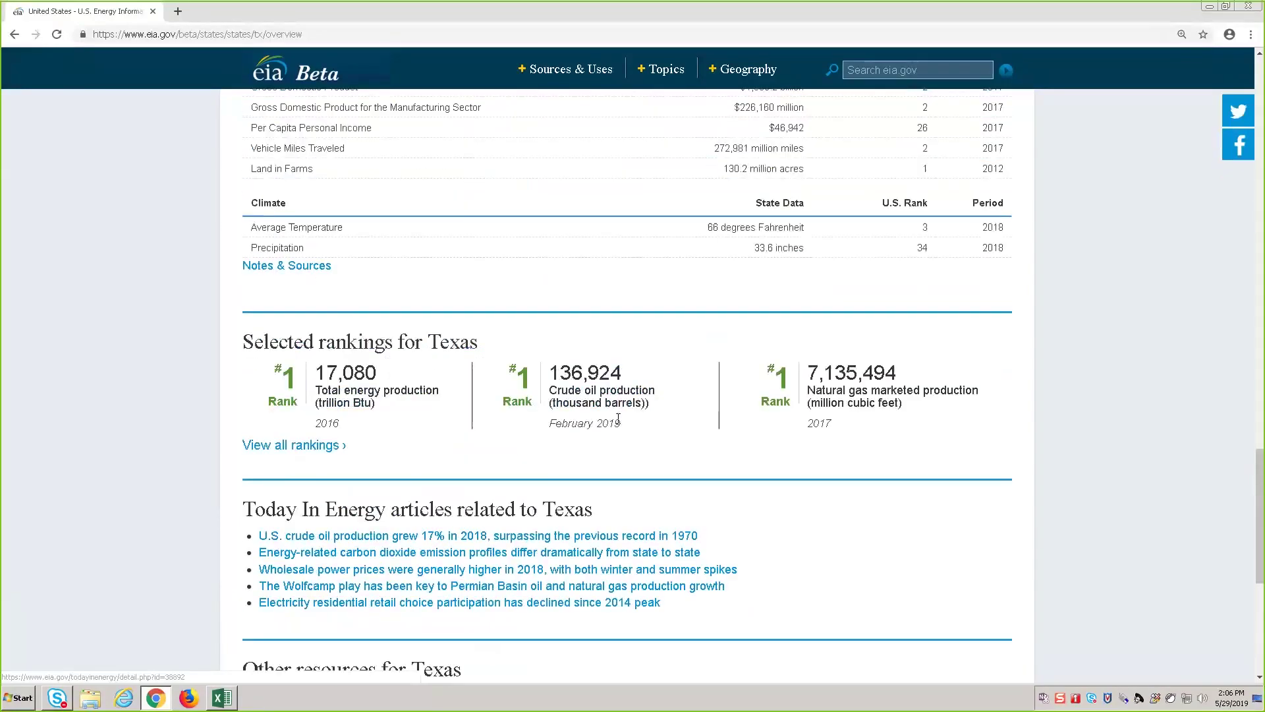
{"action": "scroll", "coordinate": [610, 422], "scroll_direction": "up", "scroll_amount": 14}
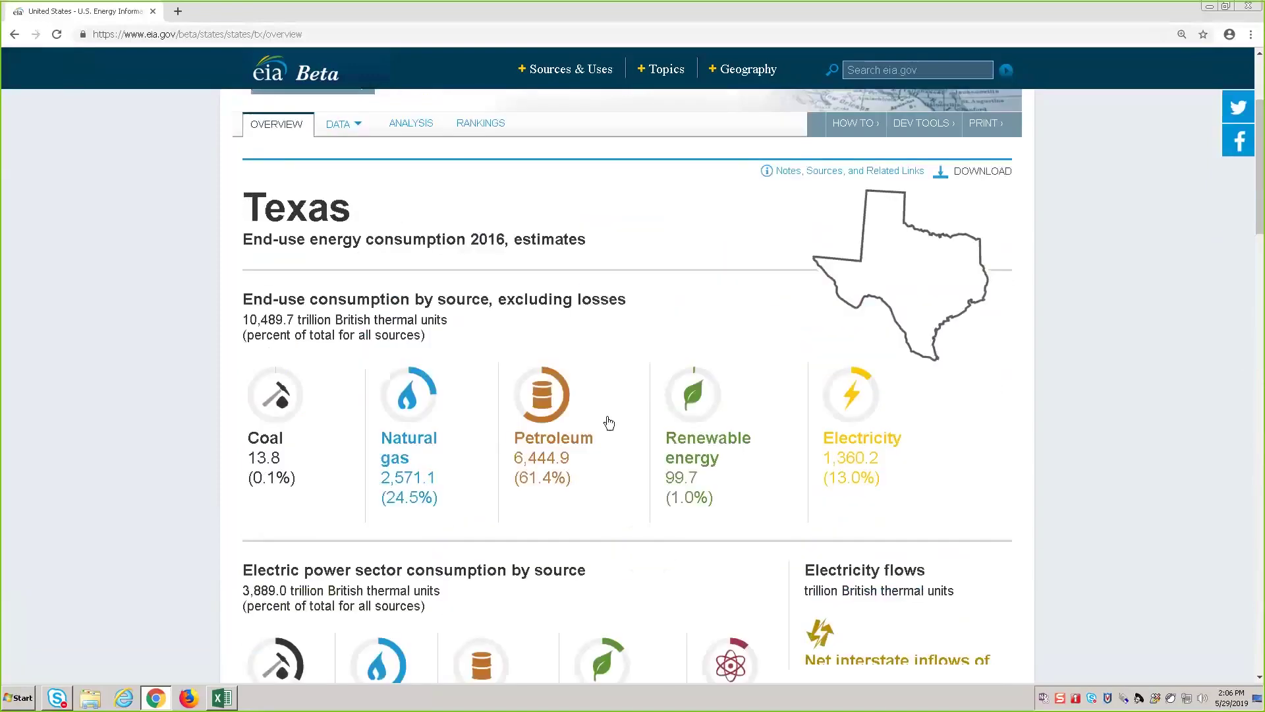
{"action": "scroll", "coordinate": [609, 422], "scroll_direction": "up", "scroll_amount": 1}
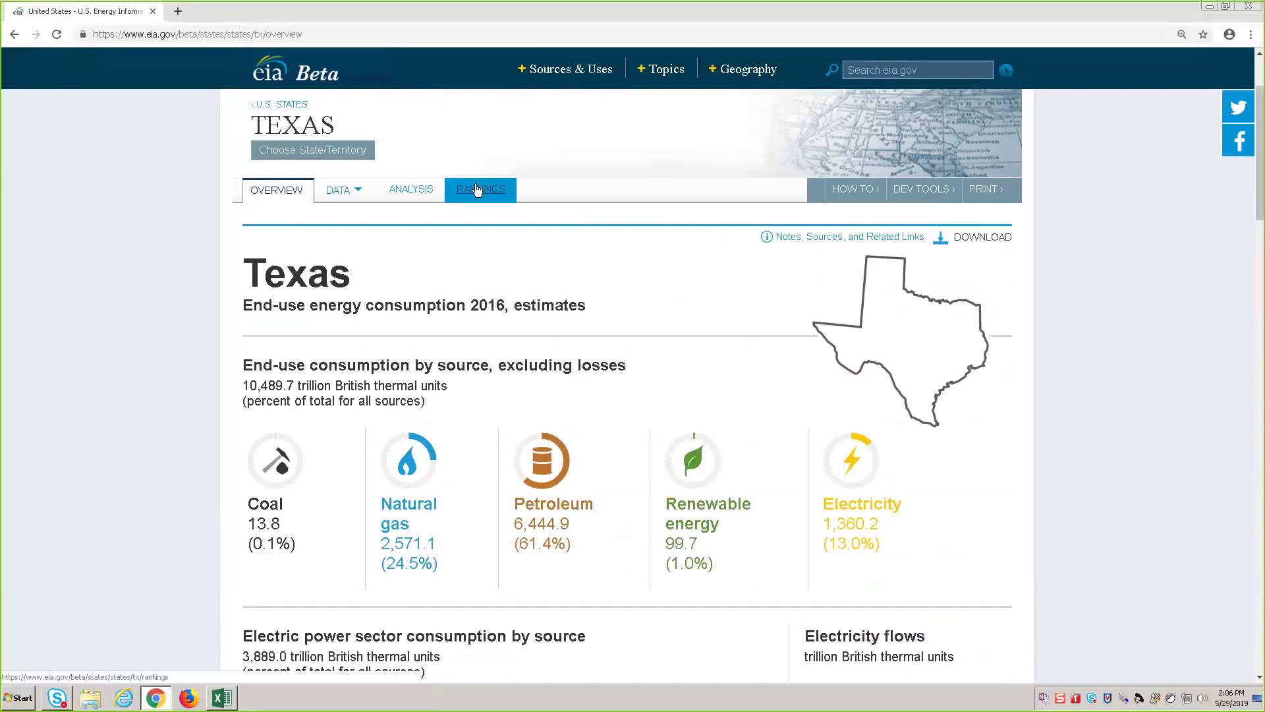
{"action": "left_click", "coordinate": [478, 192]}
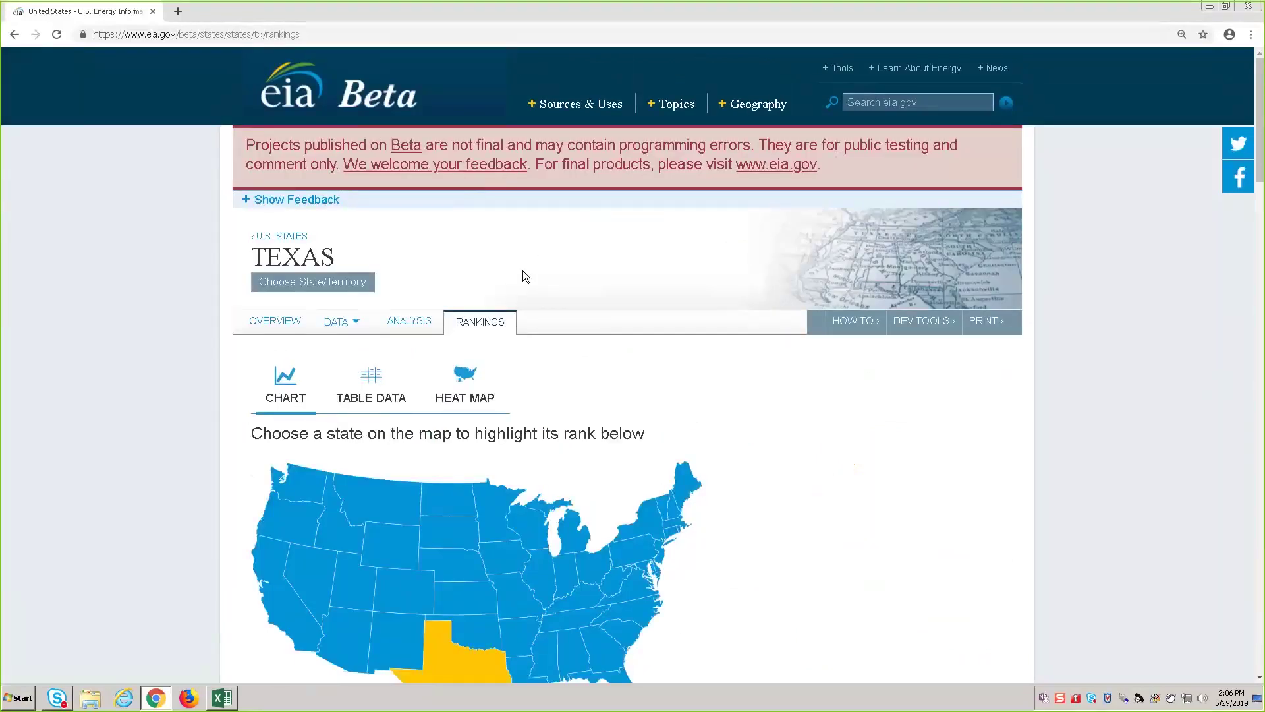
Step: View the Texas total energy per capita rankings as a chart, as table data and as a heat map
{"action": "scroll", "coordinate": [540, 274], "scroll_direction": "down", "scroll_amount": 3}
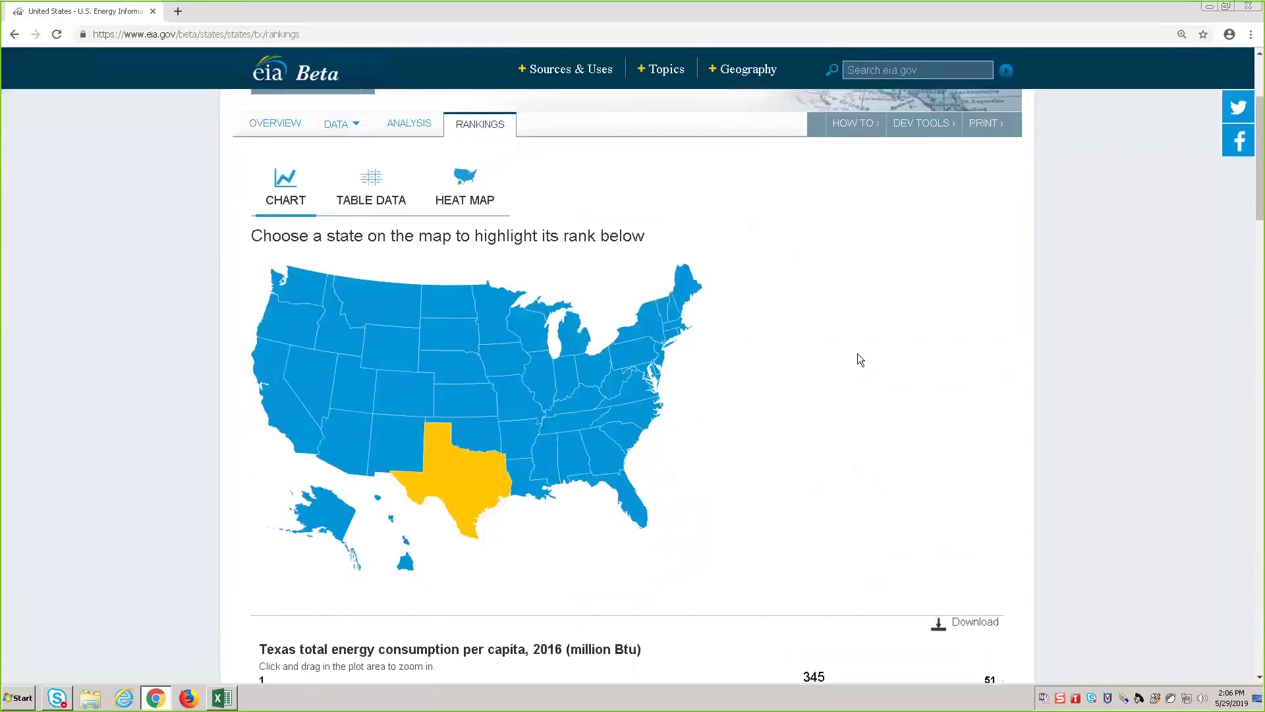
{"action": "scroll", "coordinate": [856, 353], "scroll_direction": "down", "scroll_amount": 4}
{"action": "scroll", "coordinate": [841, 357], "scroll_direction": "up", "scroll_amount": 7}
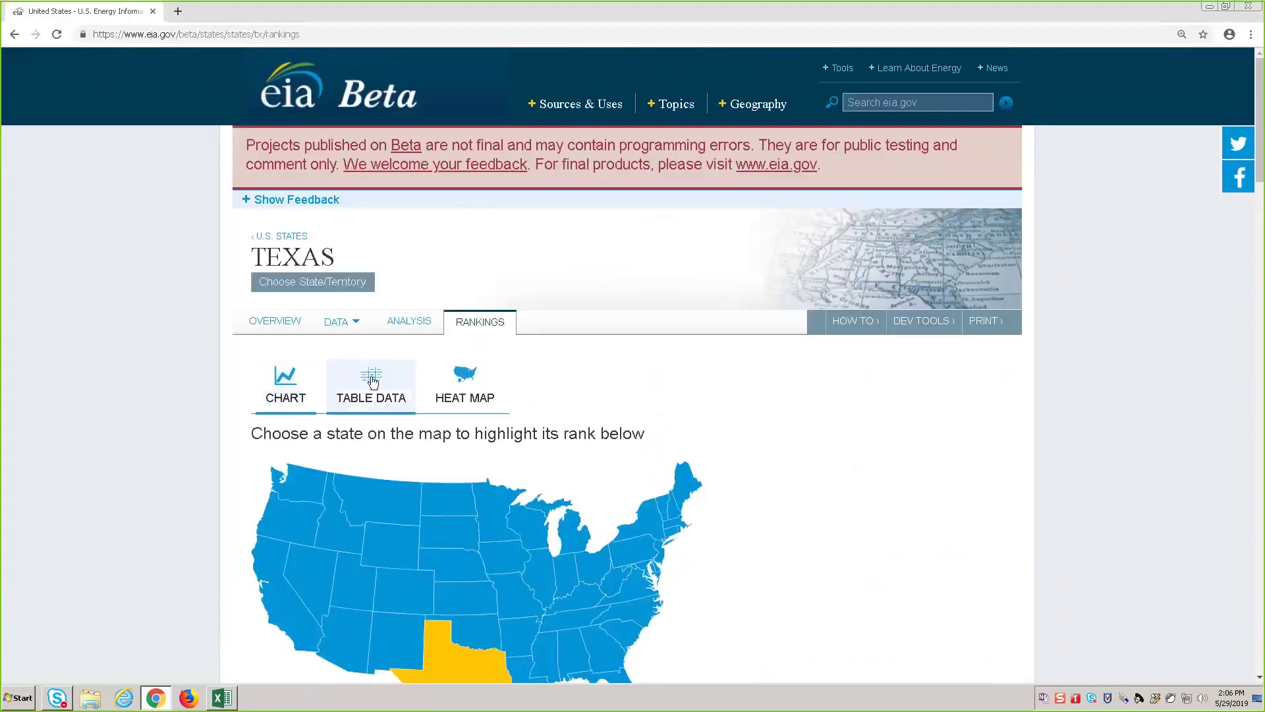
{"action": "left_click", "coordinate": [373, 381]}
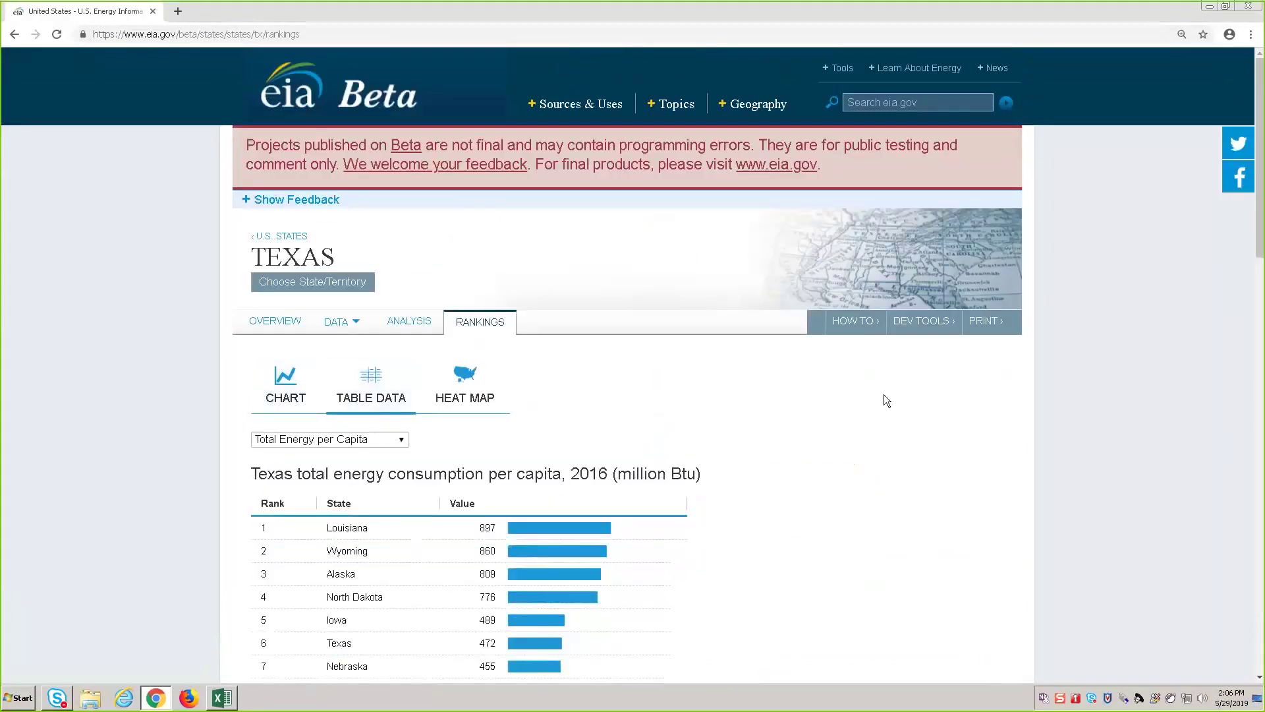
{"action": "scroll", "coordinate": [884, 394], "scroll_direction": "down", "scroll_amount": 3}
{"action": "left_click", "coordinate": [465, 191]}
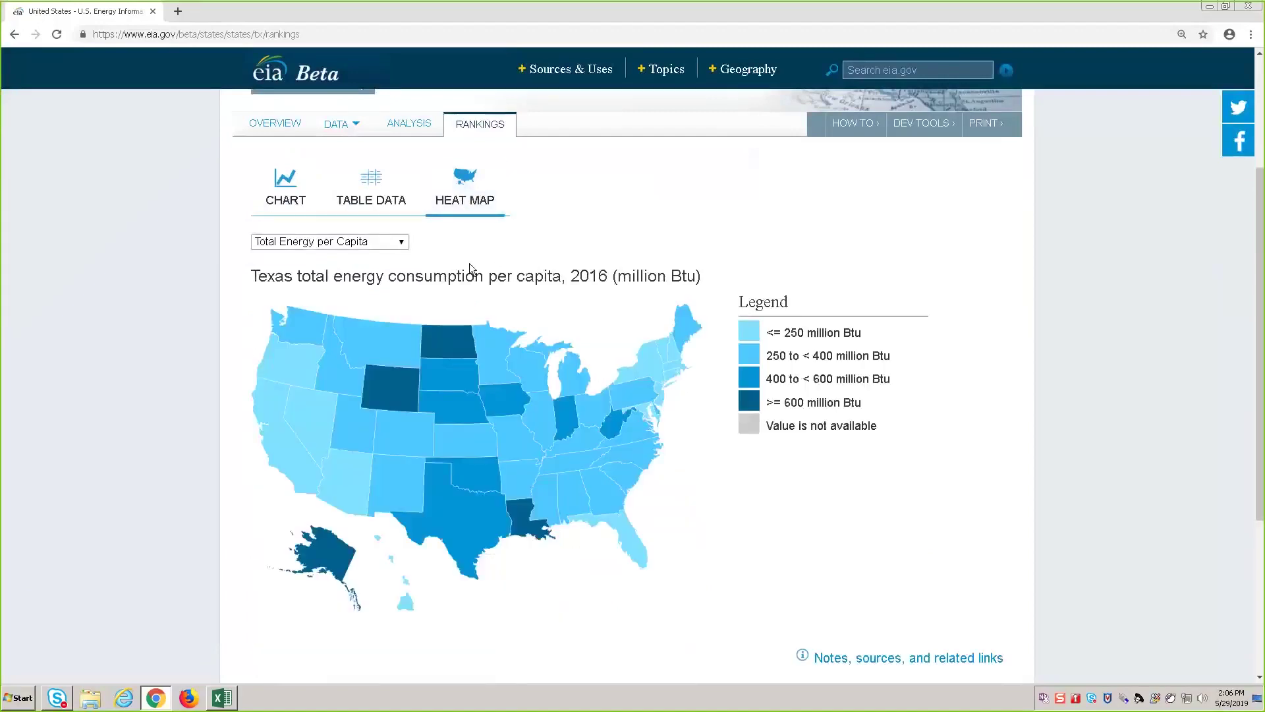
Step: Return the rankings to the chart view and open the download options for the Texas total energy consumption per capita chart
{"action": "left_click", "coordinate": [290, 197]}
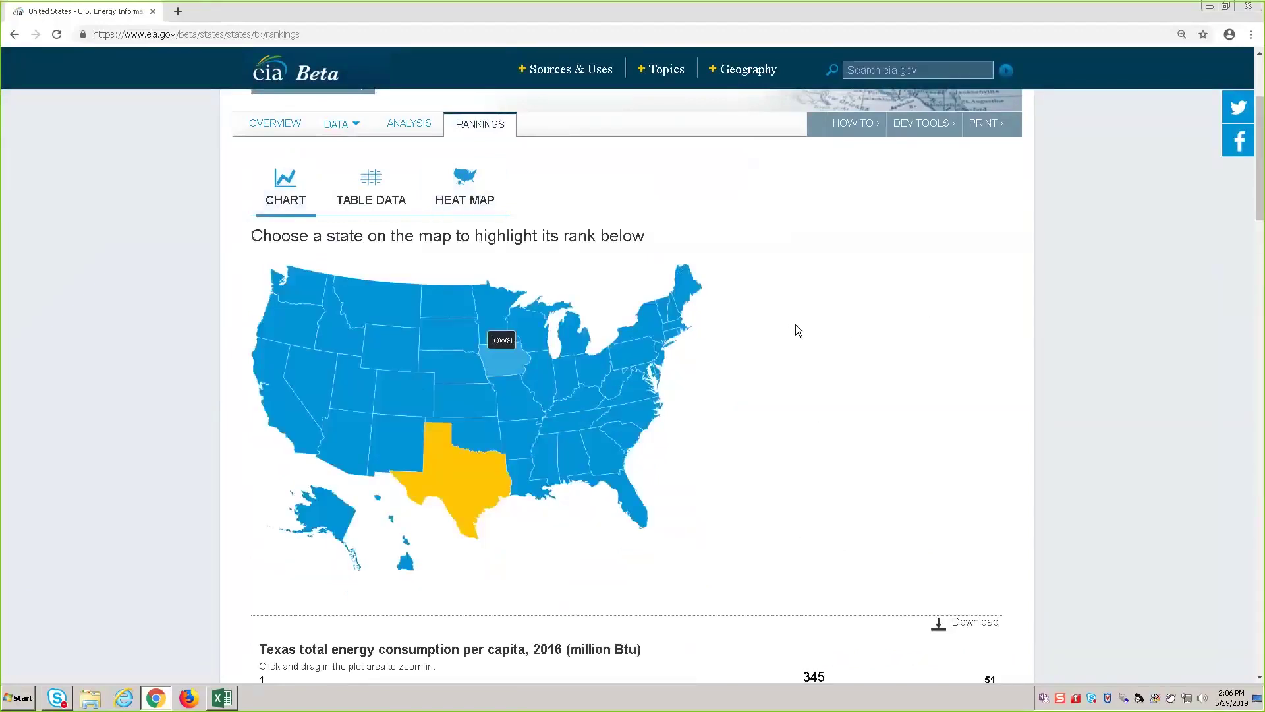
{"action": "scroll", "coordinate": [822, 329], "scroll_direction": "down", "scroll_amount": 2}
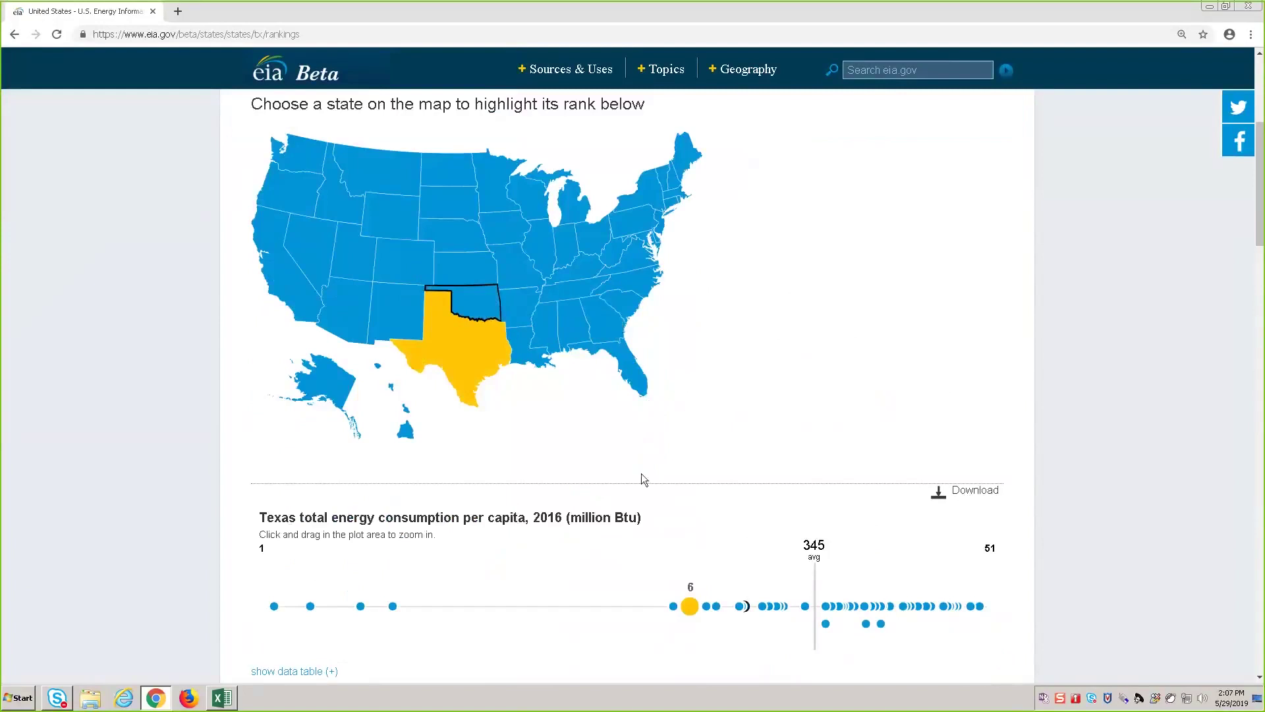
{"action": "left_click", "coordinate": [964, 491]}
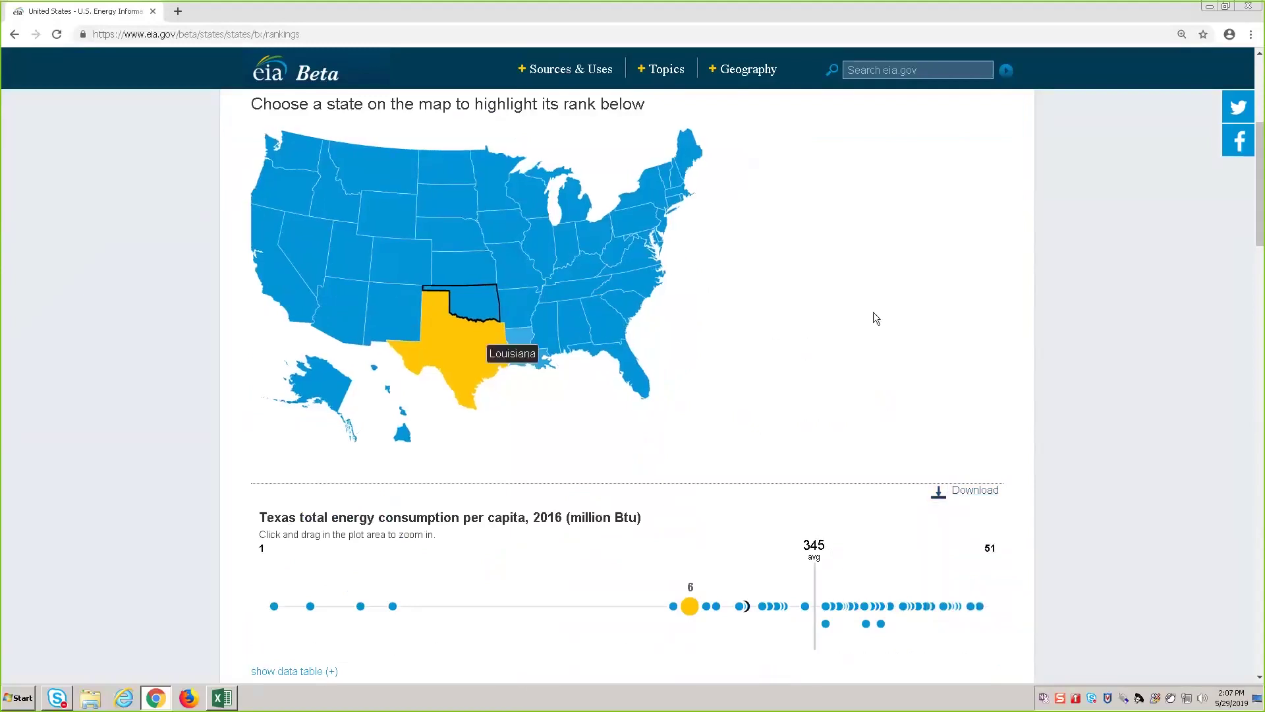
Step: Open the Texas analysis page and look through its overview and petroleum sections
{"action": "scroll", "coordinate": [1073, 321], "scroll_direction": "up", "scroll_amount": 5}
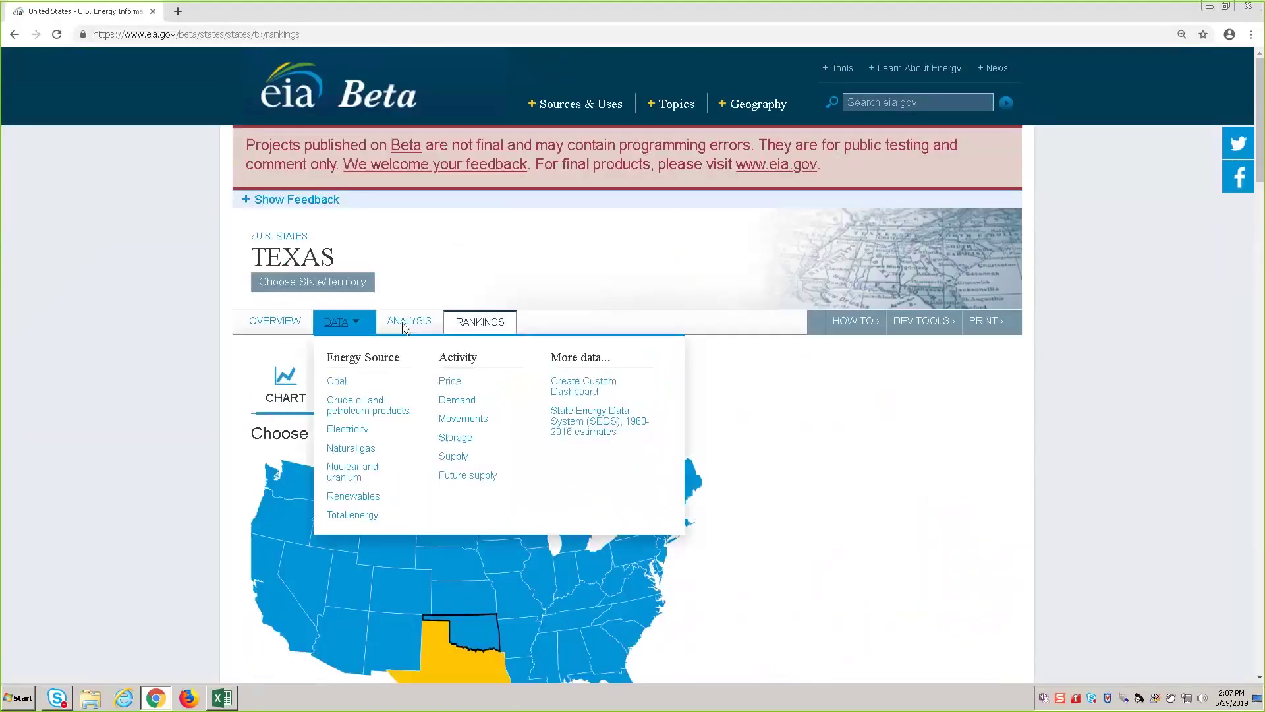
{"action": "left_click", "coordinate": [425, 328]}
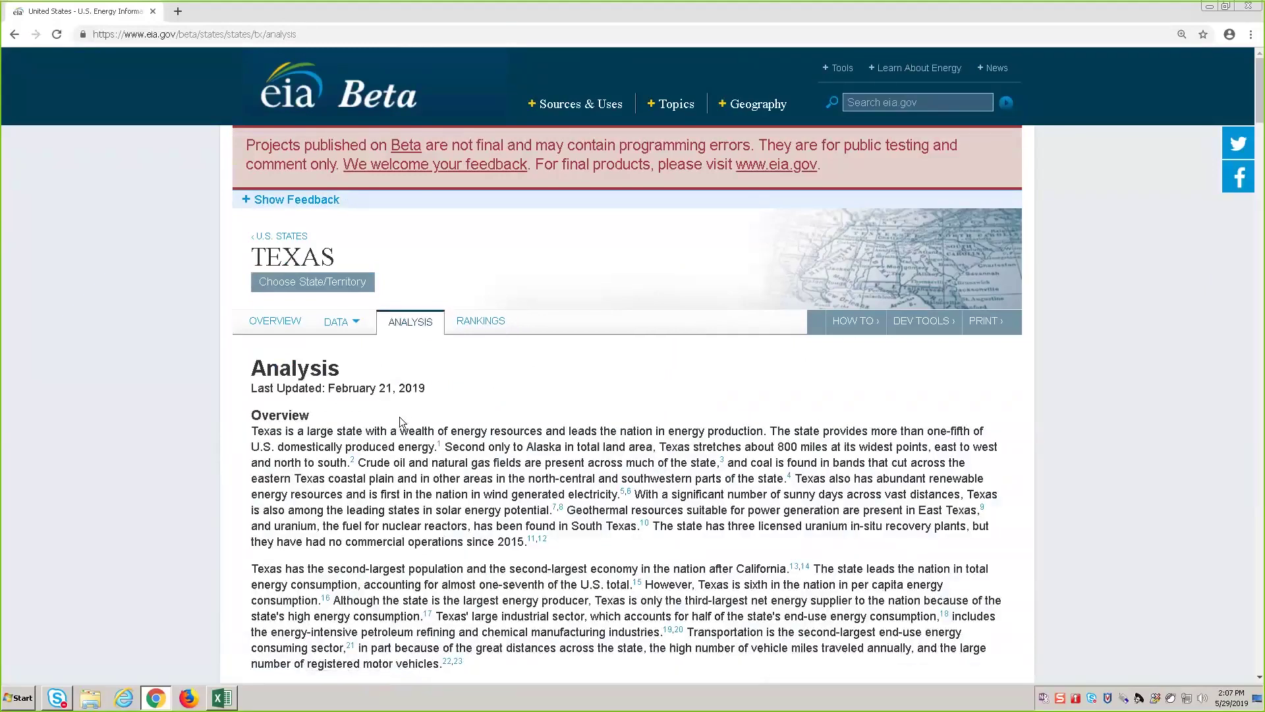
{"action": "scroll", "coordinate": [400, 475], "scroll_direction": "down", "scroll_amount": 1}
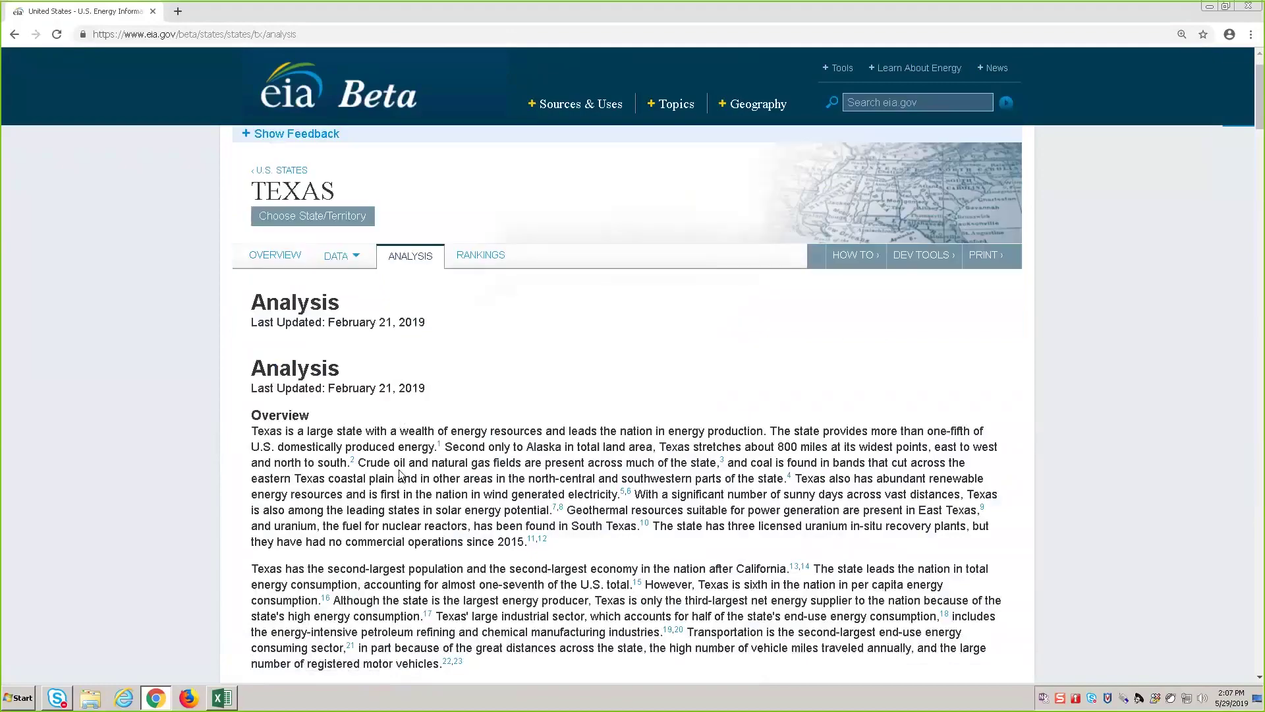
{"action": "scroll", "coordinate": [399, 474], "scroll_direction": "down", "scroll_amount": 7}
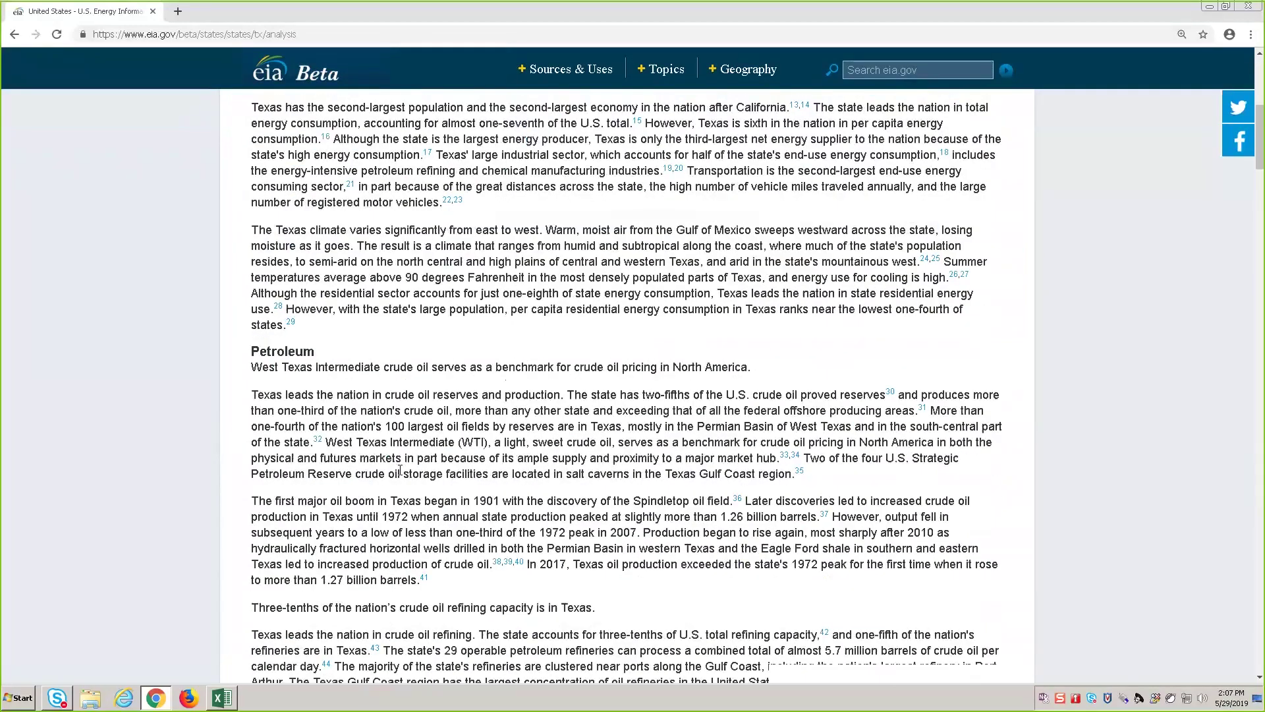
{"action": "scroll", "coordinate": [400, 470], "scroll_direction": "down", "scroll_amount": 9}
Step: Open the Texas data page and look through its energy source, activity, topic and State Energy Data System lists
{"action": "scroll", "coordinate": [400, 468], "scroll_direction": "up", "scroll_amount": 15}
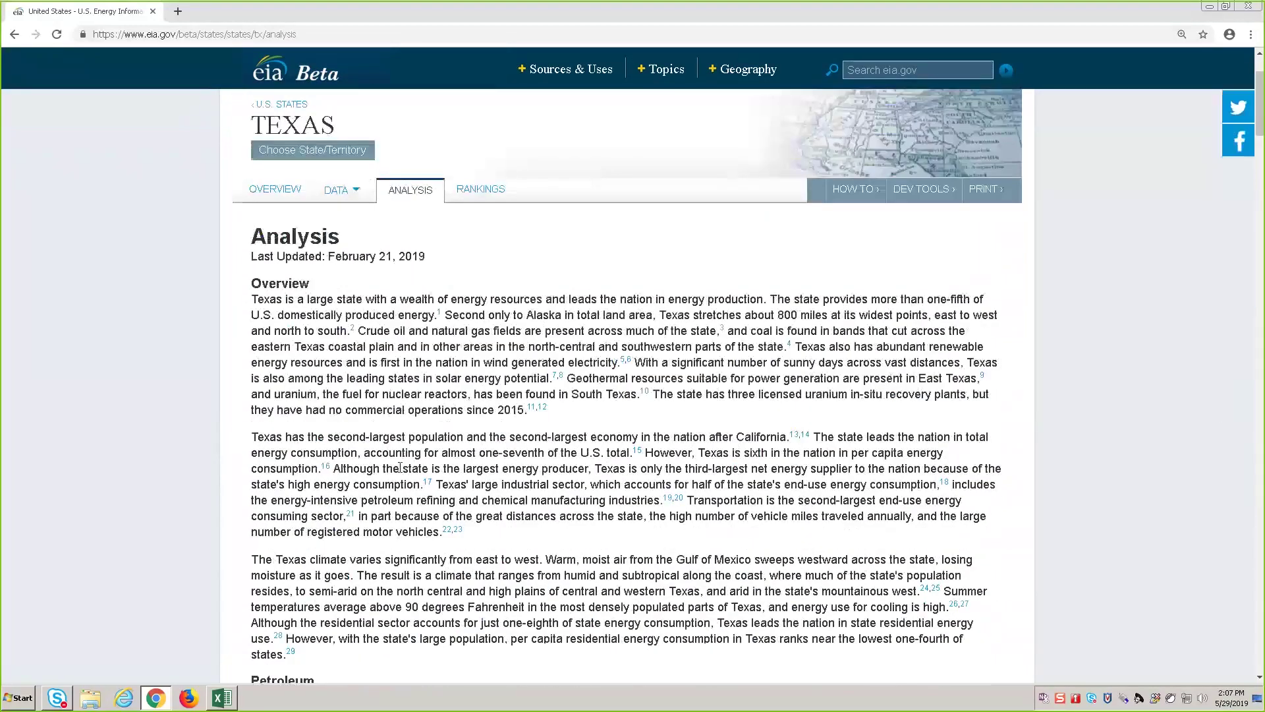
{"action": "scroll", "coordinate": [400, 463], "scroll_direction": "up", "scroll_amount": 2}
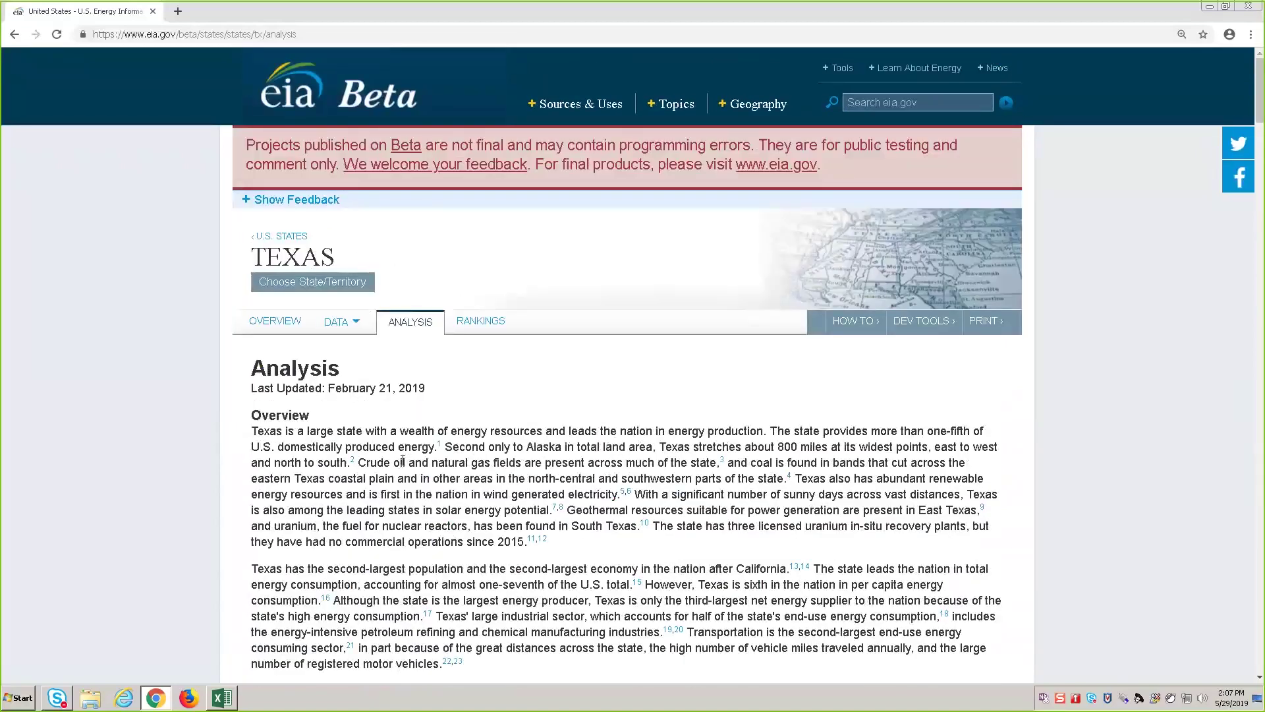
{"action": "mouse_move", "coordinate": [341, 321]}
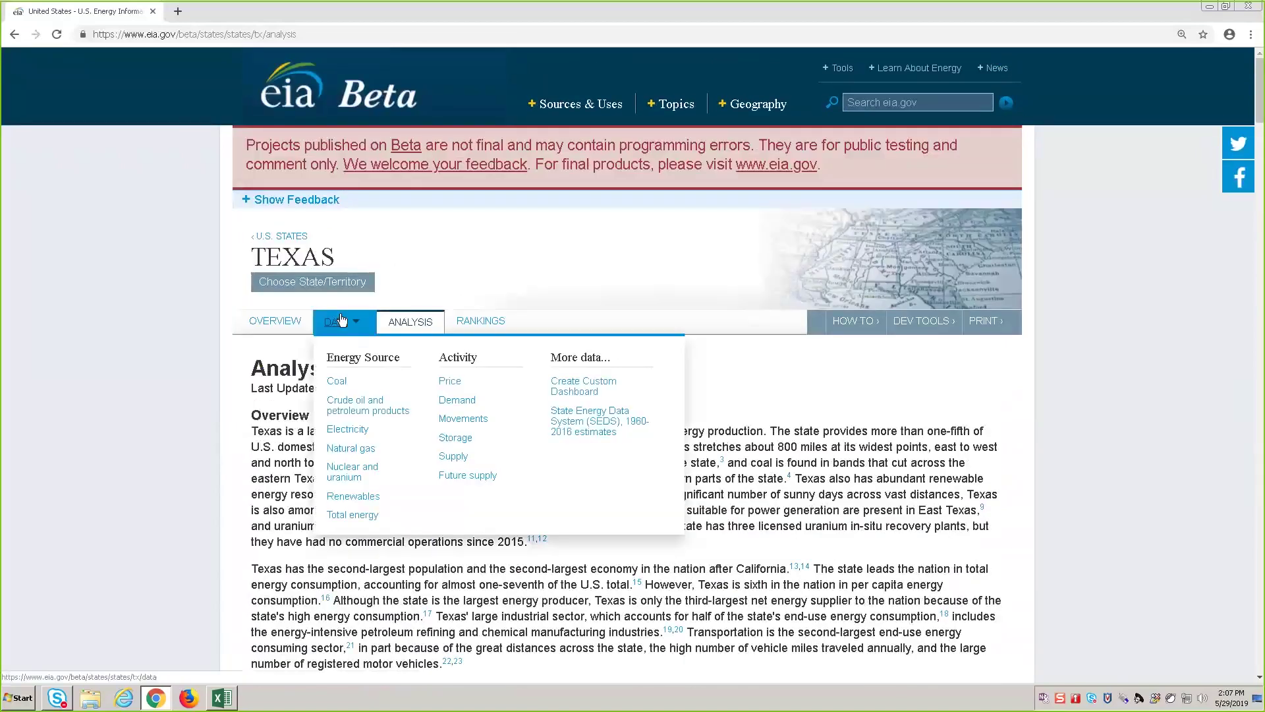
{"action": "left_click", "coordinate": [341, 319]}
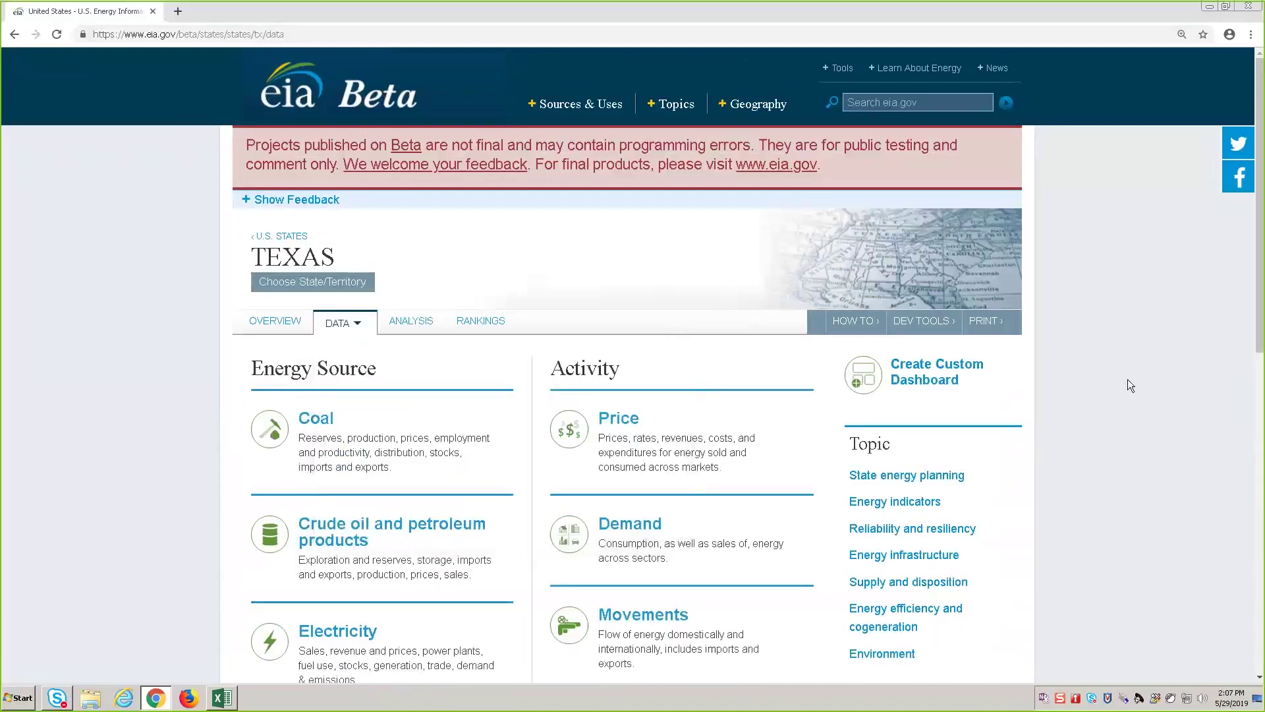
{"action": "scroll", "coordinate": [1129, 381], "scroll_direction": "down", "scroll_amount": 4}
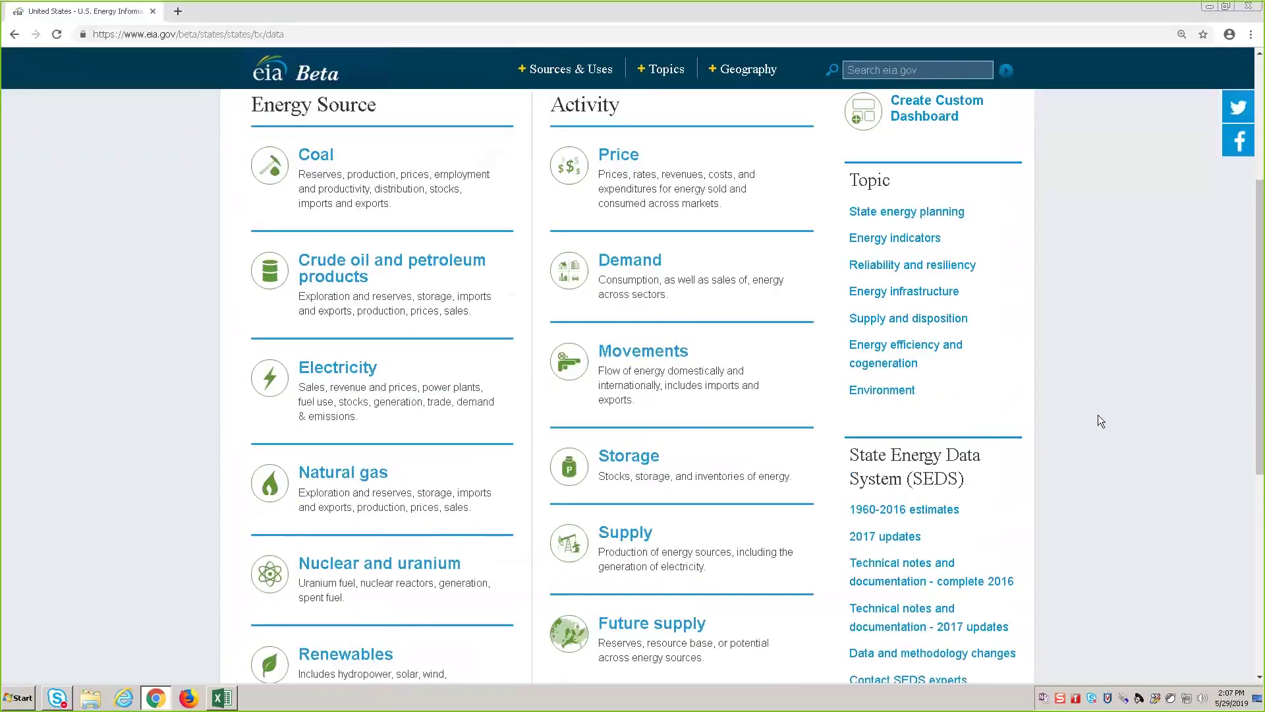
{"action": "scroll", "coordinate": [998, 332], "scroll_direction": "down", "scroll_amount": 3}
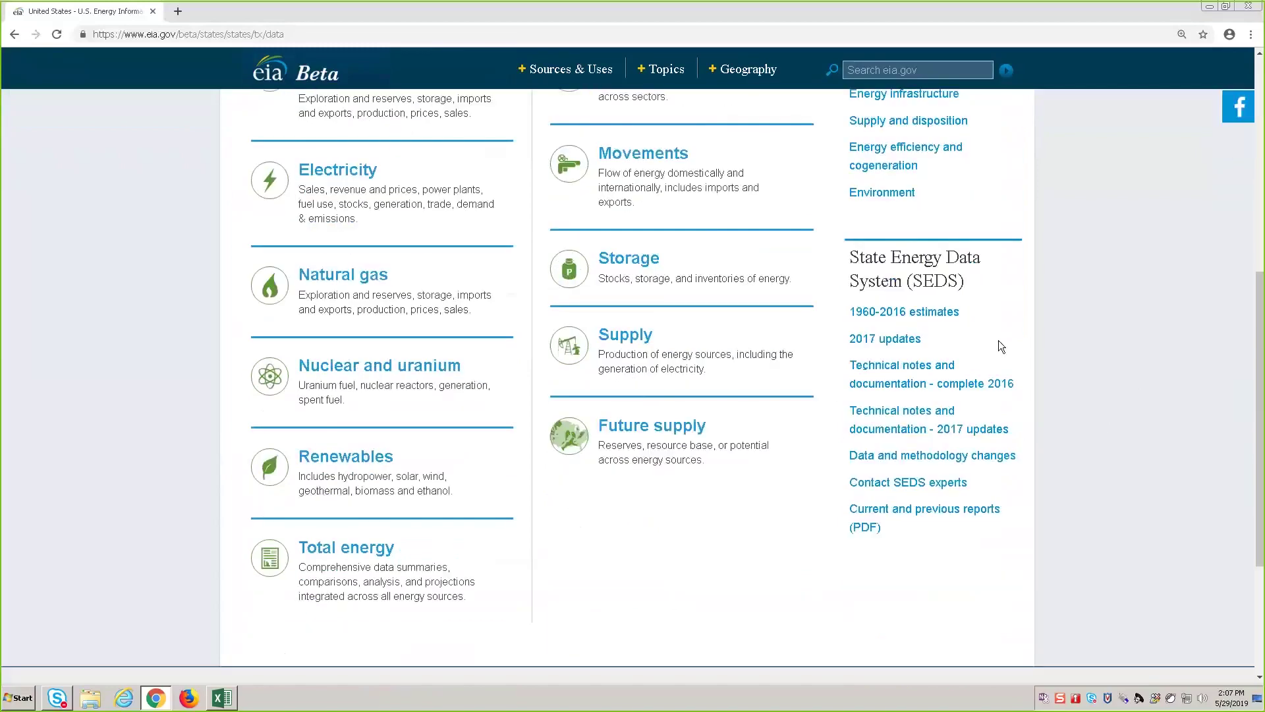
{"action": "scroll", "coordinate": [999, 342], "scroll_direction": "up", "scroll_amount": 6}
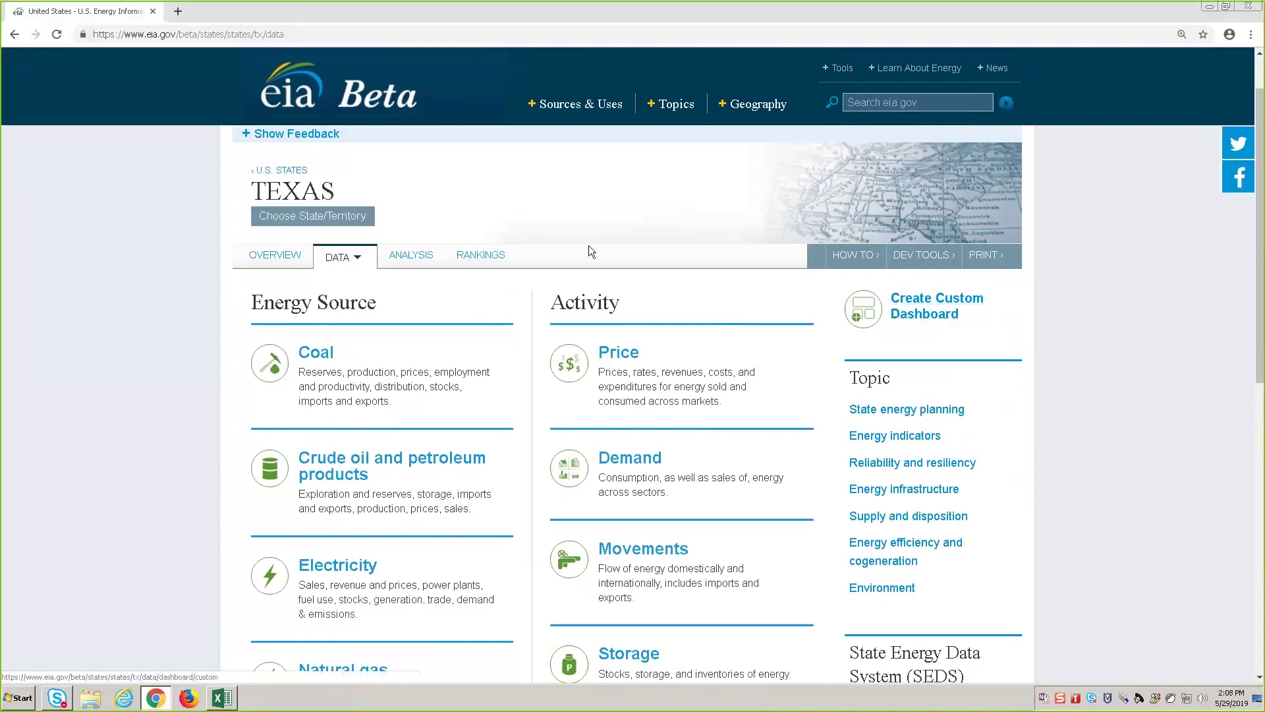
Step: Open the Texas custom dashboard, search the visualizations for gasoline, and add retail gasoline prices as a line chart
{"action": "left_click", "coordinate": [329, 277]}
{"action": "left_click", "coordinate": [576, 319]}
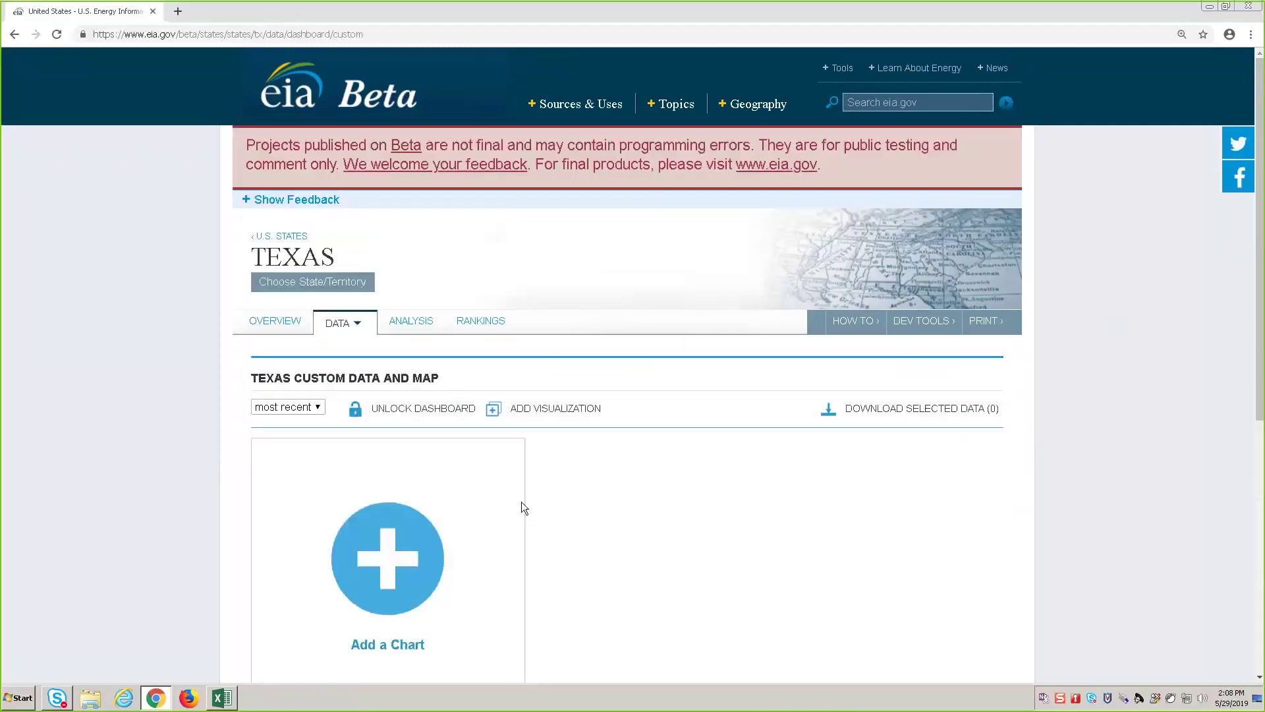
{"action": "left_click", "coordinate": [375, 565]}
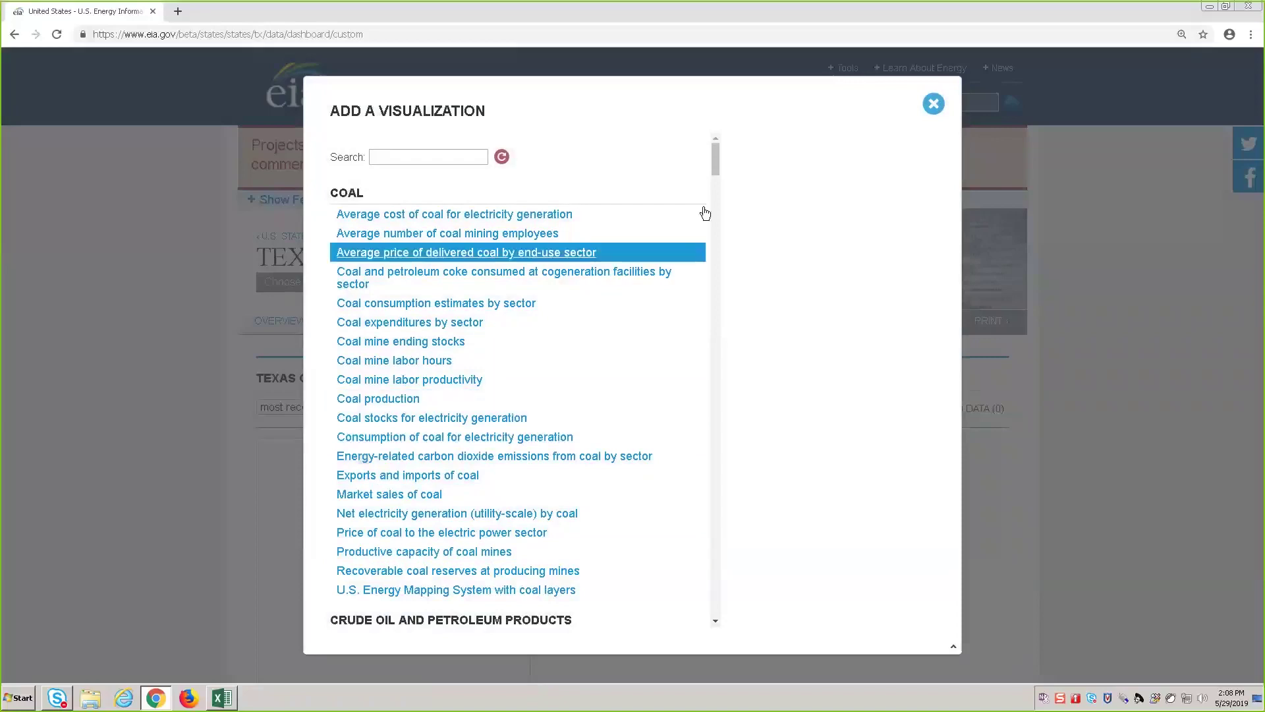
{"action": "scroll", "coordinate": [720, 176], "scroll_direction": "down", "scroll_amount": 20}
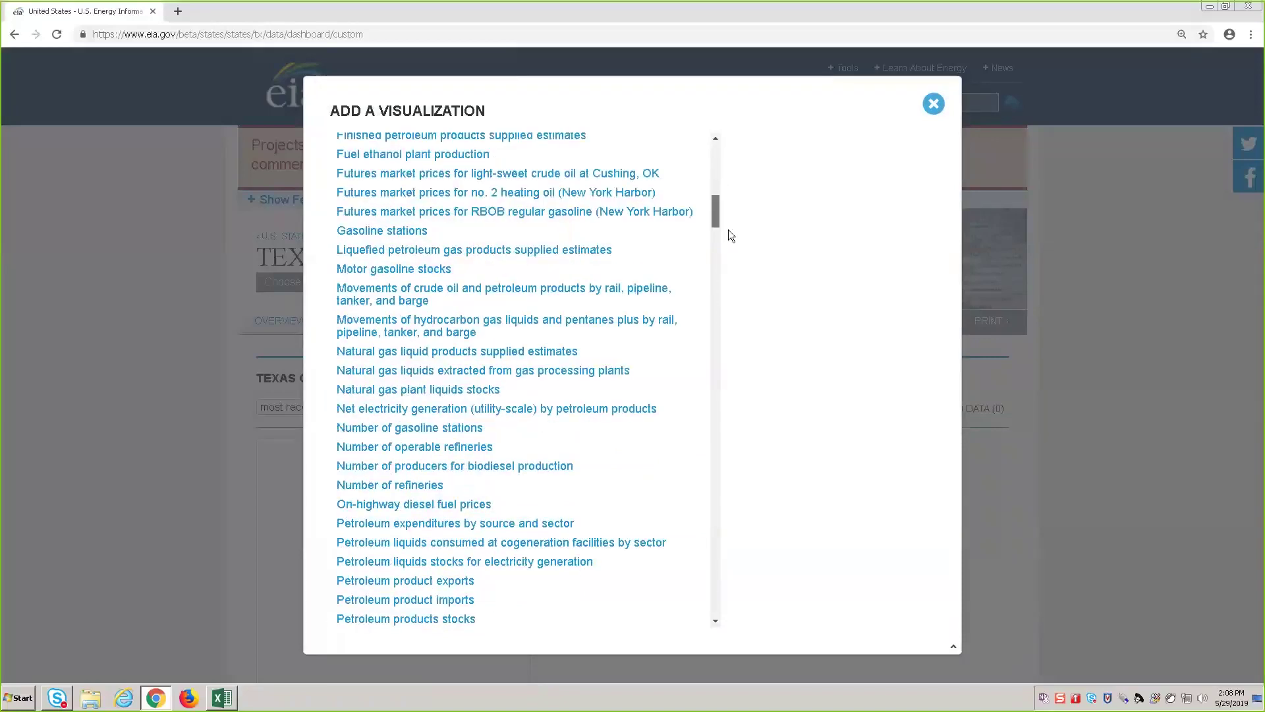
{"action": "scroll", "coordinate": [725, 198], "scroll_direction": "up", "scroll_amount": 20}
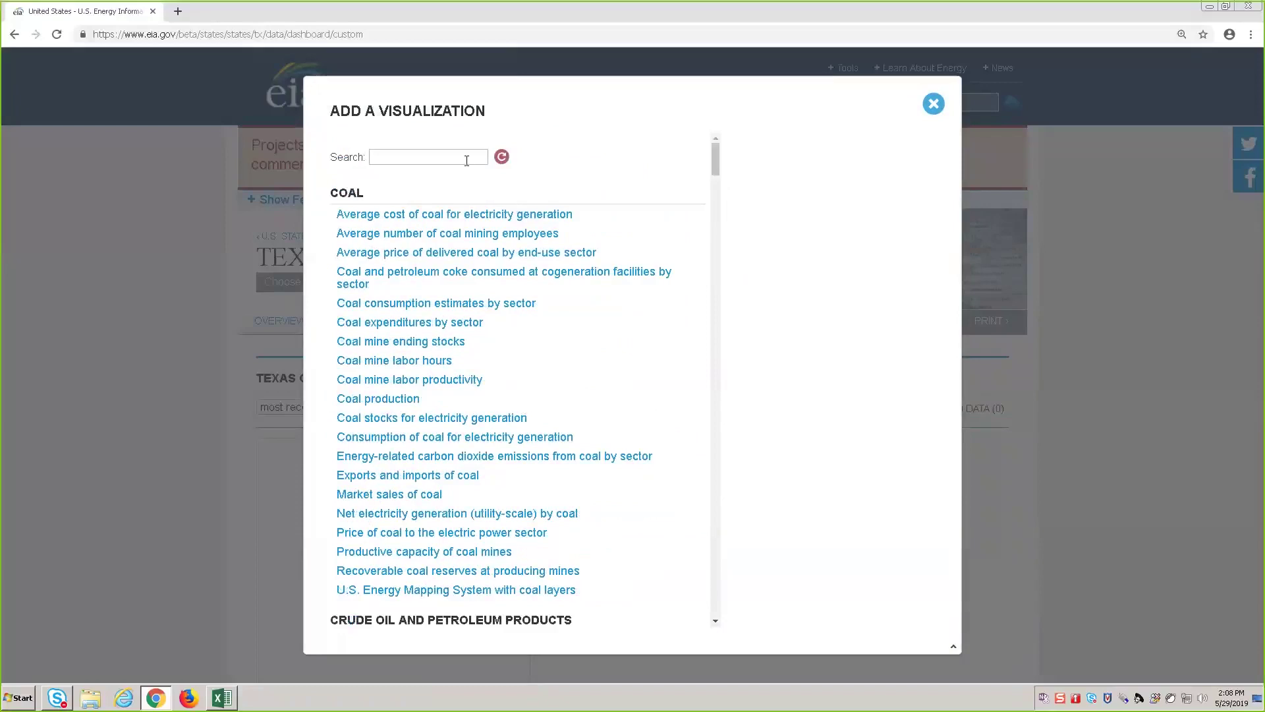
{"action": "type", "text": "gasoline"}
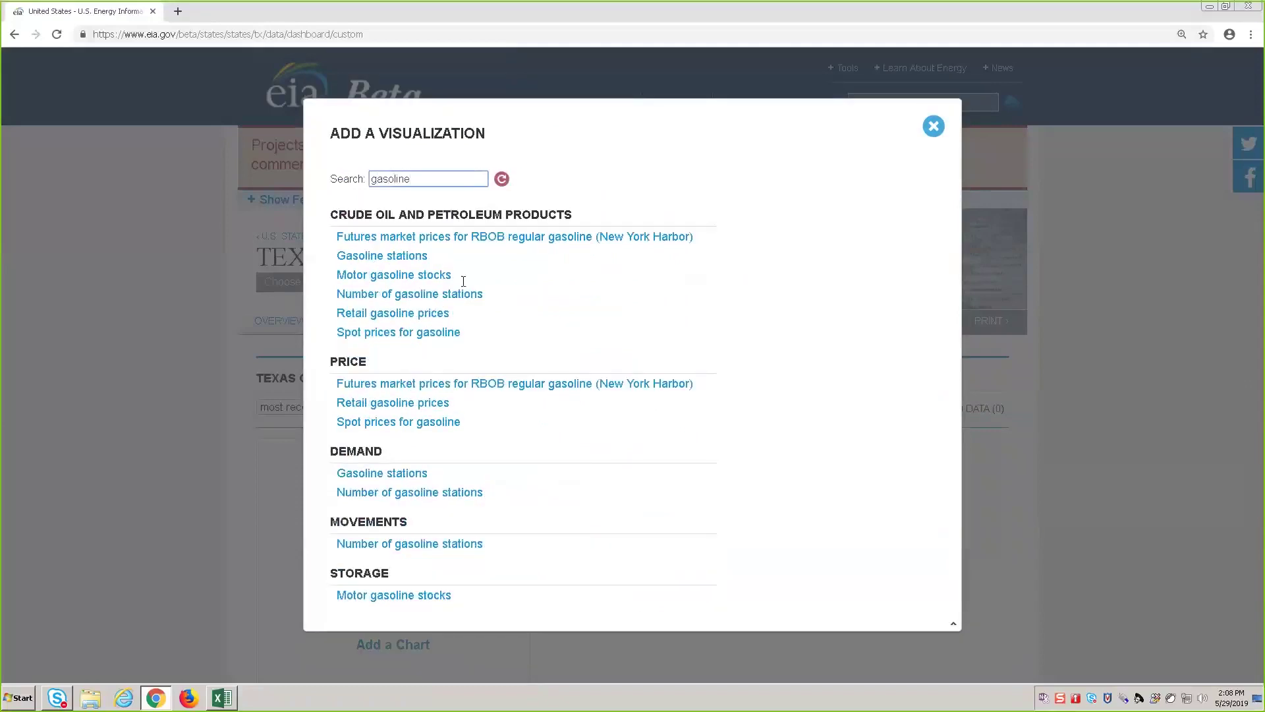
{"action": "left_click", "coordinate": [441, 316]}
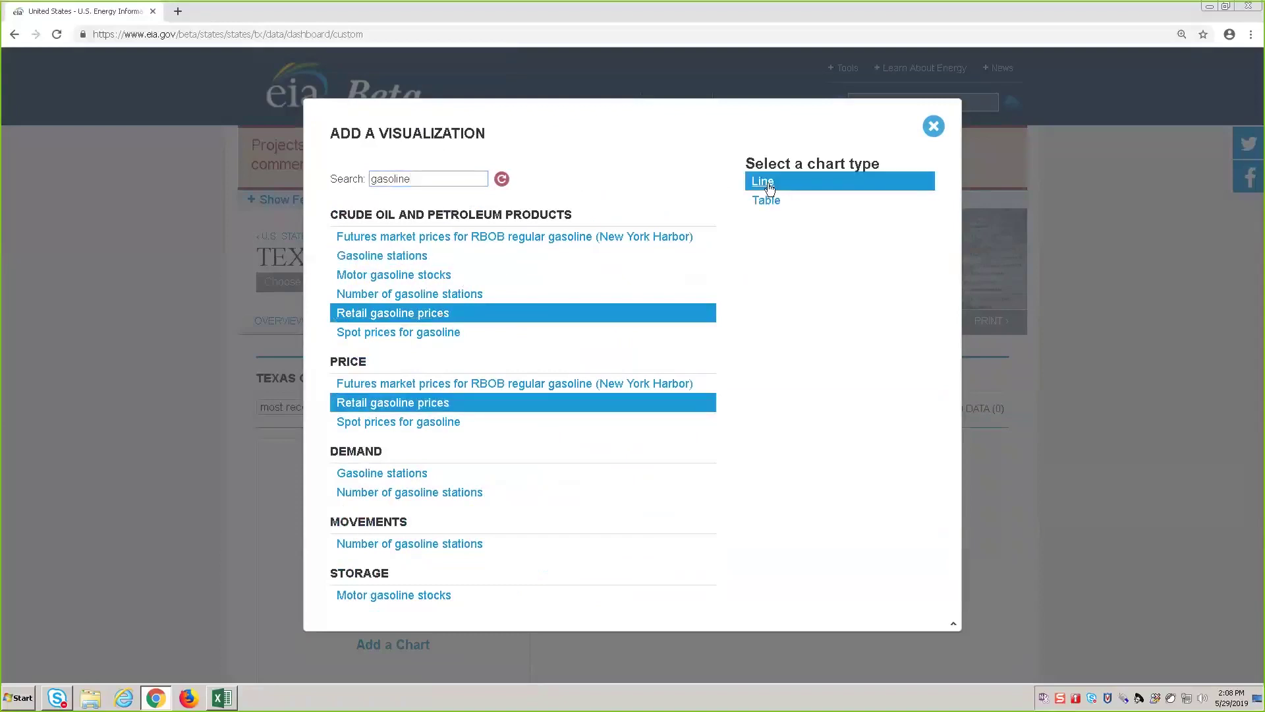
{"action": "left_click", "coordinate": [765, 181]}
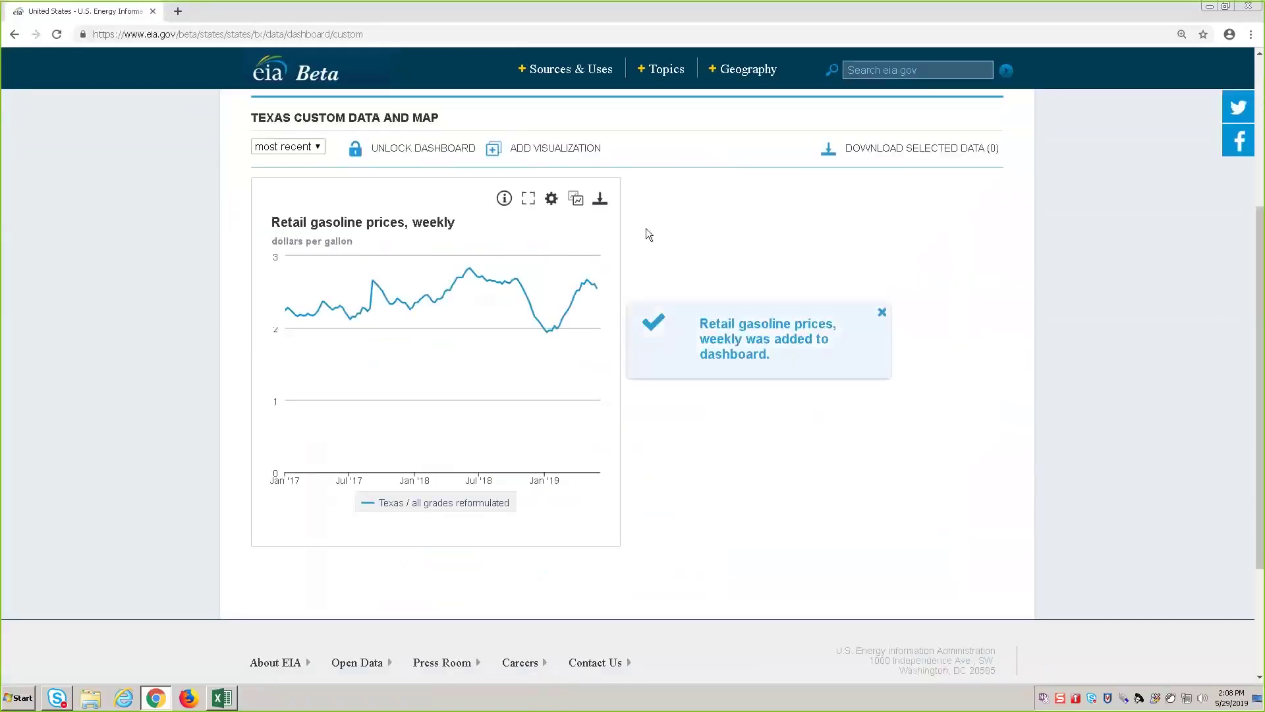
Step: View the notes and sources of the retail gasoline prices chart, and view the chart in full screen mode
{"action": "left_click", "coordinate": [503, 199]}
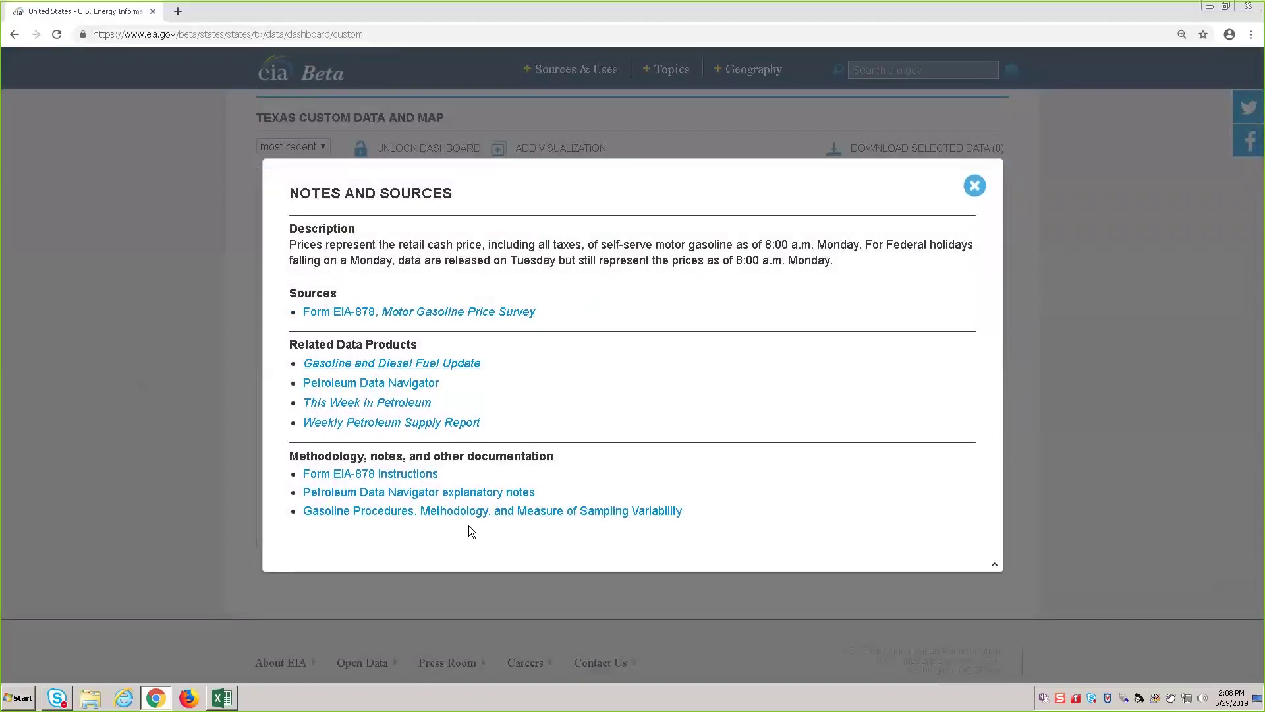
{"action": "left_click", "coordinate": [976, 187]}
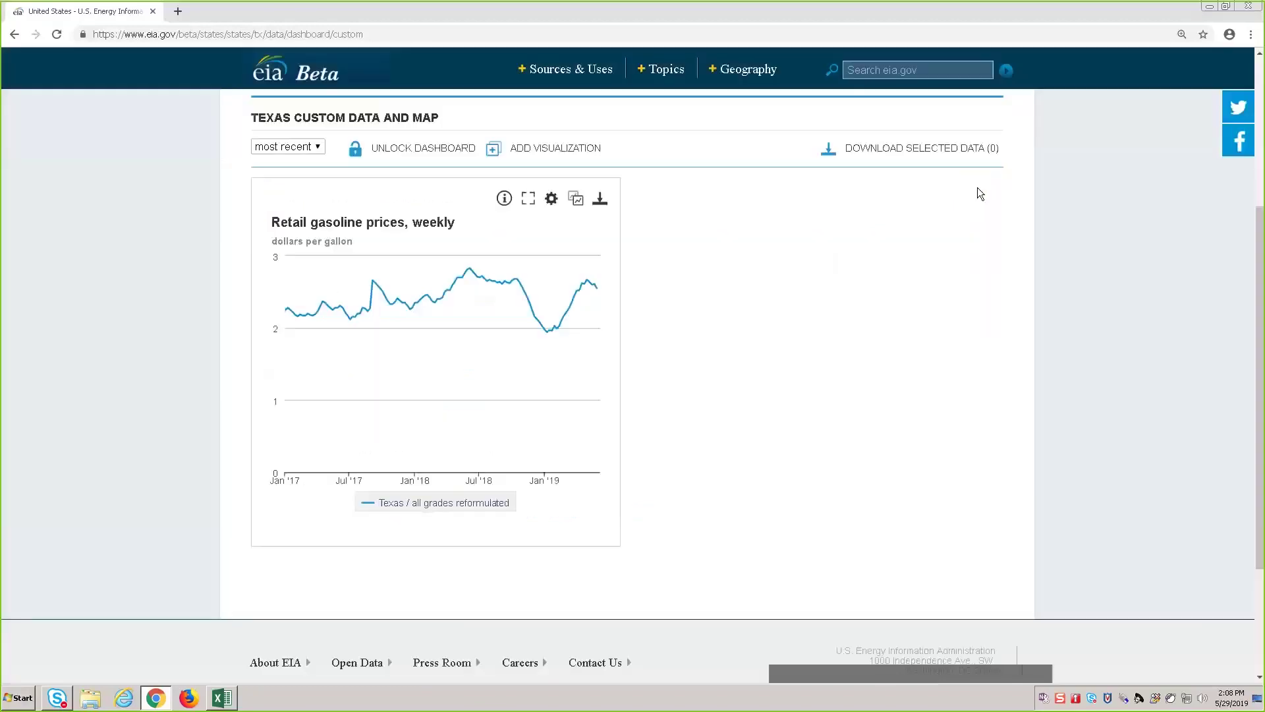
{"action": "left_click", "coordinate": [530, 203]}
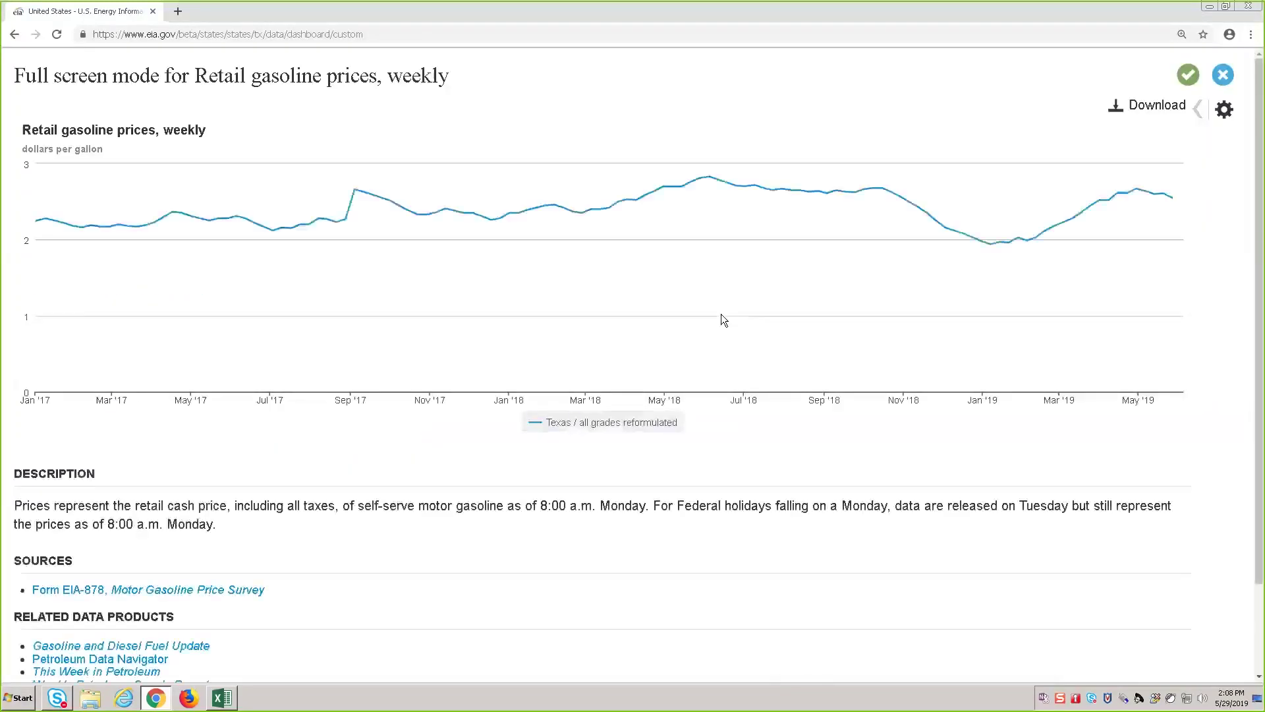
{"action": "left_click", "coordinate": [1223, 75]}
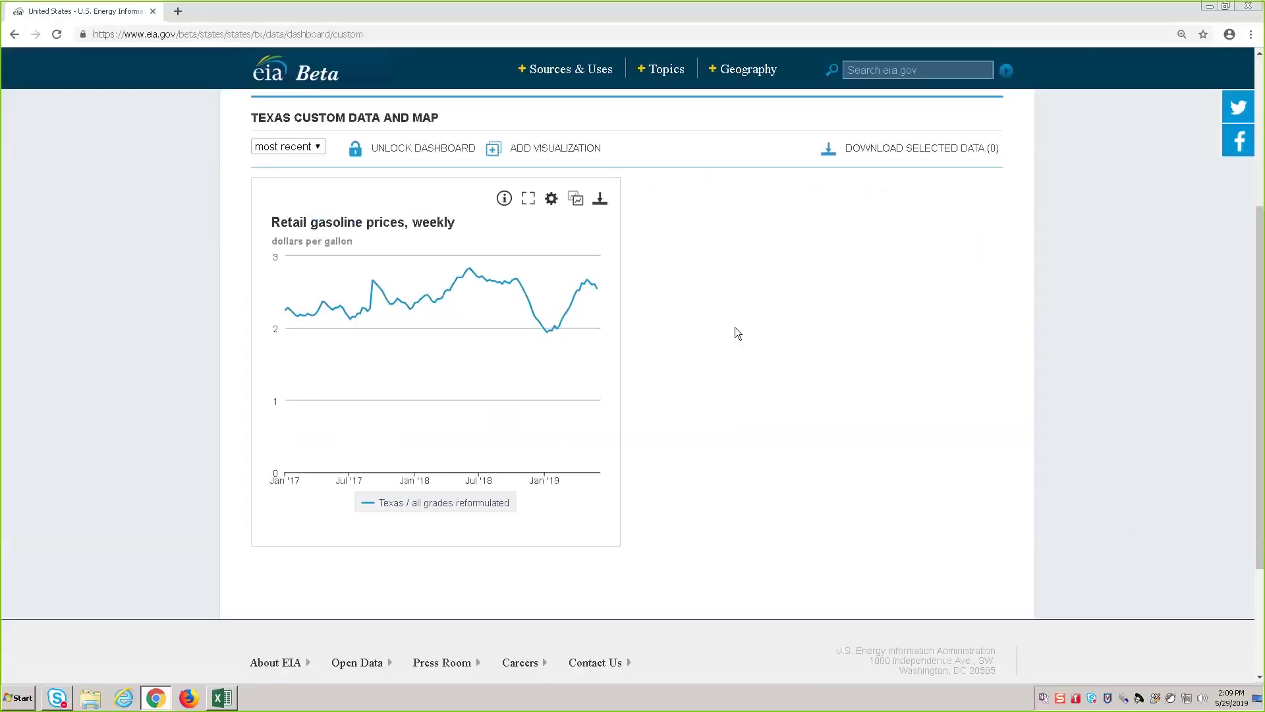
Step: Unlock the dashboard, widen the weekly retail gasoline prices chart to the full dashboard width, and lock the dashboard again
{"action": "left_click", "coordinate": [396, 155]}
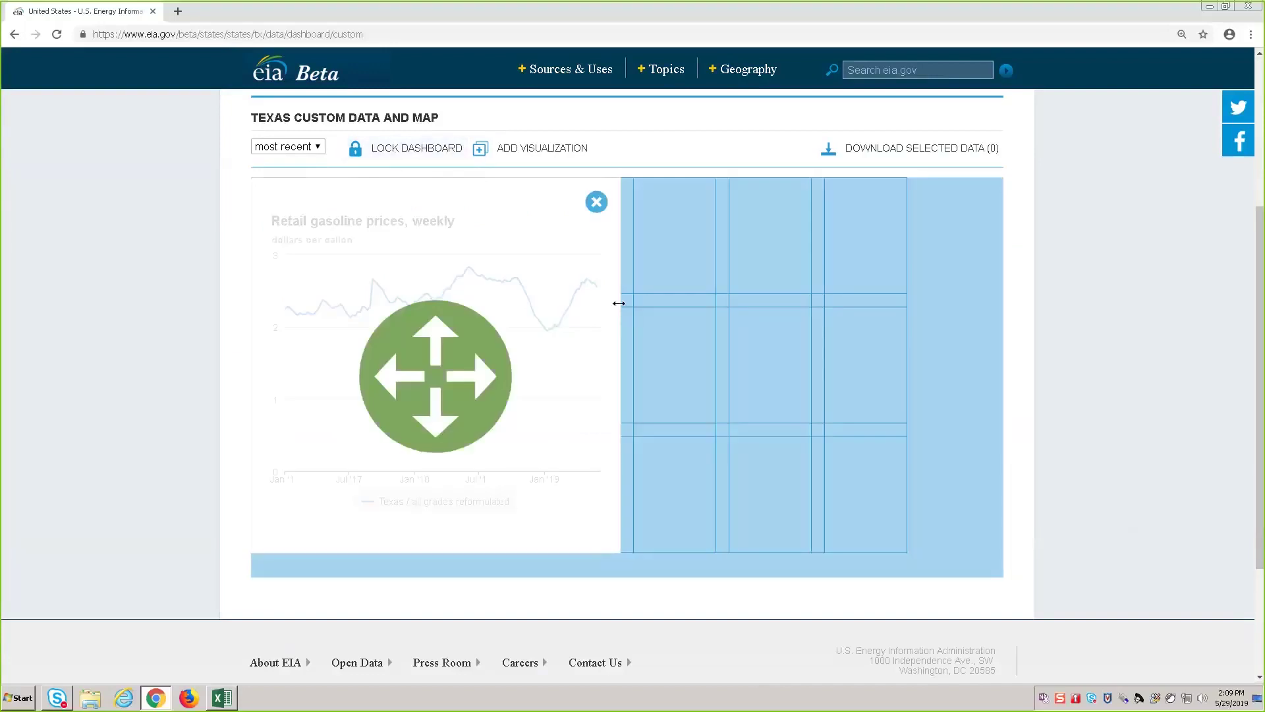
{"action": "left_click_drag", "start_coordinate": [621, 309], "coordinate": [986, 325]}
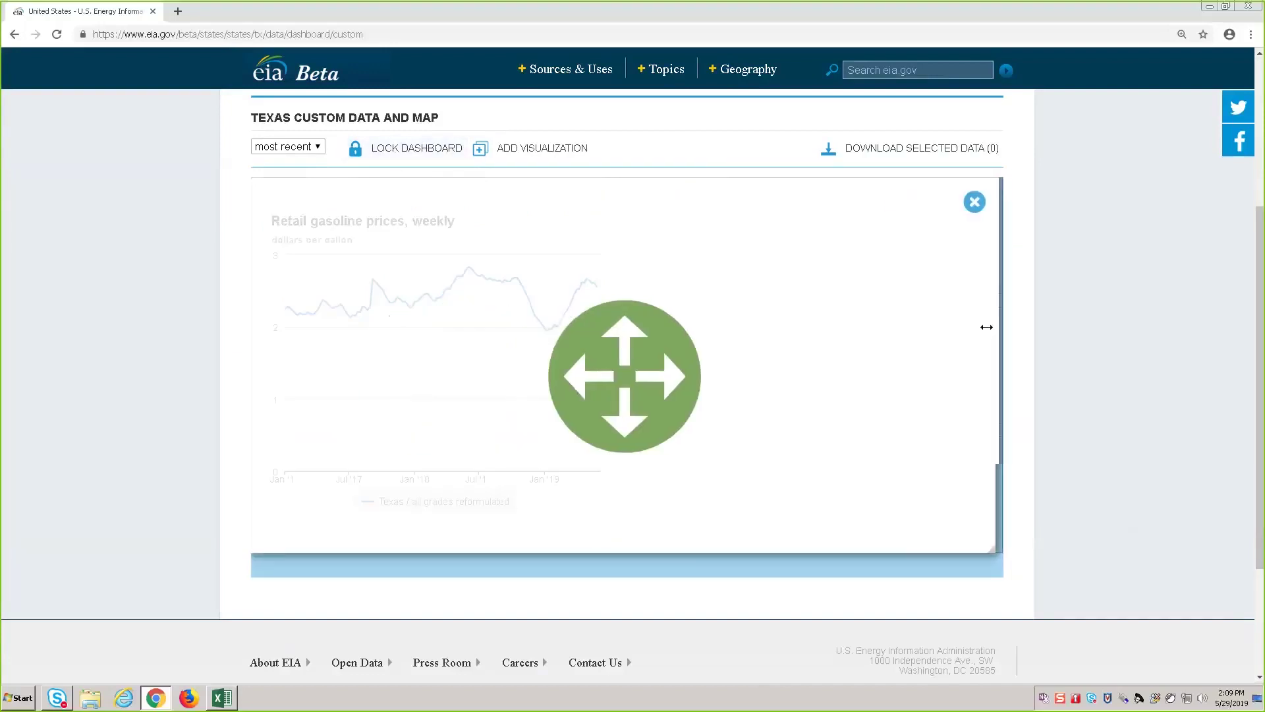
{"action": "left_click", "coordinate": [431, 153]}
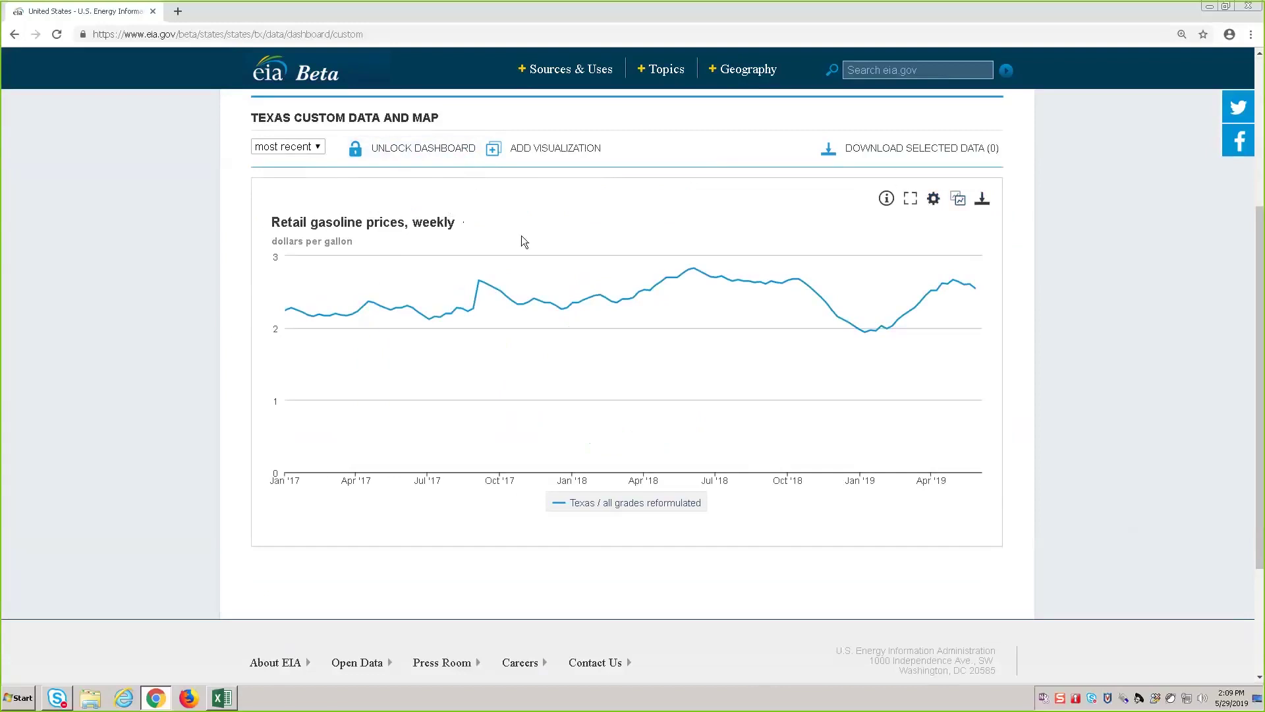
Step: Duplicate the weekly retail gasoline prices chart, set the copy's frequency to monthly, and save the changes
{"action": "left_click", "coordinate": [959, 200]}
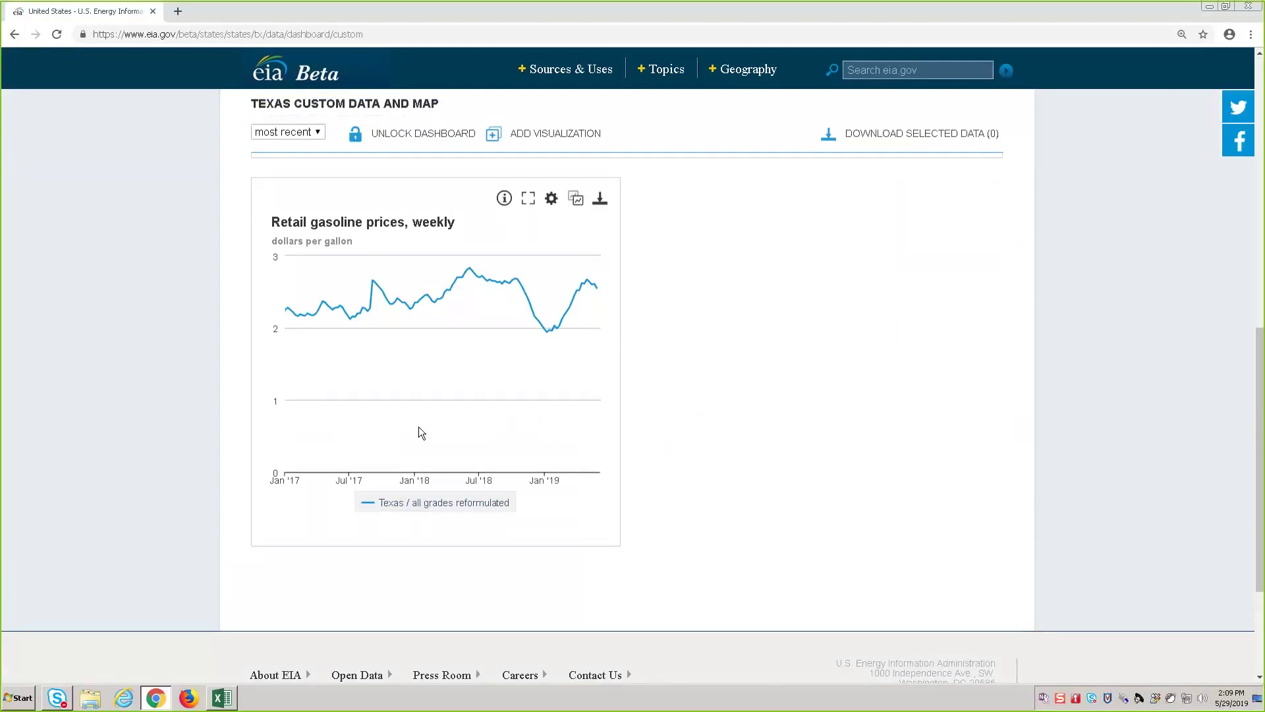
{"action": "scroll", "coordinate": [422, 433], "scroll_direction": "up", "scroll_amount": 1}
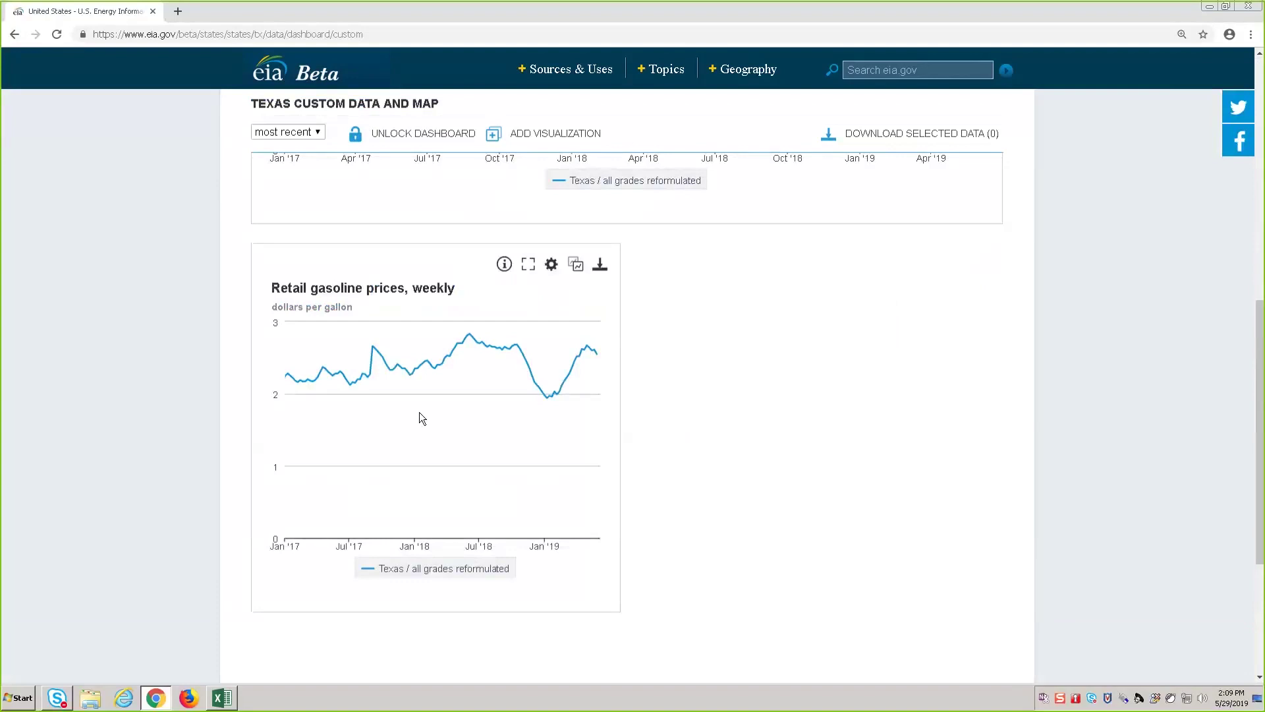
{"action": "left_click", "coordinate": [551, 265]}
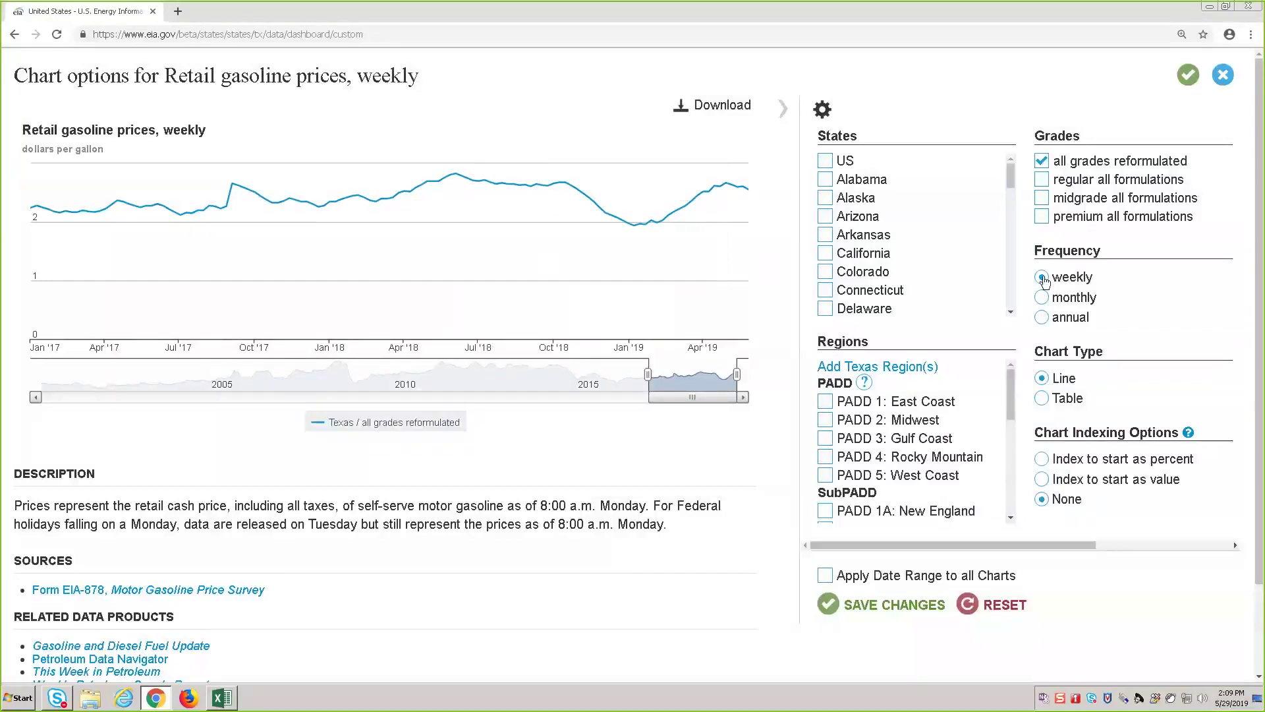
{"action": "left_click", "coordinate": [1055, 308]}
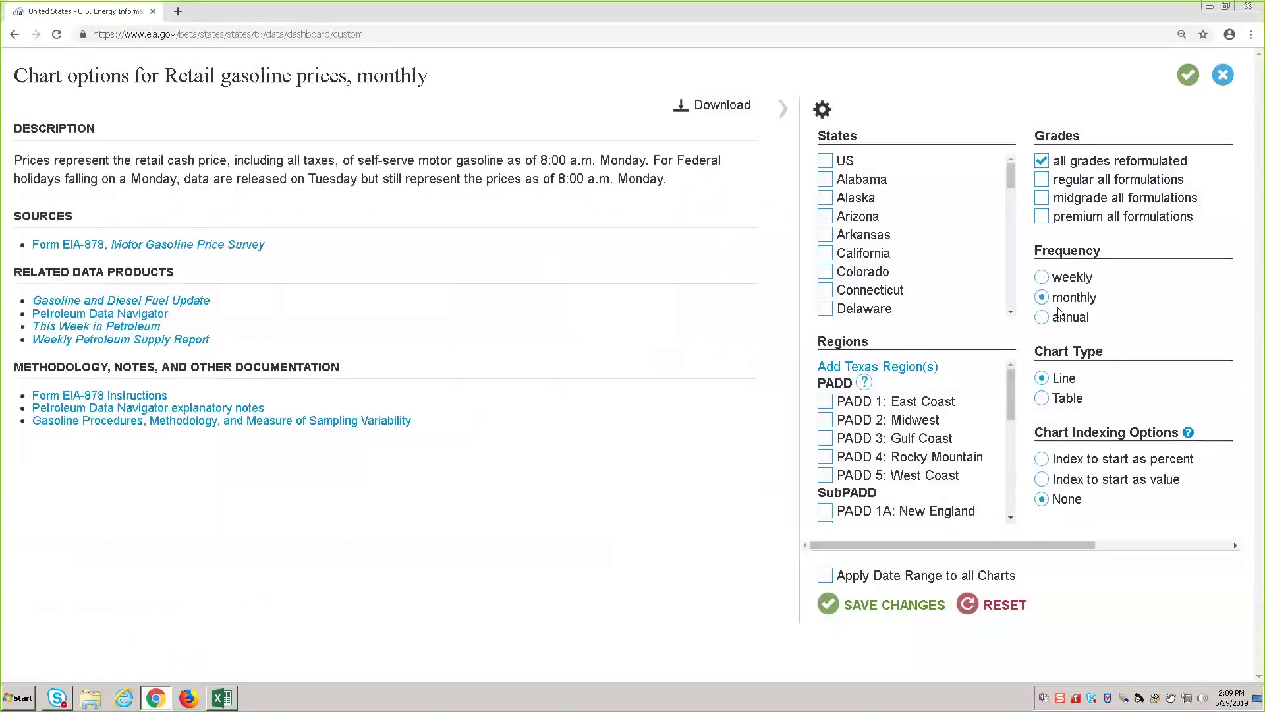
{"action": "left_click", "coordinate": [908, 606]}
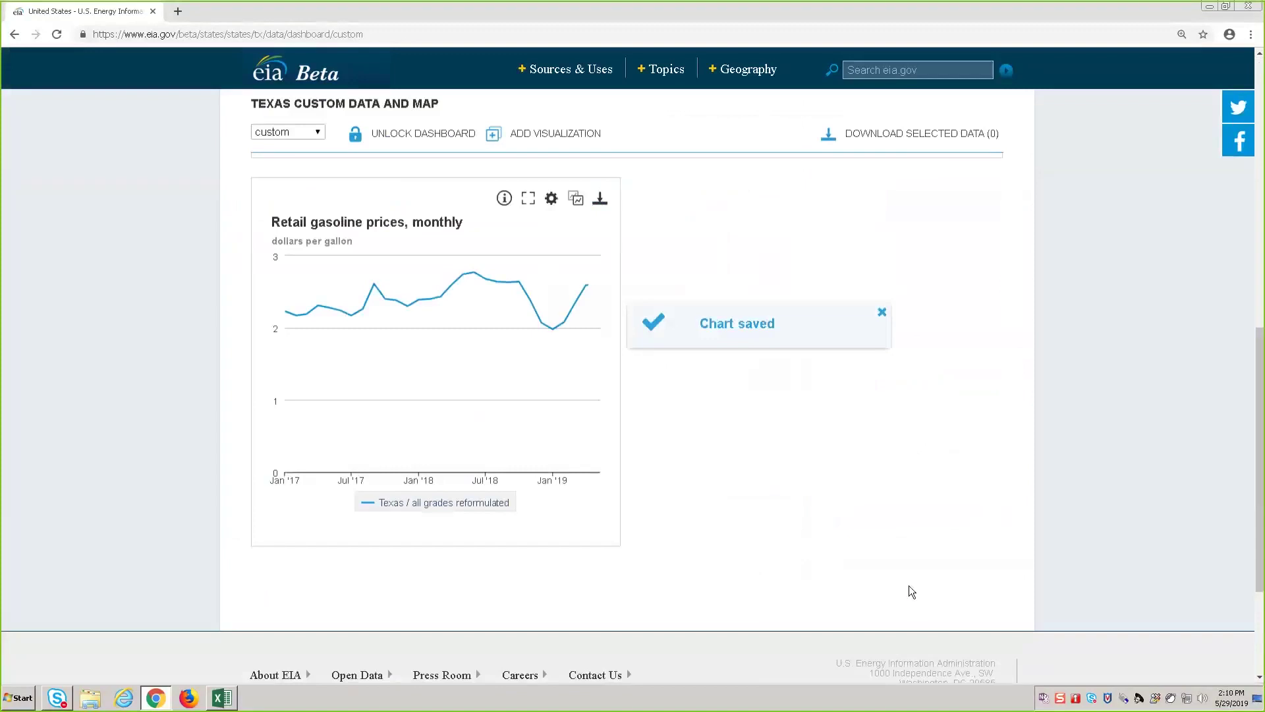
Step: Unlock the dashboard, narrow the weekly chart to half width, place the monthly chart to its right, and lock the layout
{"action": "scroll", "coordinate": [904, 587], "scroll_direction": "up", "scroll_amount": 4}
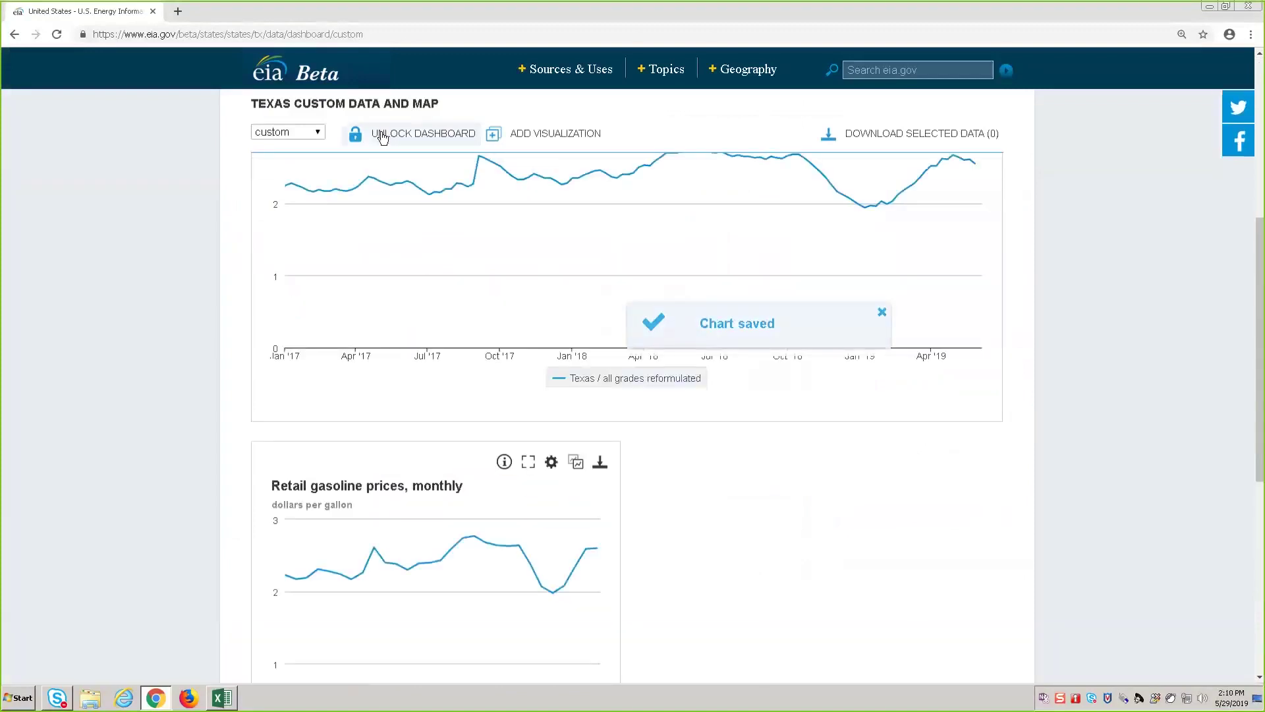
{"action": "left_click", "coordinate": [382, 135]}
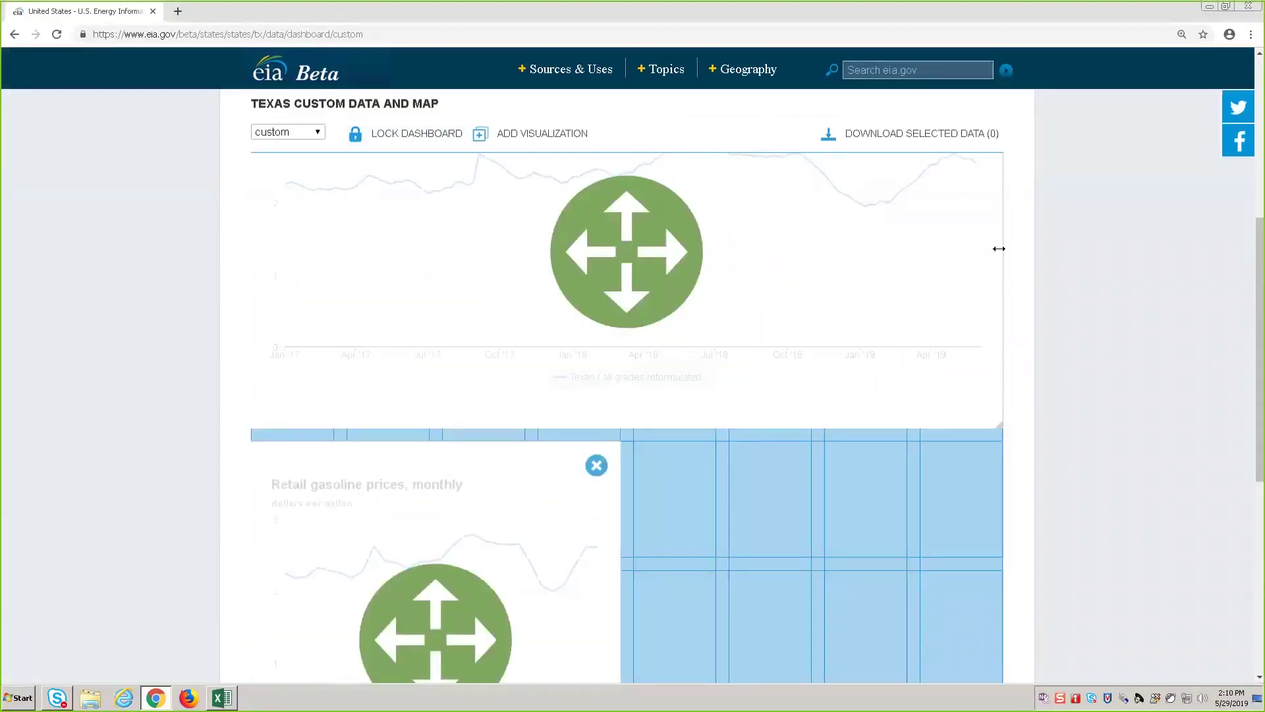
{"action": "left_click_drag", "start_coordinate": [993, 249], "coordinate": [621, 272]}
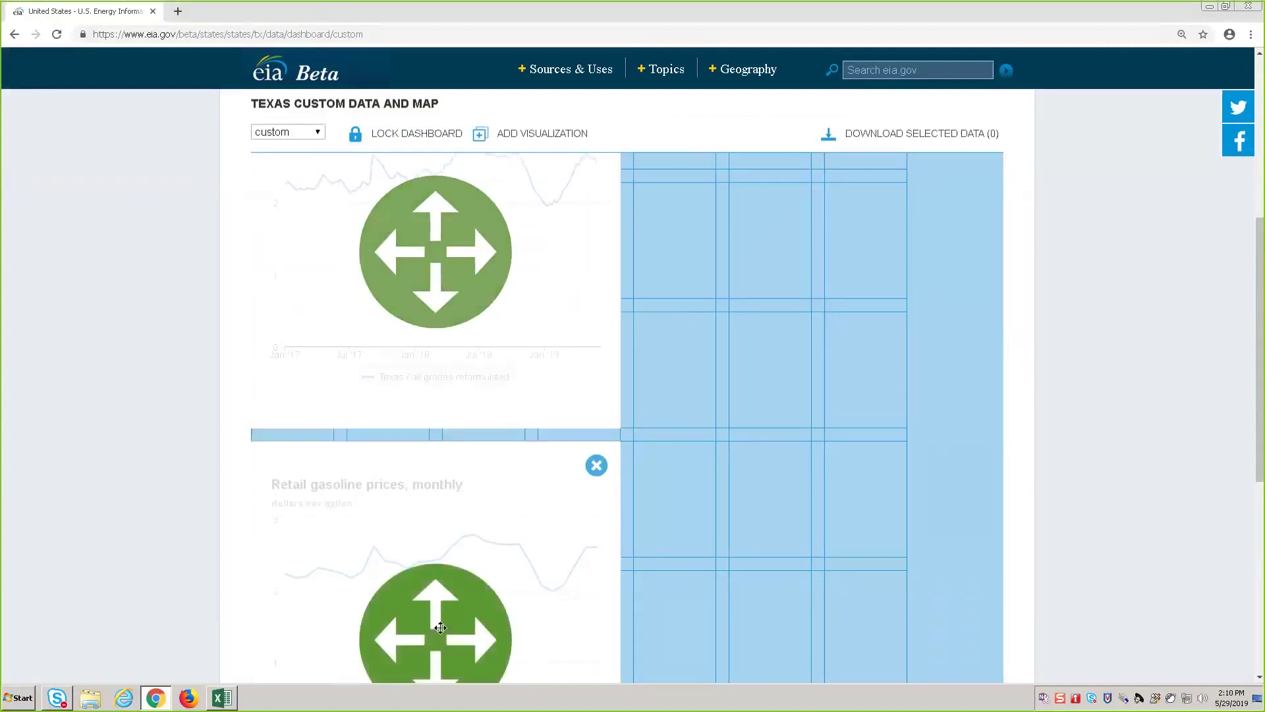
{"action": "left_click_drag", "start_coordinate": [440, 628], "coordinate": [771, 191]}
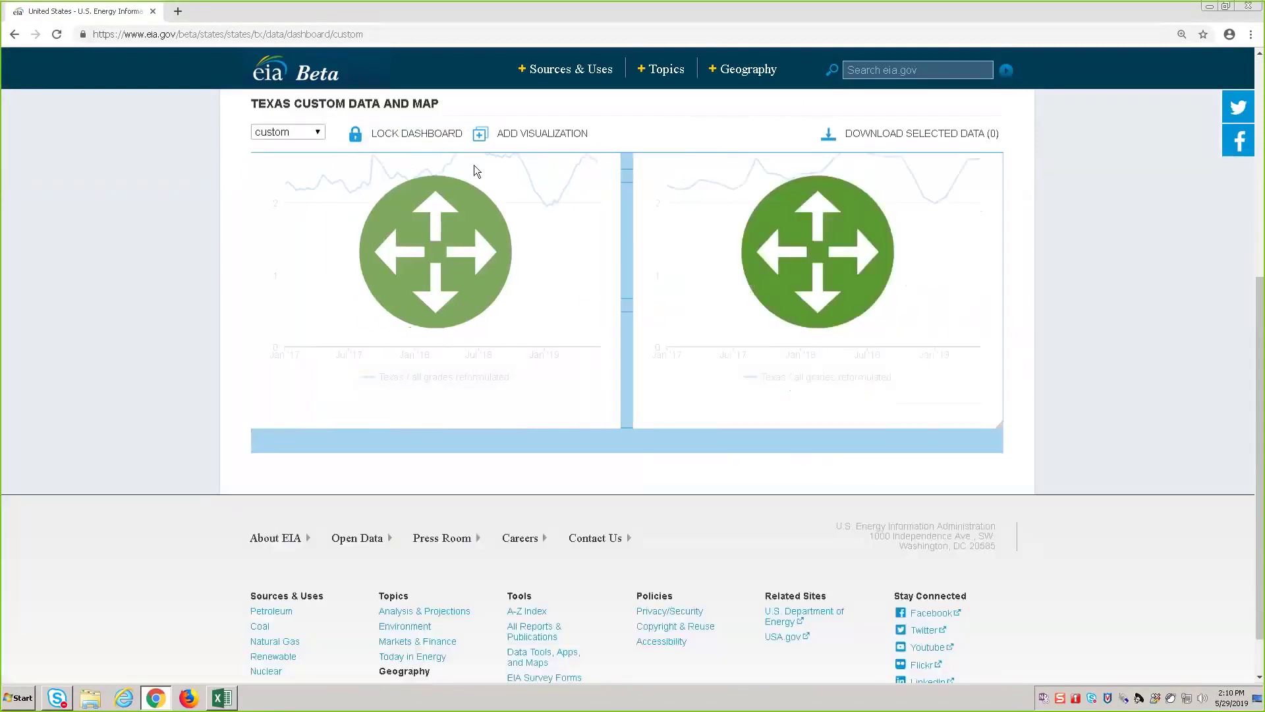
{"action": "left_click", "coordinate": [418, 138]}
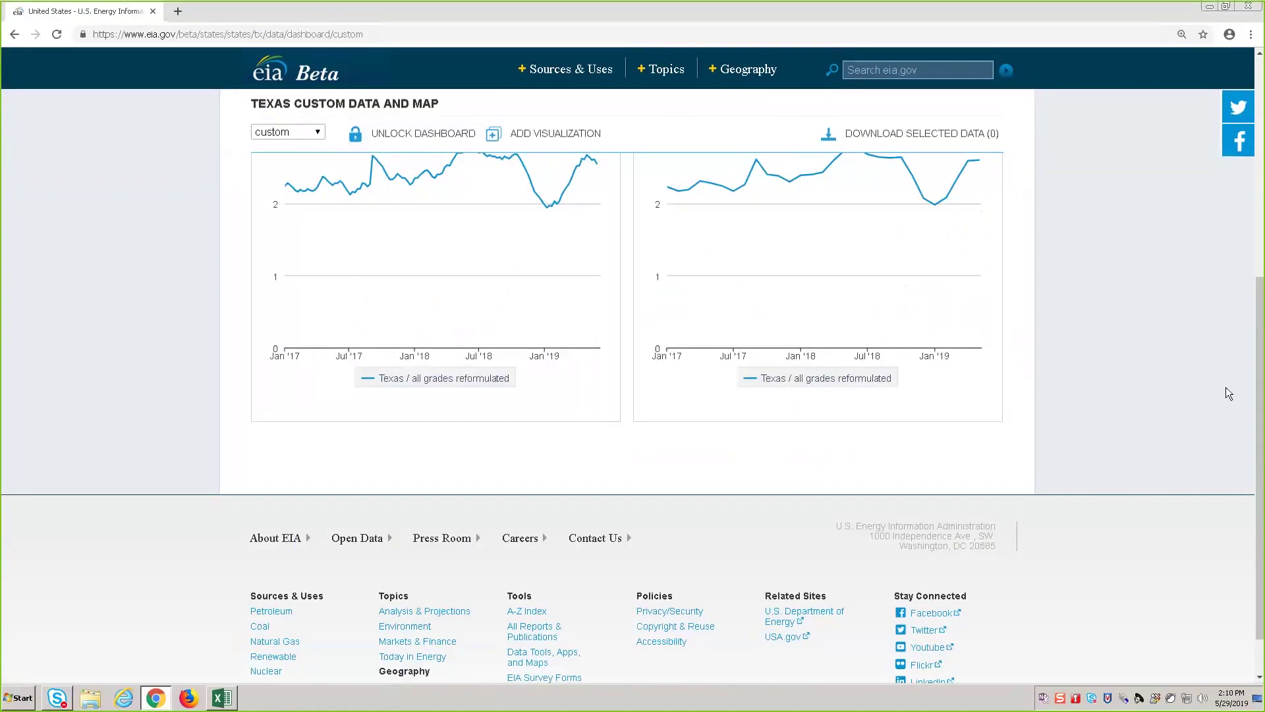
Step: Add PADD 3: Gulf Coast and Houston to the weekly retail gasoline prices chart, remove PADD 3 again, and save the changes
{"action": "scroll", "coordinate": [1153, 377], "scroll_direction": "up", "scroll_amount": 3}
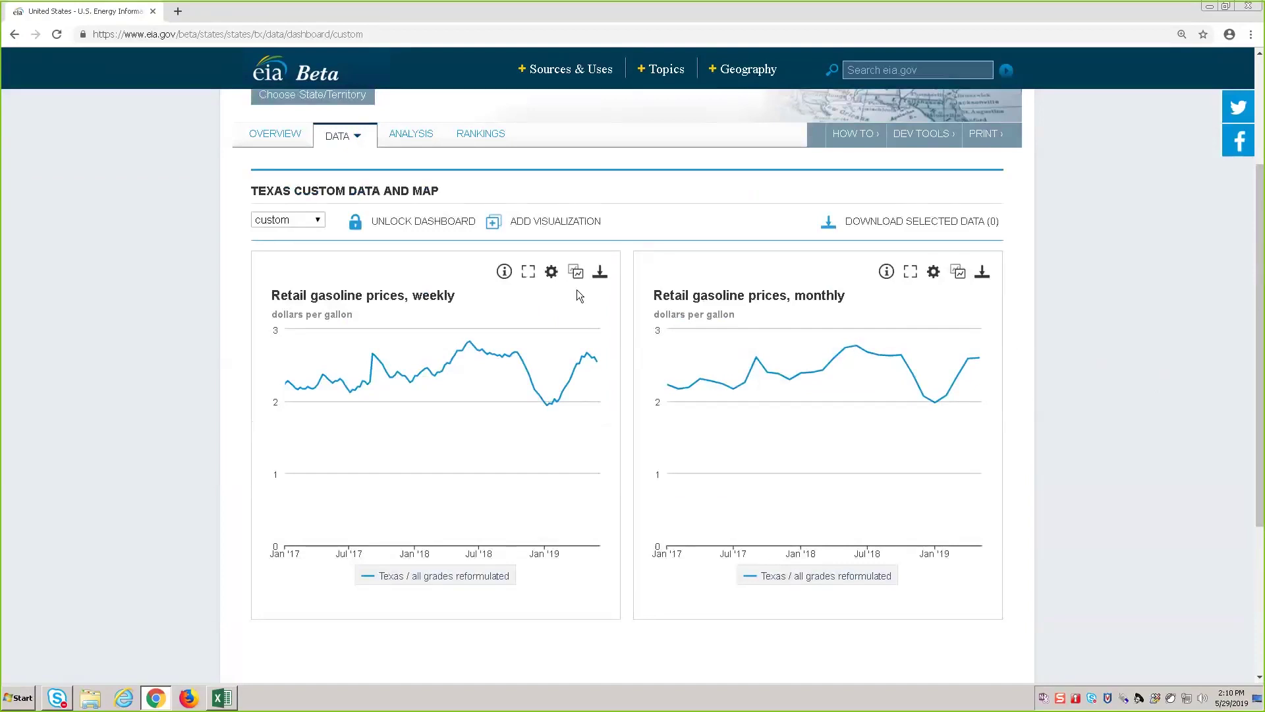
{"action": "left_click", "coordinate": [552, 272]}
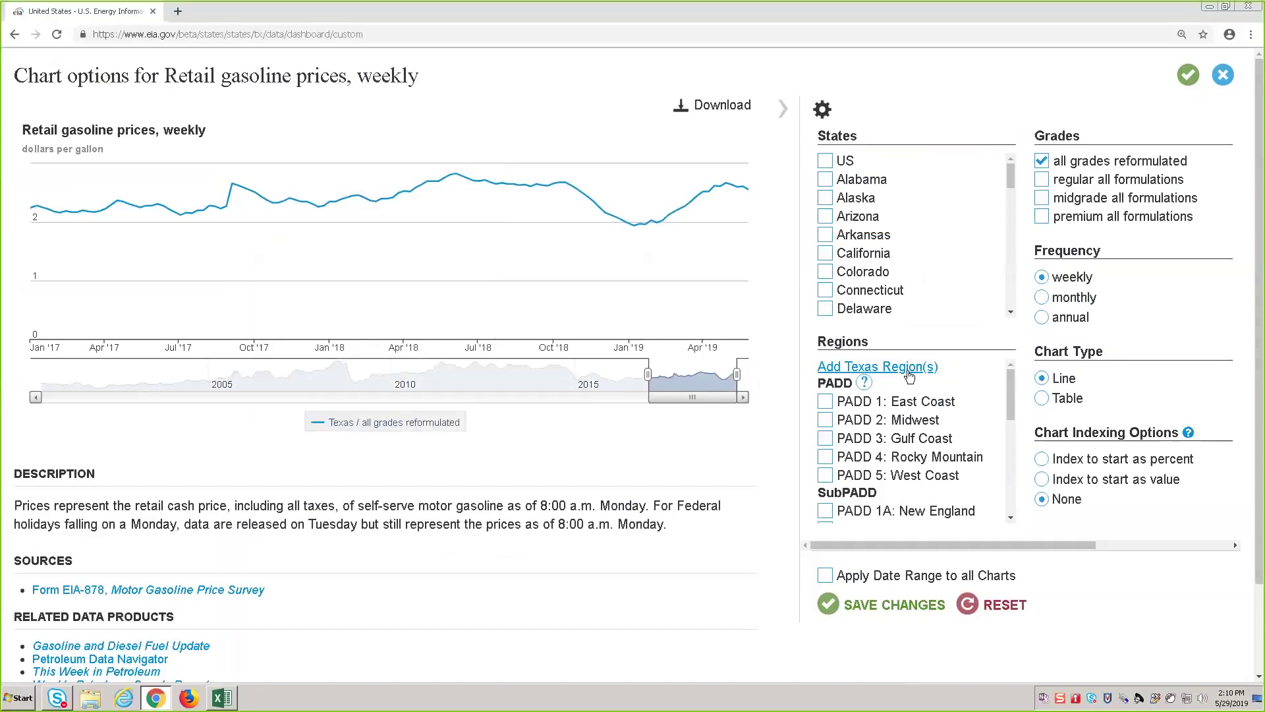
{"action": "left_click", "coordinate": [825, 439]}
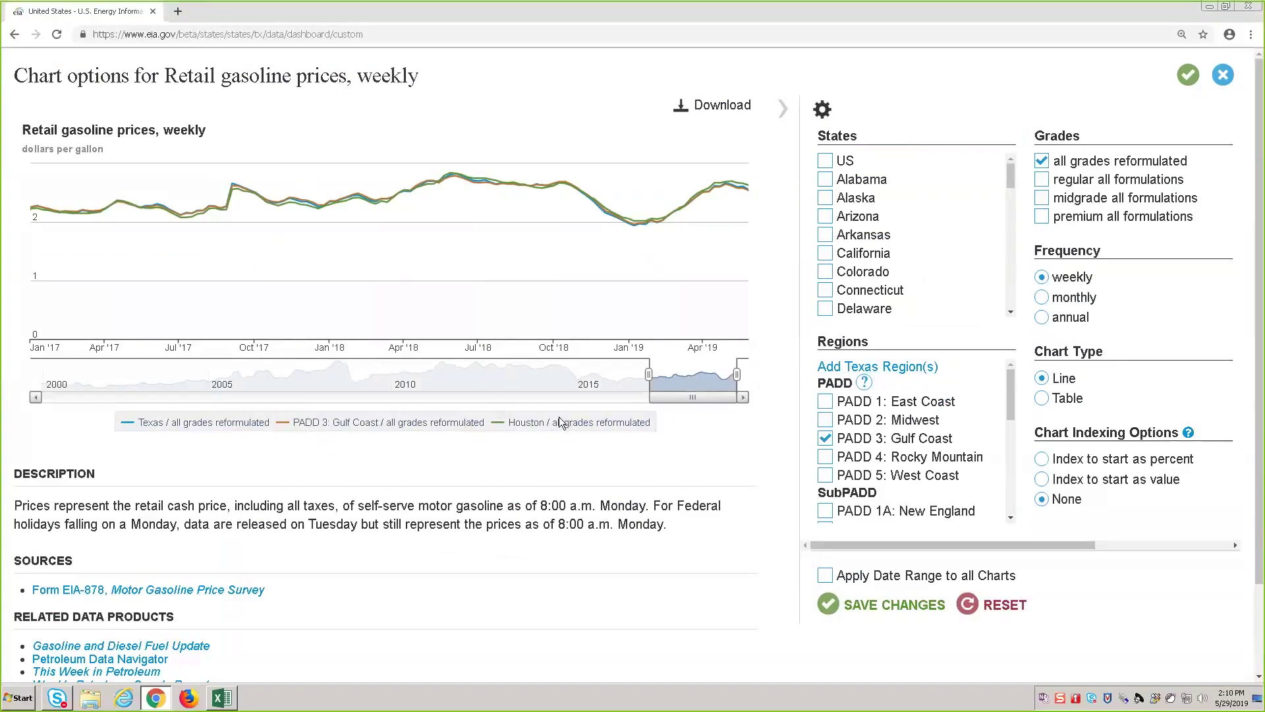
{"action": "left_click", "coordinate": [826, 440]}
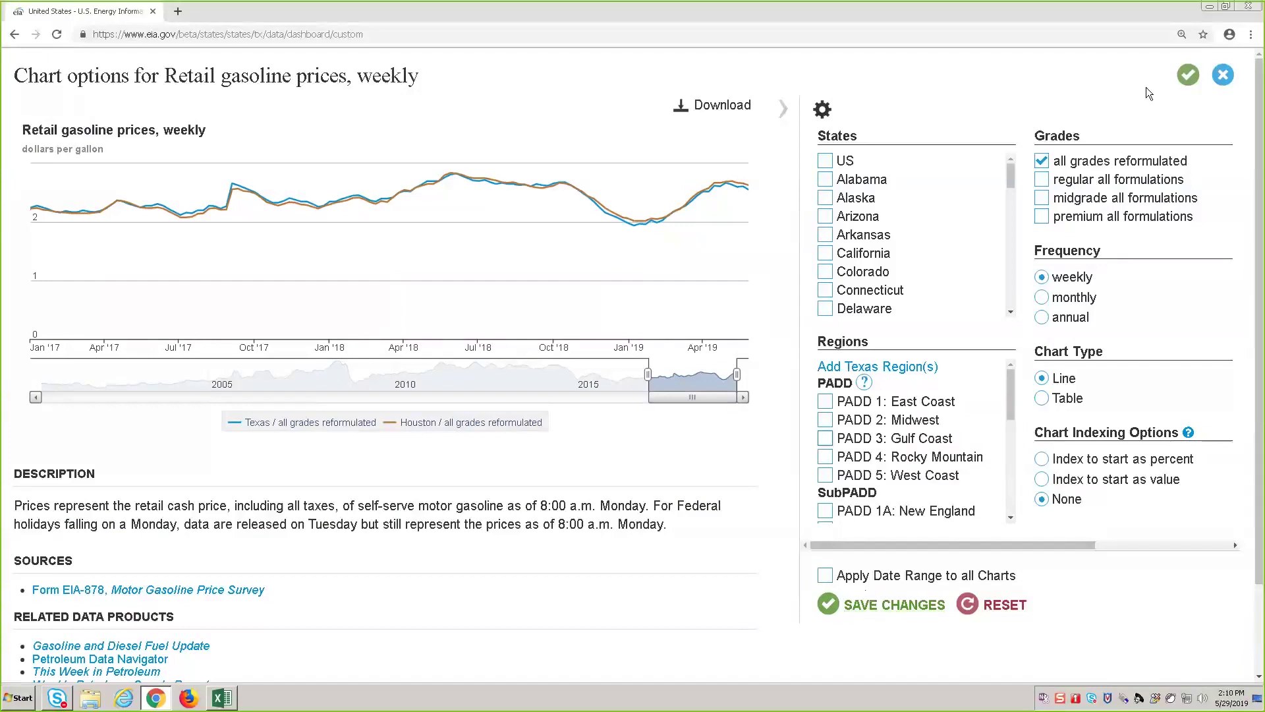
{"action": "left_click", "coordinate": [1189, 76]}
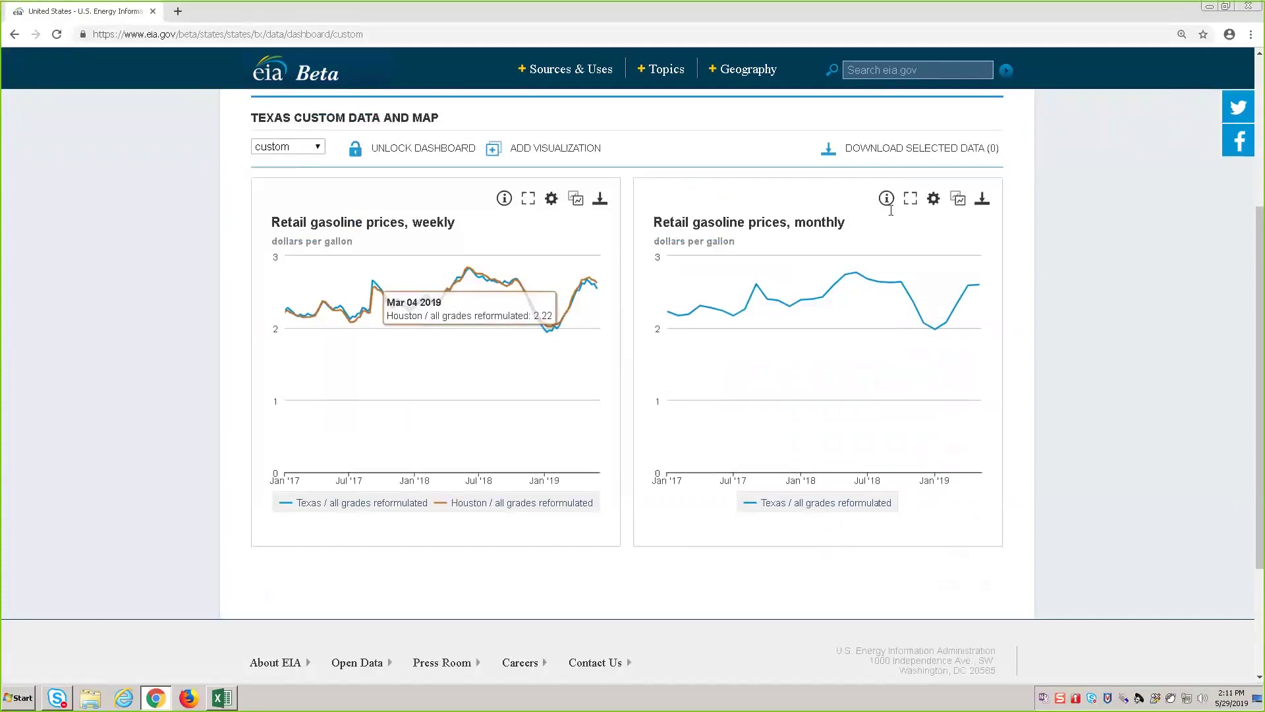
Step: Reset the monthly retail gasoline prices chart to its default options and save it
{"action": "left_click", "coordinate": [934, 199]}
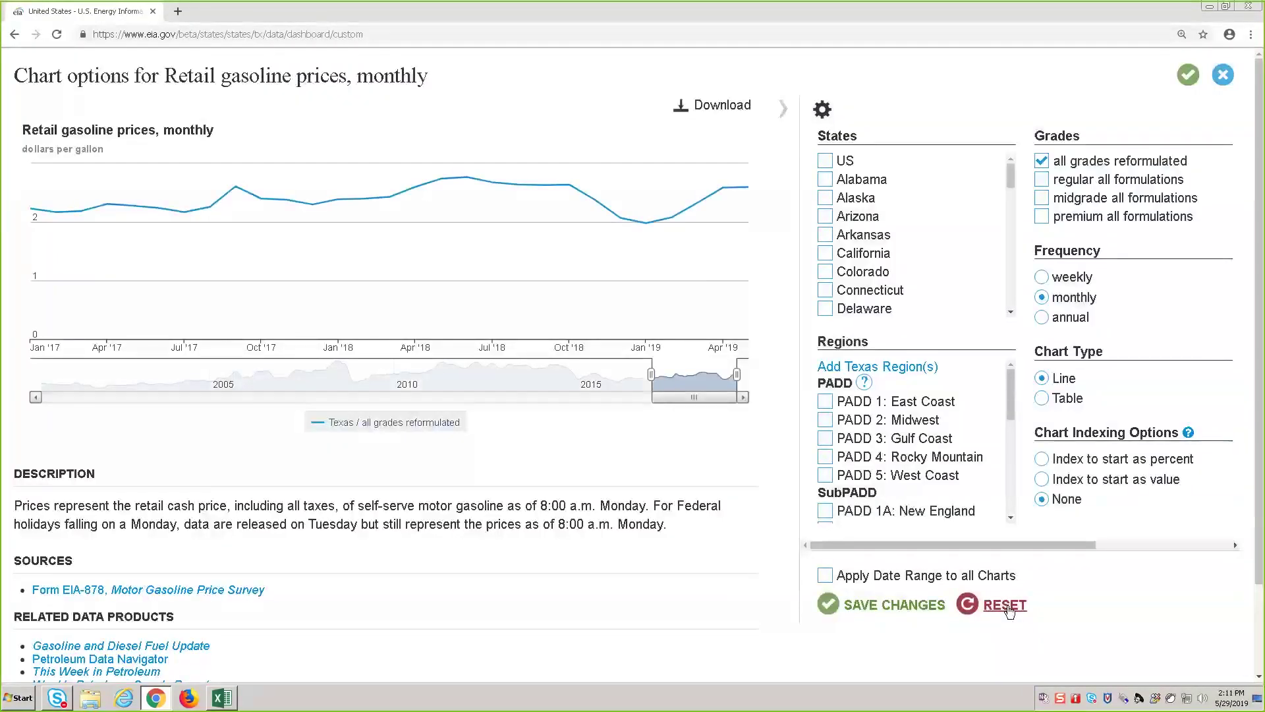
{"action": "left_click", "coordinate": [1006, 605]}
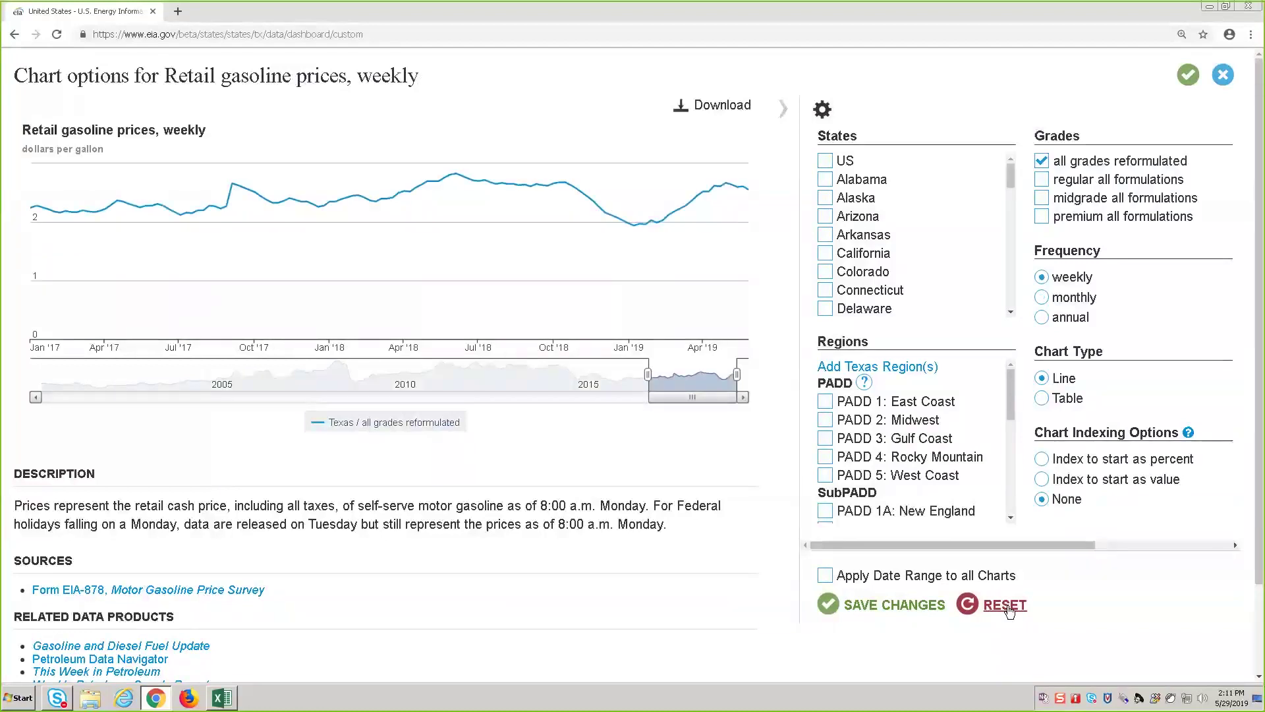
{"action": "left_click", "coordinate": [1191, 76]}
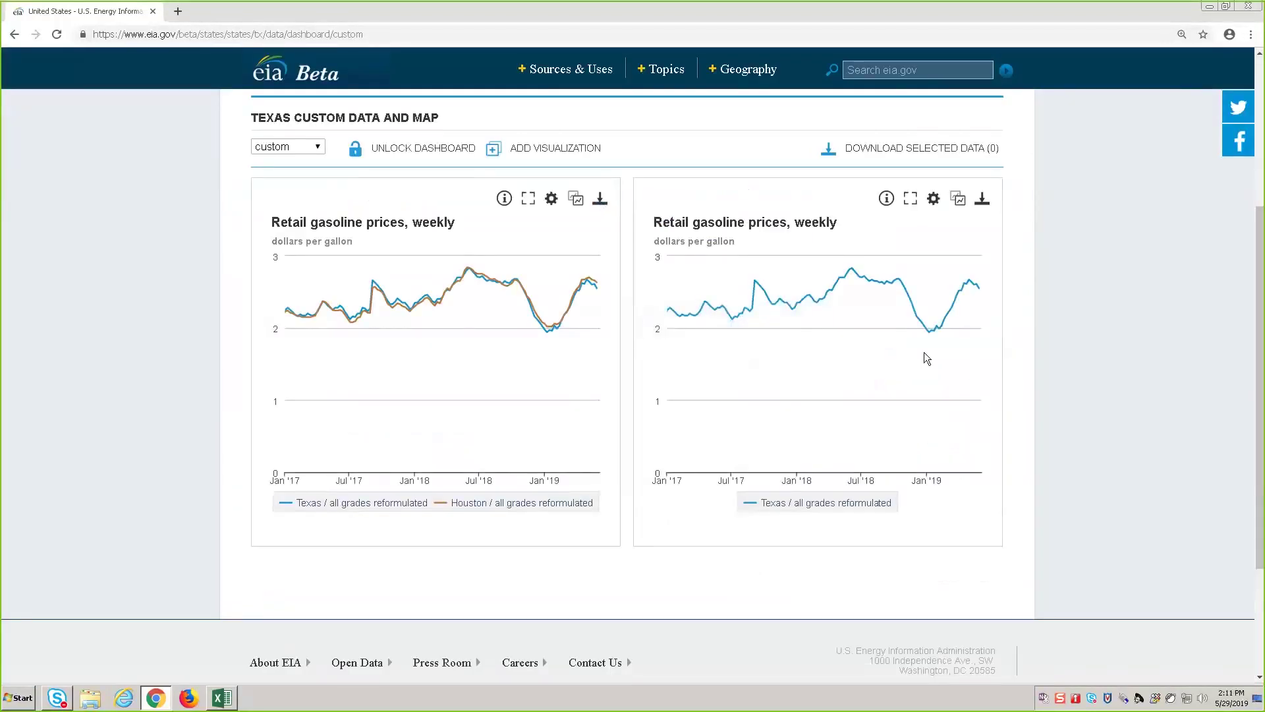
{"action": "mouse_move", "coordinate": [908, 328]}
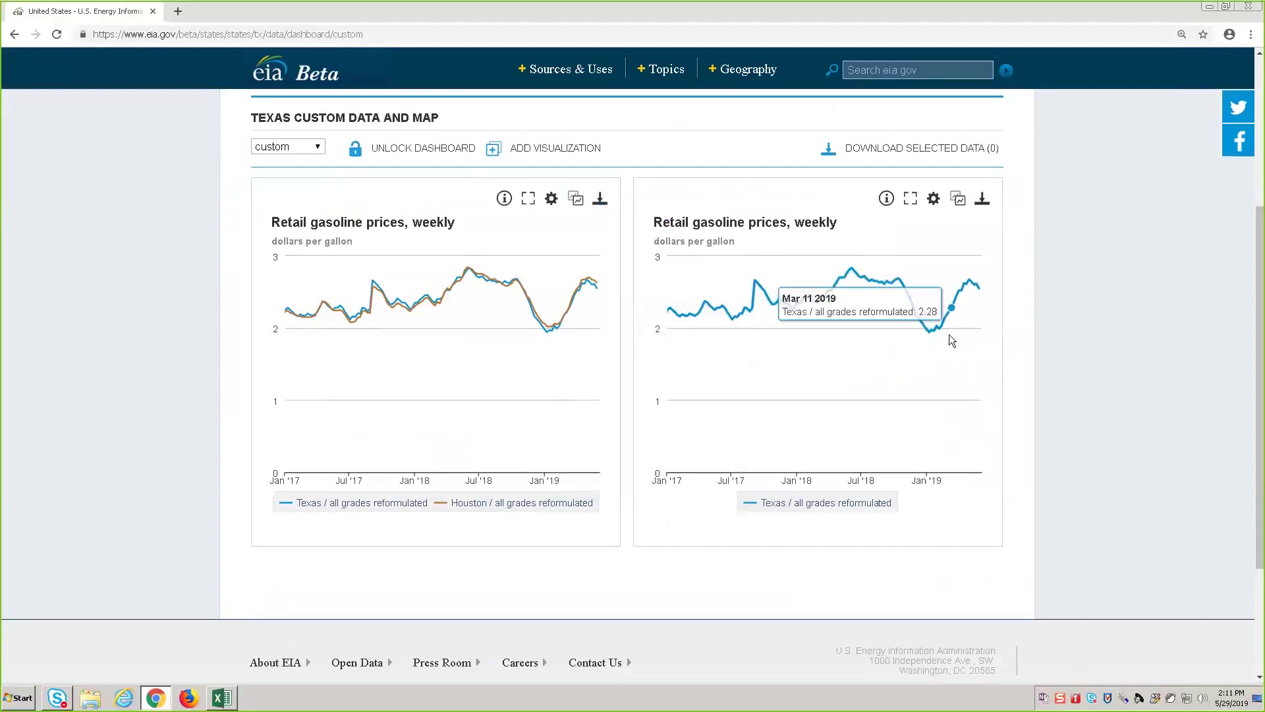
Step: Replace the all grades reformulated series in the second gasoline chart with regular and premium all formulations, and save the changes
{"action": "left_click", "coordinate": [936, 200]}
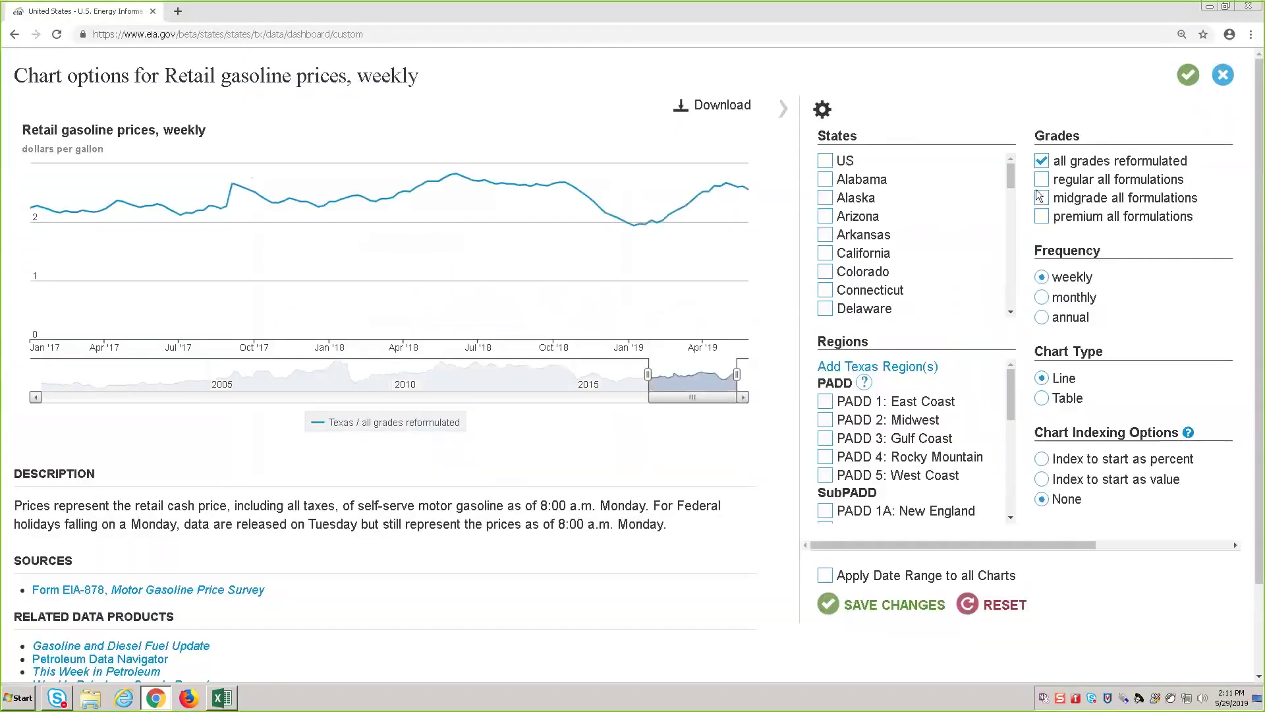
{"action": "left_click", "coordinate": [1042, 162]}
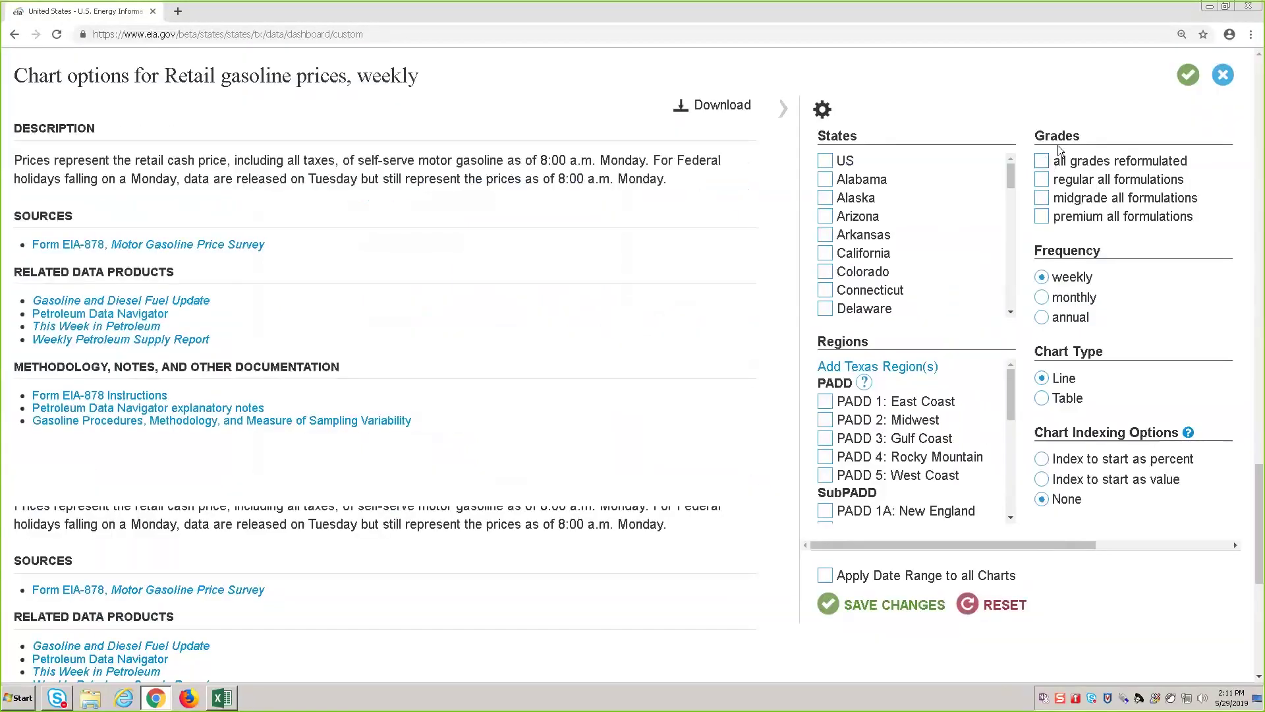
{"action": "left_click", "coordinate": [1043, 179]}
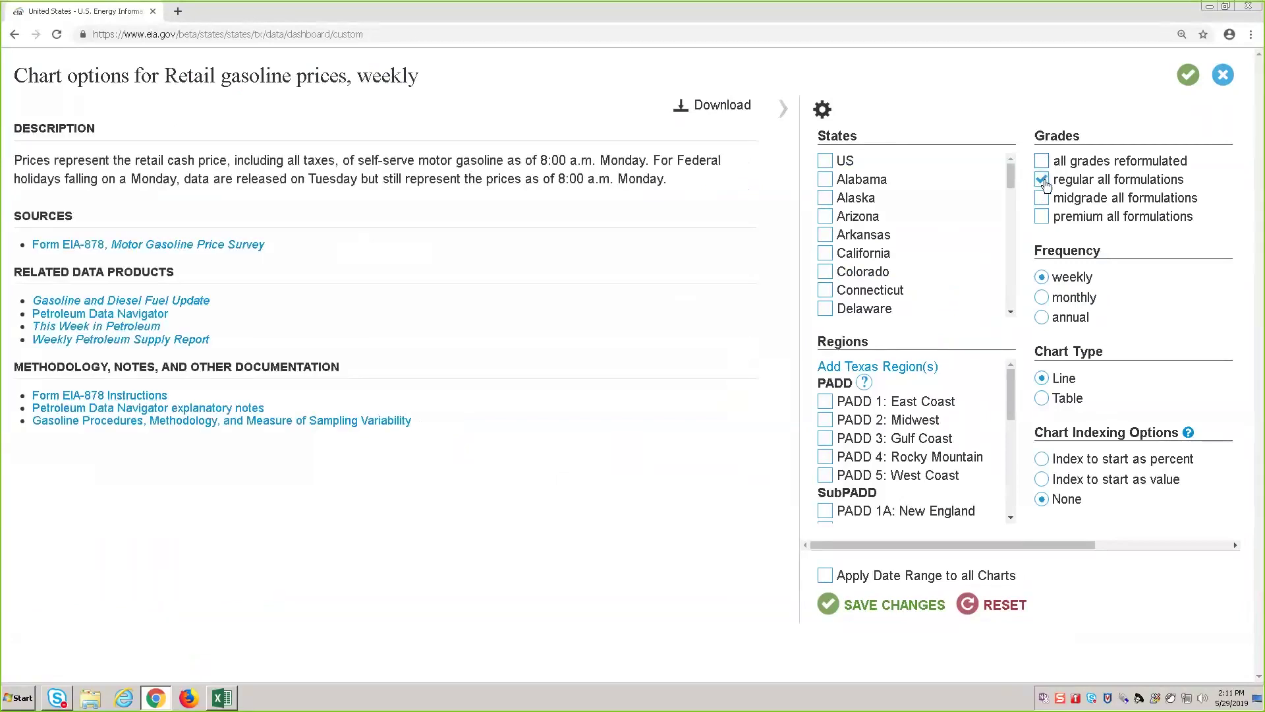
{"action": "left_click", "coordinate": [1148, 219]}
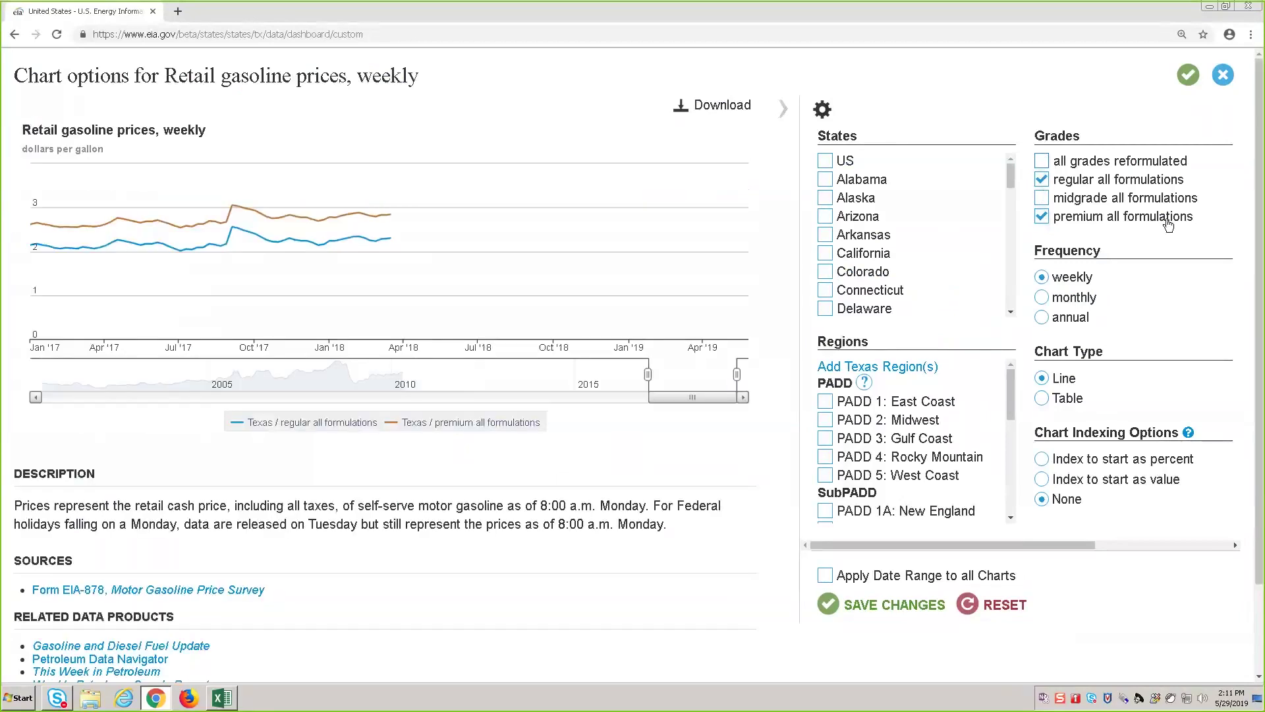
{"action": "mouse_move", "coordinate": [673, 260]}
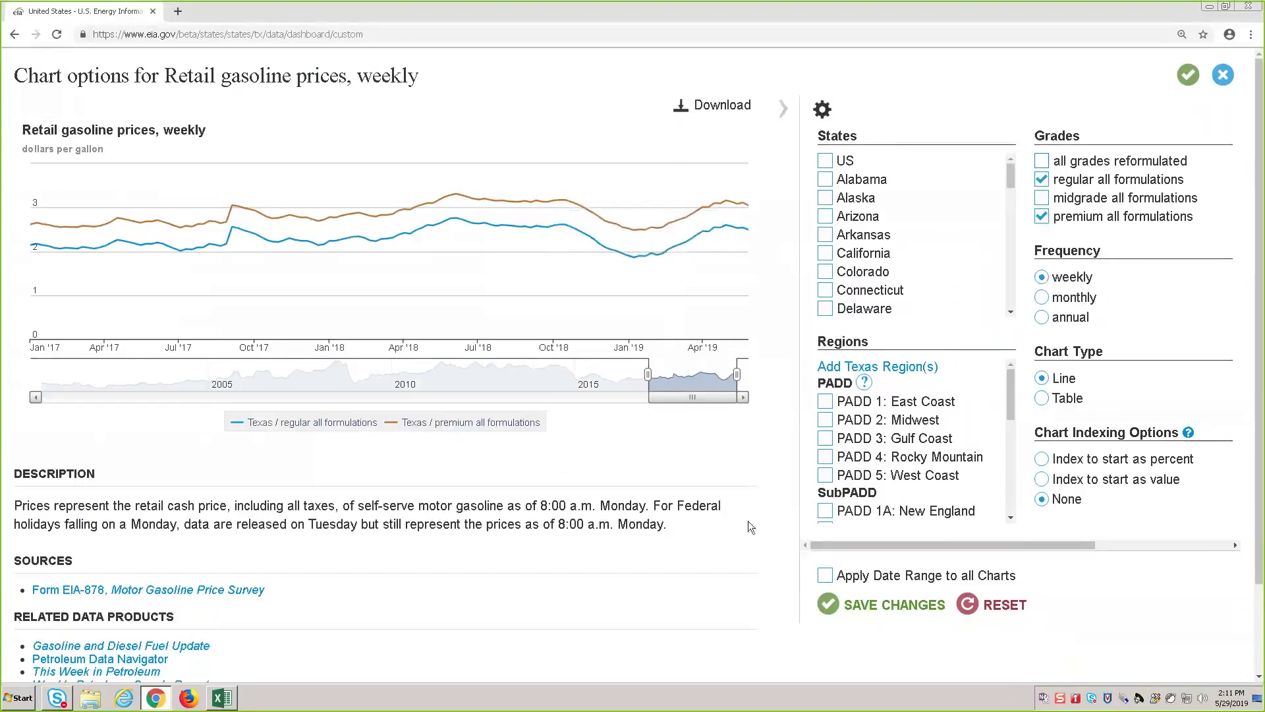
{"action": "left_click", "coordinate": [873, 608]}
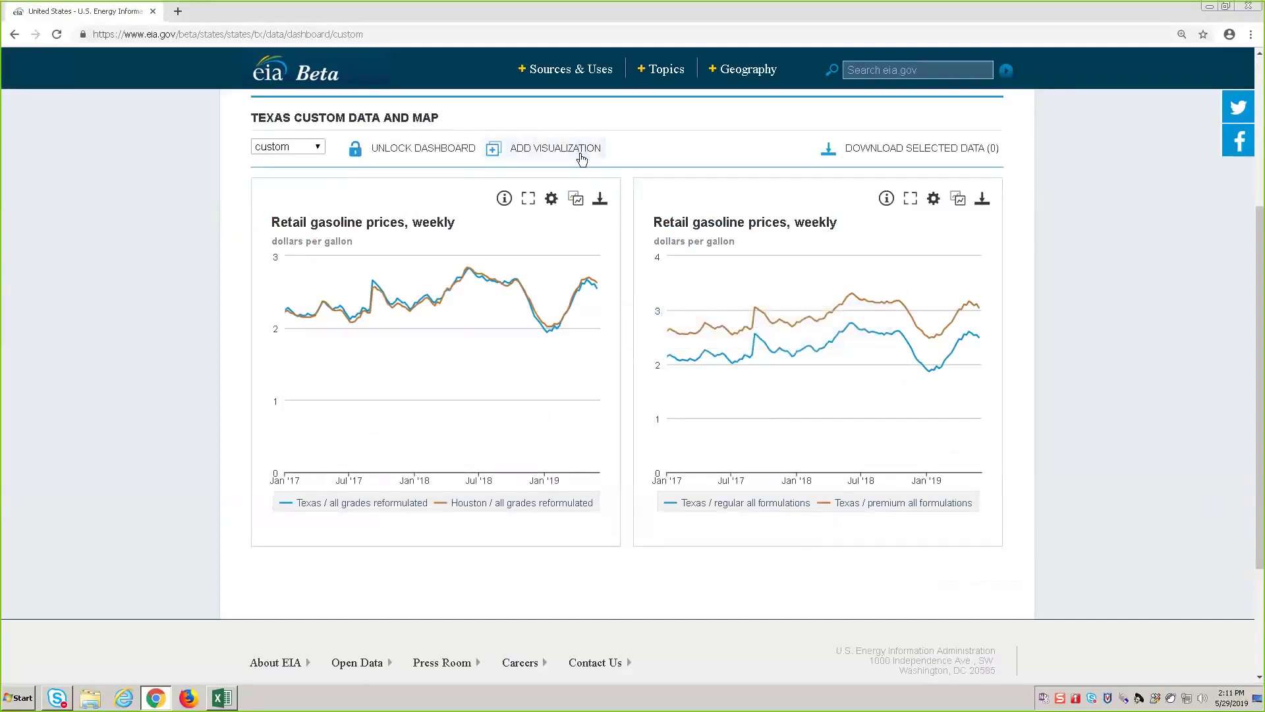
Step: Add the U.S. Energy Mapping System with crude oil and petroleum products layers to the custom dashboard
{"action": "left_click", "coordinate": [581, 159]}
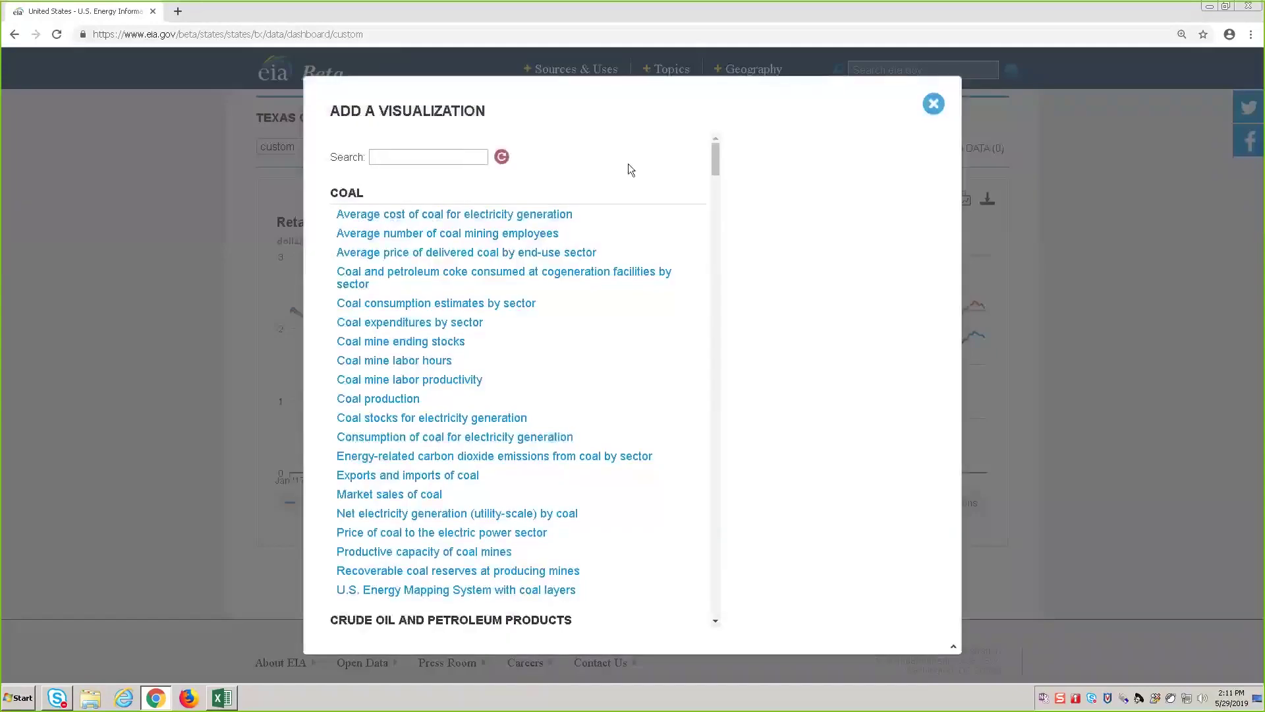
{"action": "left_click_drag", "start_coordinate": [721, 201], "coordinate": [734, 248]}
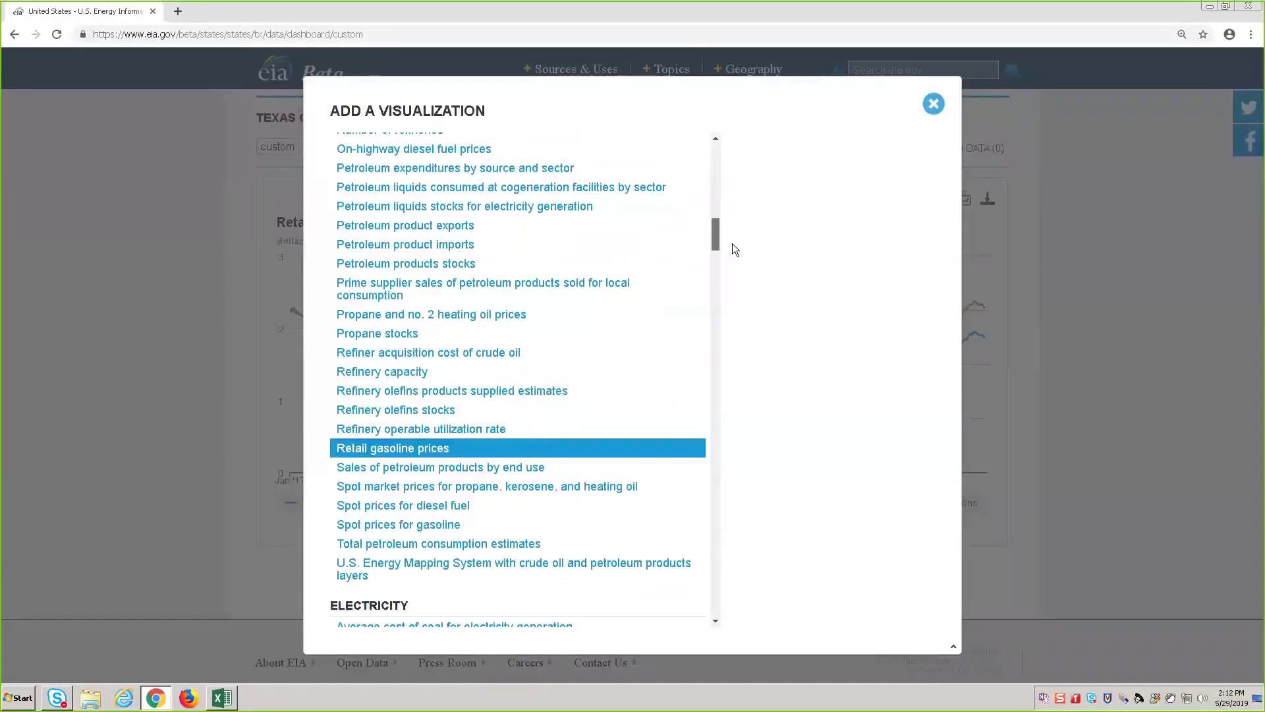
{"action": "left_click", "coordinate": [484, 588]}
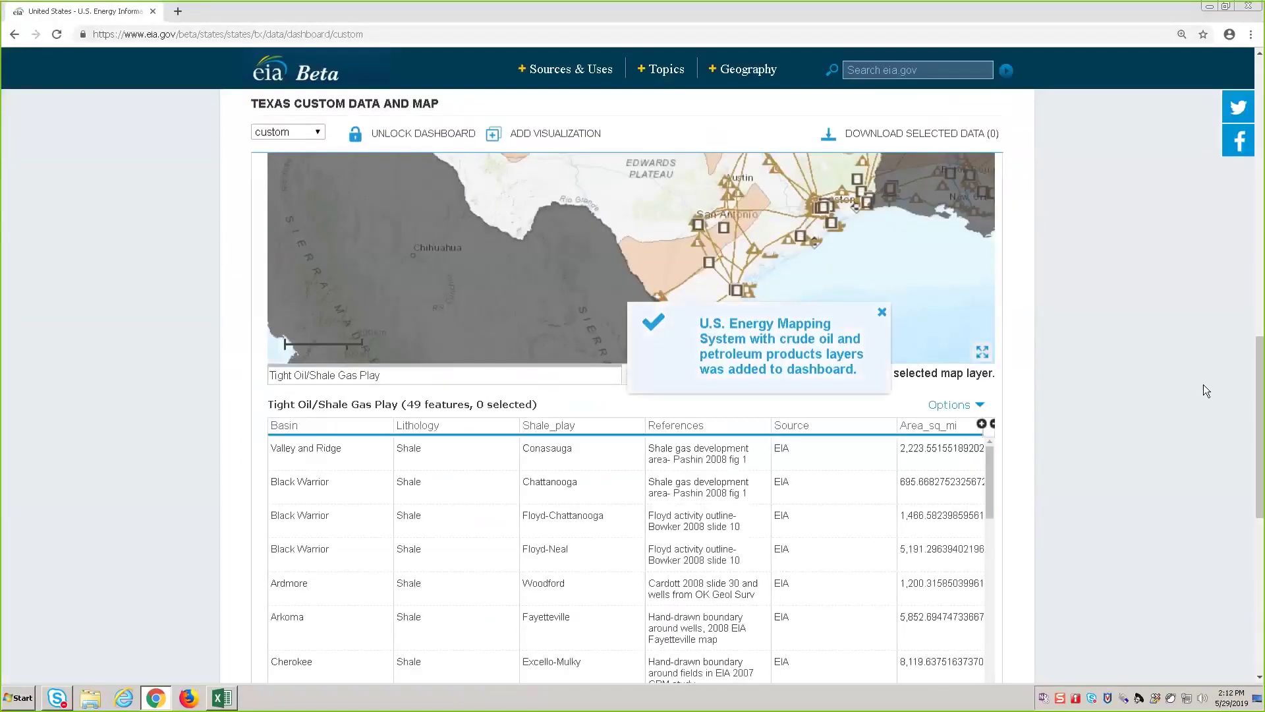
{"action": "scroll", "coordinate": [1201, 389], "scroll_direction": "up", "scroll_amount": 2}
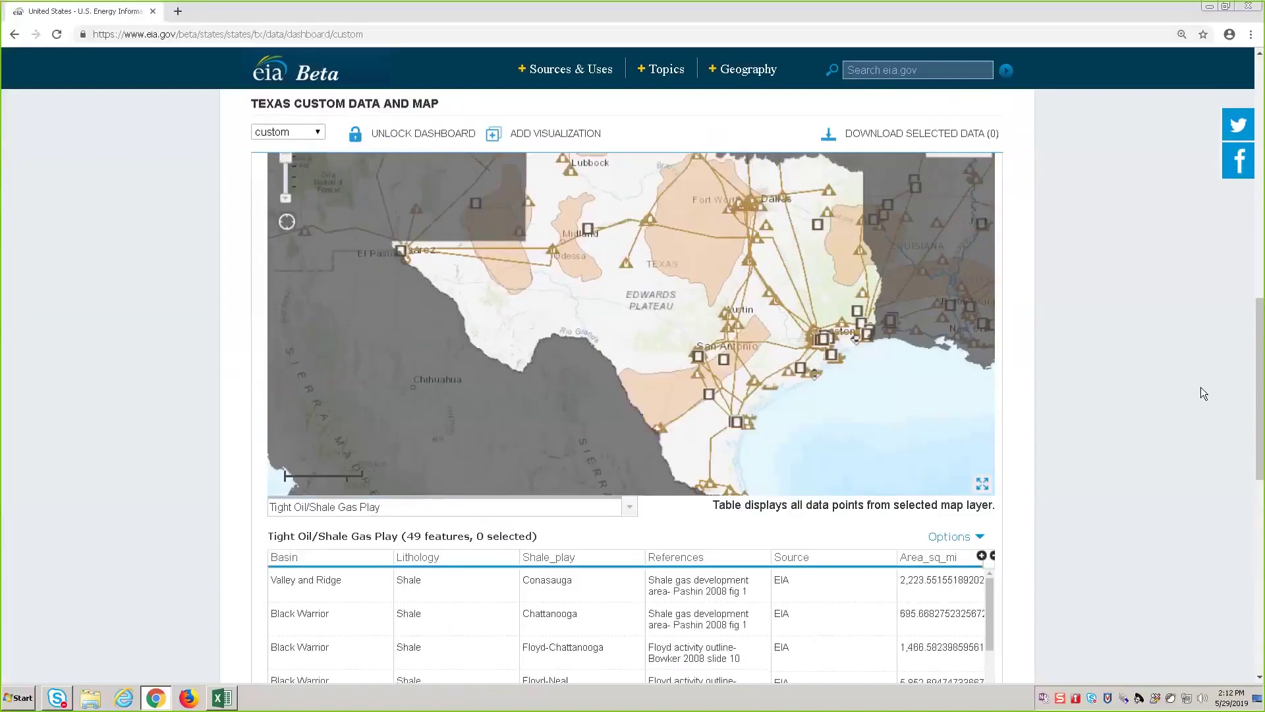
{"action": "scroll", "coordinate": [1202, 389], "scroll_direction": "up", "scroll_amount": 4}
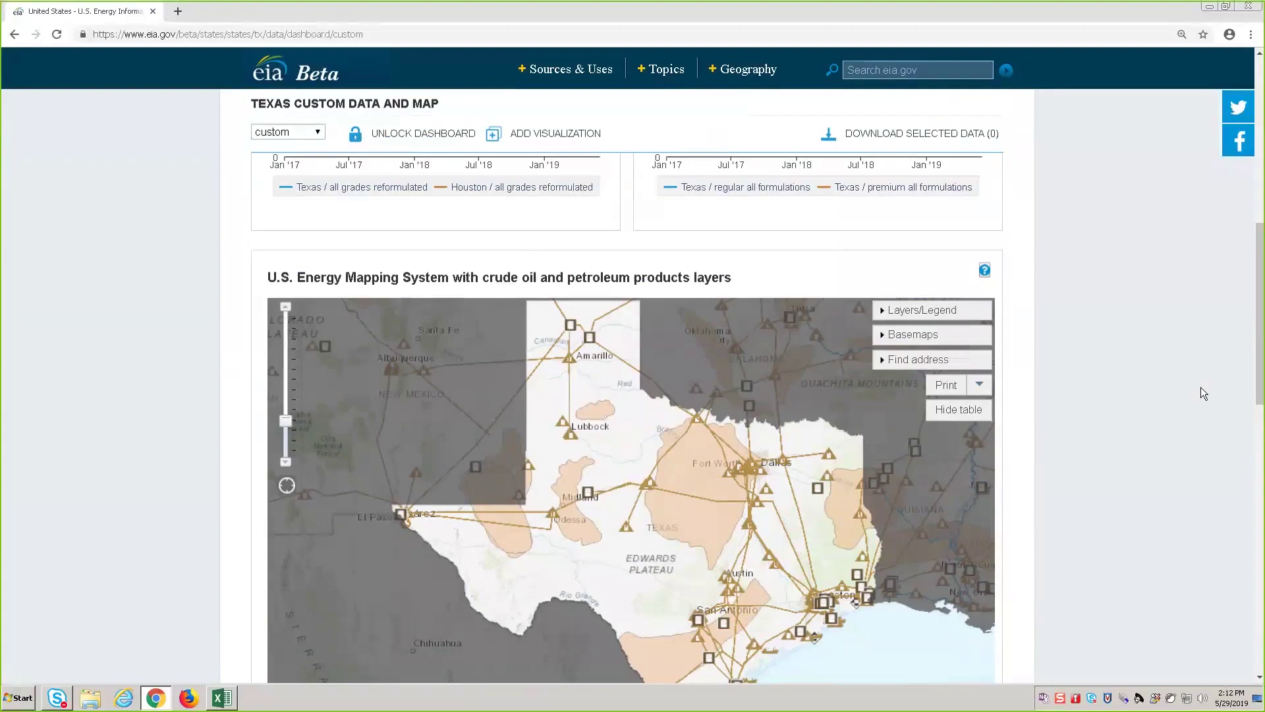
{"action": "scroll", "coordinate": [1194, 387], "scroll_direction": "up", "scroll_amount": 5}
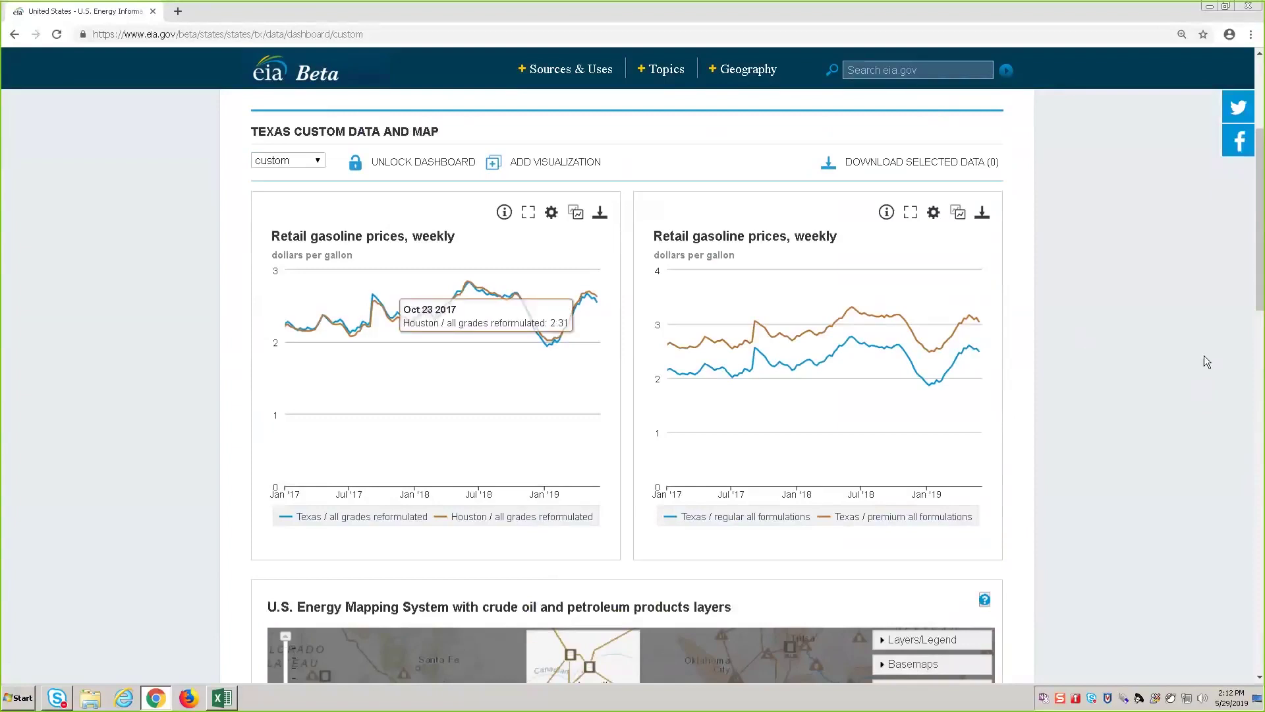
Step: Open the Storage data page for Texas
{"action": "scroll", "coordinate": [1205, 354], "scroll_direction": "up", "scroll_amount": 3}
{"action": "left_click", "coordinate": [347, 289]}
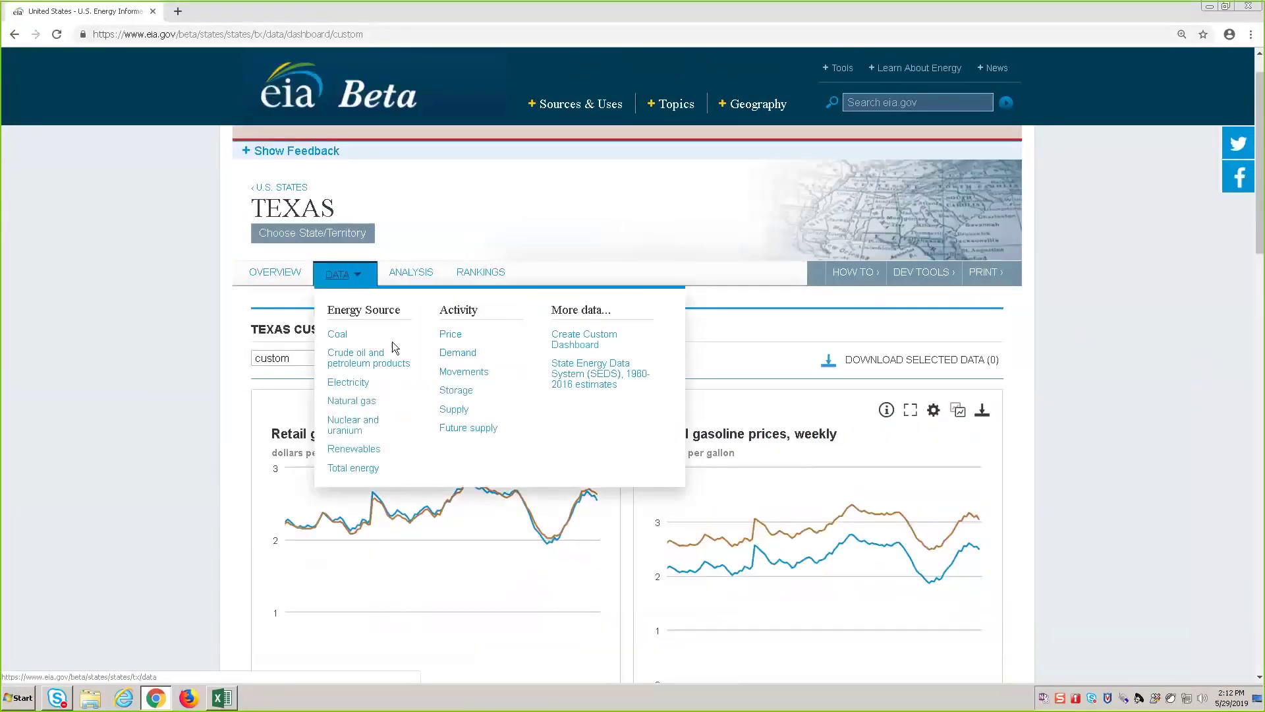
{"action": "left_click", "coordinate": [447, 390]}
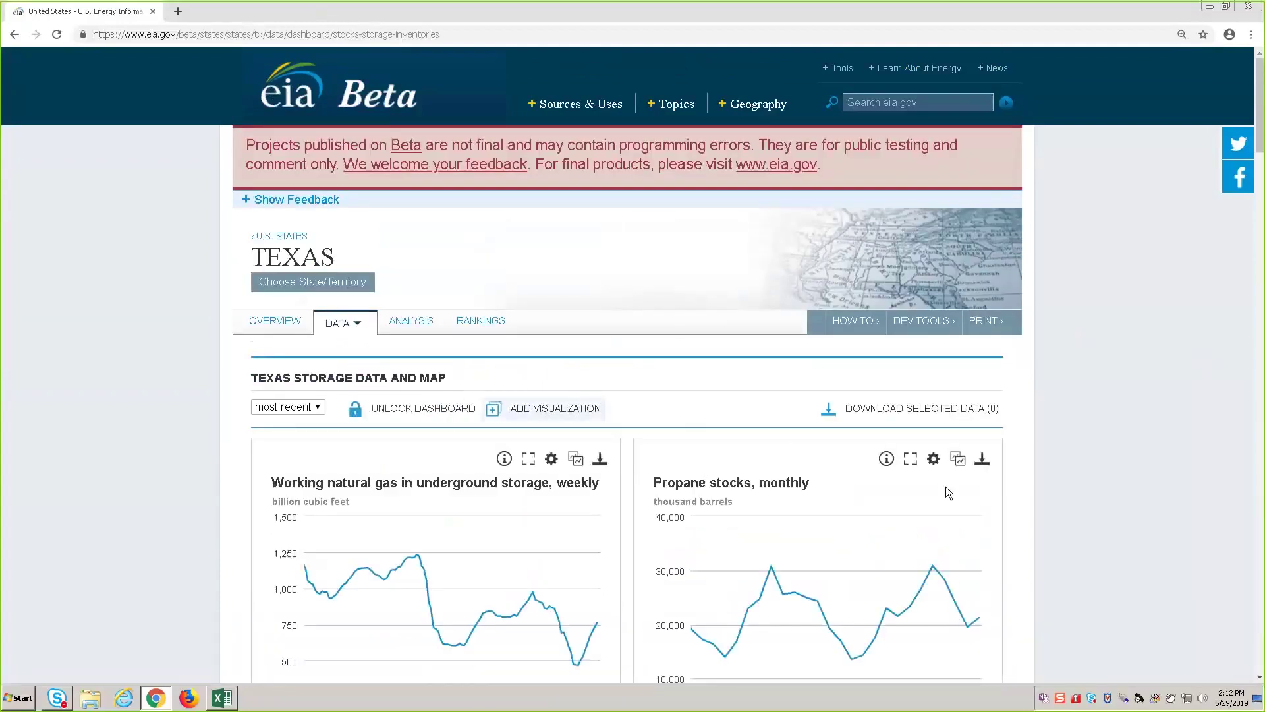
Step: Add Mississippi to the monthly propane stocks chart through its chart options
{"action": "scroll", "coordinate": [1074, 452], "scroll_direction": "down", "scroll_amount": 2}
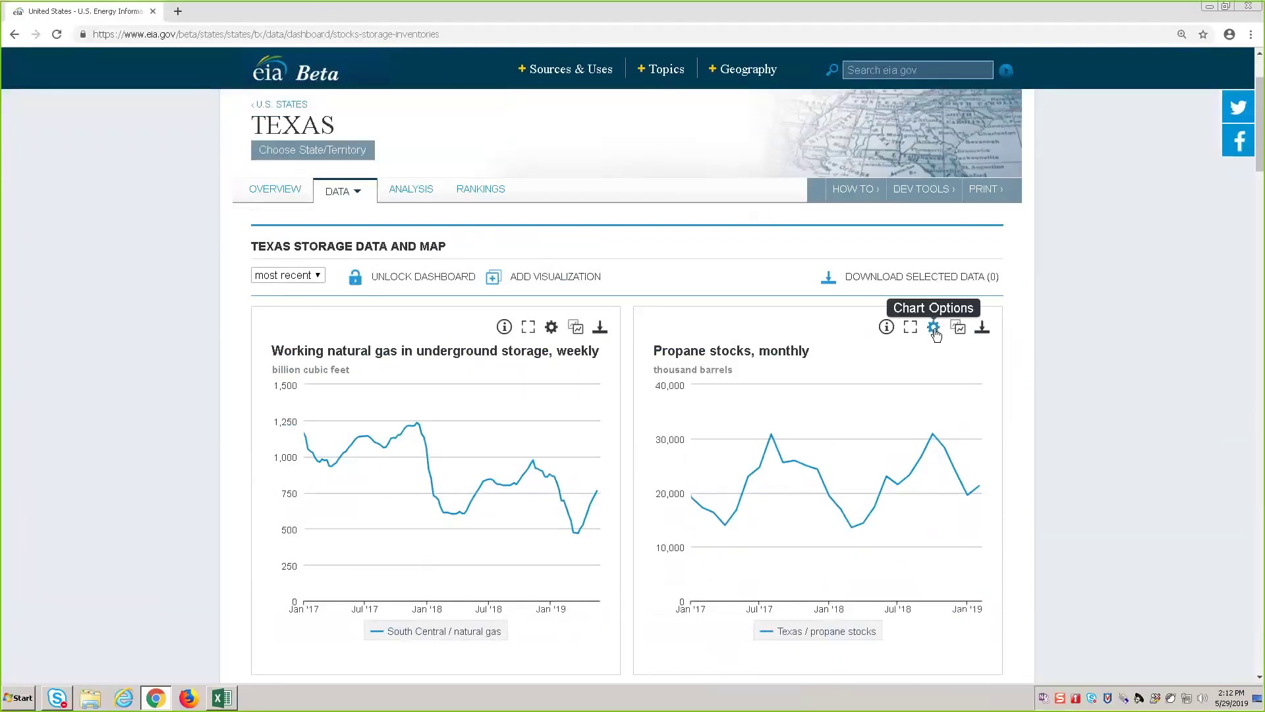
{"action": "left_click", "coordinate": [935, 330]}
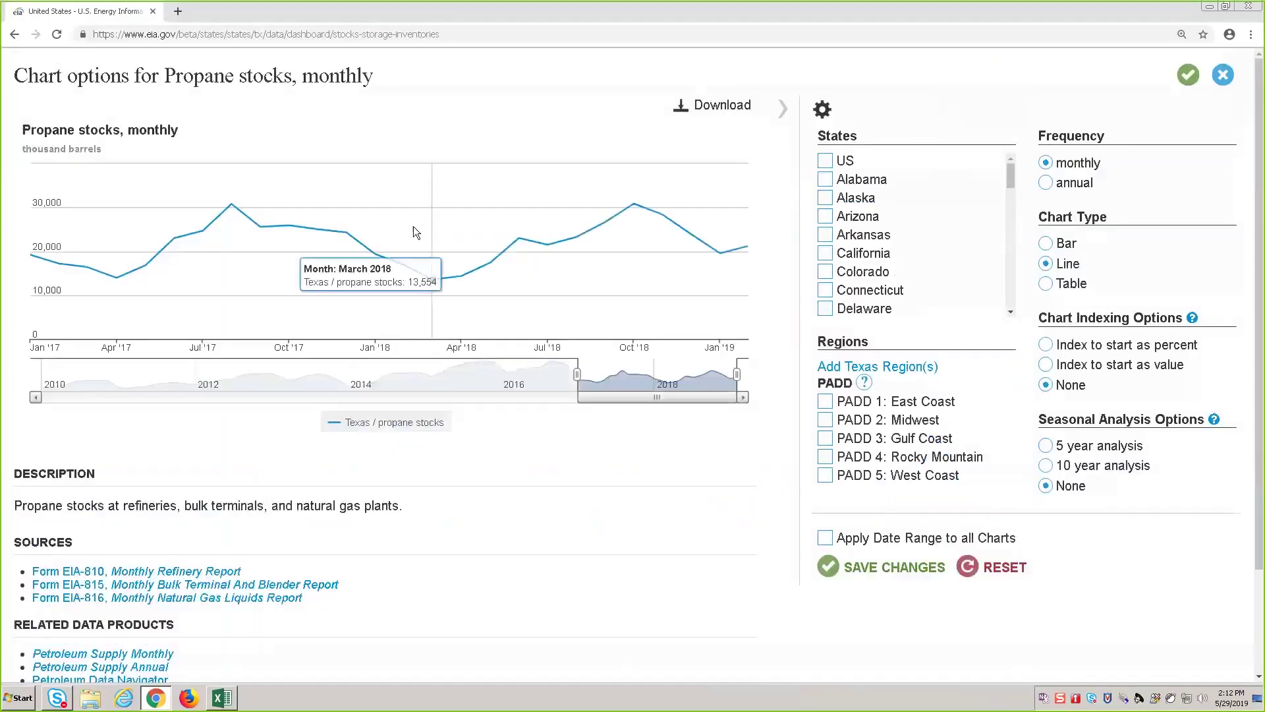
{"action": "left_click_drag", "start_coordinate": [1011, 176], "coordinate": [1018, 229]}
{"action": "scroll", "coordinate": [1012, 228], "scroll_direction": "down", "scroll_amount": 2}
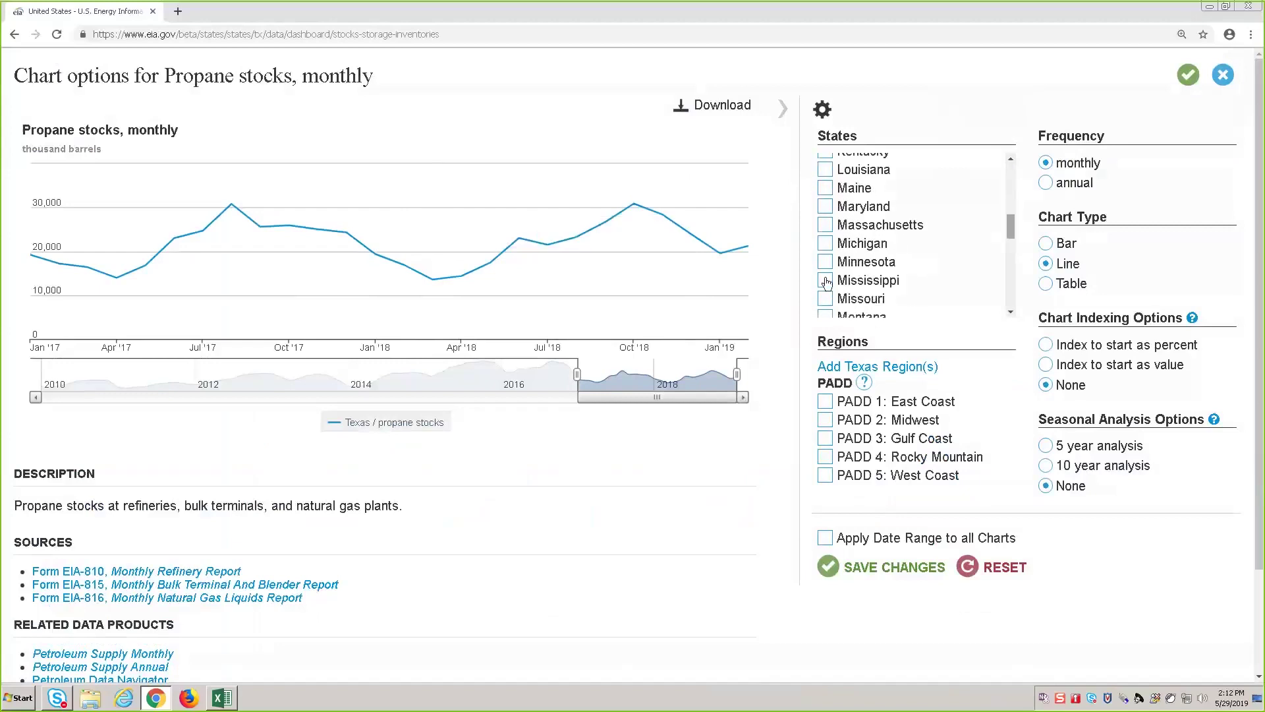
{"action": "left_click", "coordinate": [826, 280]}
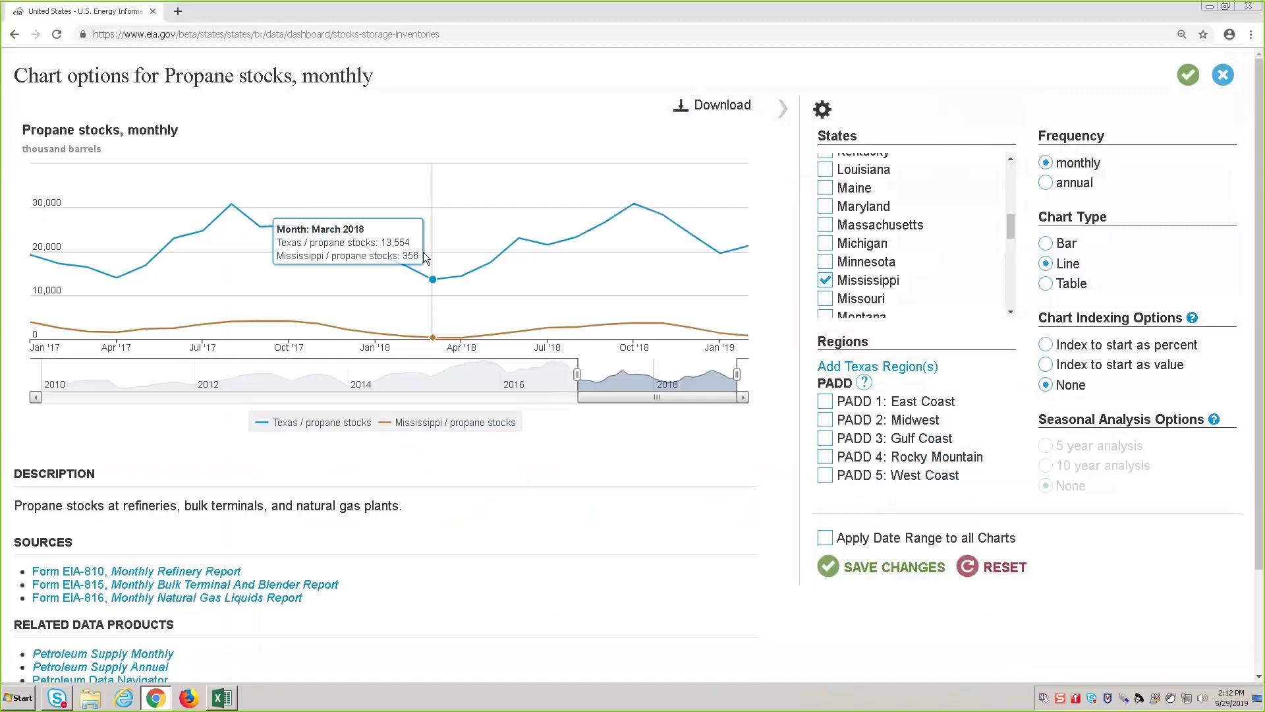
Step: View the propane stocks as a table, and change the chart type to bar with annual frequency
{"action": "left_click", "coordinate": [1046, 284]}
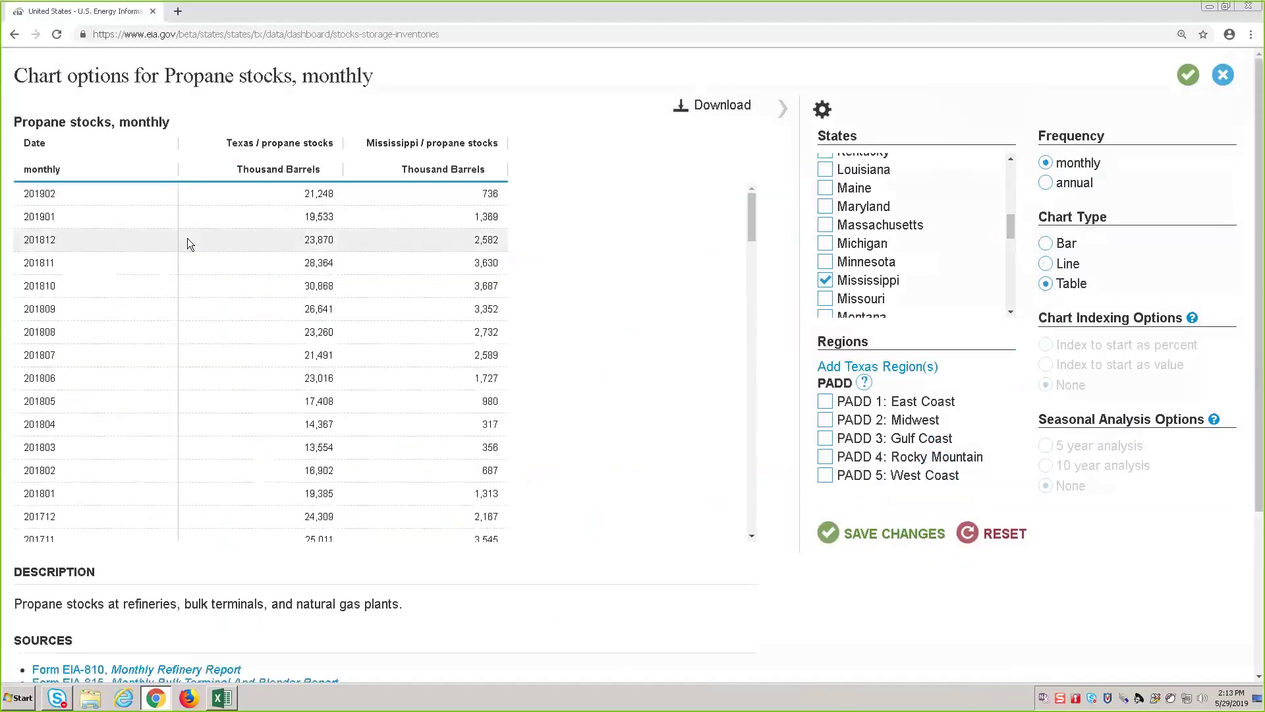
{"action": "left_click", "coordinate": [1046, 244]}
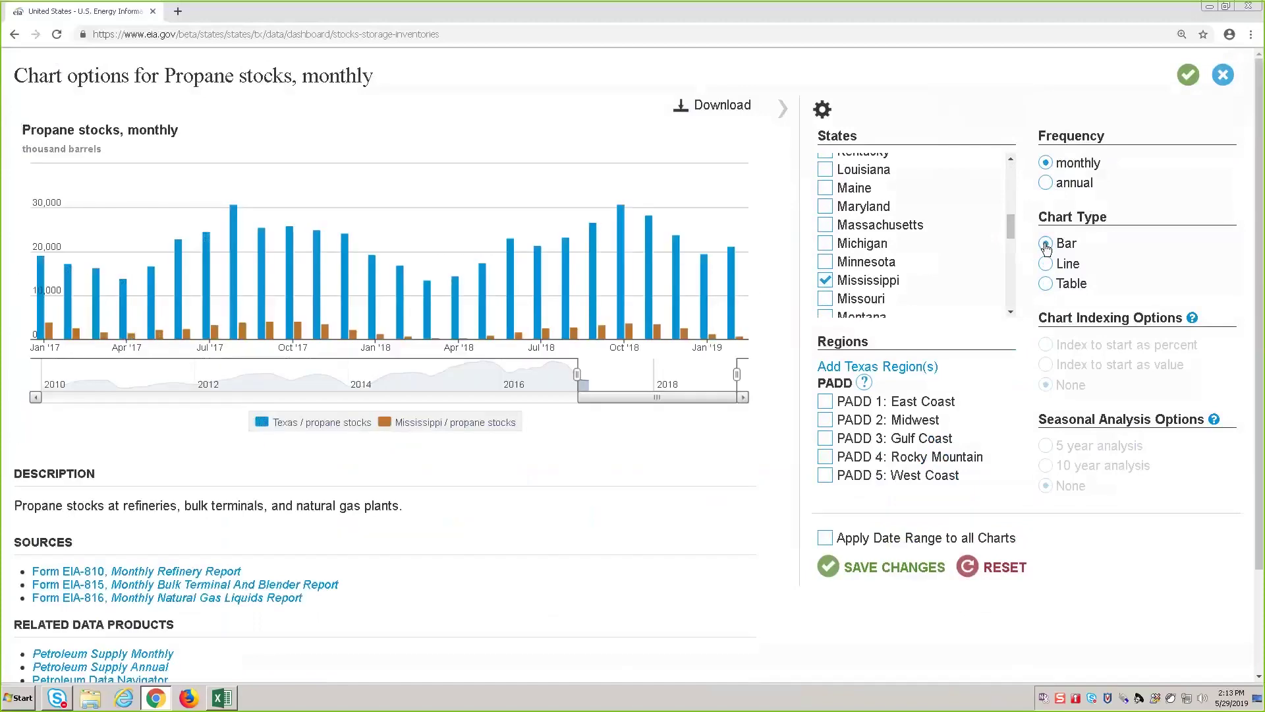
{"action": "left_click", "coordinate": [1049, 186]}
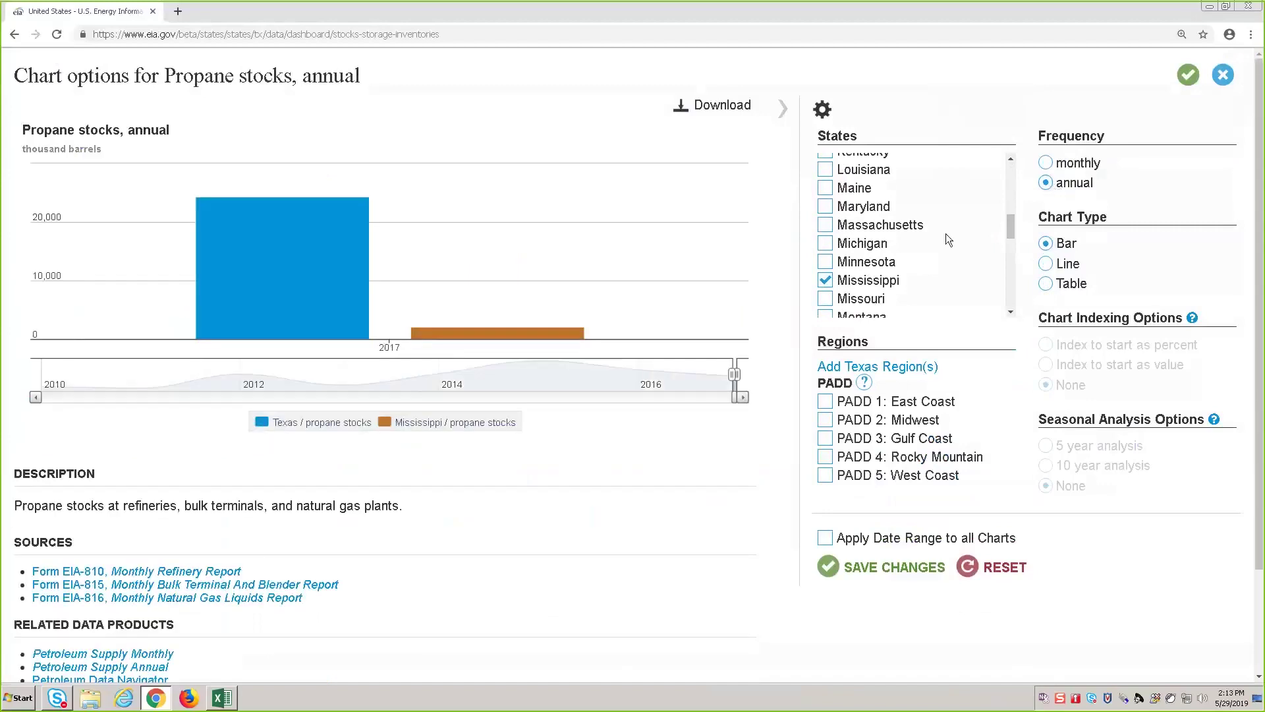
Step: Extend the propane stocks chart's date range to 2010–2017, apply it to all charts, and save the changes
{"action": "mouse_move", "coordinate": [460, 292]}
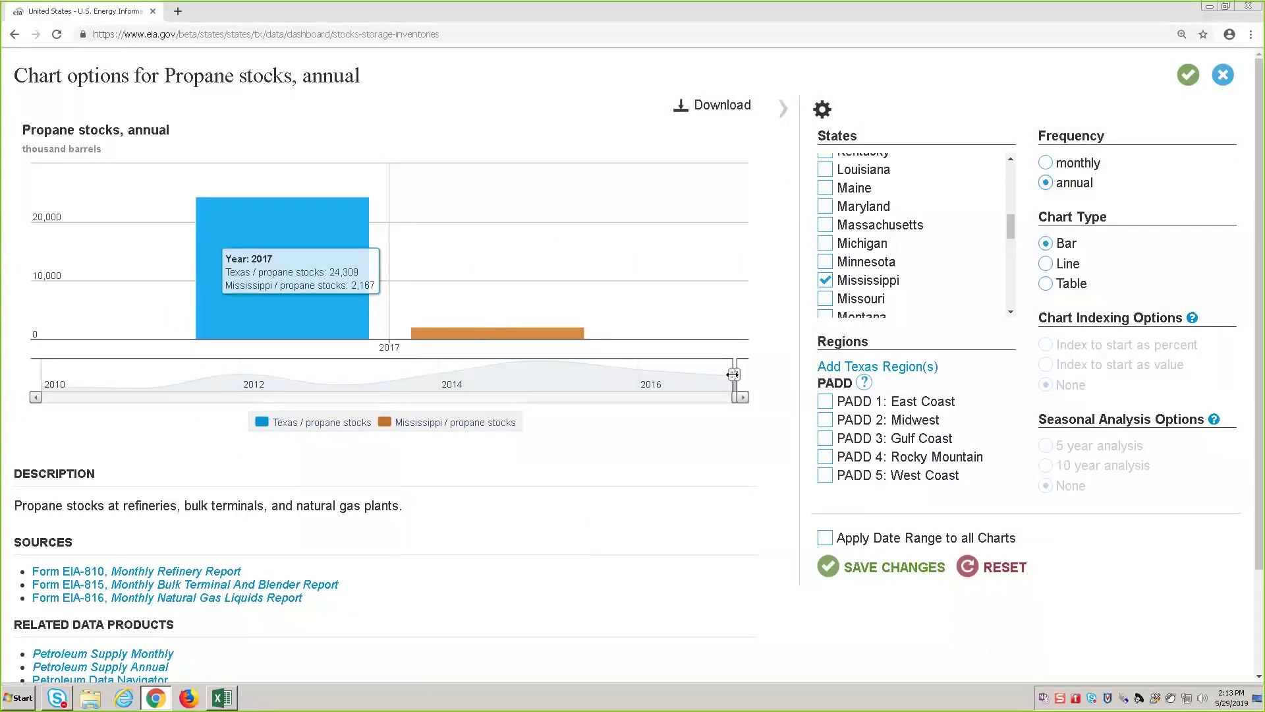
{"action": "left_click_drag", "start_coordinate": [719, 374], "coordinate": [29, 381]}
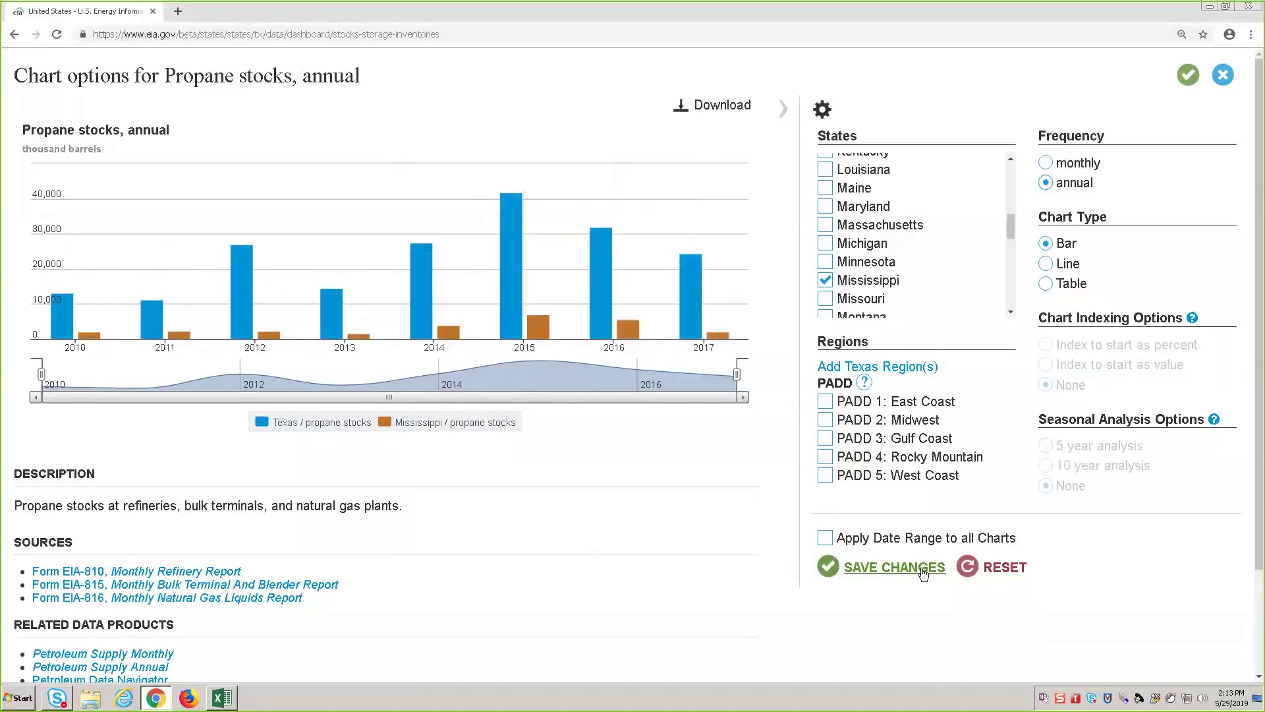
{"action": "left_click", "coordinate": [827, 539]}
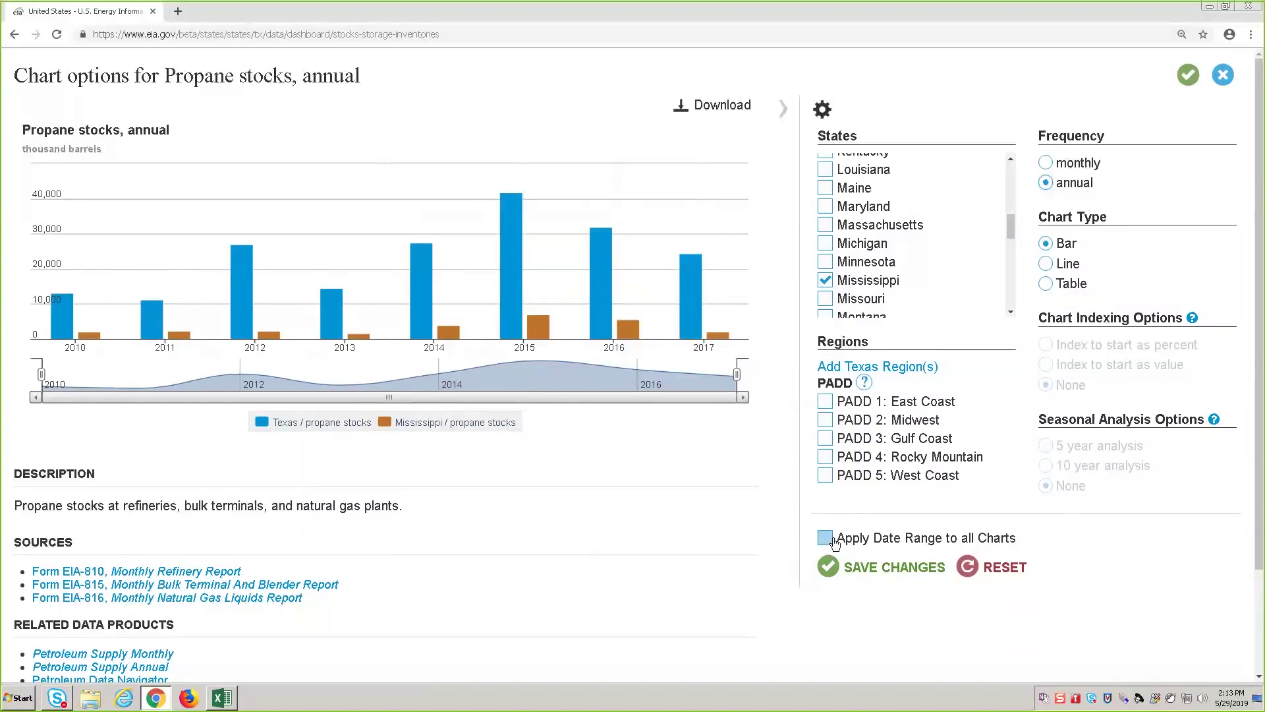
{"action": "left_click", "coordinate": [875, 568]}
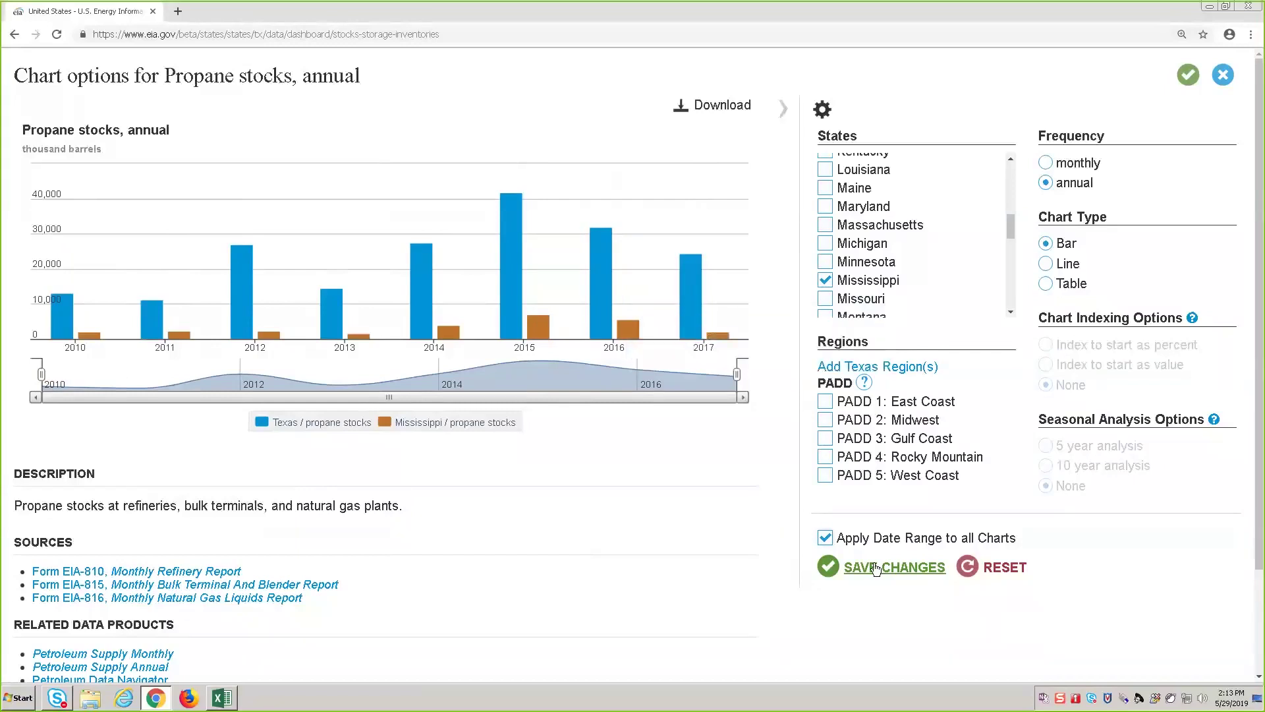
{"action": "left_click", "coordinate": [875, 568]}
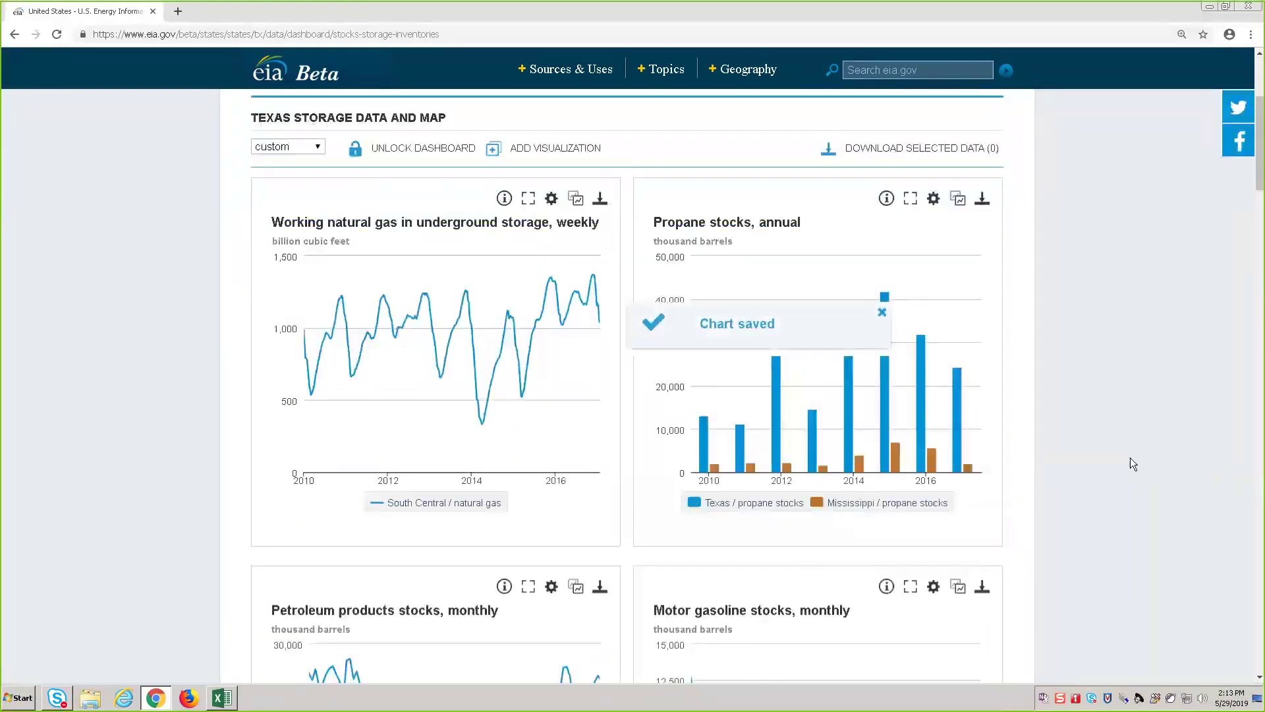
Step: Try the 5 year seasonal analysis on the monthly coal stocks for electricity generation chart, and set it back to None
{"action": "scroll", "coordinate": [1130, 458], "scroll_direction": "down", "scroll_amount": 4}
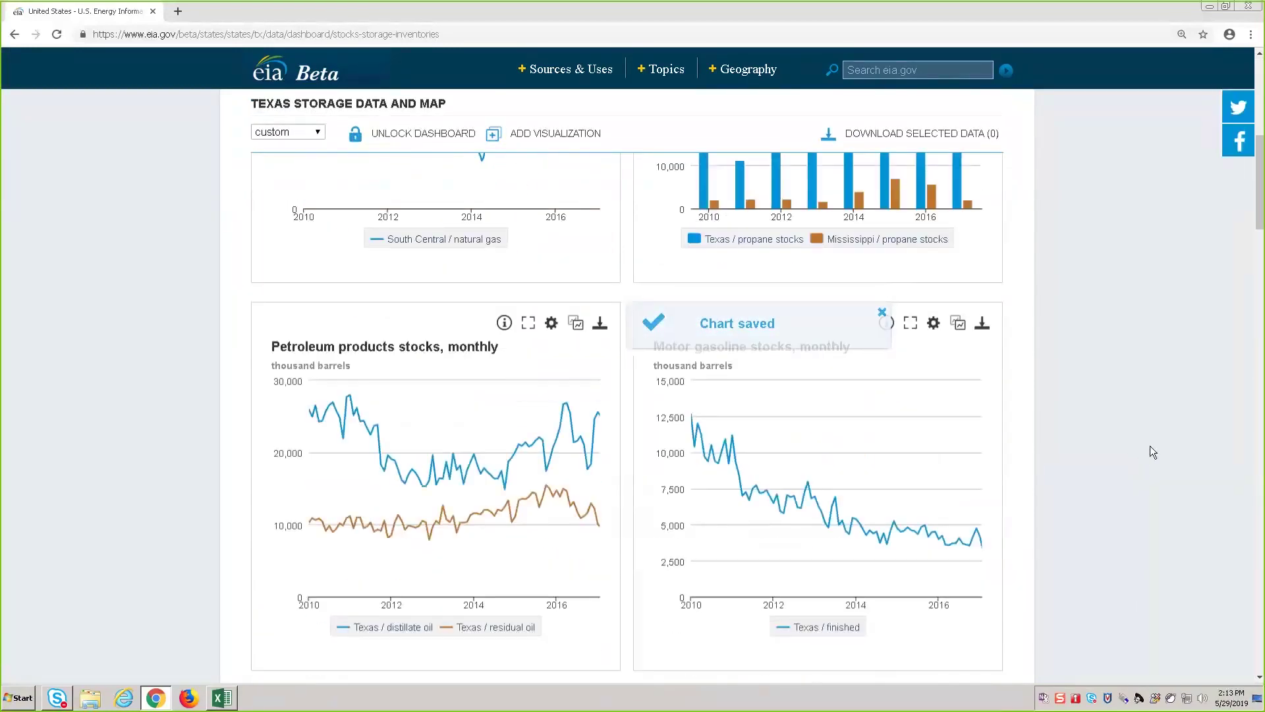
{"action": "scroll", "coordinate": [1152, 450], "scroll_direction": "down", "scroll_amount": 6}
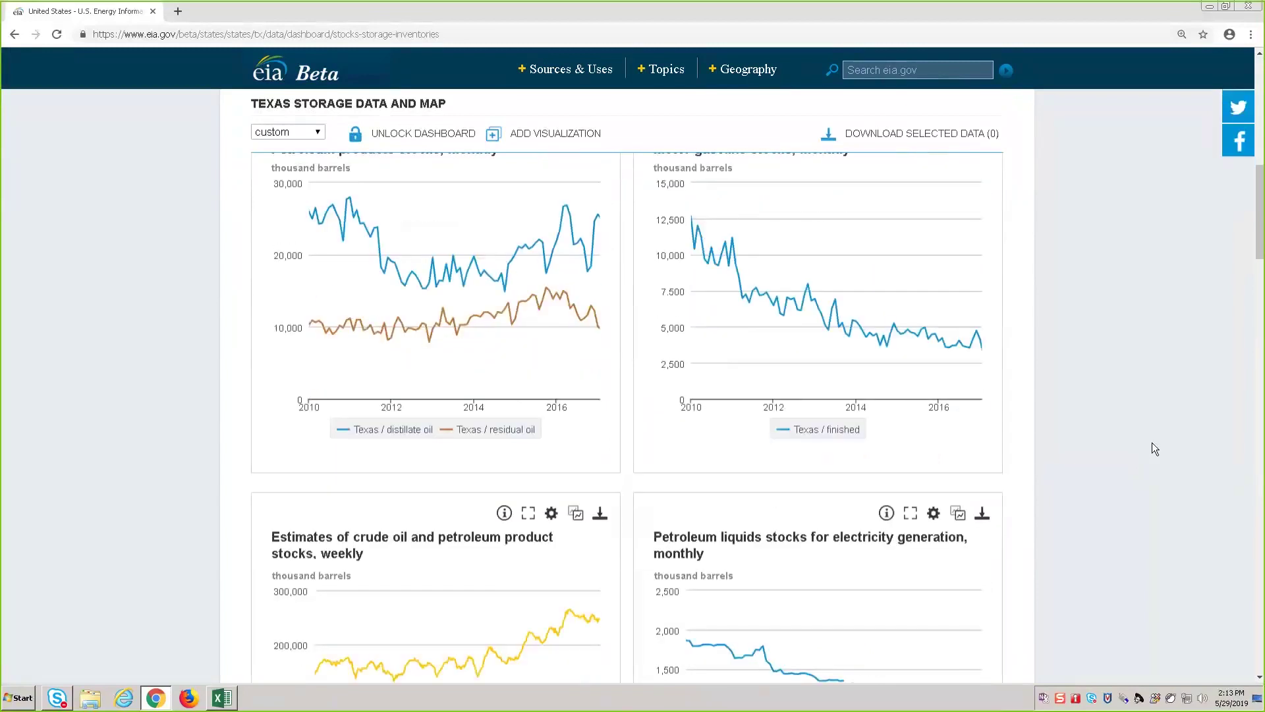
{"action": "scroll", "coordinate": [1153, 443], "scroll_direction": "down", "scroll_amount": 2}
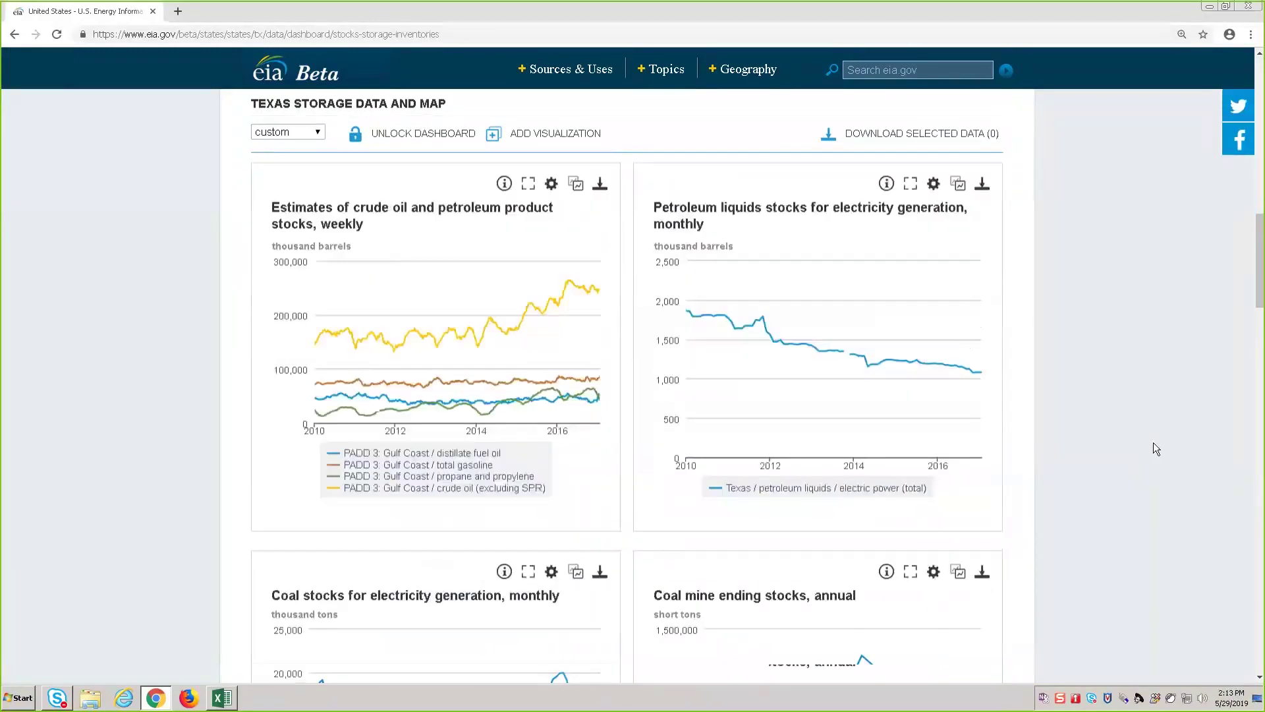
{"action": "scroll", "coordinate": [1155, 441], "scroll_direction": "down", "scroll_amount": 5}
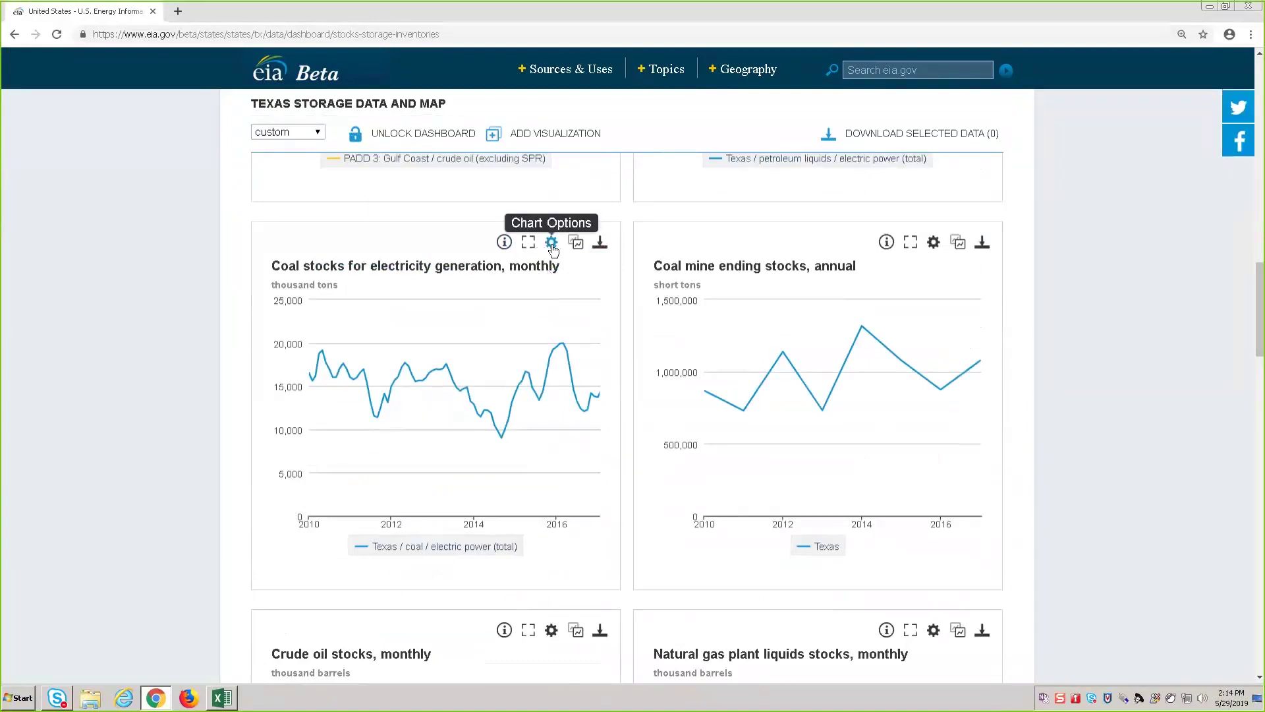
{"action": "left_click", "coordinate": [552, 244]}
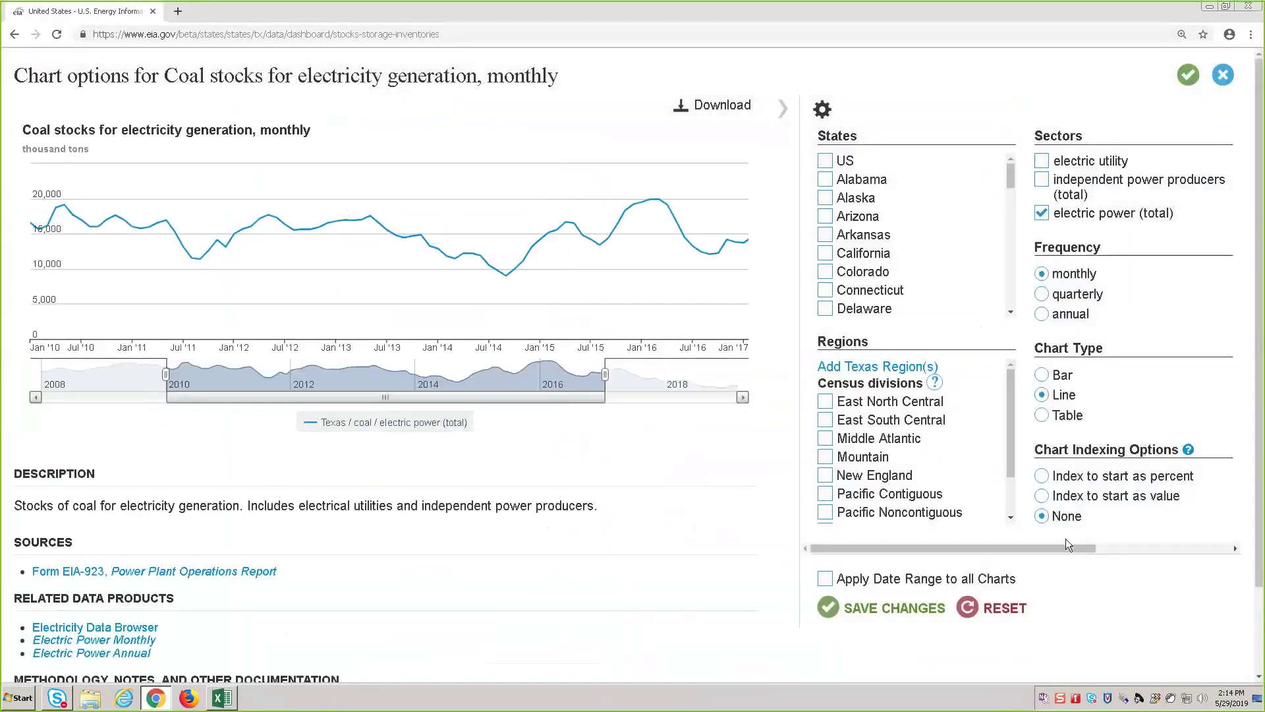
{"action": "left_click_drag", "start_coordinate": [1063, 551], "coordinate": [1175, 548]}
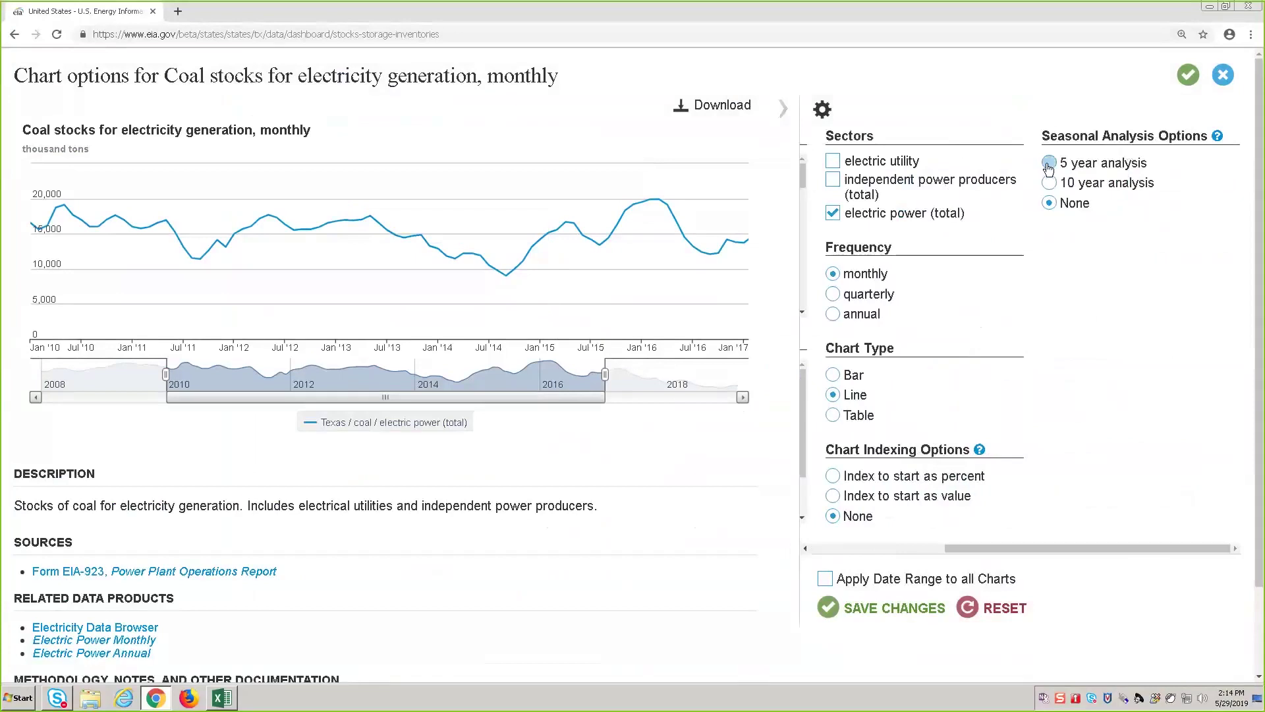
{"action": "left_click", "coordinate": [1049, 165]}
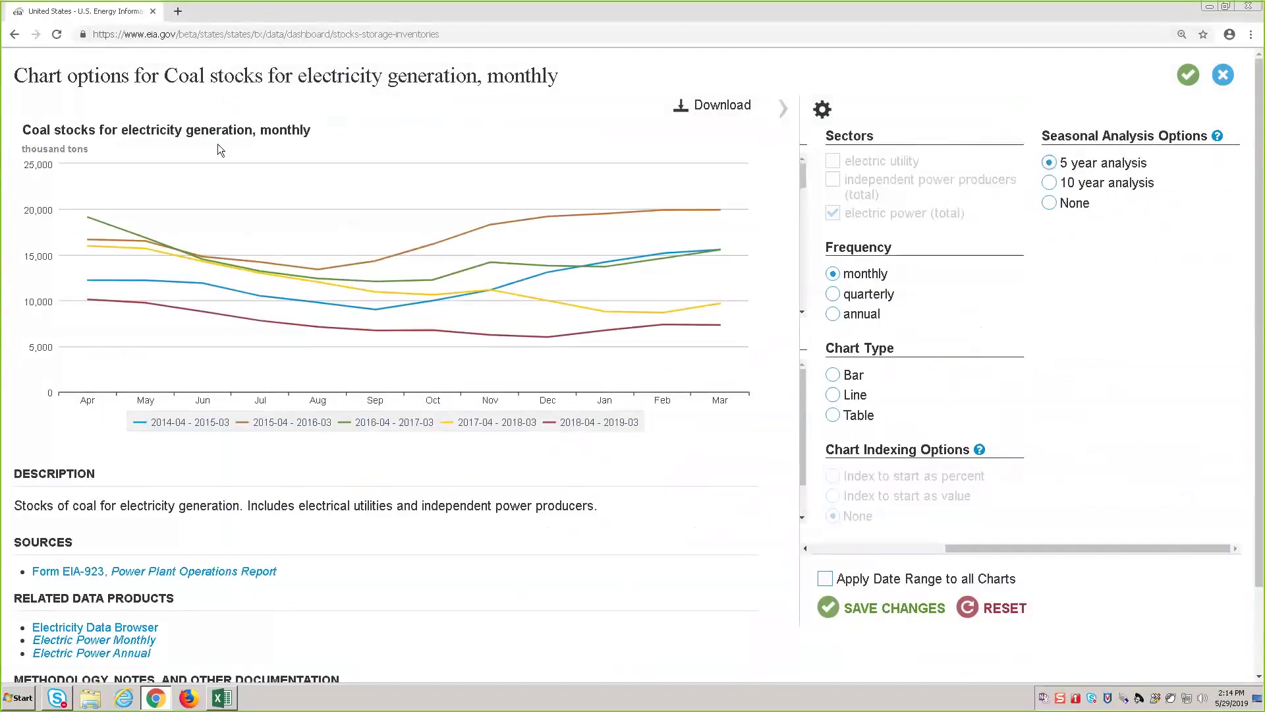
{"action": "mouse_move", "coordinate": [294, 330]}
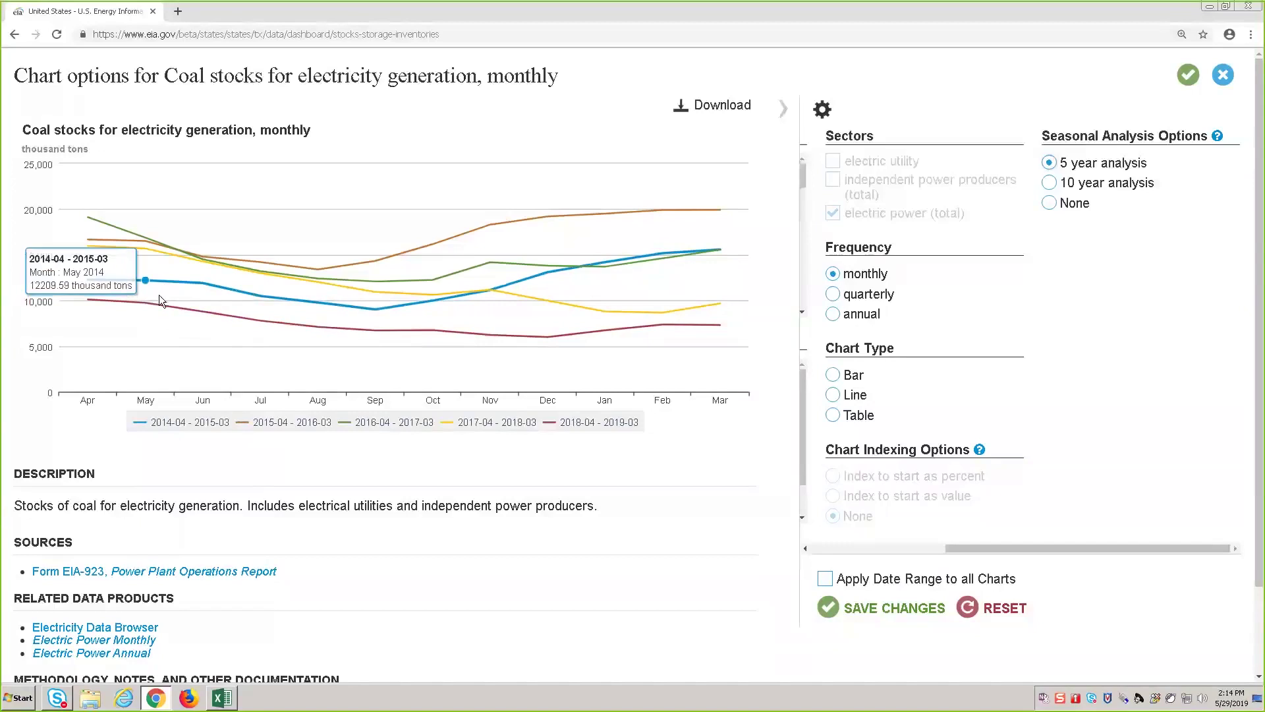
{"action": "left_click", "coordinate": [1052, 207]}
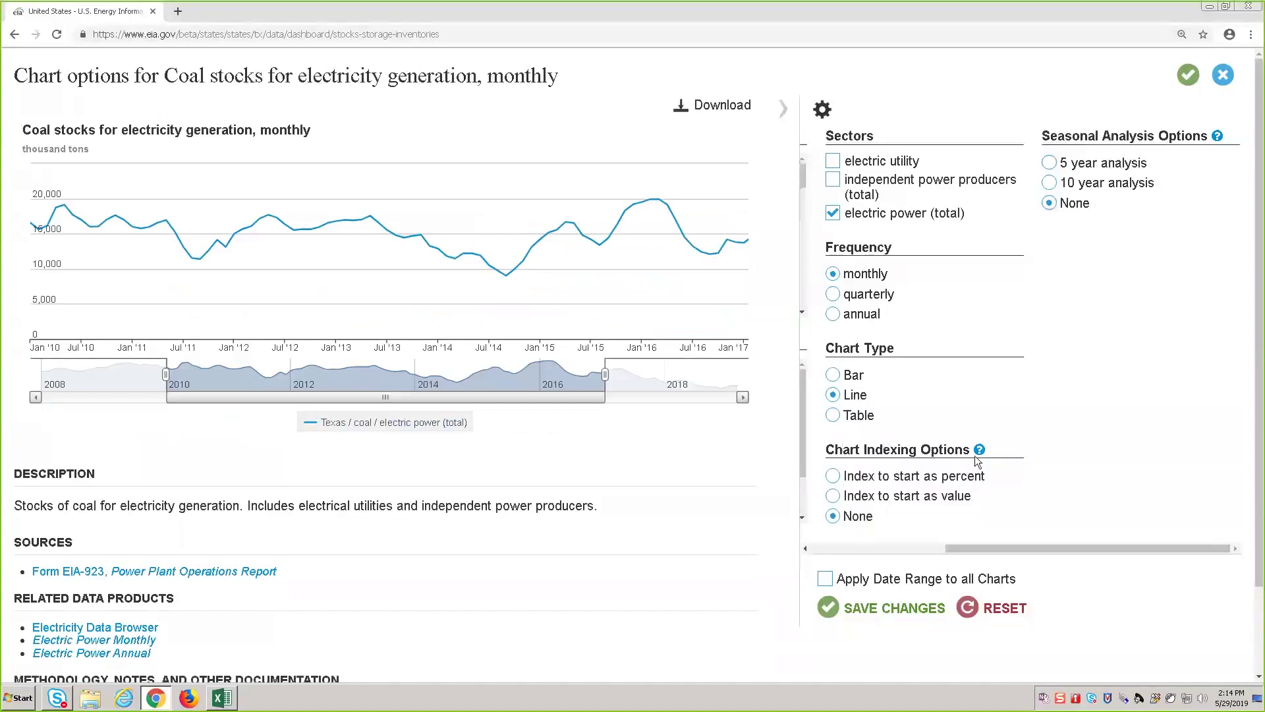
Step: Try indexing the coal stocks chart as percent and as value with the date range starting in 2014, and close its options without saving
{"action": "left_click", "coordinate": [833, 476]}
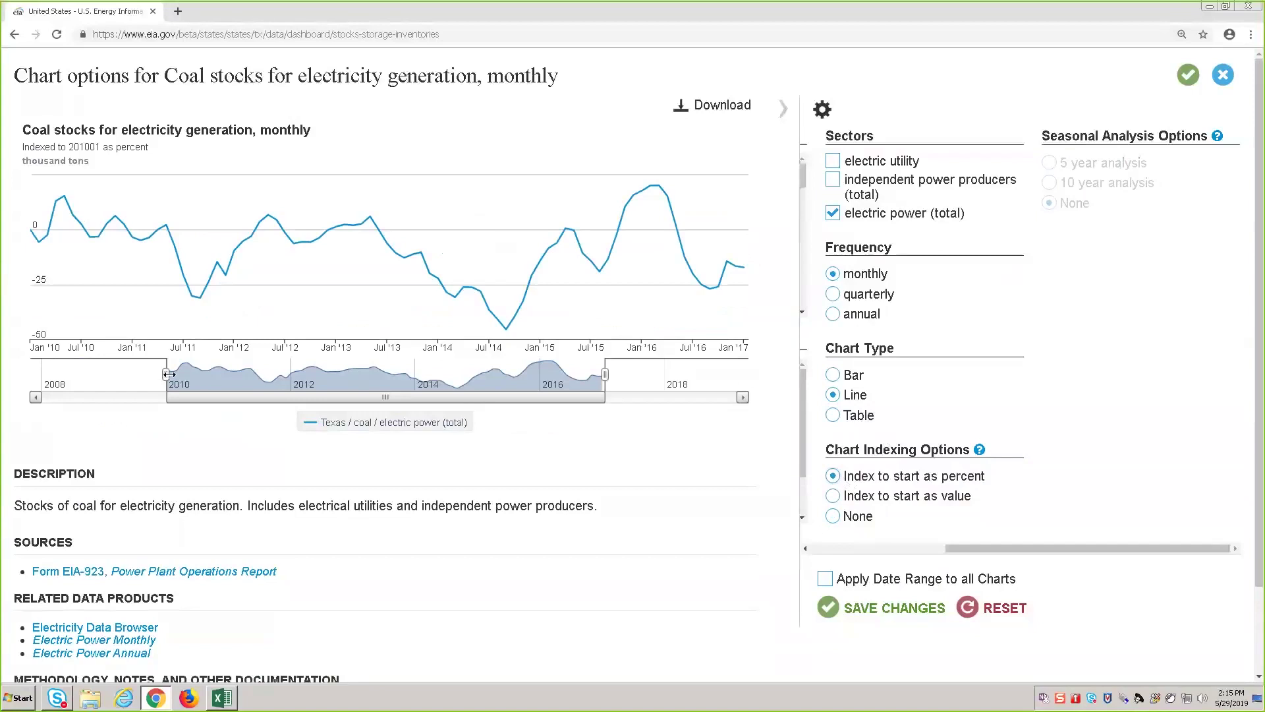
{"action": "left_click_drag", "start_coordinate": [169, 374], "coordinate": [420, 374]}
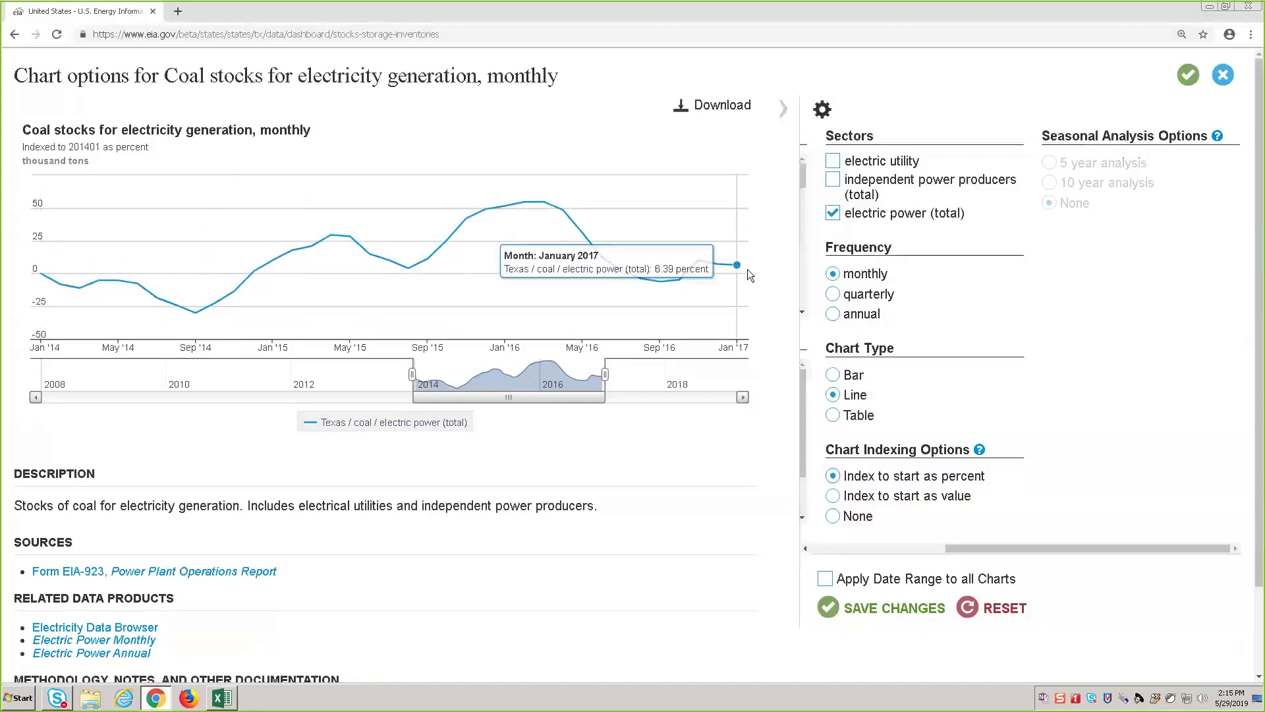
{"action": "left_click", "coordinate": [834, 498]}
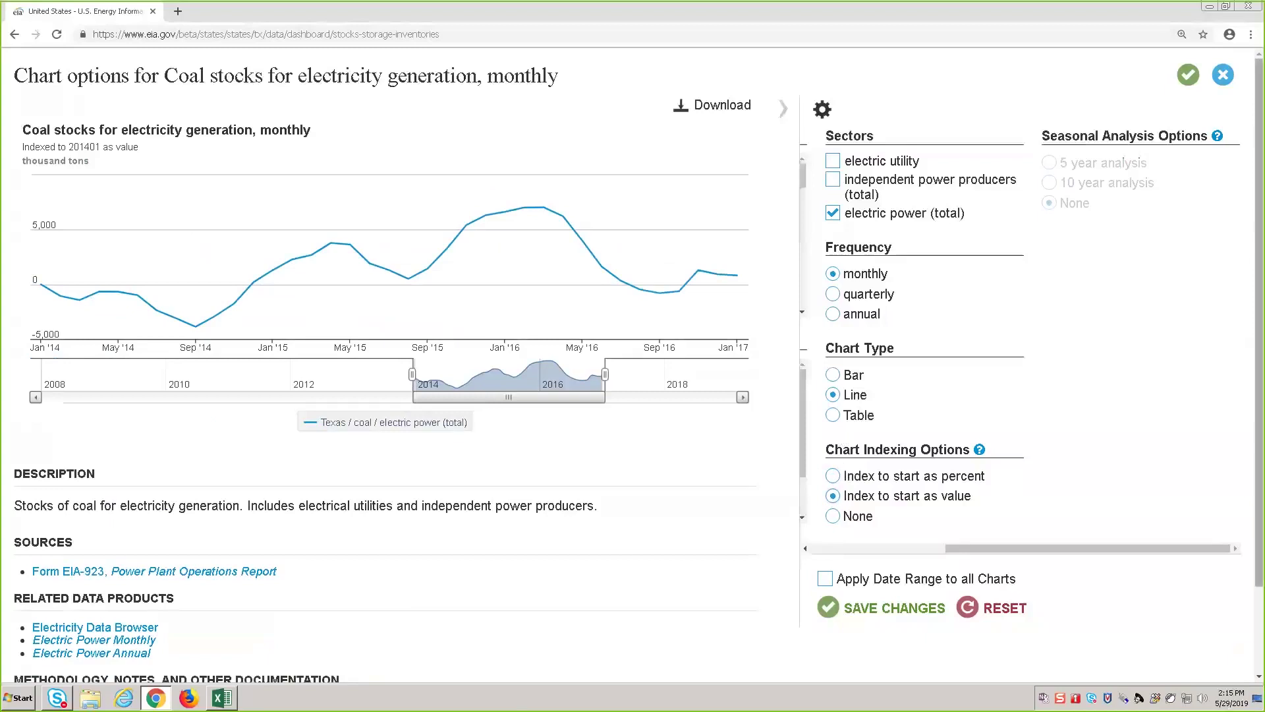
{"action": "left_click", "coordinate": [1223, 75]}
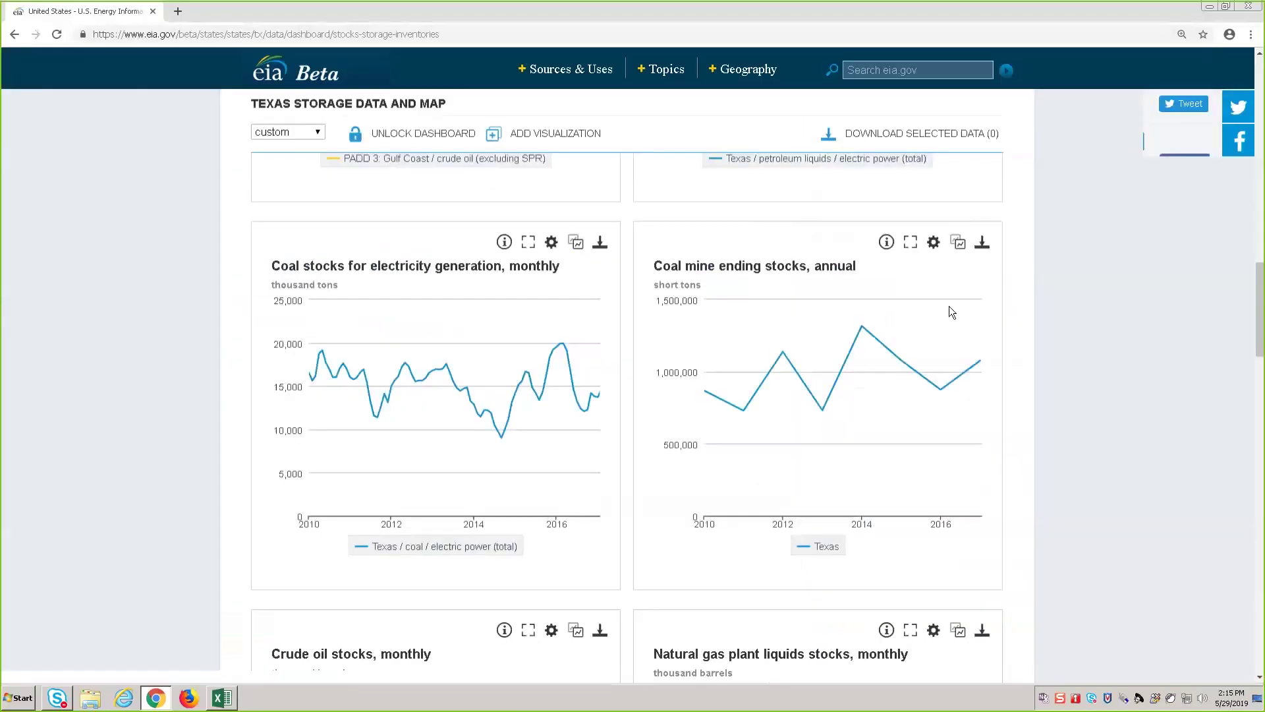
Step: Open the Natural gas data page for Texas
{"action": "scroll", "coordinate": [895, 349], "scroll_direction": "up", "scroll_amount": 10}
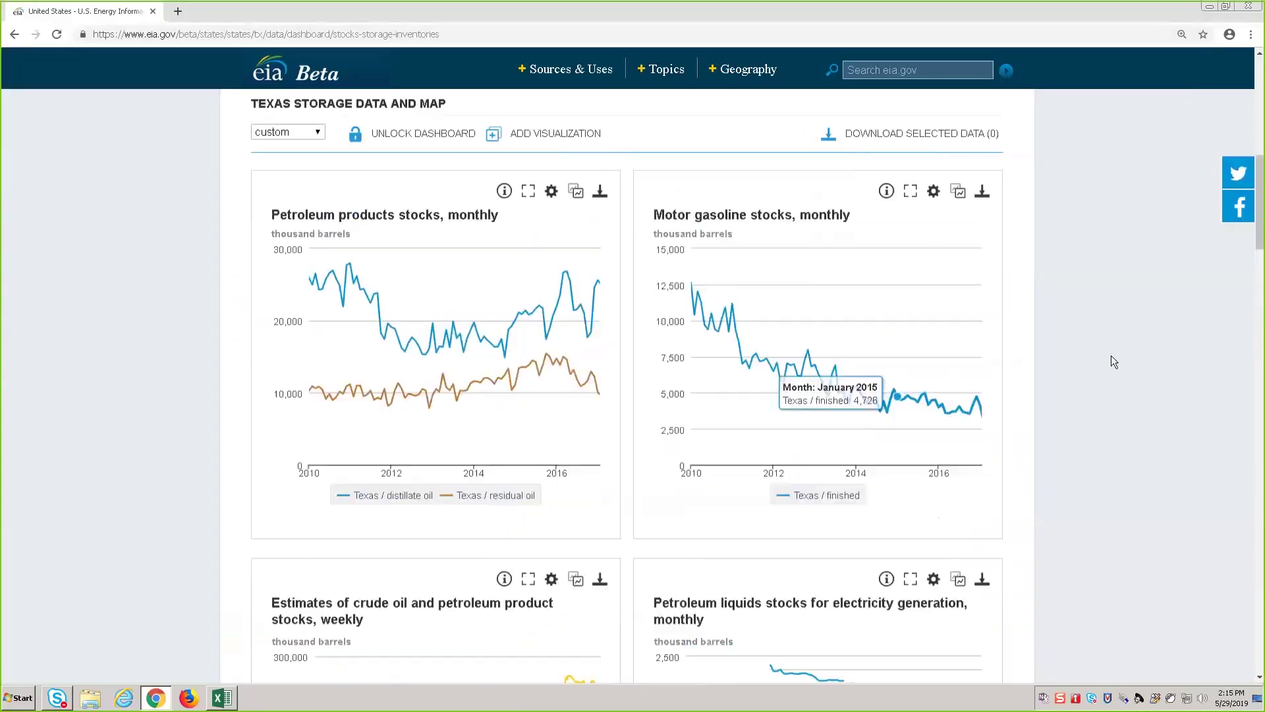
{"action": "scroll", "coordinate": [1111, 355], "scroll_direction": "up", "scroll_amount": 10}
{"action": "left_click", "coordinate": [340, 323]}
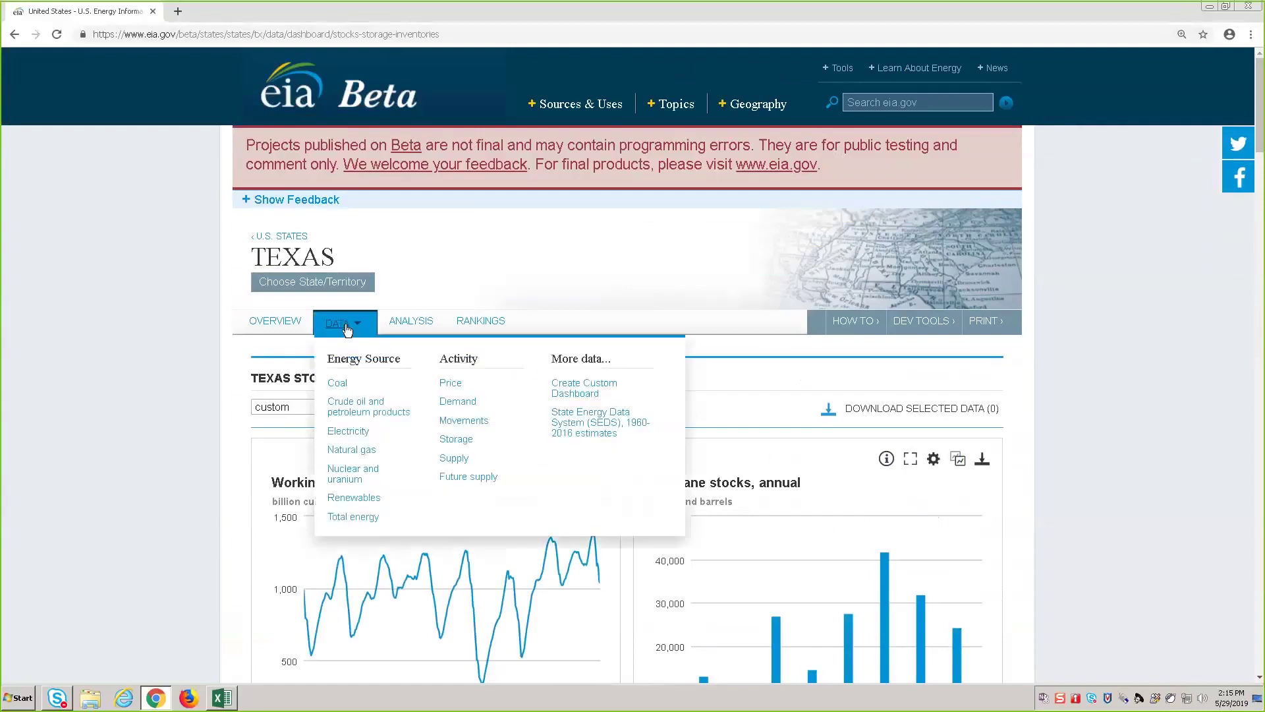
{"action": "left_click", "coordinate": [368, 451]}
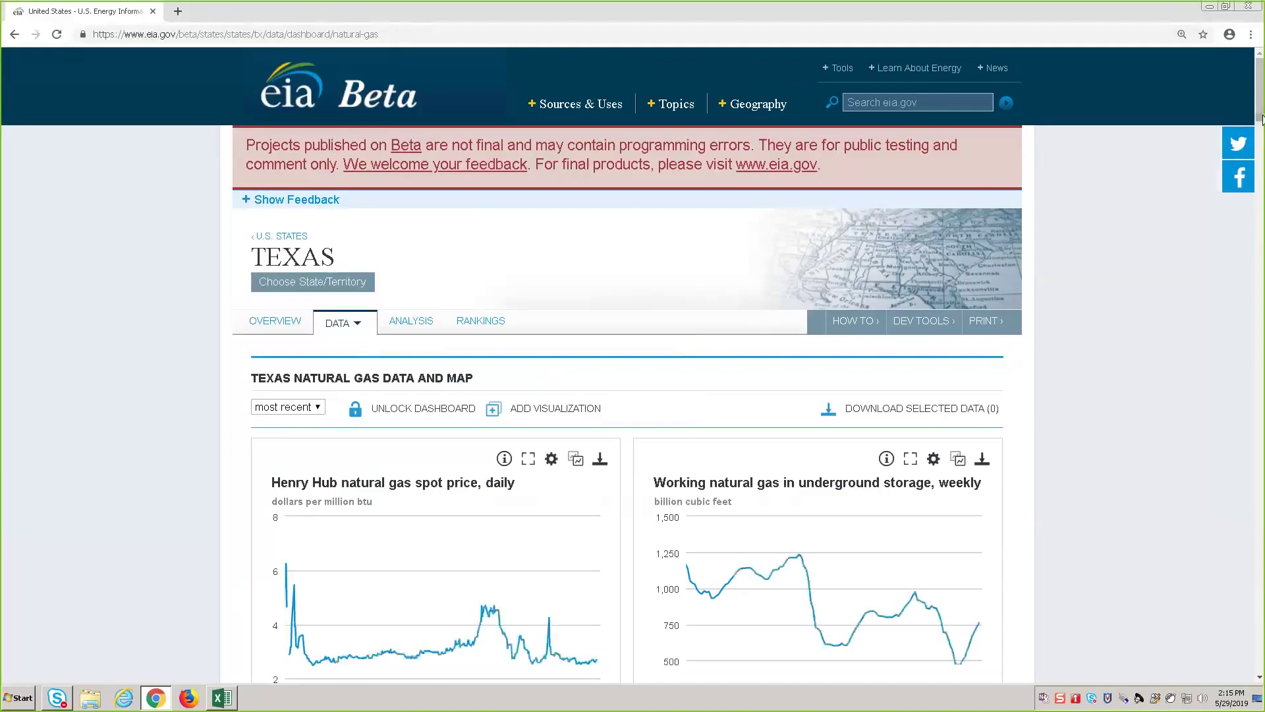
Step: Remove all layers from the U.S. Energy Mapping System natural gas map and turn the State Mask layer back on
{"action": "scroll", "coordinate": [1261, 165], "scroll_direction": "down", "scroll_amount": 3}
{"action": "scroll", "coordinate": [1252, 309], "scroll_direction": "down", "scroll_amount": 5}
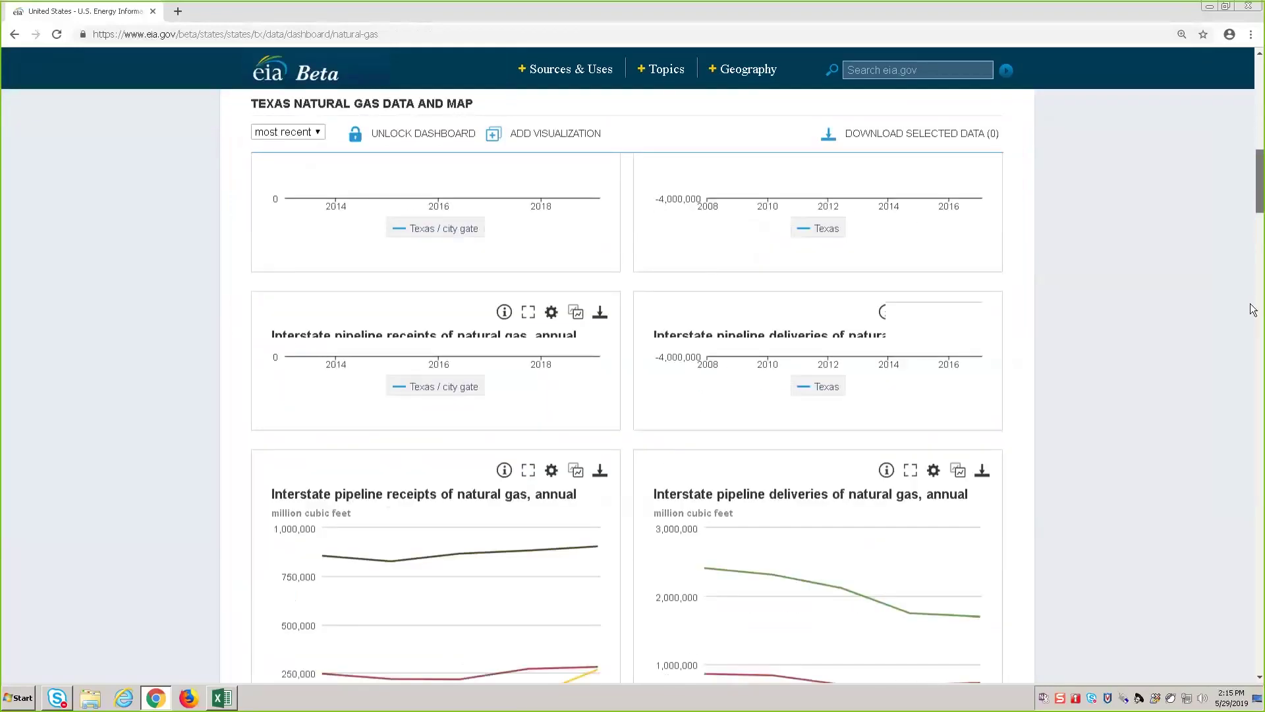
{"action": "scroll", "coordinate": [1253, 309], "scroll_direction": "down", "scroll_amount": 15}
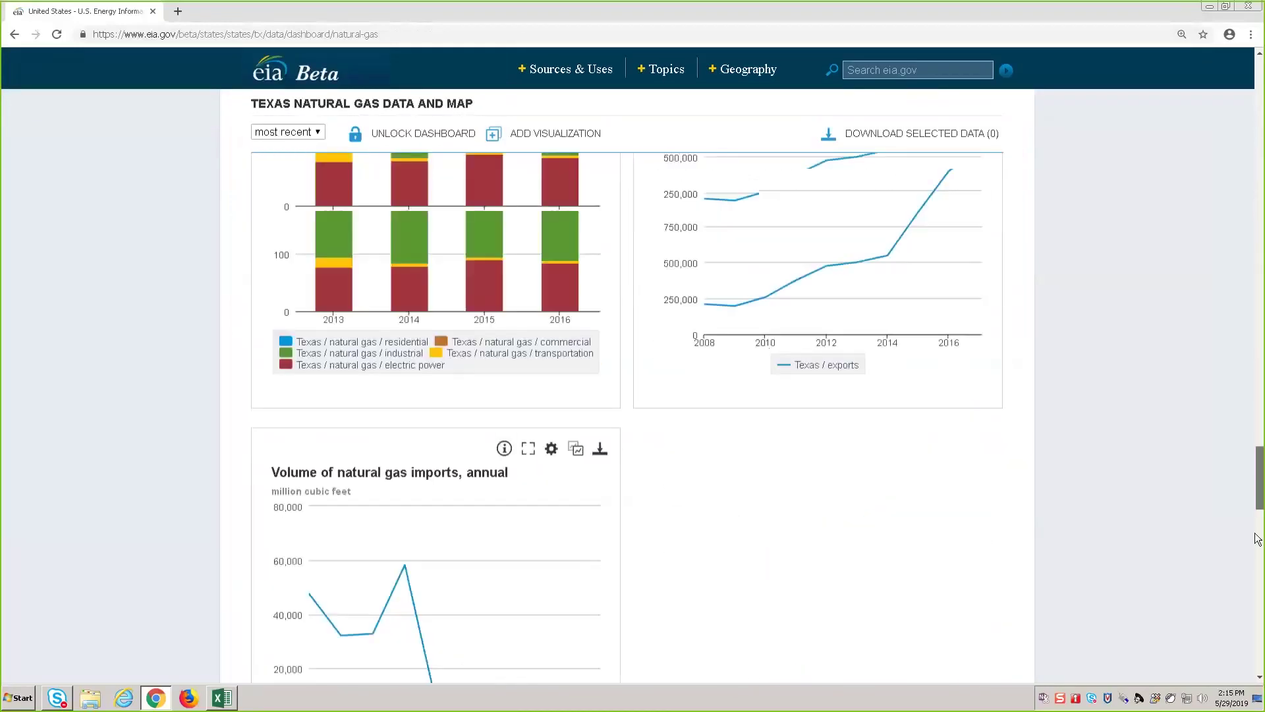
{"action": "scroll", "coordinate": [1257, 539], "scroll_direction": "down", "scroll_amount": 10}
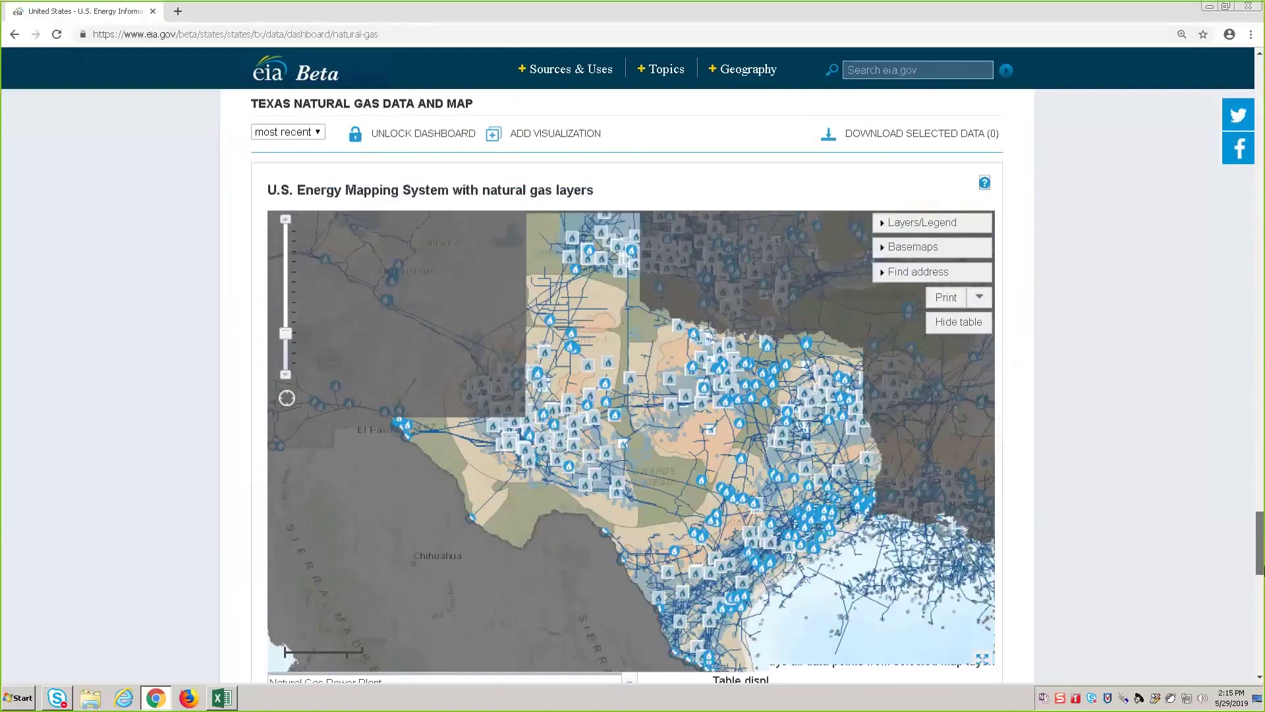
{"action": "left_click_drag", "start_coordinate": [1264, 572], "coordinate": [1264, 570]}
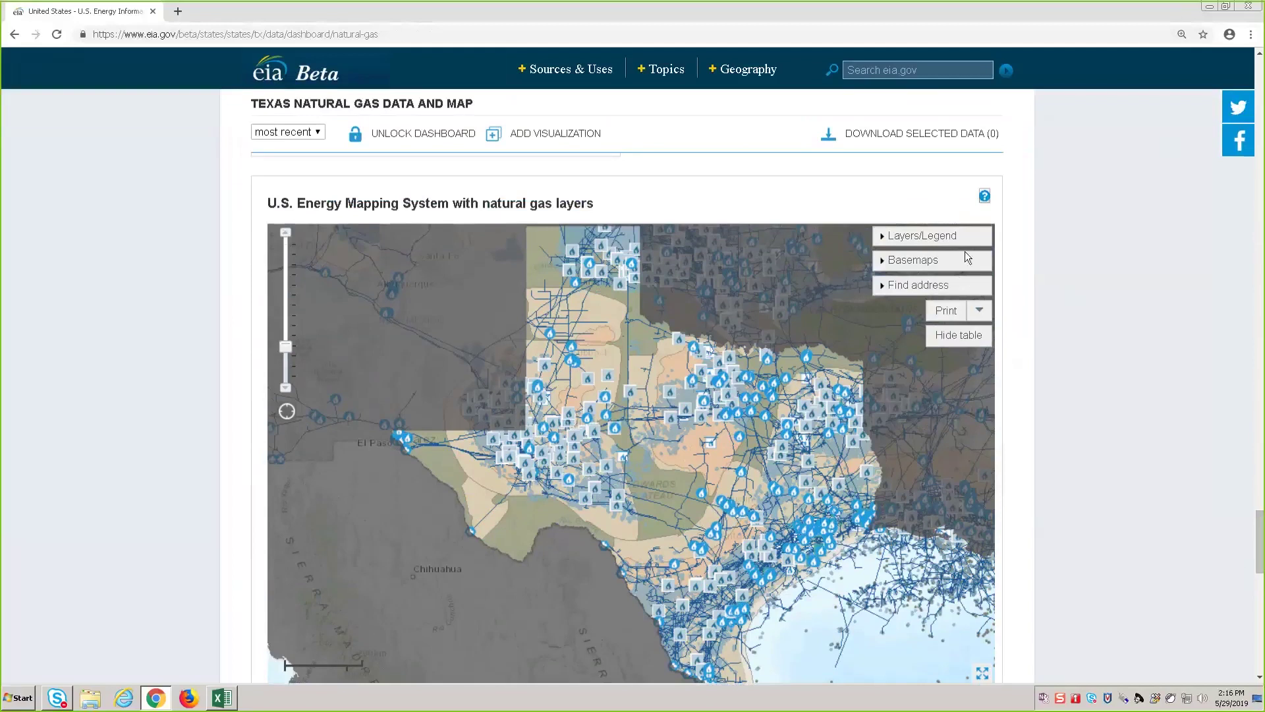
{"action": "left_click", "coordinate": [942, 238]}
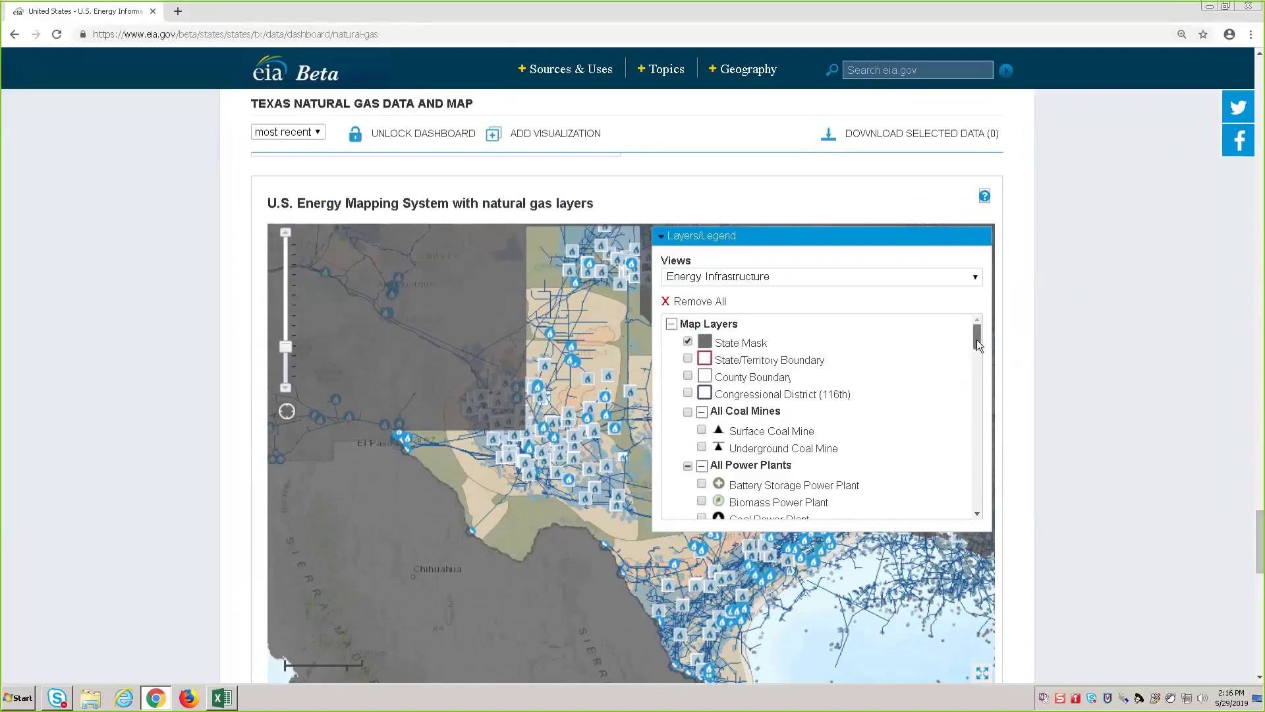
{"action": "mouse_move", "coordinate": [979, 345]}
{"action": "left_mouse_down"}
{"action": "mouse_move", "coordinate": [990, 368]}
{"action": "mouse_move", "coordinate": [985, 338]}
{"action": "left_mouse_up"}
{"action": "left_click", "coordinate": [709, 305]}
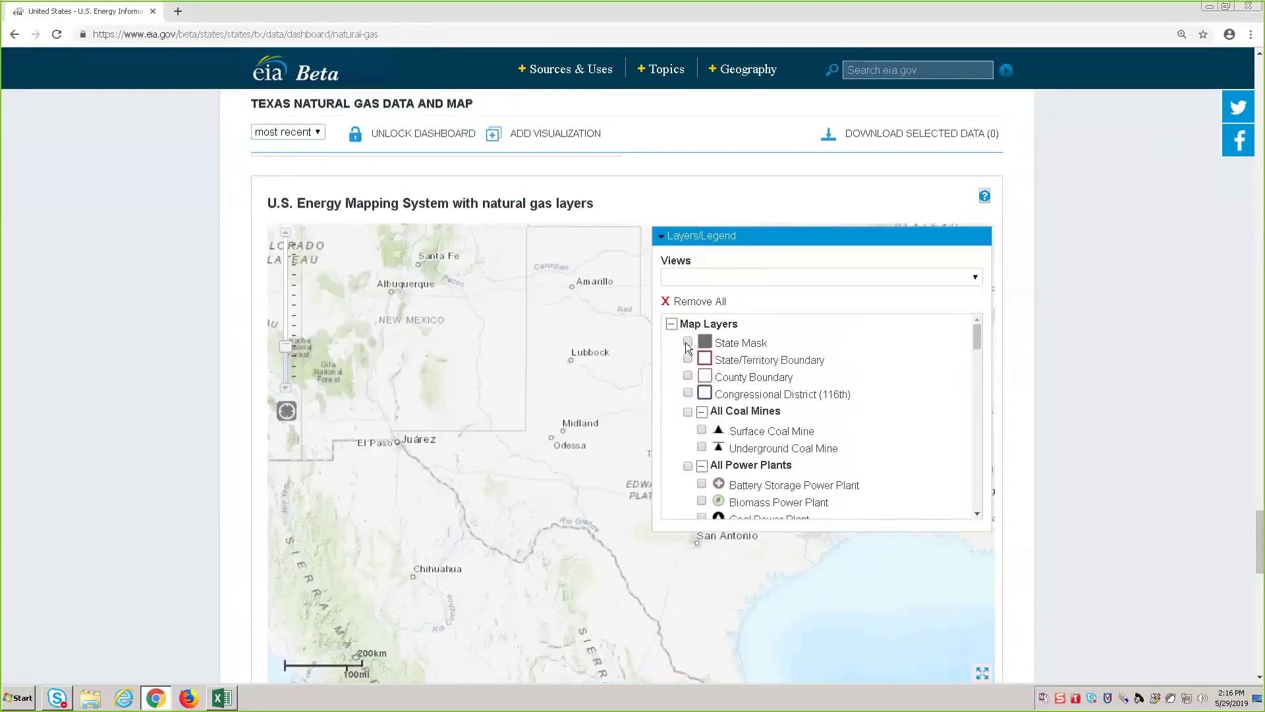
{"action": "left_click", "coordinate": [687, 343]}
Step: Add the Natural Gas Power Plant and Natural Gas Inter/Intrastate Pipeline layers to the map, and collapse the layer list
{"action": "scroll", "coordinate": [854, 396], "scroll_direction": "down", "scroll_amount": 2}
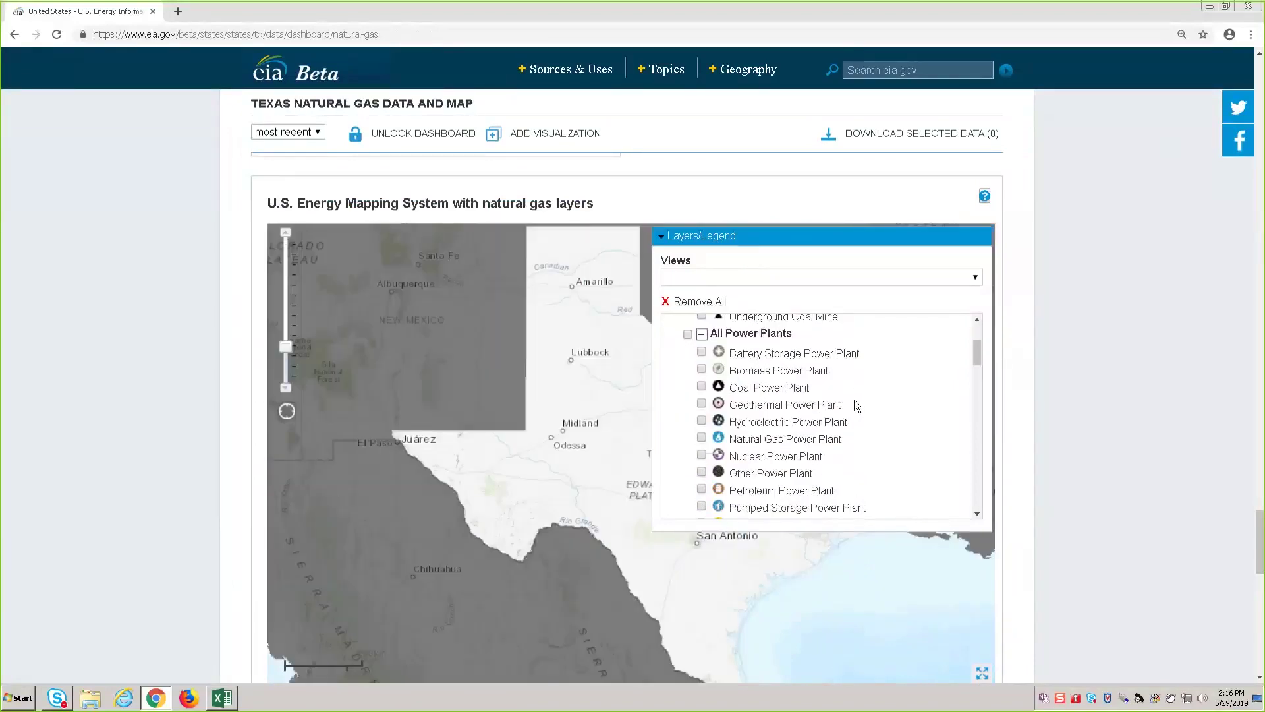
{"action": "scroll", "coordinate": [855, 402], "scroll_direction": "down", "scroll_amount": 1}
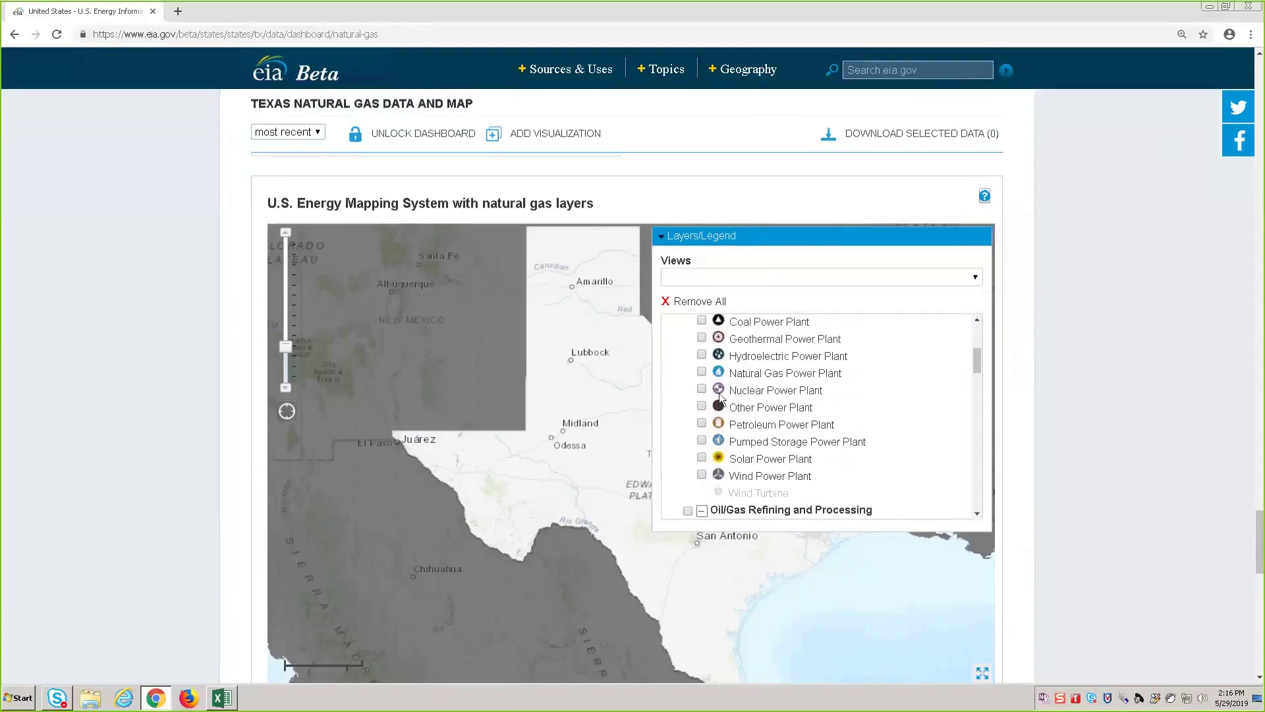
{"action": "left_click", "coordinate": [703, 371]}
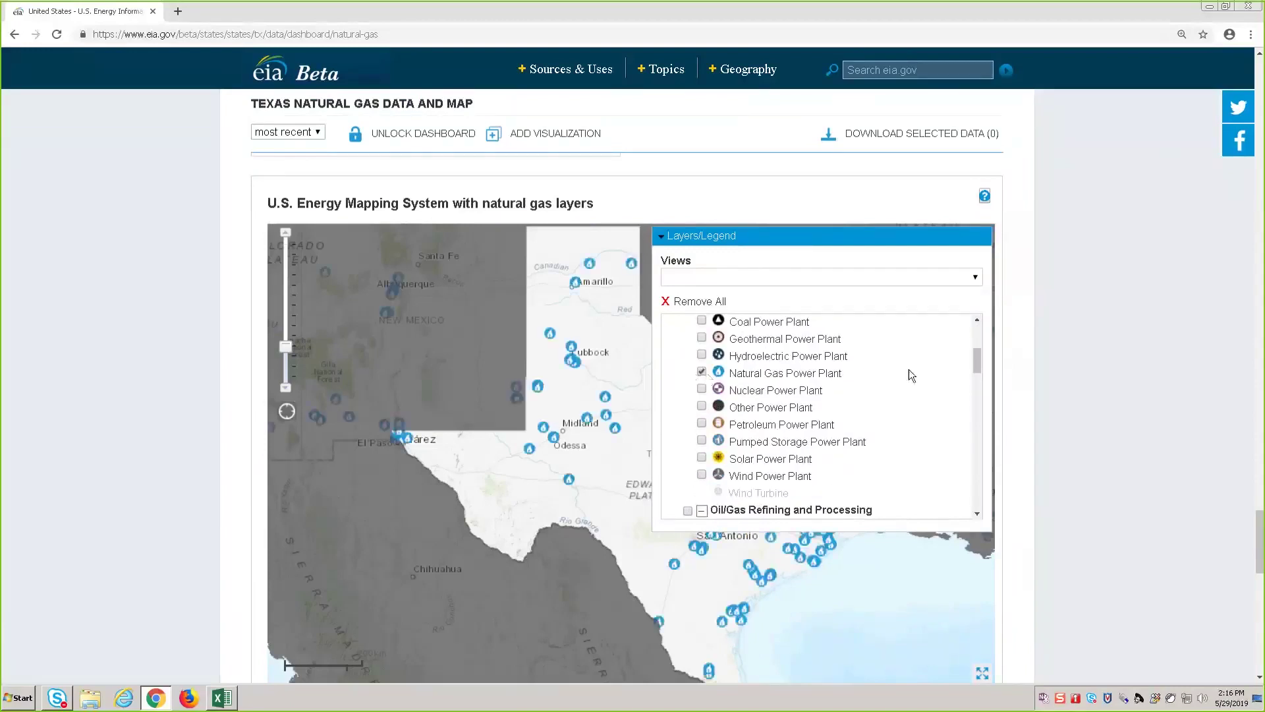
{"action": "left_click_drag", "start_coordinate": [977, 375], "coordinate": [978, 414]}
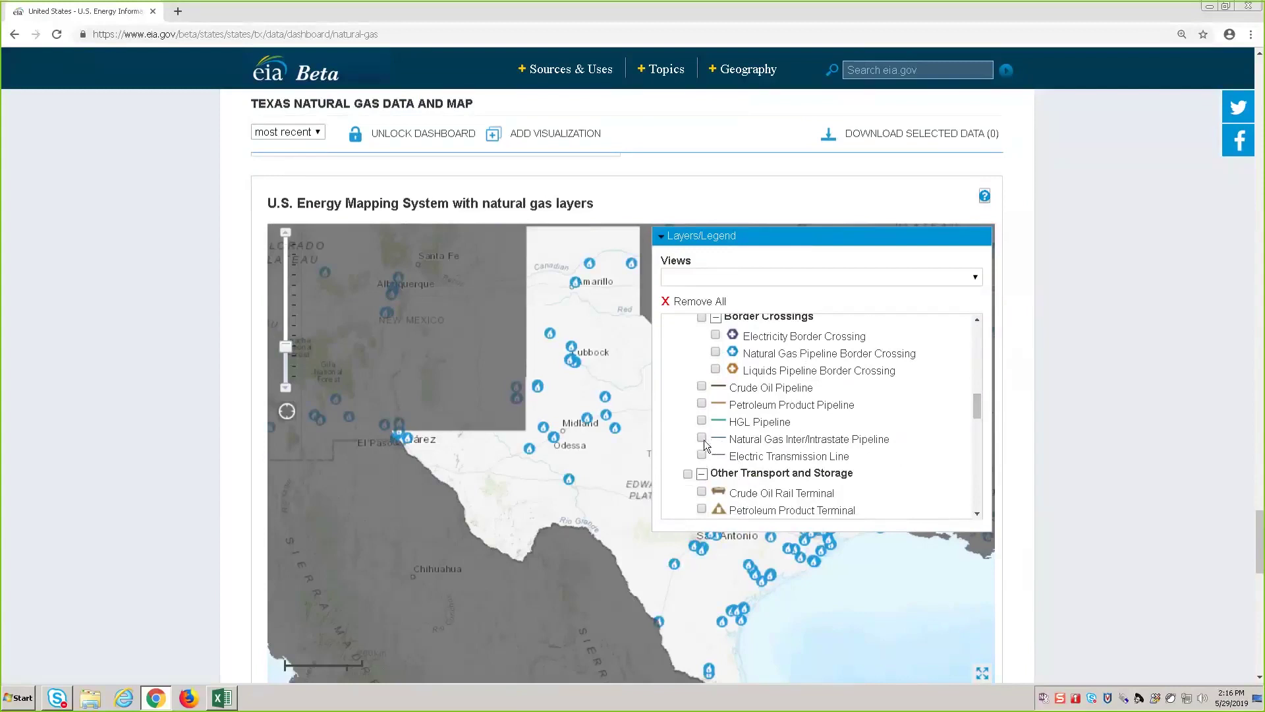
{"action": "left_click", "coordinate": [702, 439]}
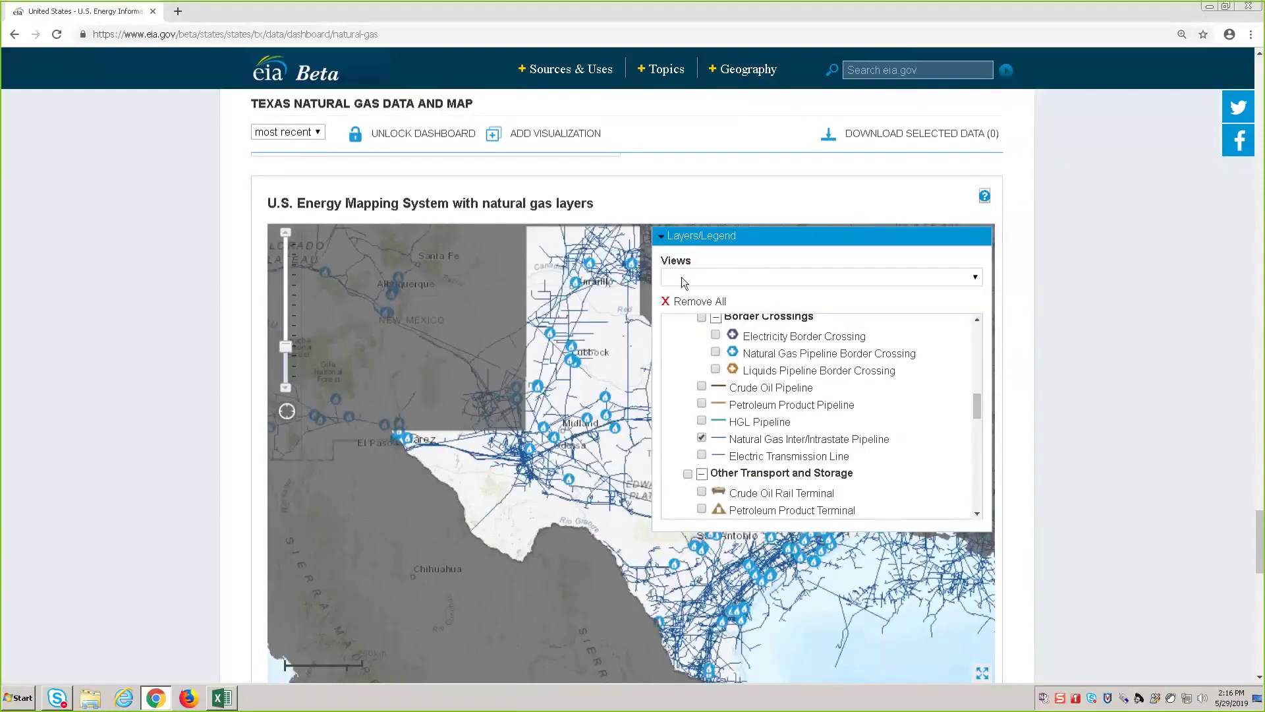
{"action": "left_click", "coordinate": [709, 241]}
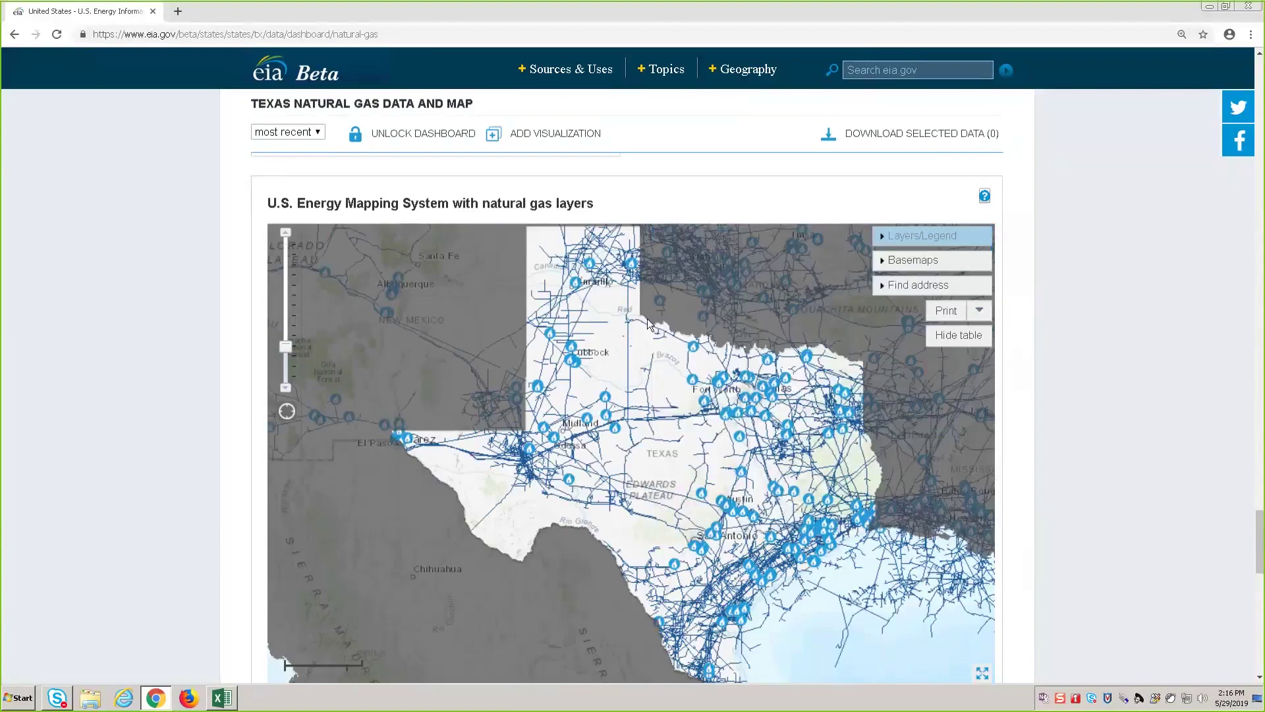
Step: View the map details of a natural gas power plant near Lubbock and of a nearby pipeline
{"action": "scroll", "coordinate": [639, 326], "scroll_direction": "up", "scroll_amount": 1}
{"action": "scroll", "coordinate": [640, 326], "scroll_direction": "up", "scroll_amount": 2}
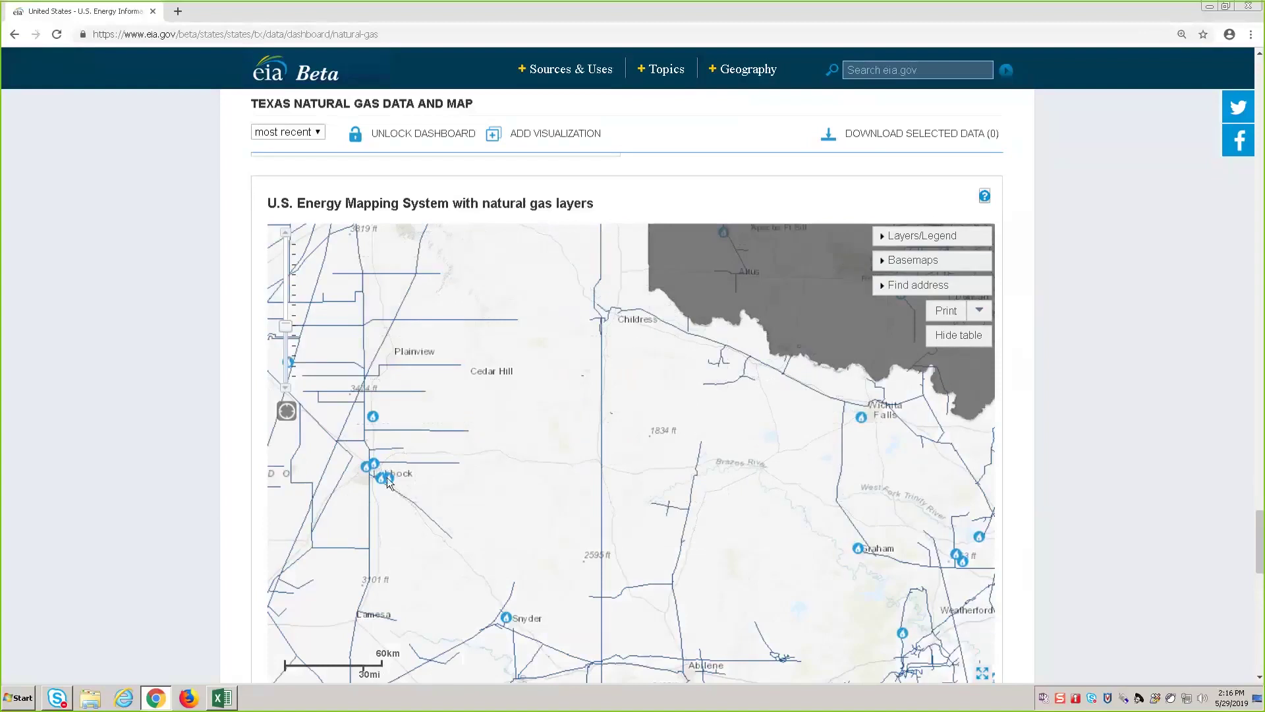
{"action": "left_click", "coordinate": [390, 482]}
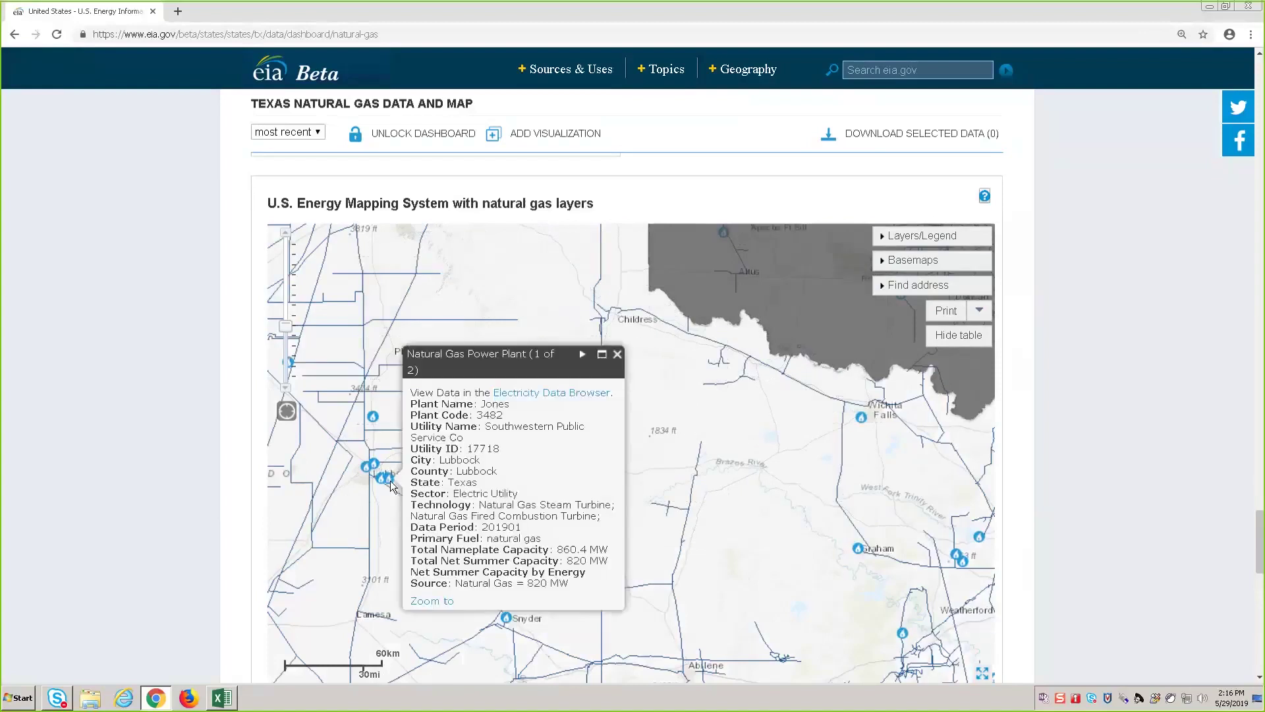
{"action": "left_click", "coordinate": [385, 450]}
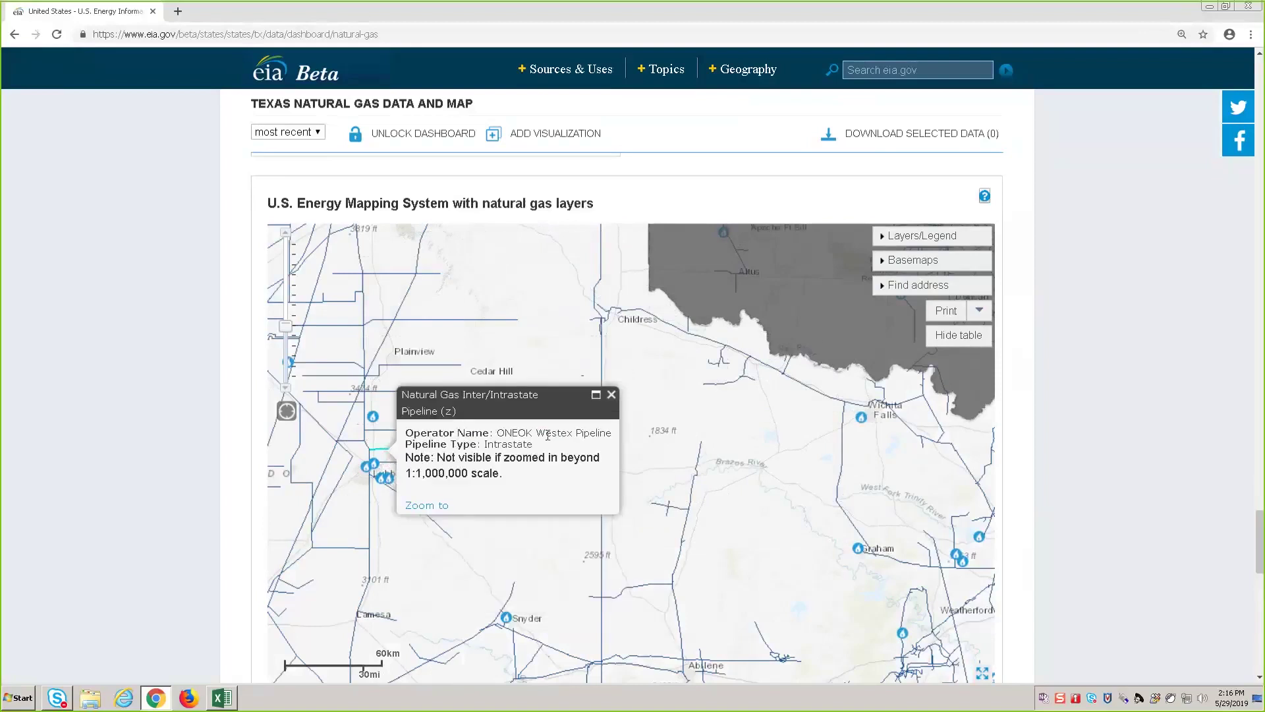
Step: Set the data table below the map to the Natural Gas Power Plant layer
{"action": "scroll", "coordinate": [1014, 359], "scroll_direction": "down", "scroll_amount": 3}
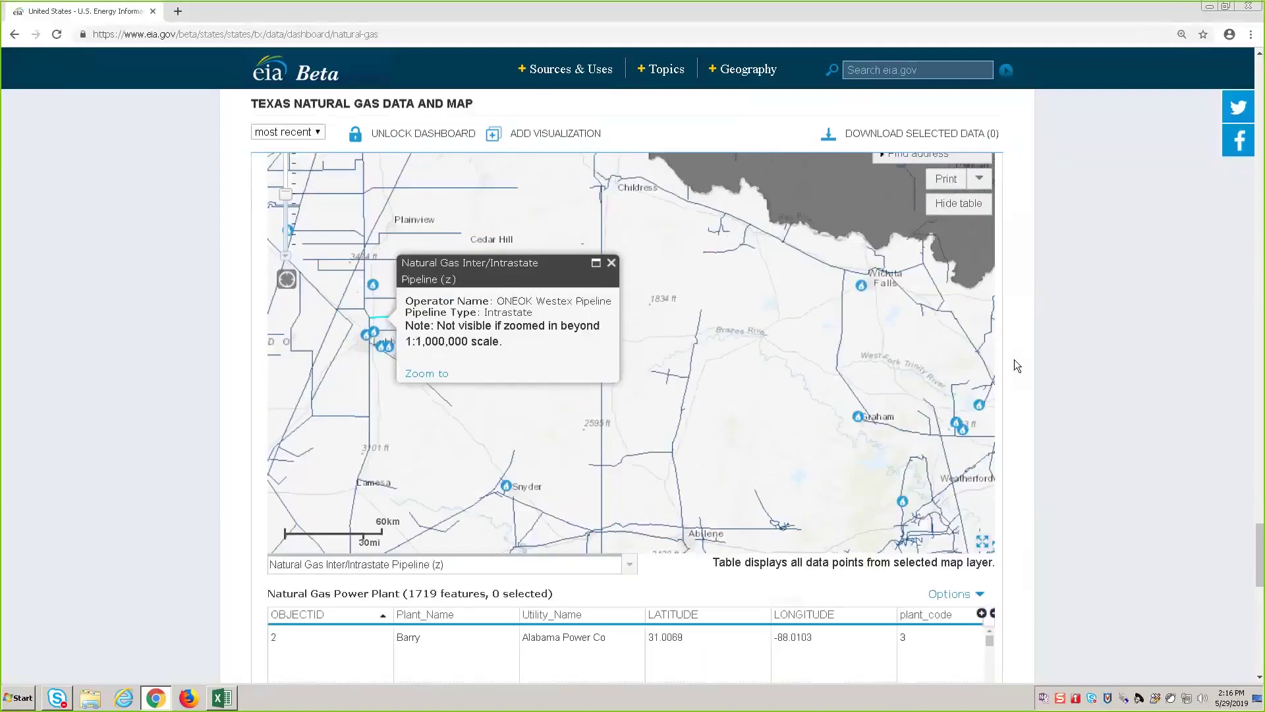
{"action": "scroll", "coordinate": [1015, 369], "scroll_direction": "down", "scroll_amount": 1}
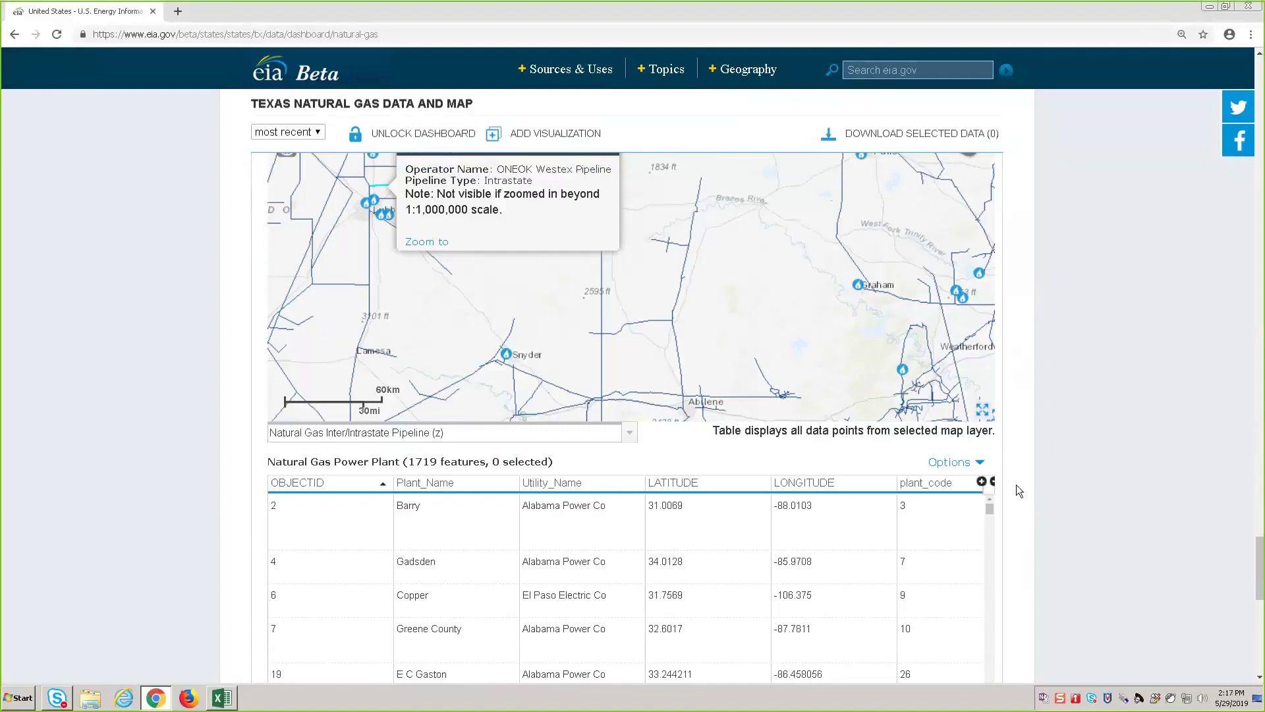
{"action": "left_click", "coordinate": [630, 433]}
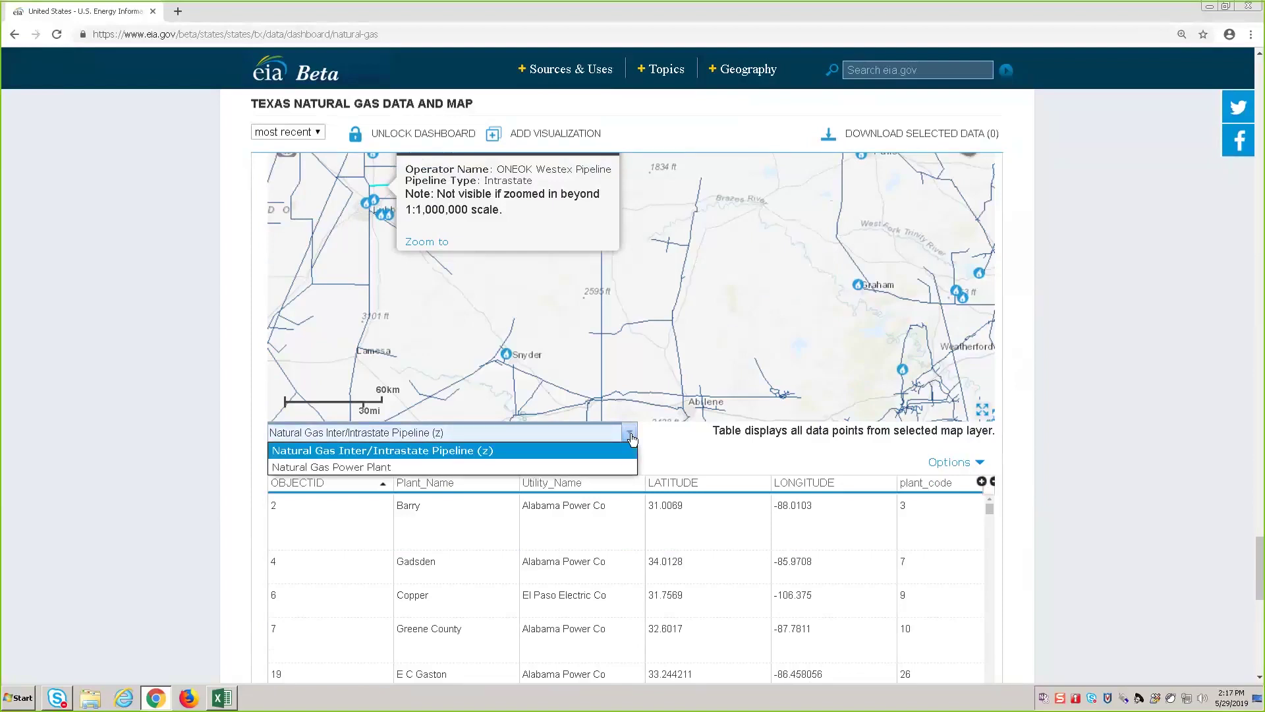
{"action": "left_click", "coordinate": [610, 467]}
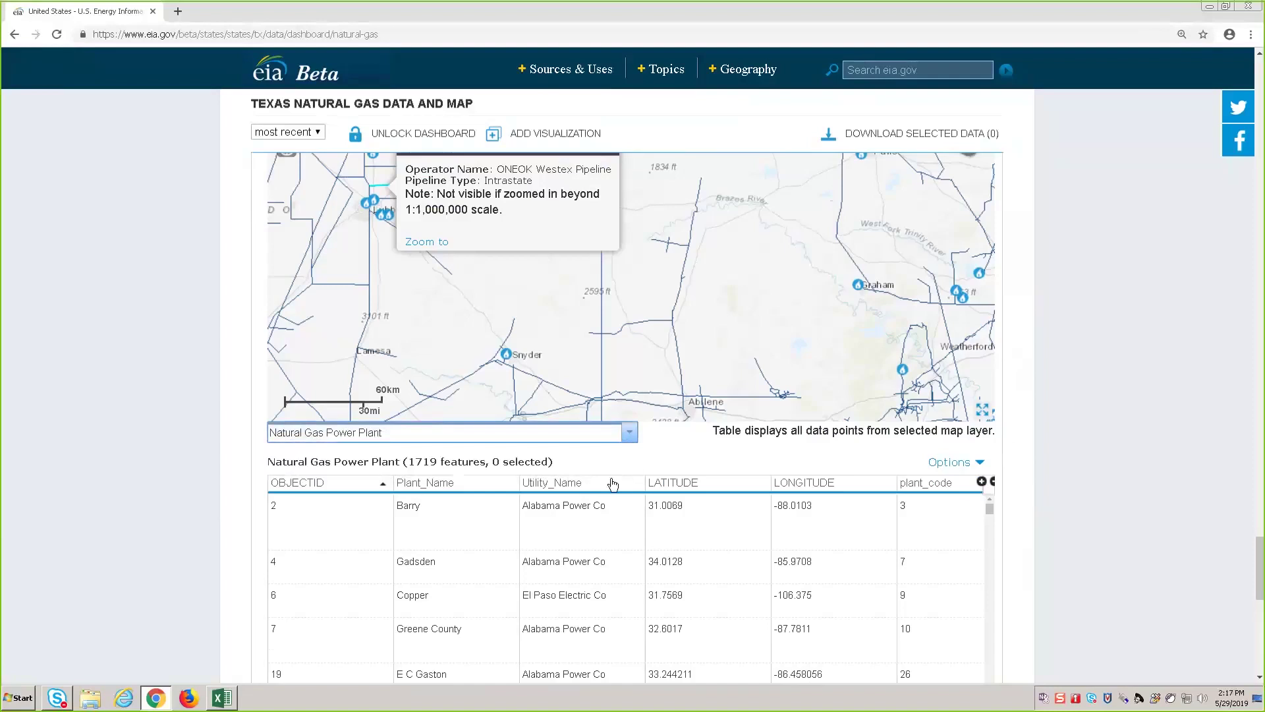
Step: Locate the Gadsden plant on the map from its table row, and hide and reshow the table's PrimSource column
{"action": "left_click", "coordinate": [474, 576]}
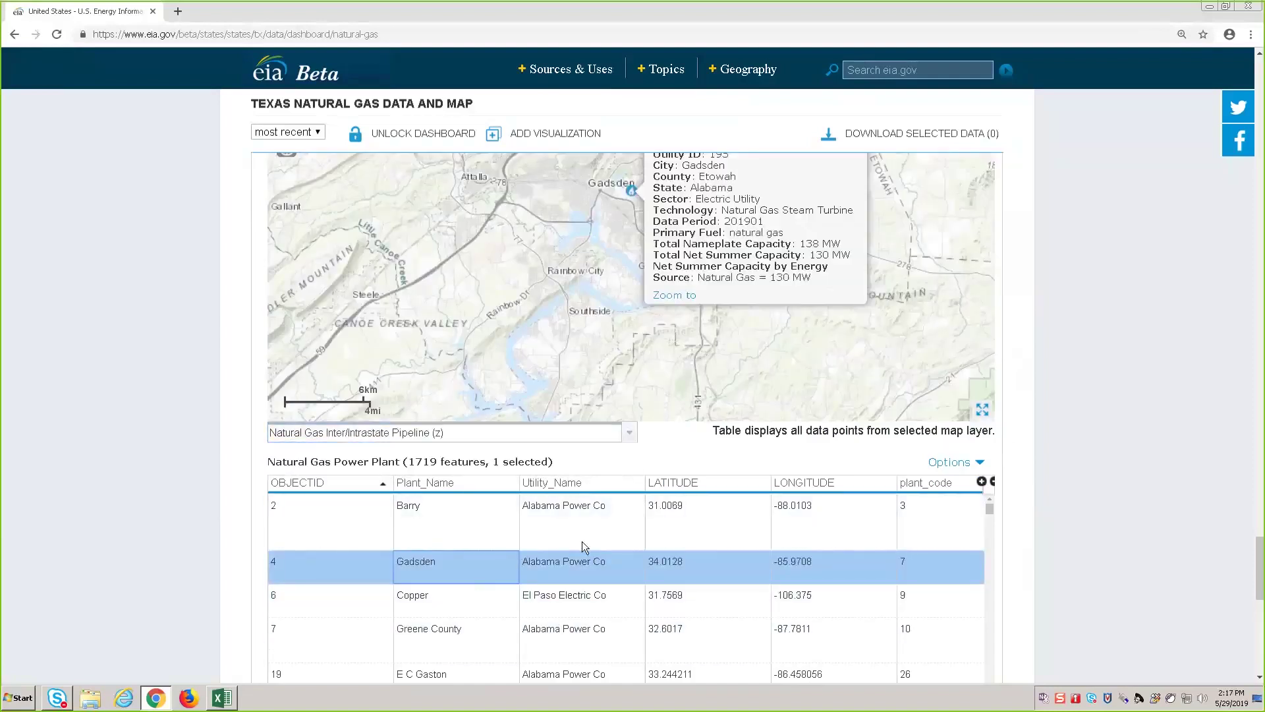
{"action": "left_click", "coordinate": [962, 464]}
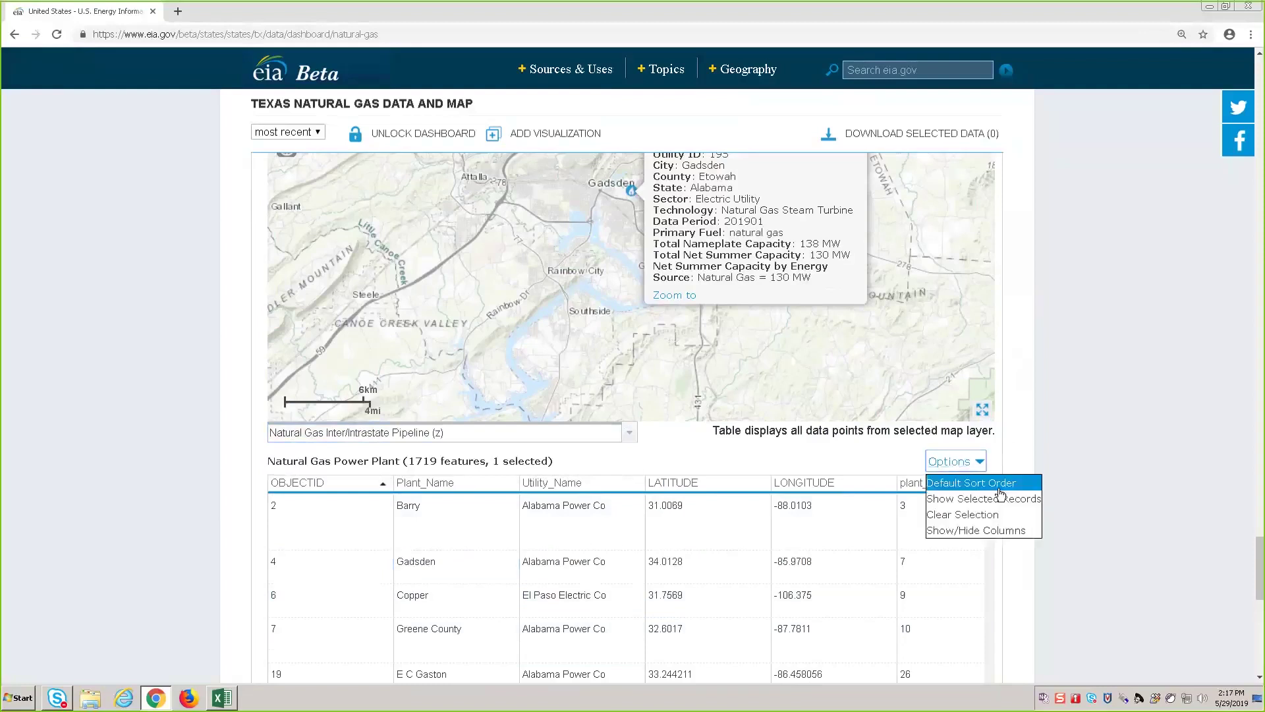
{"action": "left_click", "coordinate": [1019, 537]}
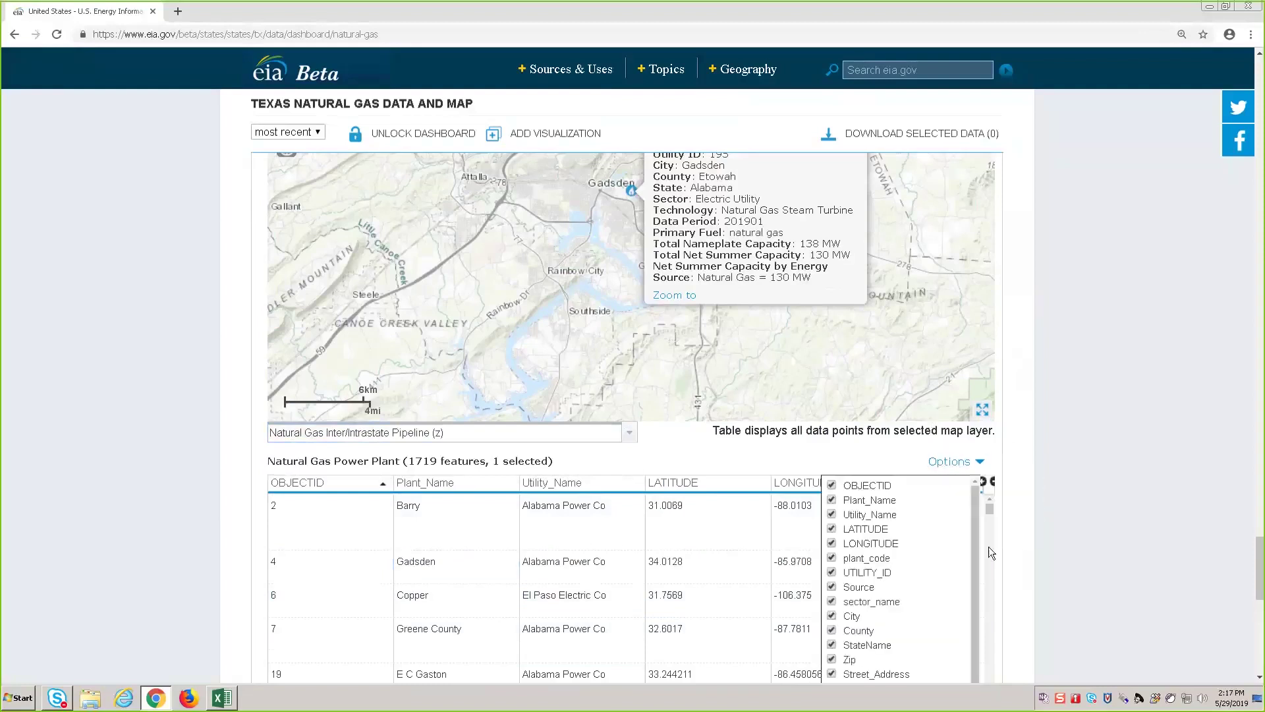
{"action": "left_click_drag", "start_coordinate": [976, 550], "coordinate": [974, 615]}
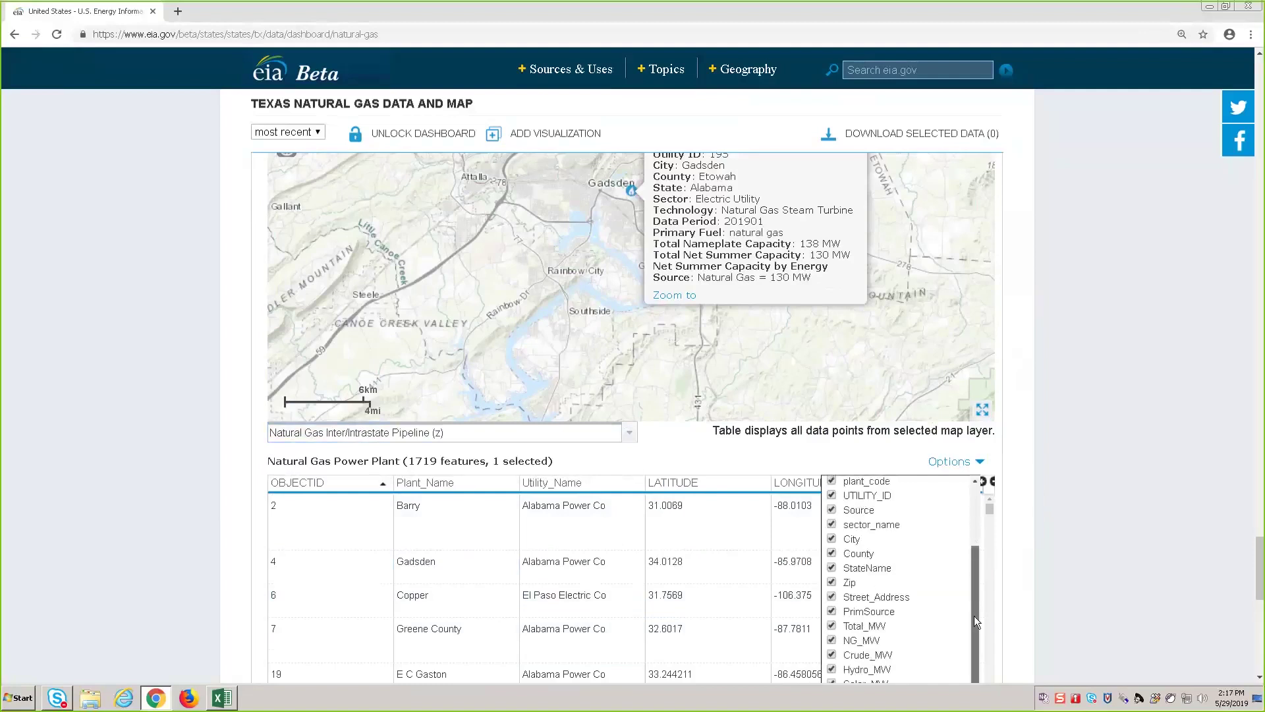
{"action": "left_click", "coordinate": [832, 607]}
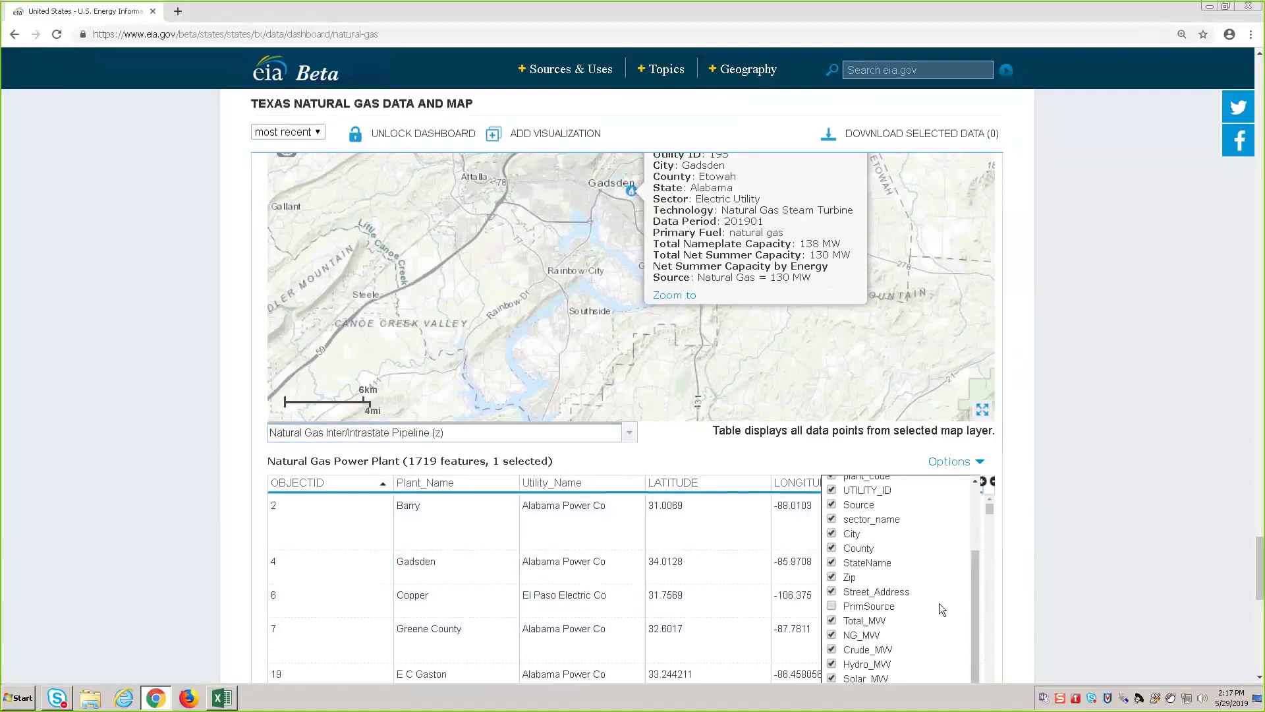
{"action": "left_click", "coordinate": [832, 606]}
{"action": "left_click", "coordinate": [952, 461]}
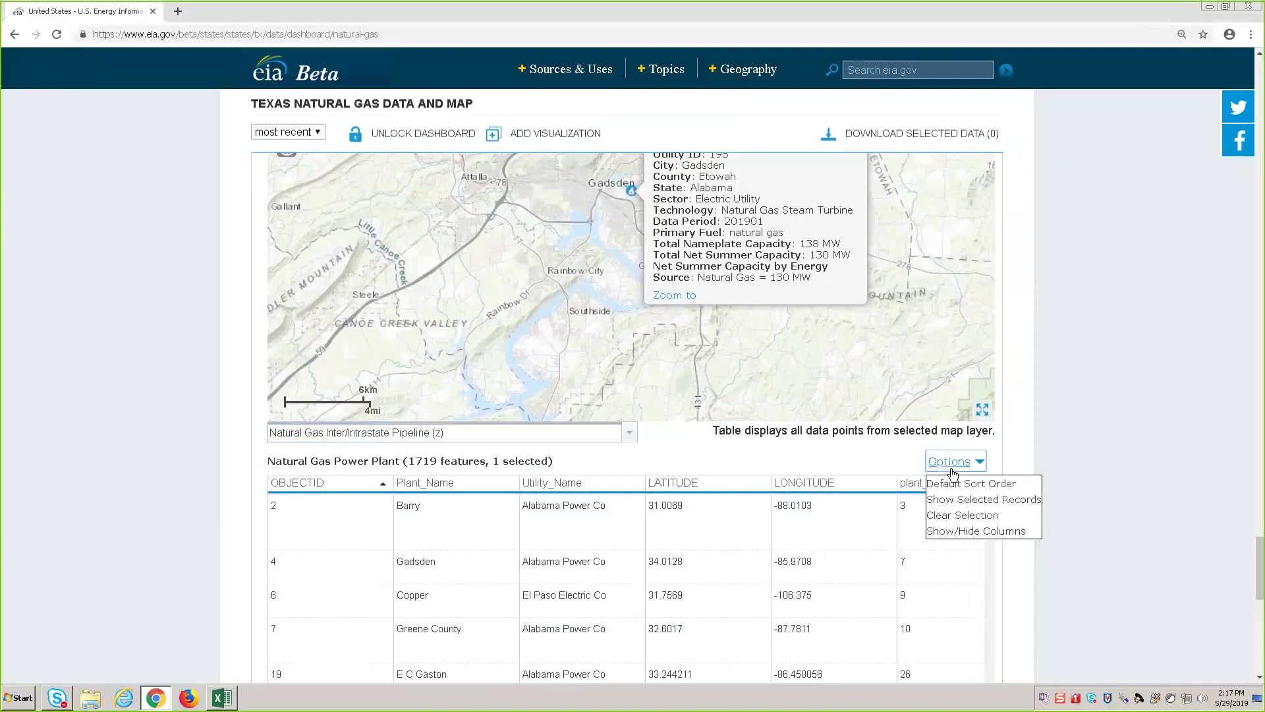
Step: Review the layer information and map data page linked from the natural gas map's information, and return to the Texas dashboard
{"action": "scroll", "coordinate": [1020, 389], "scroll_direction": "up", "scroll_amount": 2}
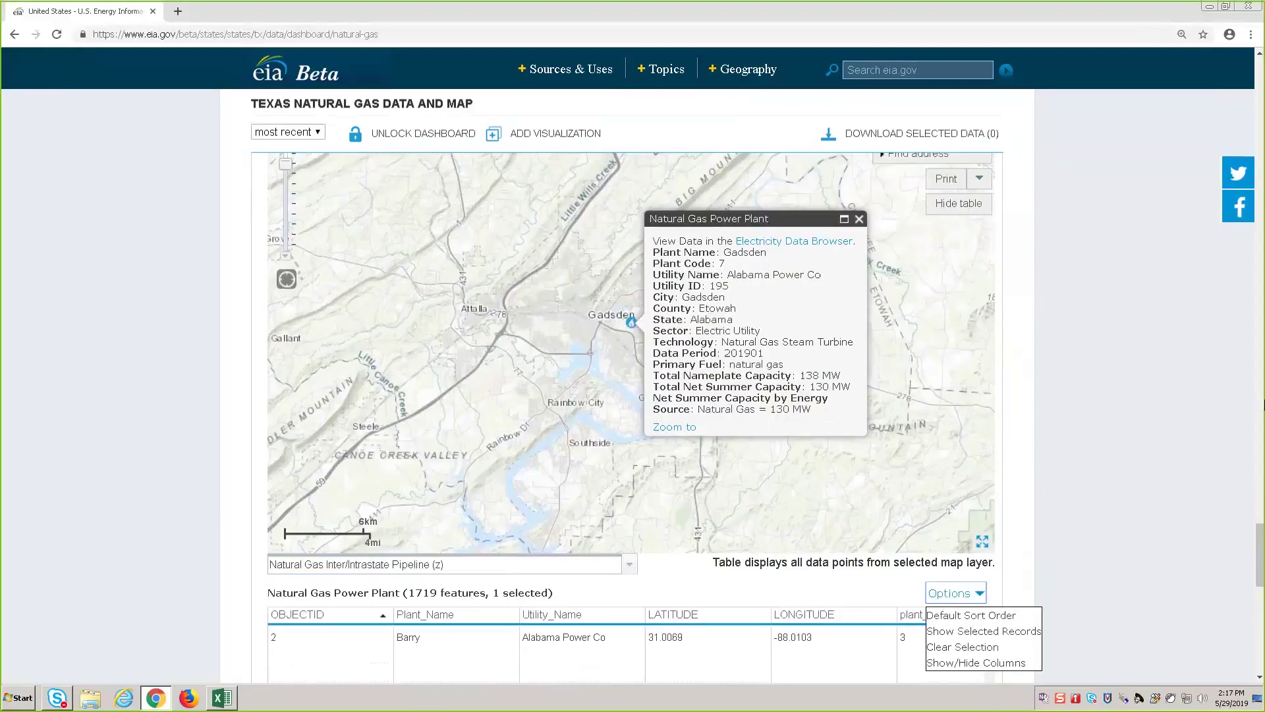
{"action": "scroll", "coordinate": [1261, 536], "scroll_direction": "up", "scroll_amount": 5}
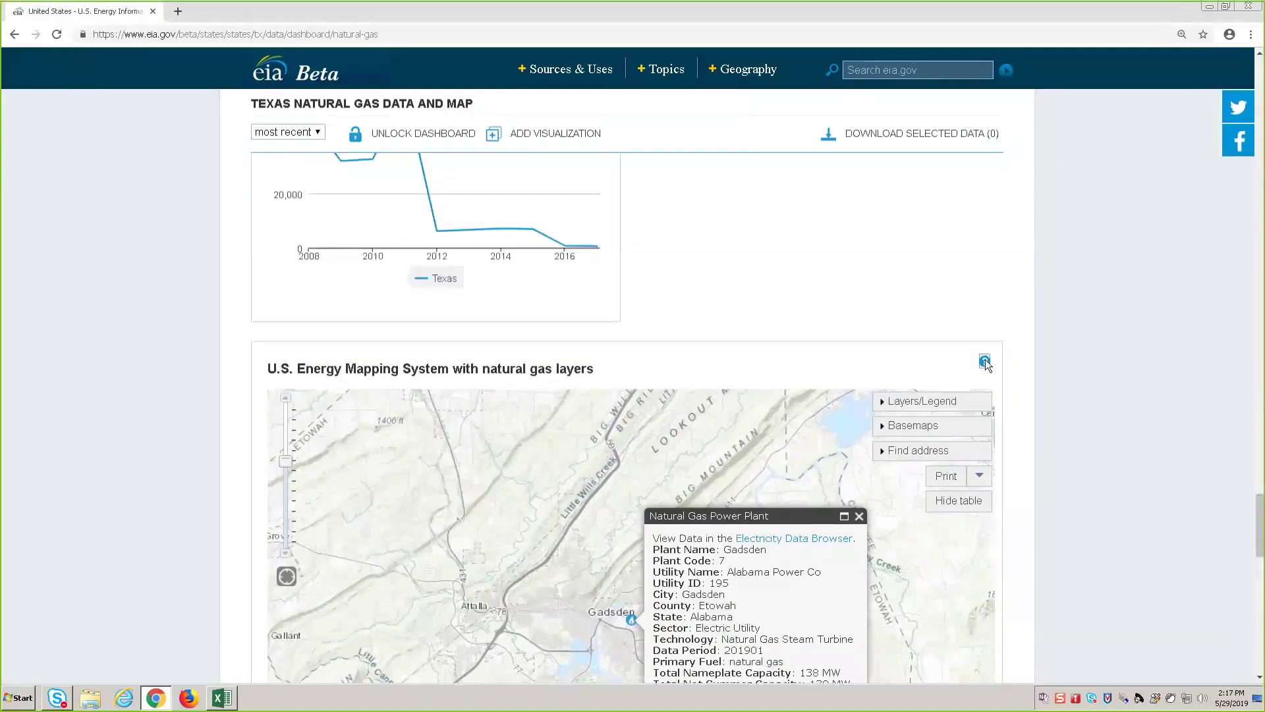
{"action": "left_click", "coordinate": [986, 363]}
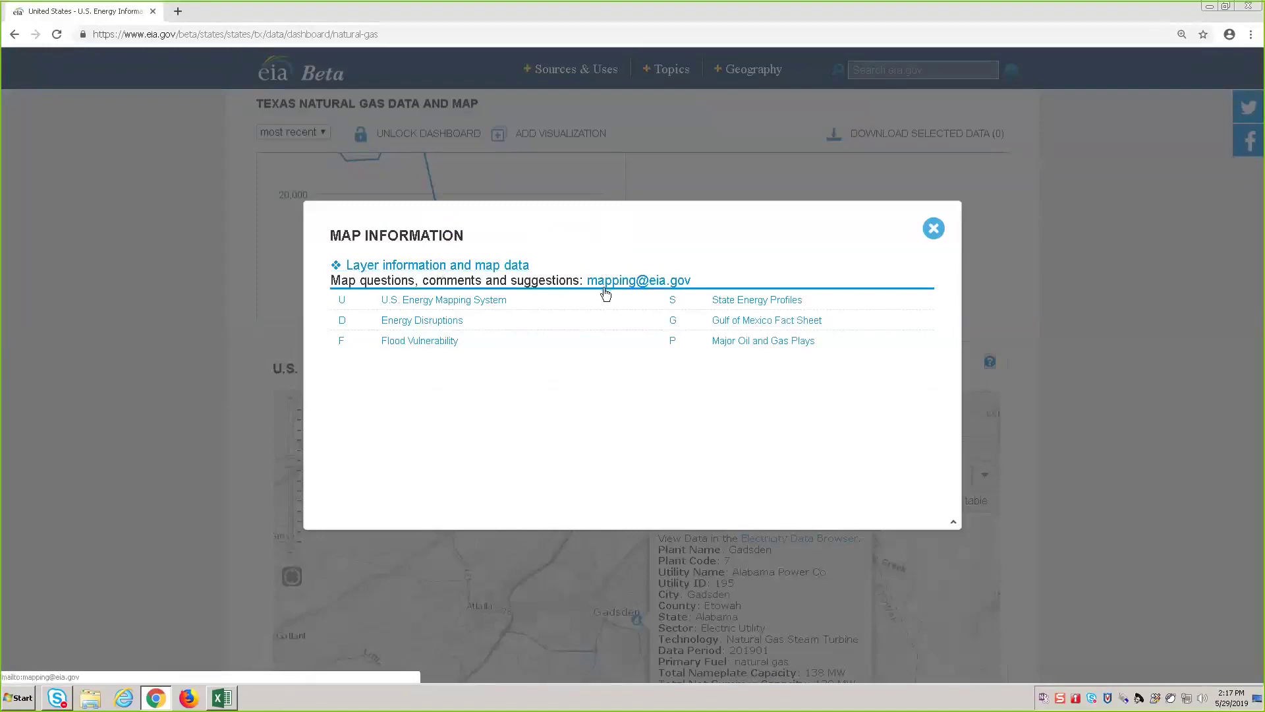
{"action": "left_click", "coordinate": [498, 272]}
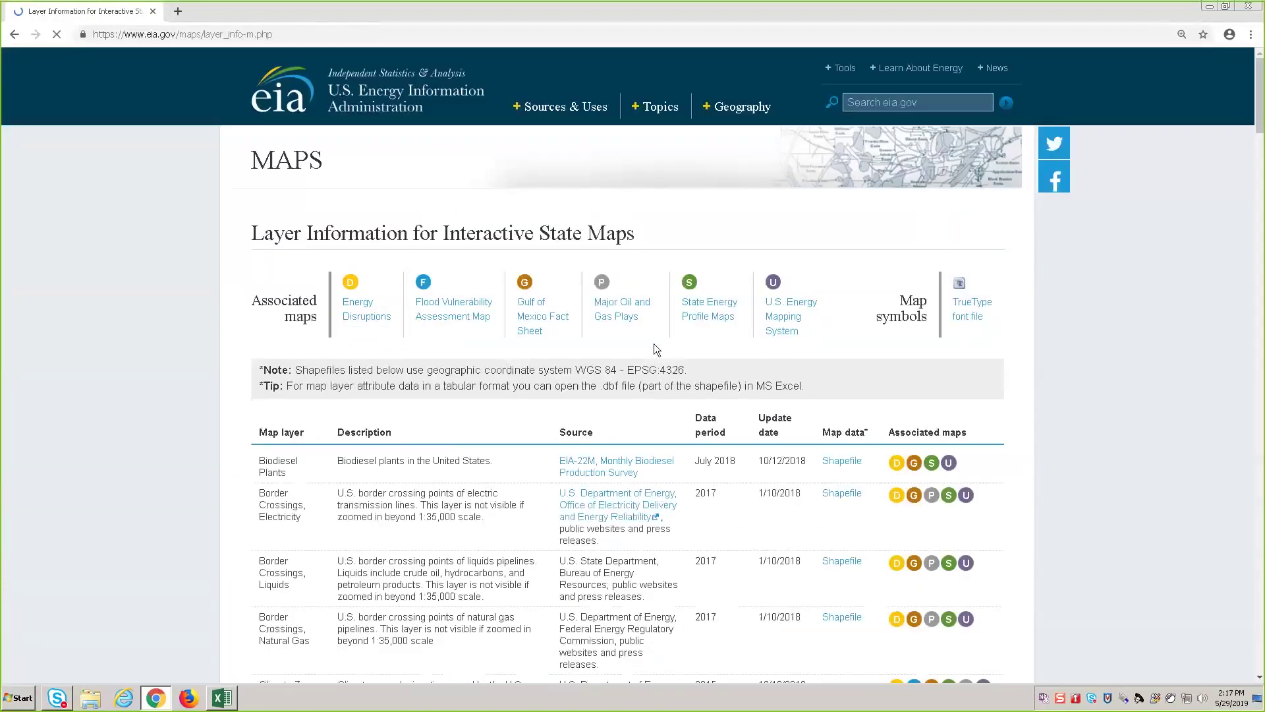
{"action": "scroll", "coordinate": [655, 476], "scroll_direction": "down", "scroll_amount": 3}
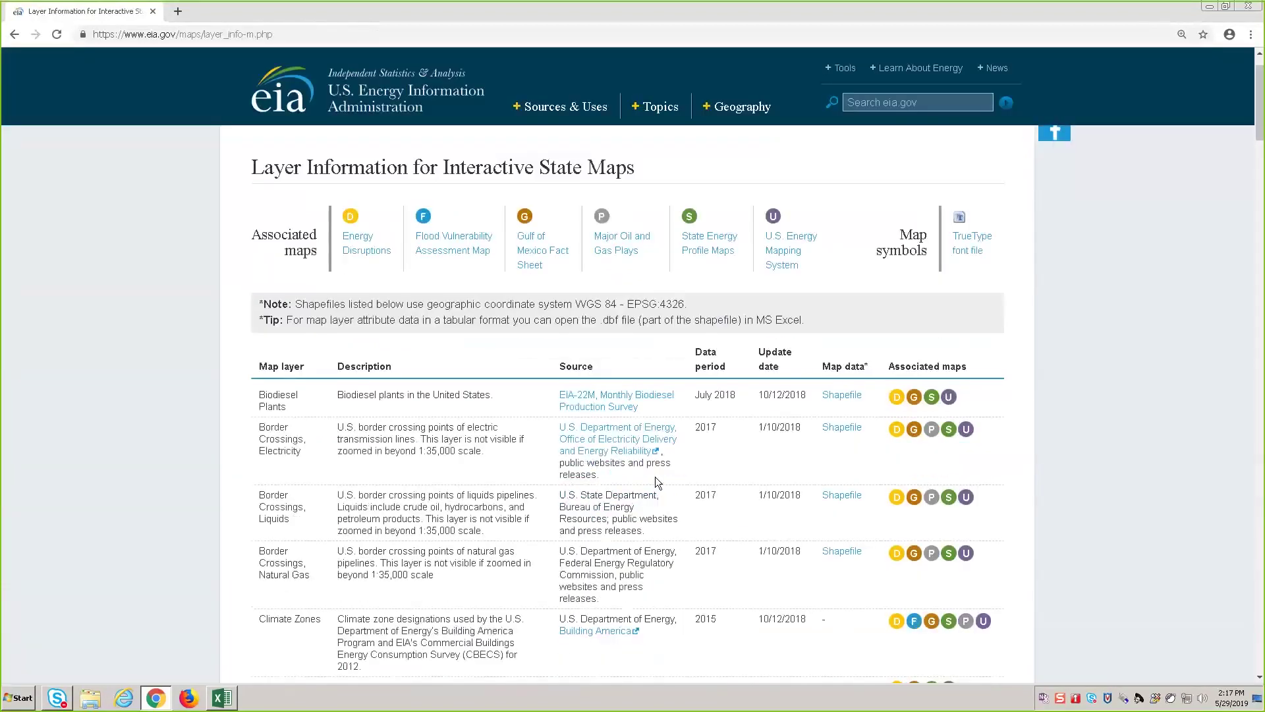
{"action": "scroll", "coordinate": [650, 477], "scroll_direction": "down", "scroll_amount": 1}
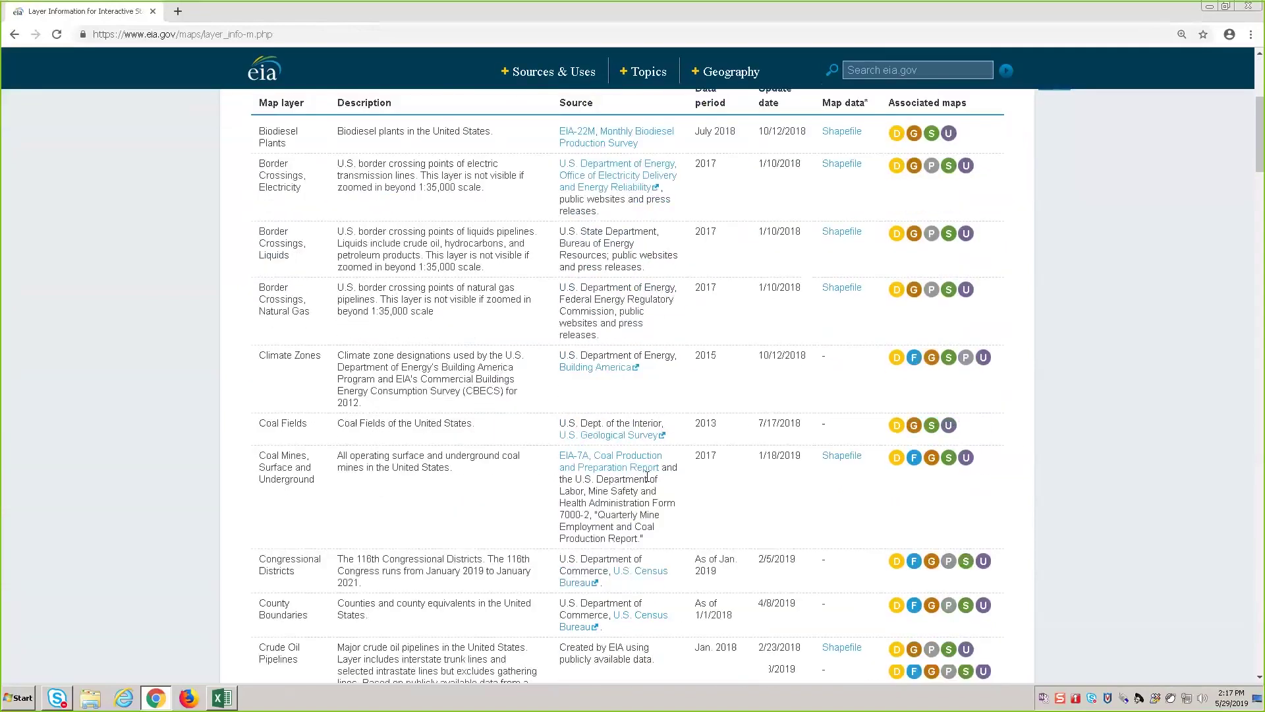
{"action": "scroll", "coordinate": [623, 465], "scroll_direction": "up", "scroll_amount": 7}
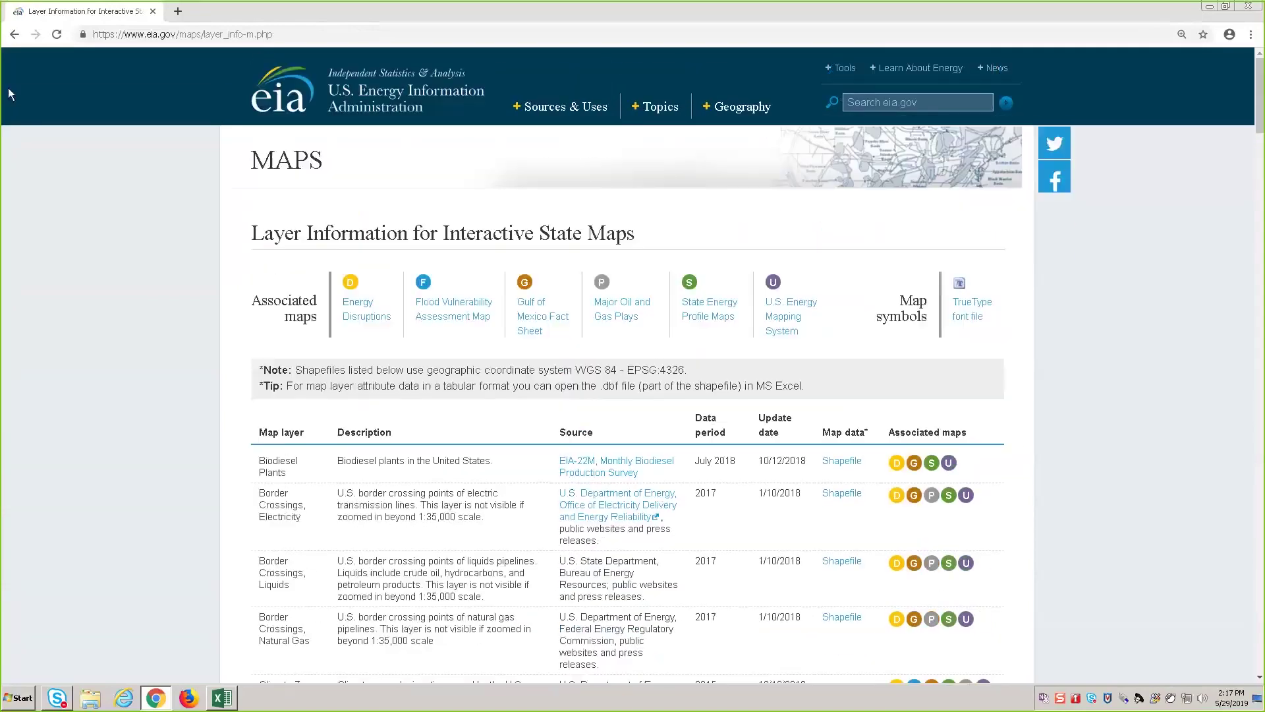
{"action": "left_click", "coordinate": [14, 34]}
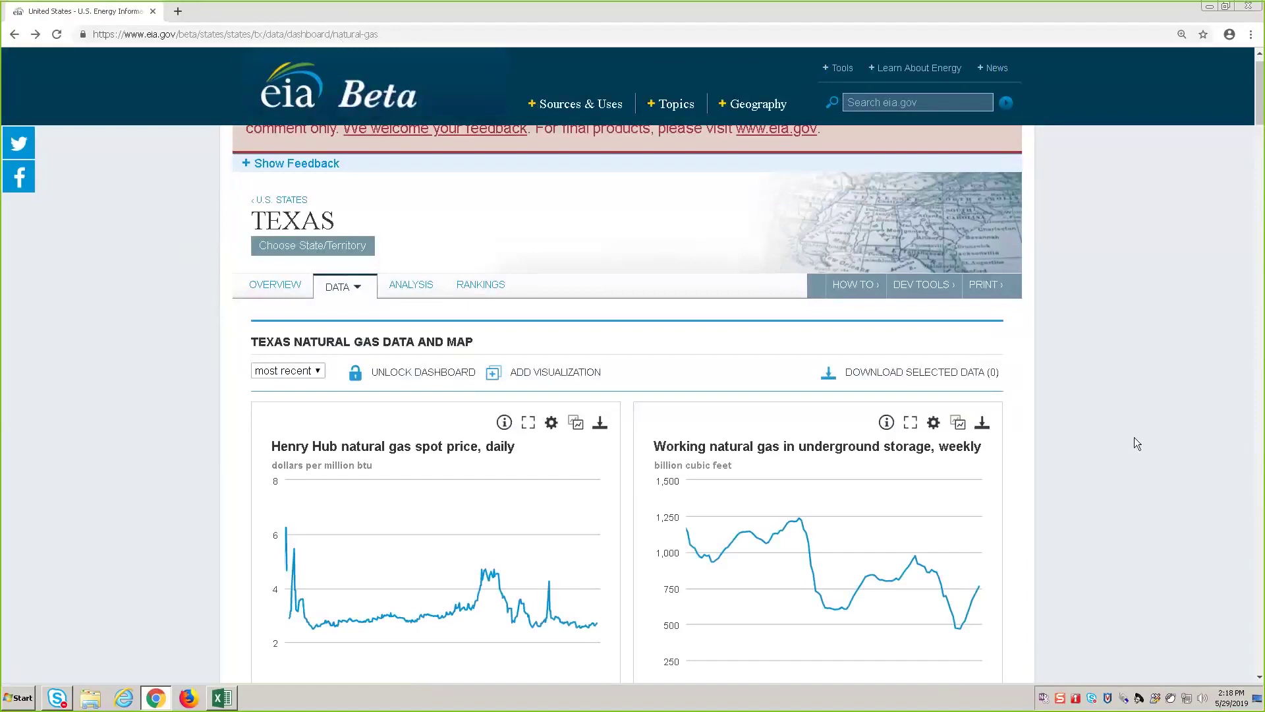
Step: Add the series of the "Natural gas delivered to consumers, monthly" chart to the dashboard's download selection
{"action": "scroll", "coordinate": [1135, 437], "scroll_direction": "down", "scroll_amount": 4}
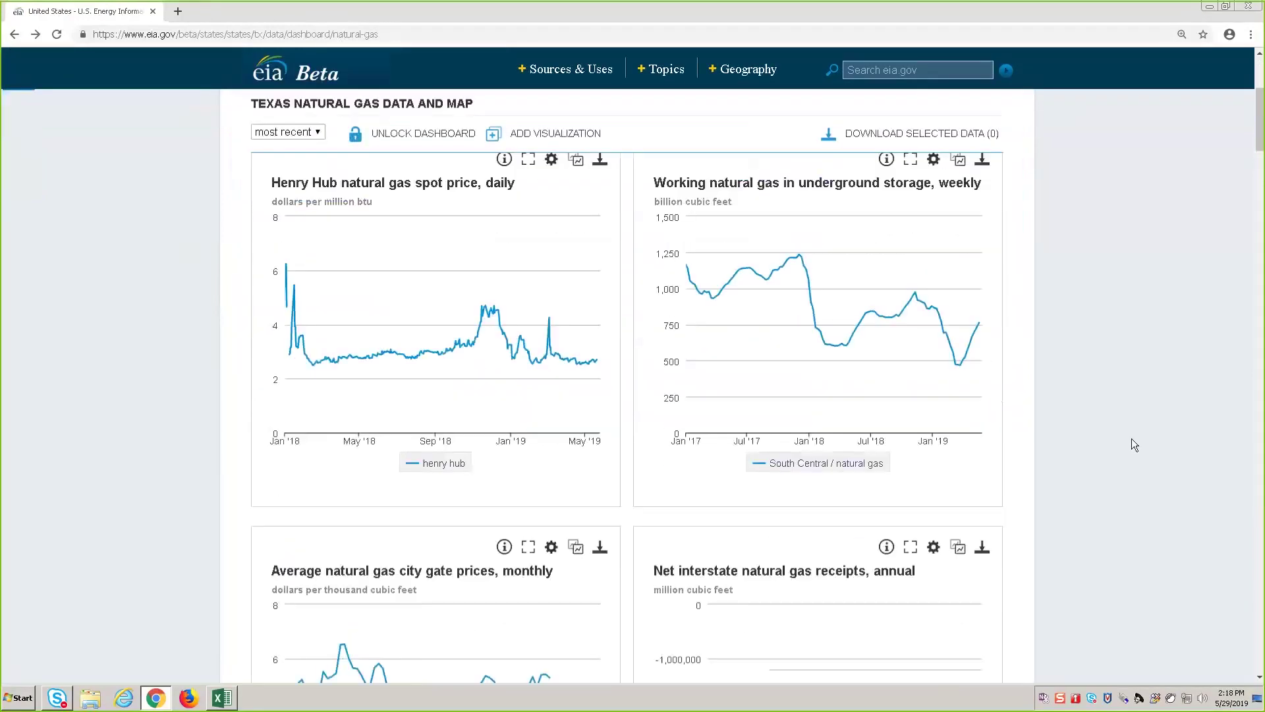
{"action": "scroll", "coordinate": [1132, 445], "scroll_direction": "down", "scroll_amount": 8}
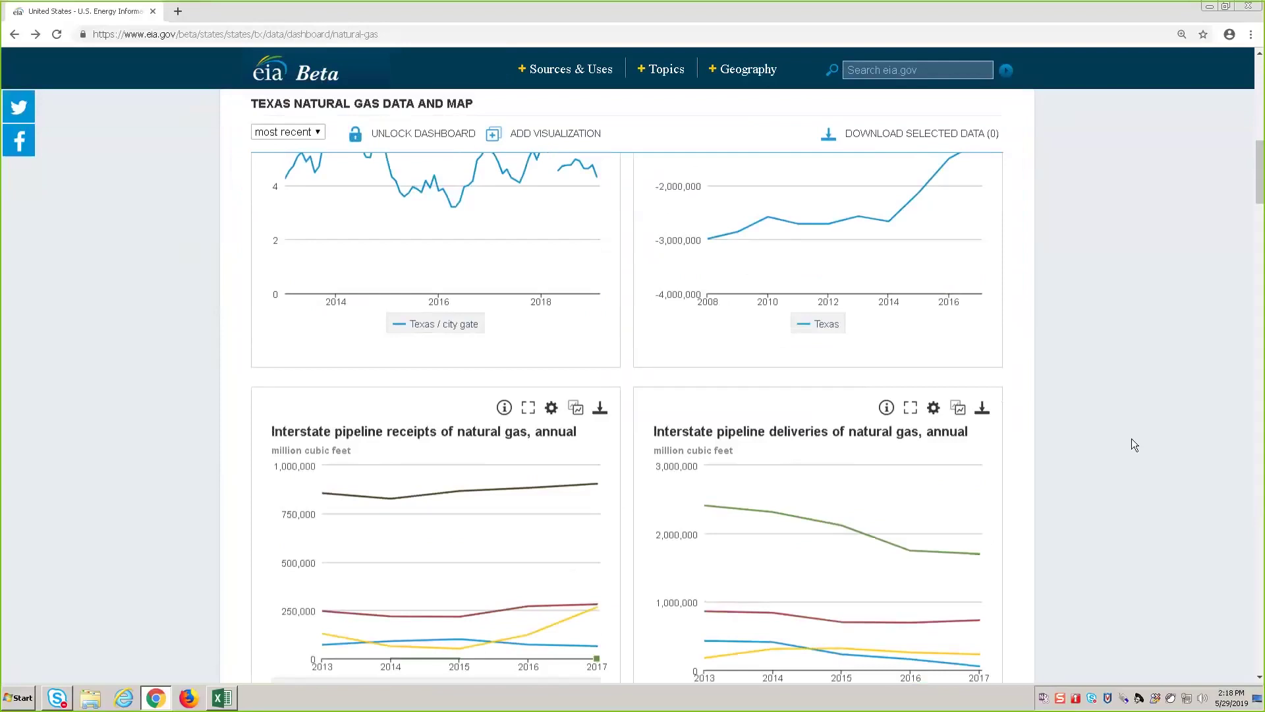
{"action": "scroll", "coordinate": [1134, 444], "scroll_direction": "down", "scroll_amount": 10}
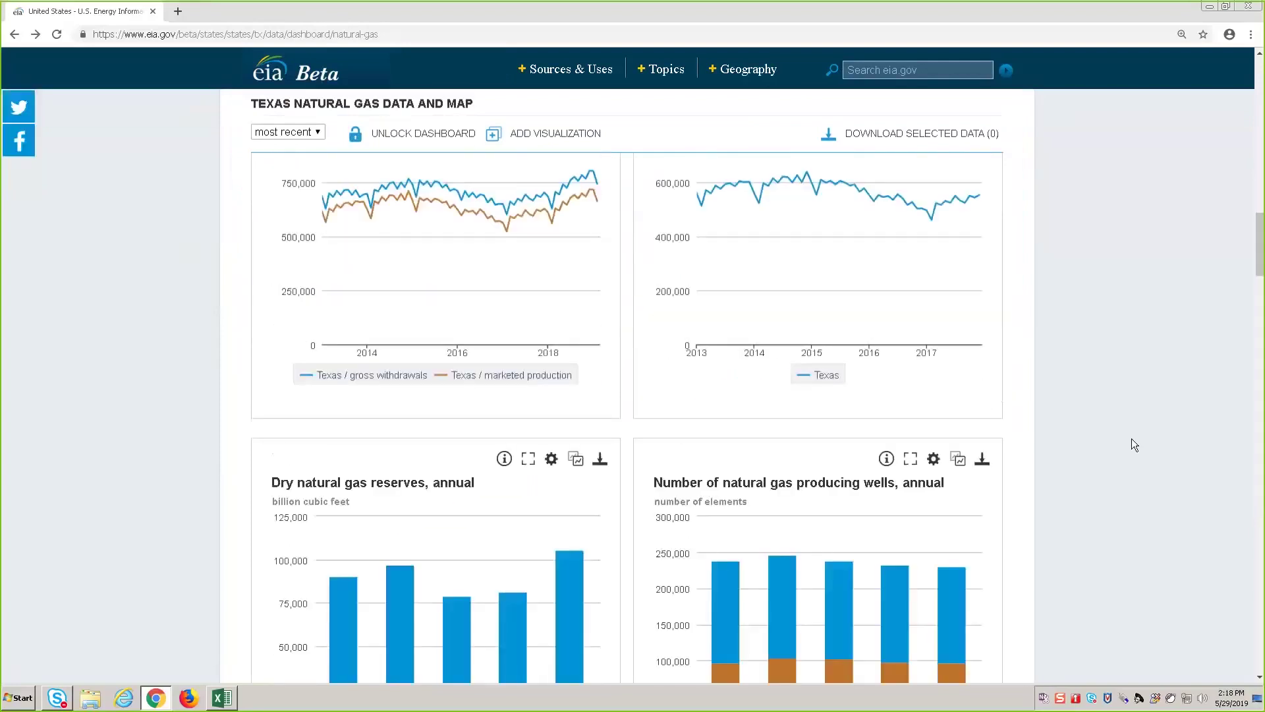
{"action": "scroll", "coordinate": [1122, 419], "scroll_direction": "up", "scroll_amount": 9}
{"action": "scroll", "coordinate": [1122, 419], "scroll_direction": "down", "scroll_amount": 1}
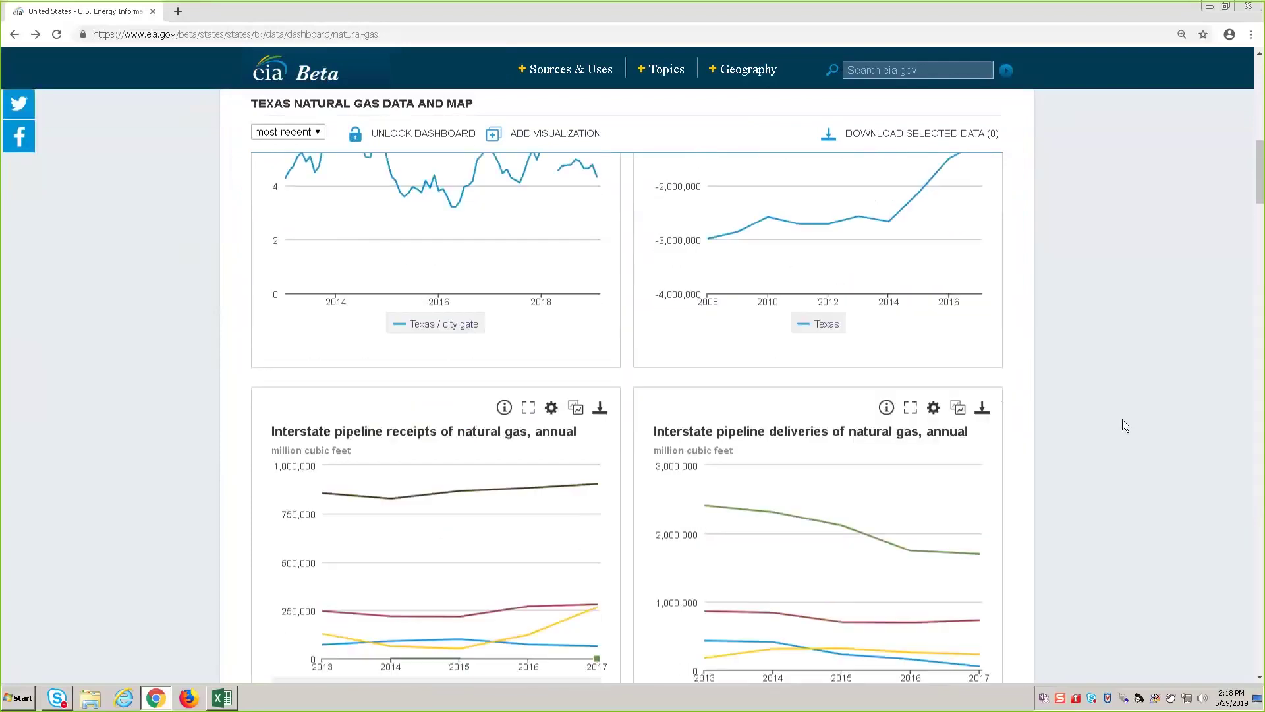
{"action": "scroll", "coordinate": [1128, 424], "scroll_direction": "down", "scroll_amount": 1}
{"action": "scroll", "coordinate": [1136, 432], "scroll_direction": "down", "scroll_amount": 8}
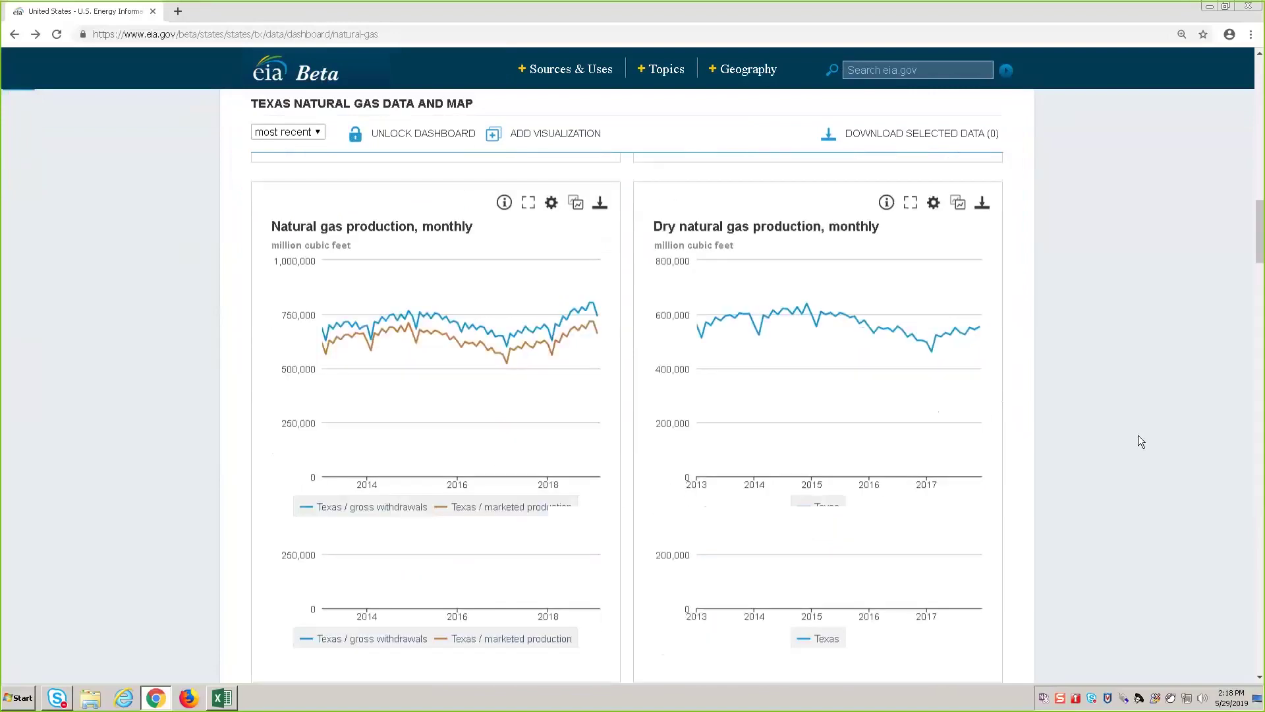
{"action": "scroll", "coordinate": [1140, 441], "scroll_direction": "down", "scroll_amount": 9}
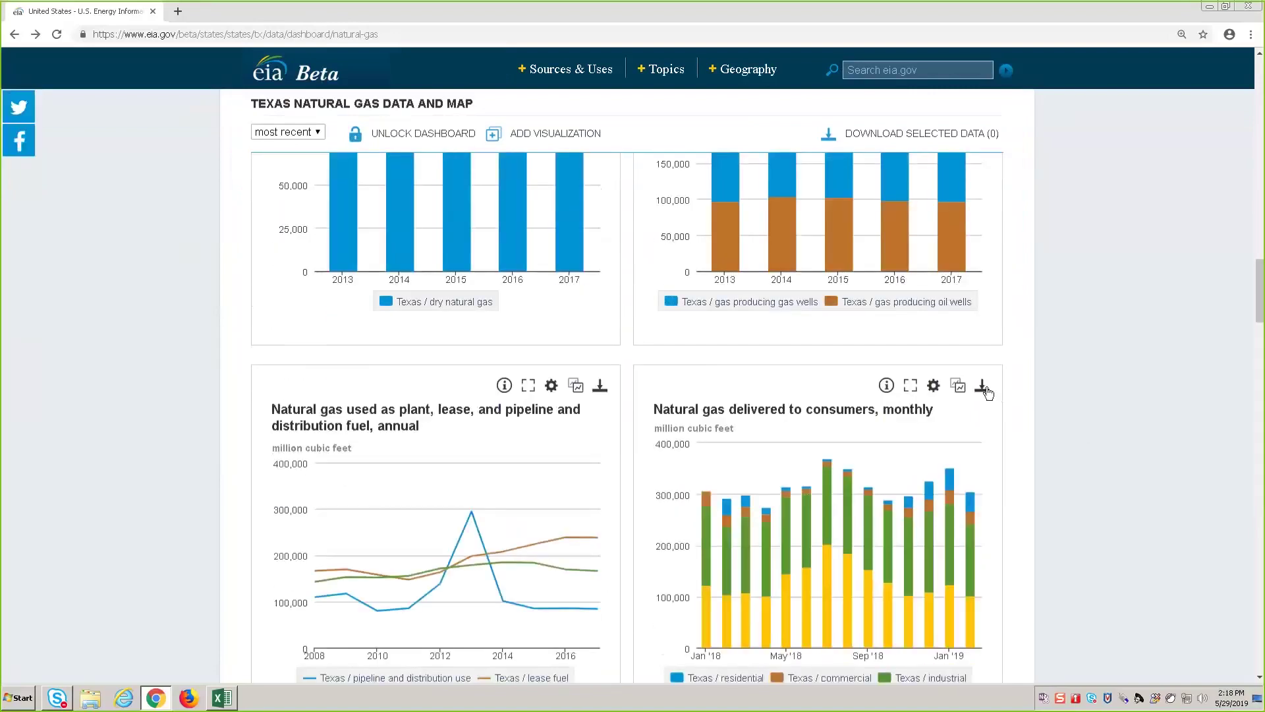
{"action": "scroll", "coordinate": [988, 392], "scroll_direction": "down", "scroll_amount": 2}
{"action": "mouse_move", "coordinate": [985, 257]}
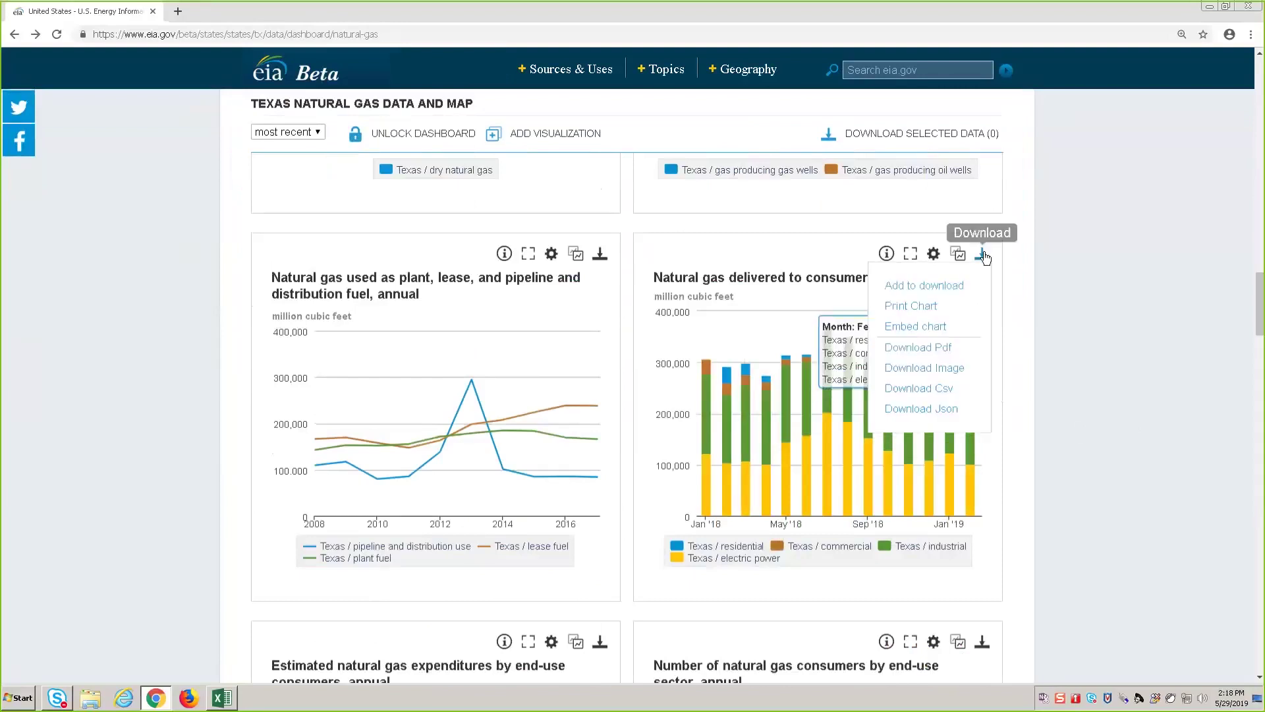
{"action": "left_click", "coordinate": [961, 293]}
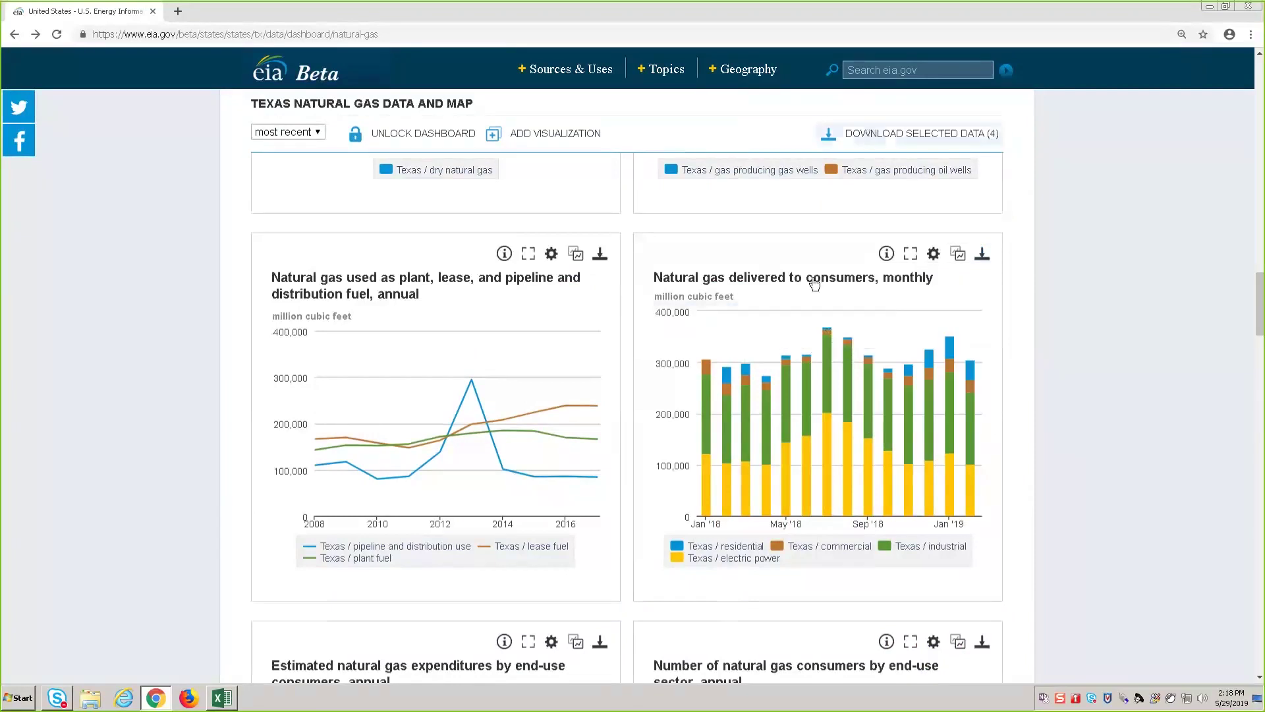
Step: Download the selected API series in the Microsoft Excel Add-In format
{"action": "left_click", "coordinate": [892, 135]}
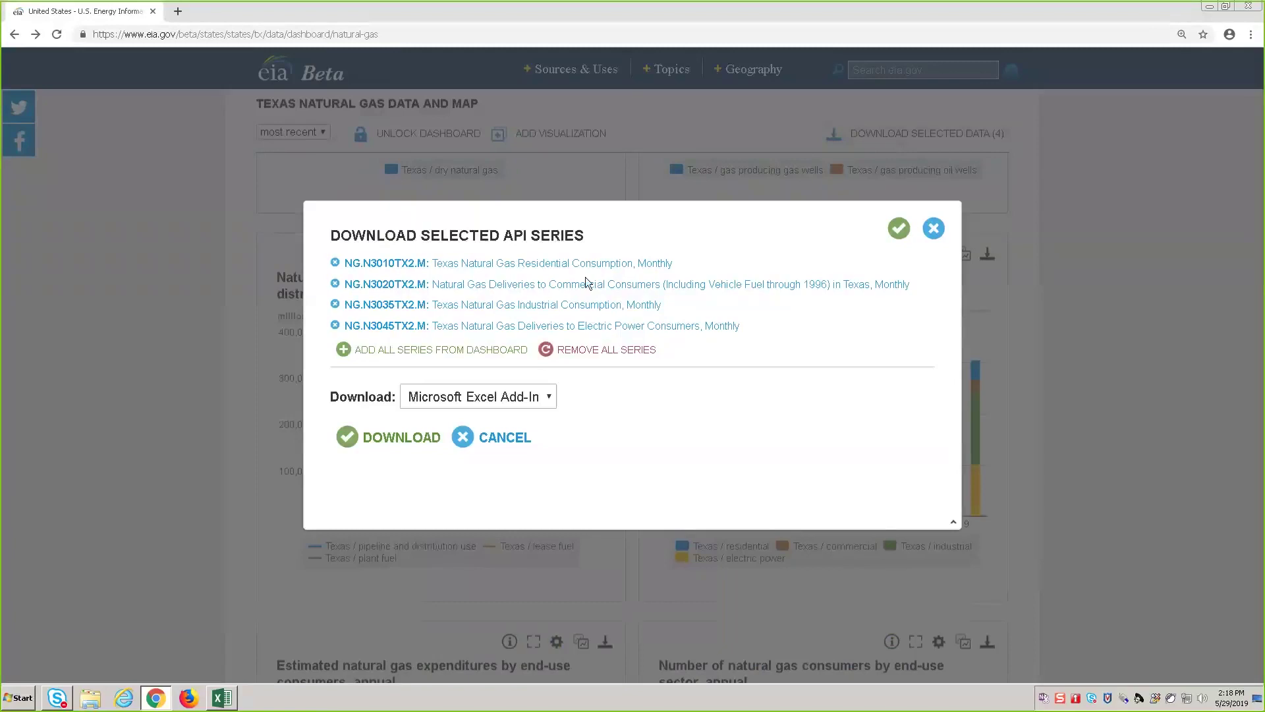
{"action": "left_click", "coordinate": [459, 402]}
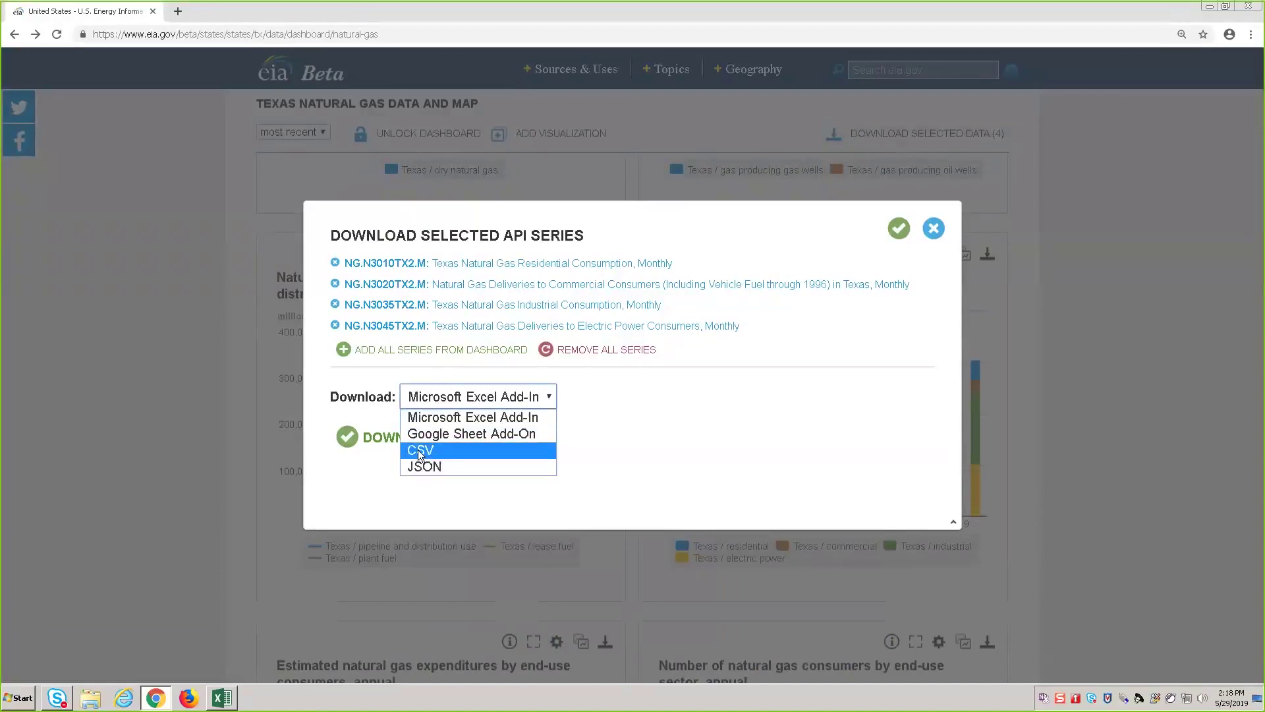
{"action": "left_click", "coordinate": [430, 413]}
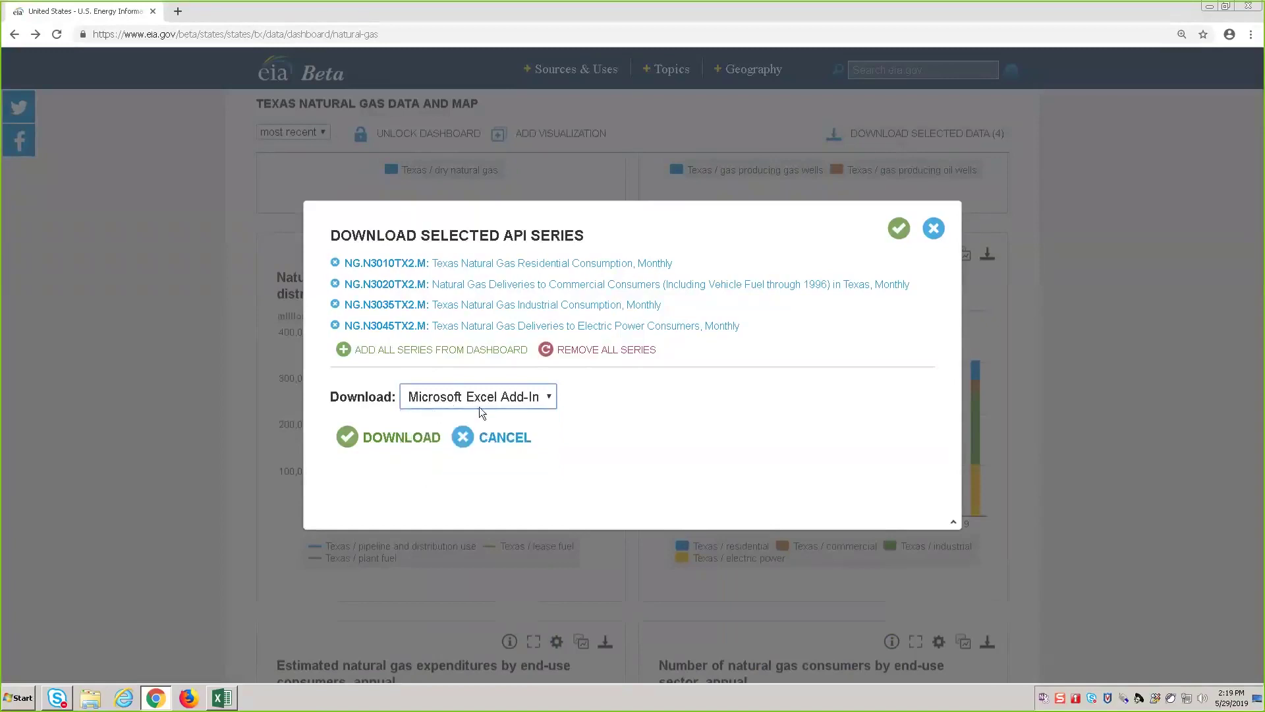
{"action": "left_click", "coordinate": [408, 443]}
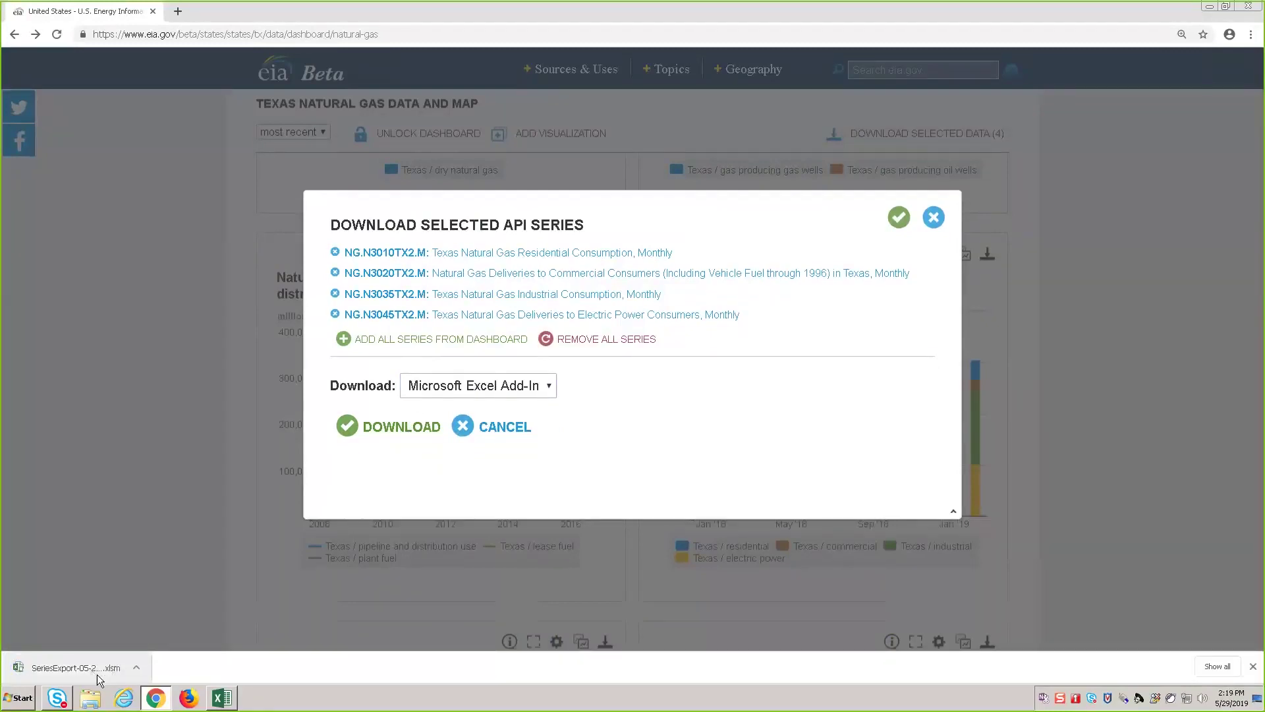
Step: Open the downloaded SeriesExport workbook in Excel and enable its macro content
{"action": "left_click", "coordinate": [97, 674]}
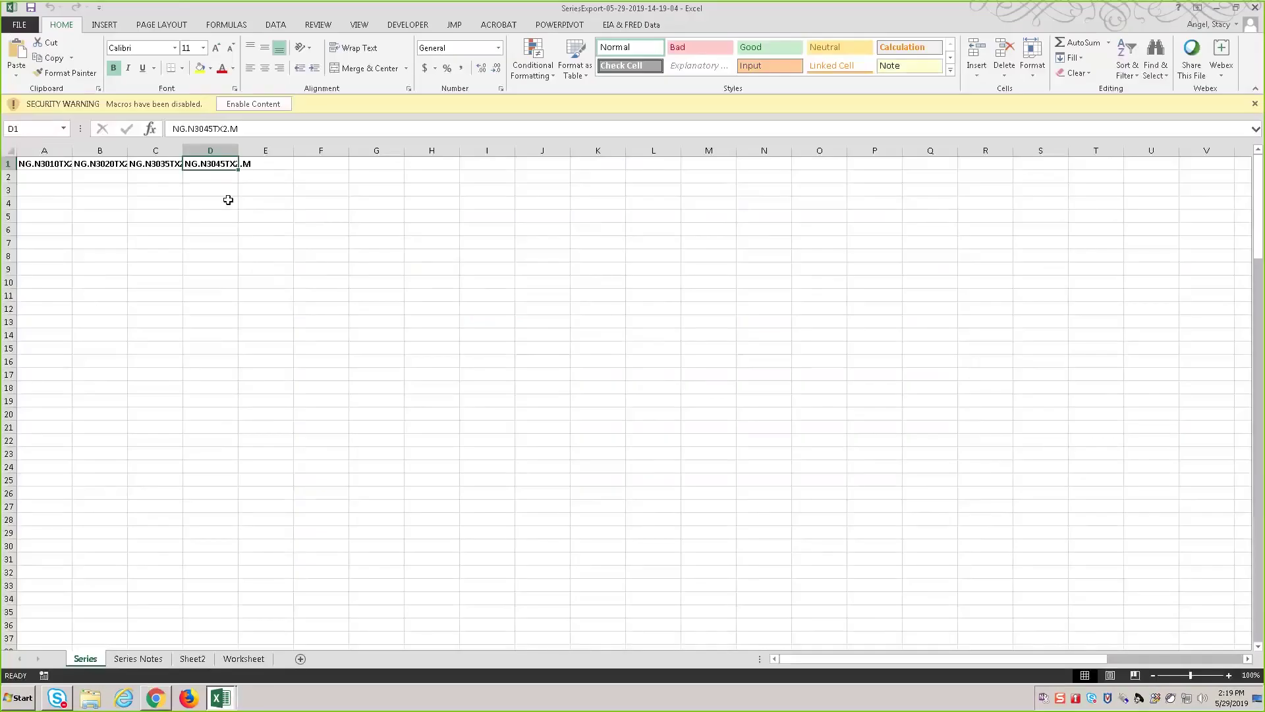
{"action": "left_click", "coordinate": [255, 105]}
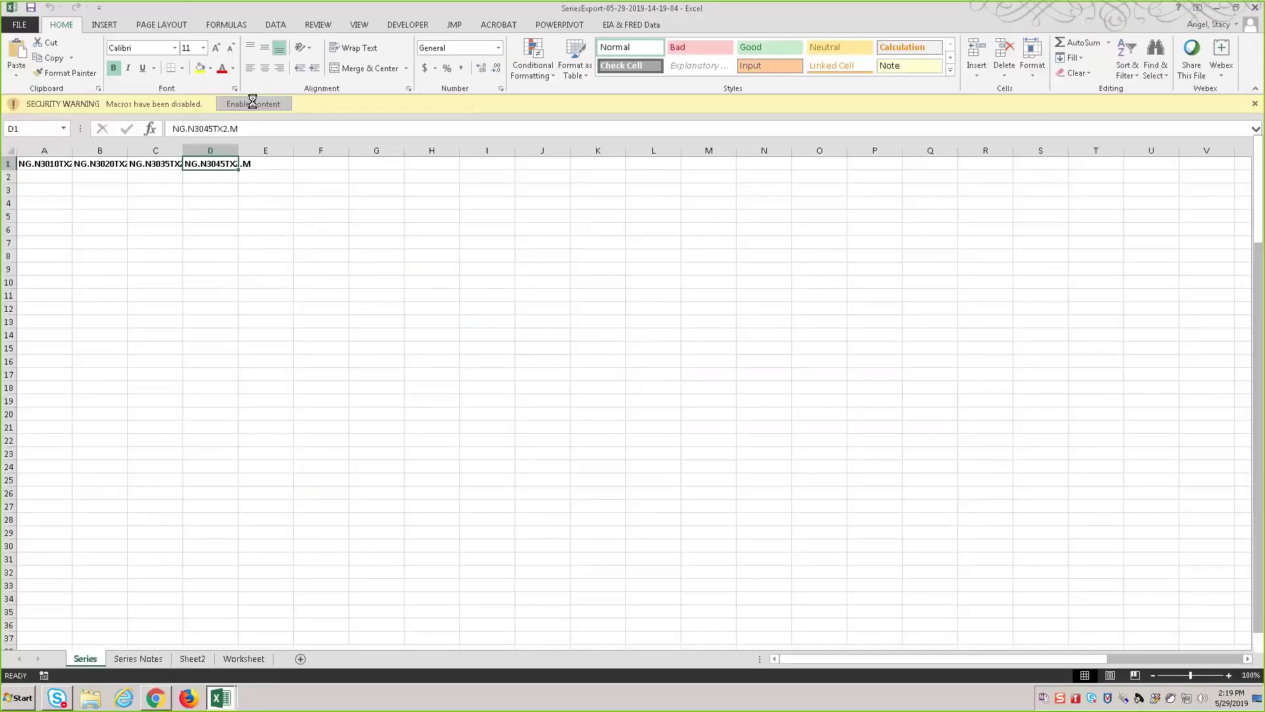
{"action": "left_click", "coordinate": [634, 376]}
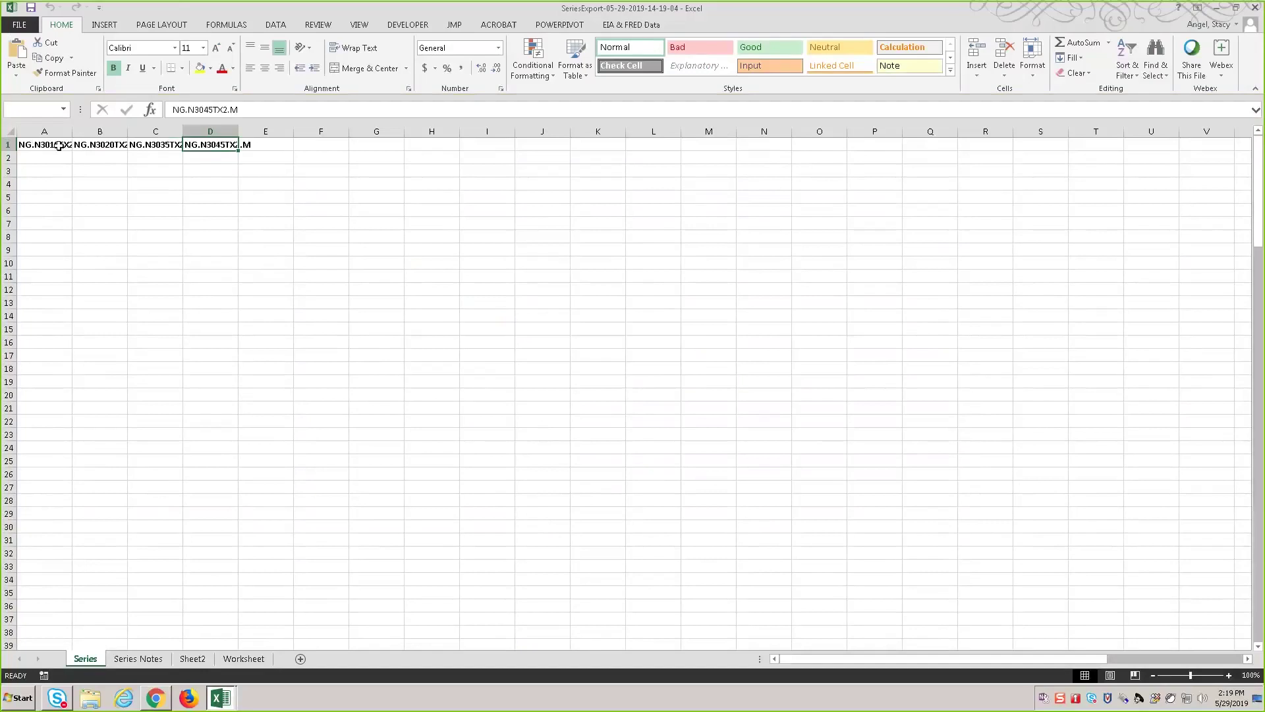
Step: Get the EIA data for the series IDs on the Series sheet, and view the Series Notes sheet
{"action": "left_click", "coordinate": [631, 25]}
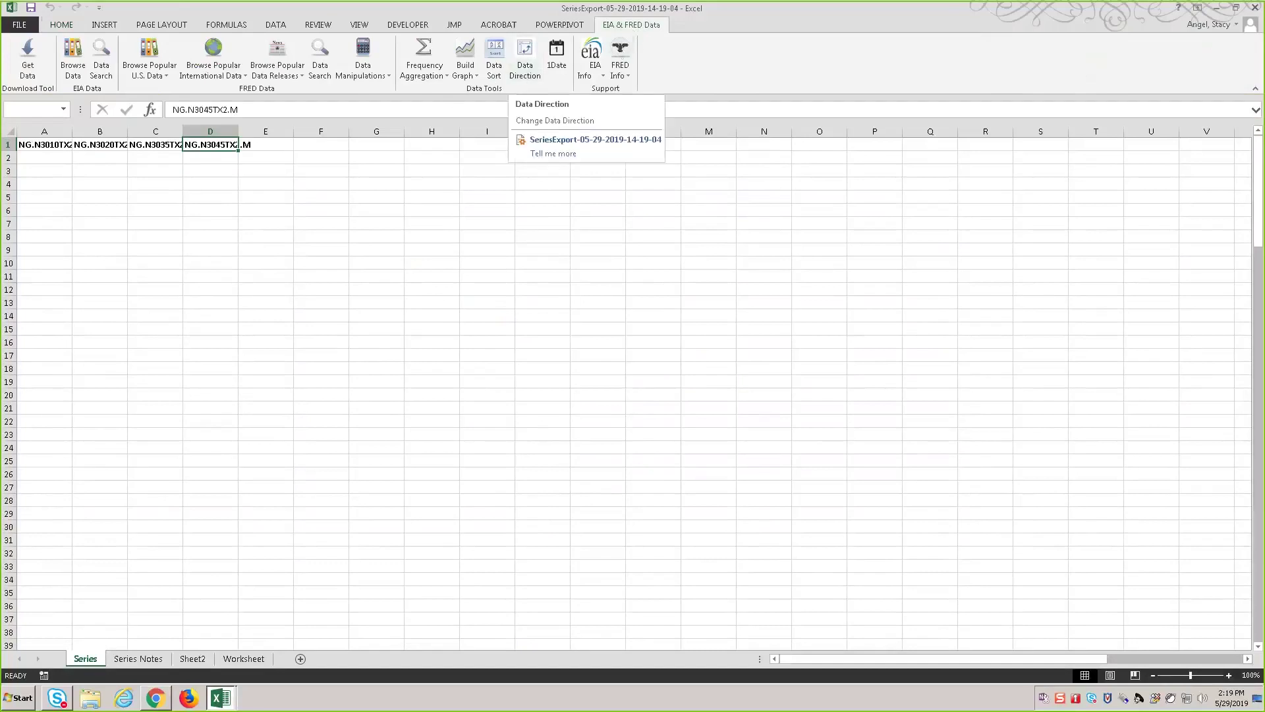
{"action": "left_click", "coordinate": [24, 62]}
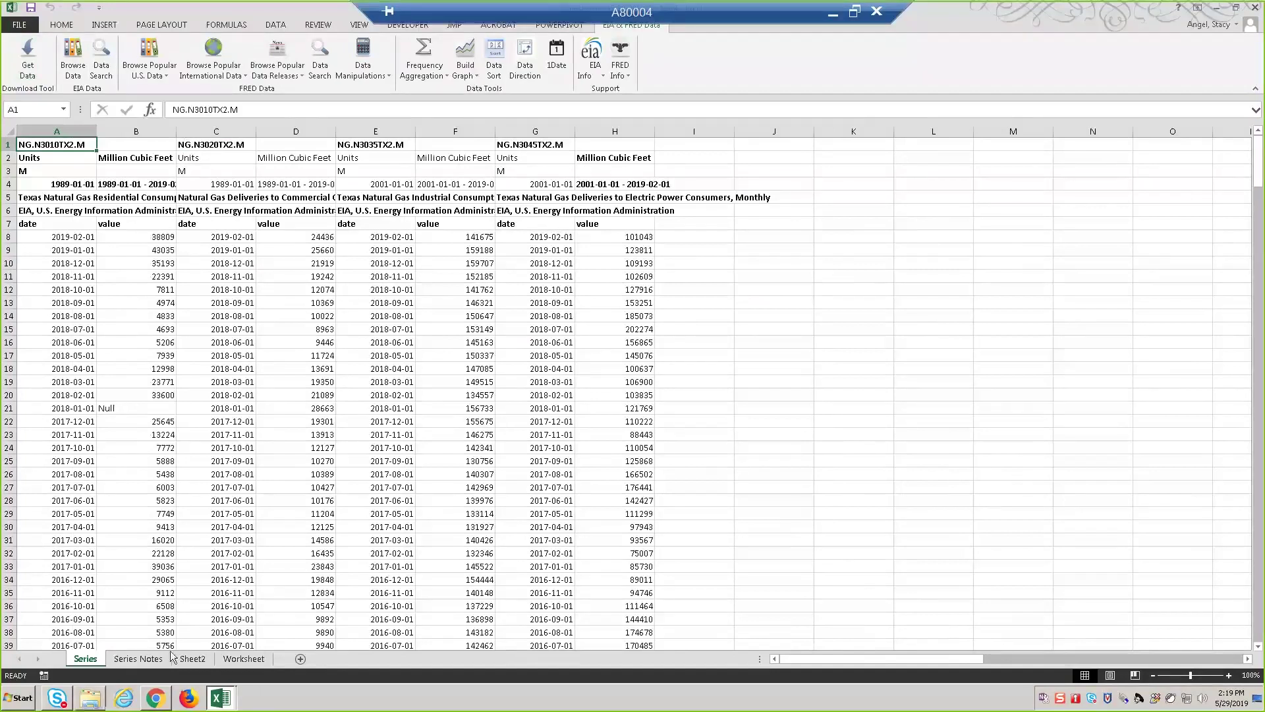
{"action": "left_click", "coordinate": [136, 660]}
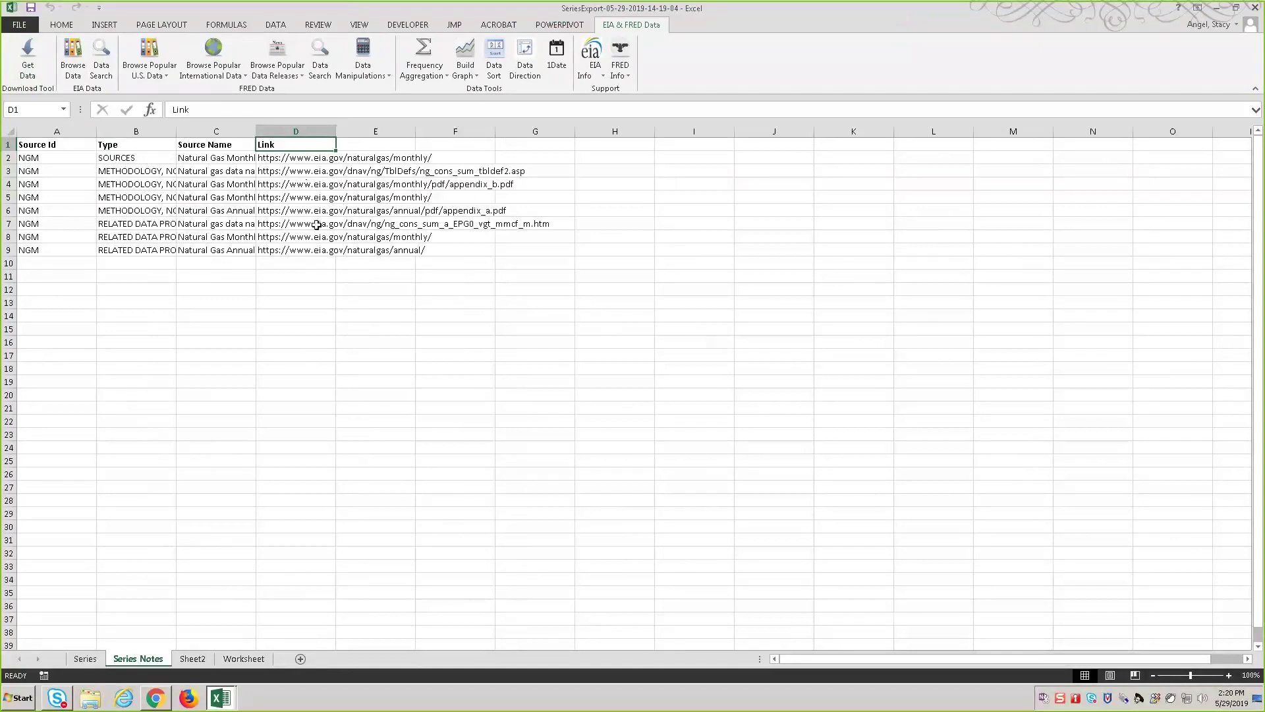
Step: Switch back to the Texas natural gas dashboard in Chrome and close the selected API series download dialog
{"action": "left_click", "coordinate": [158, 702]}
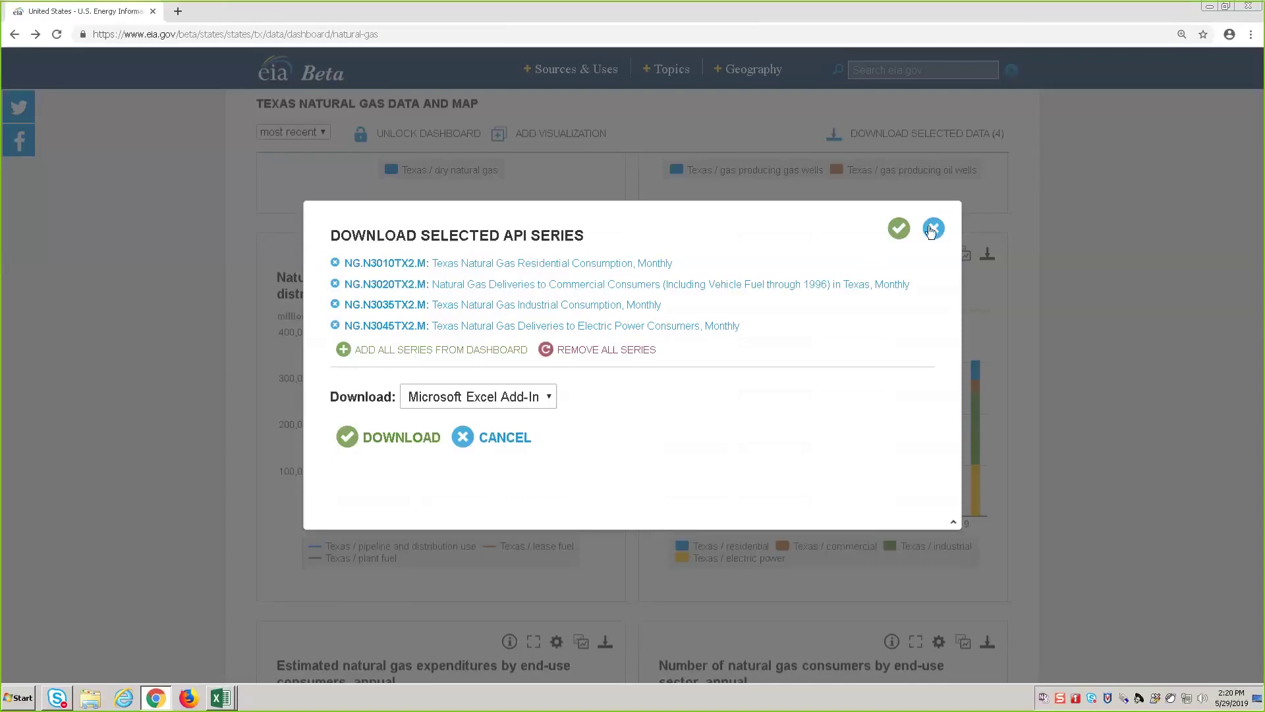
{"action": "left_click", "coordinate": [934, 229]}
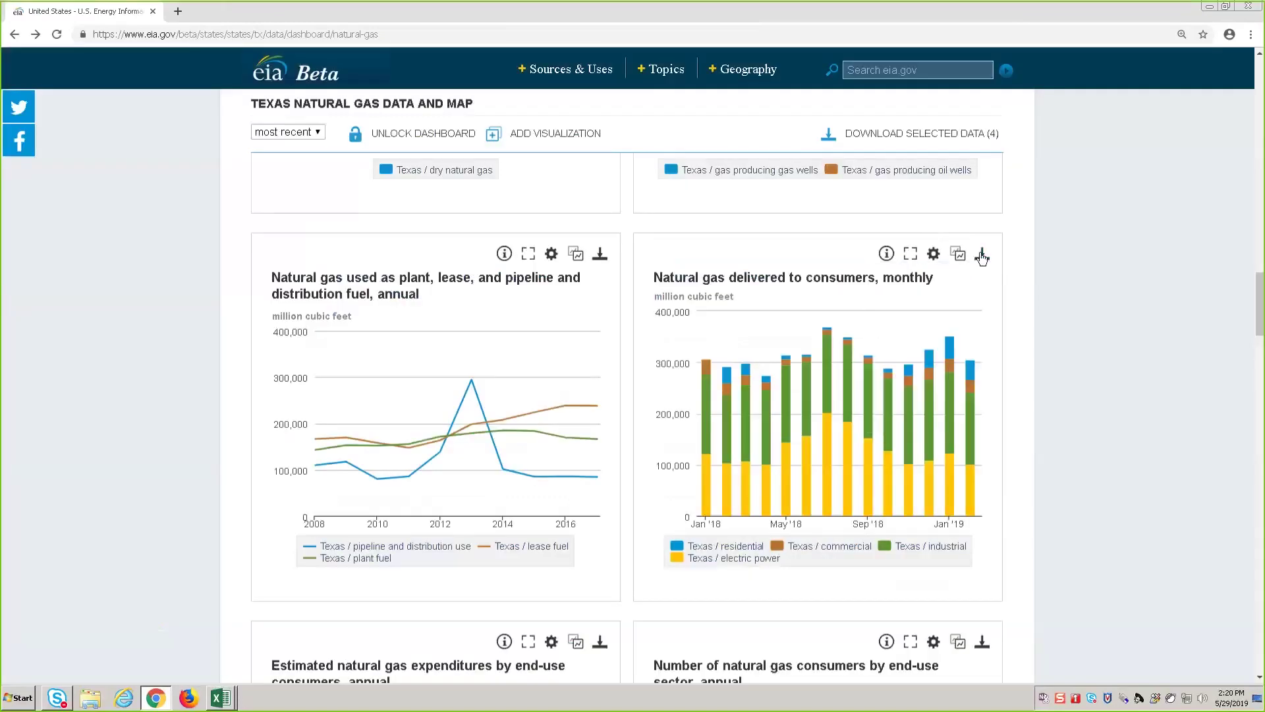
{"action": "mouse_move", "coordinate": [982, 257]}
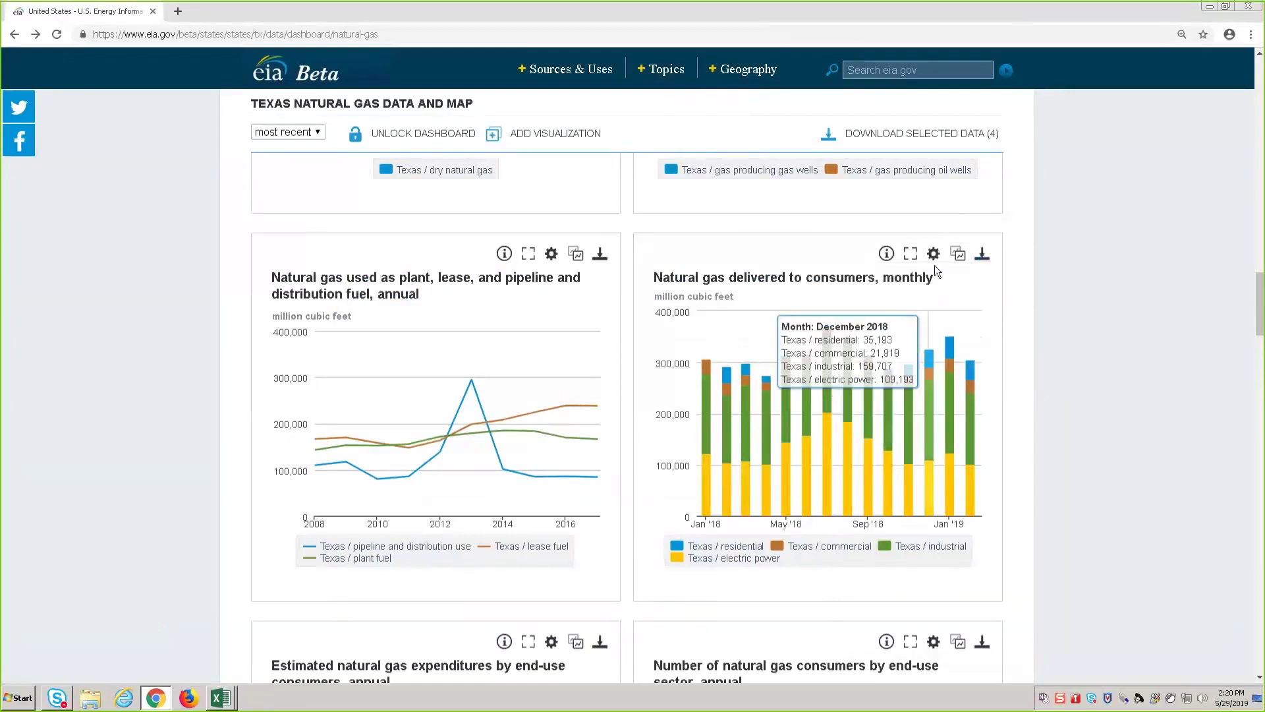
Step: Download the monthly natural gas delivered to consumers chart as a PDF and open the downloaded file
{"action": "left_click", "coordinate": [992, 257]}
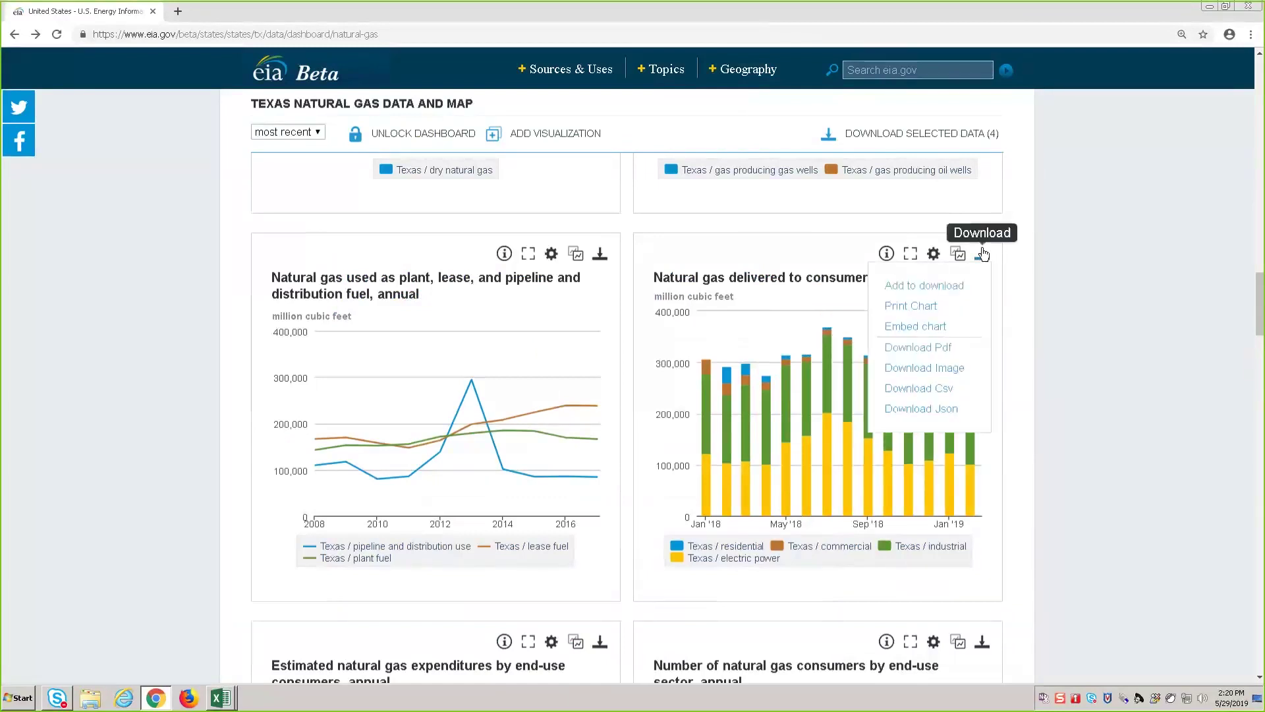
{"action": "left_click", "coordinate": [952, 356]}
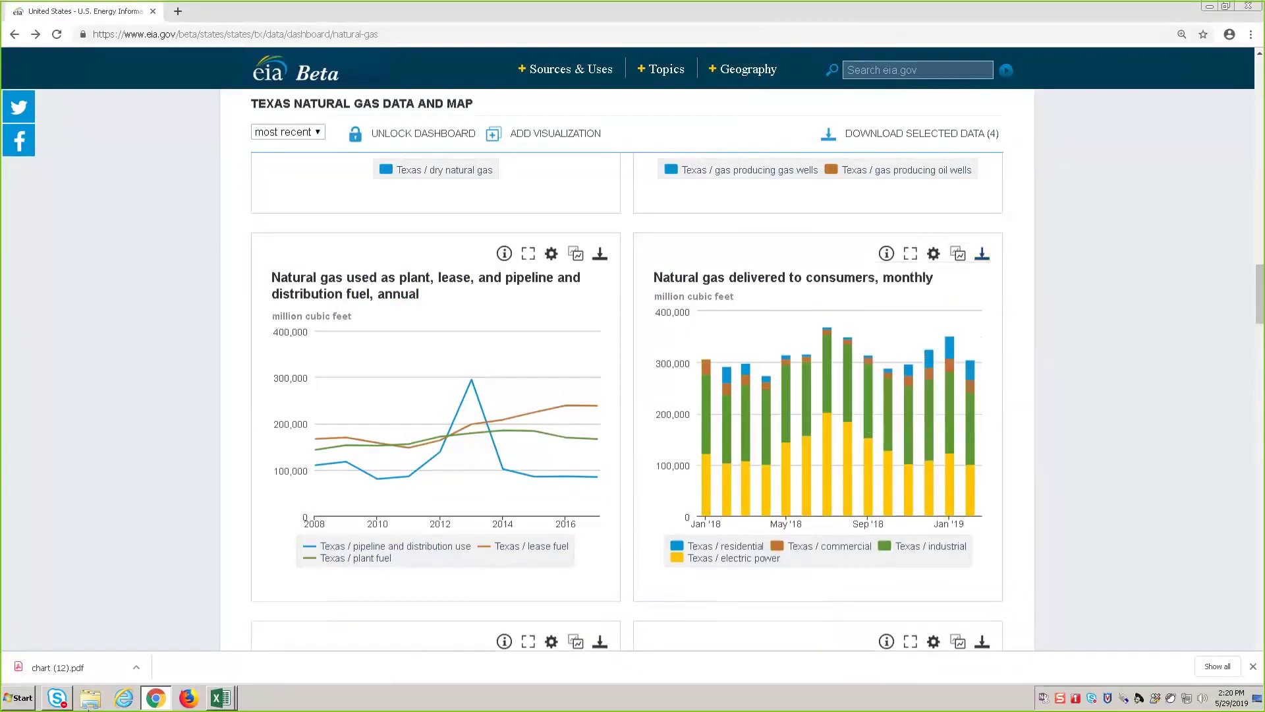
{"action": "left_click", "coordinate": [34, 669]}
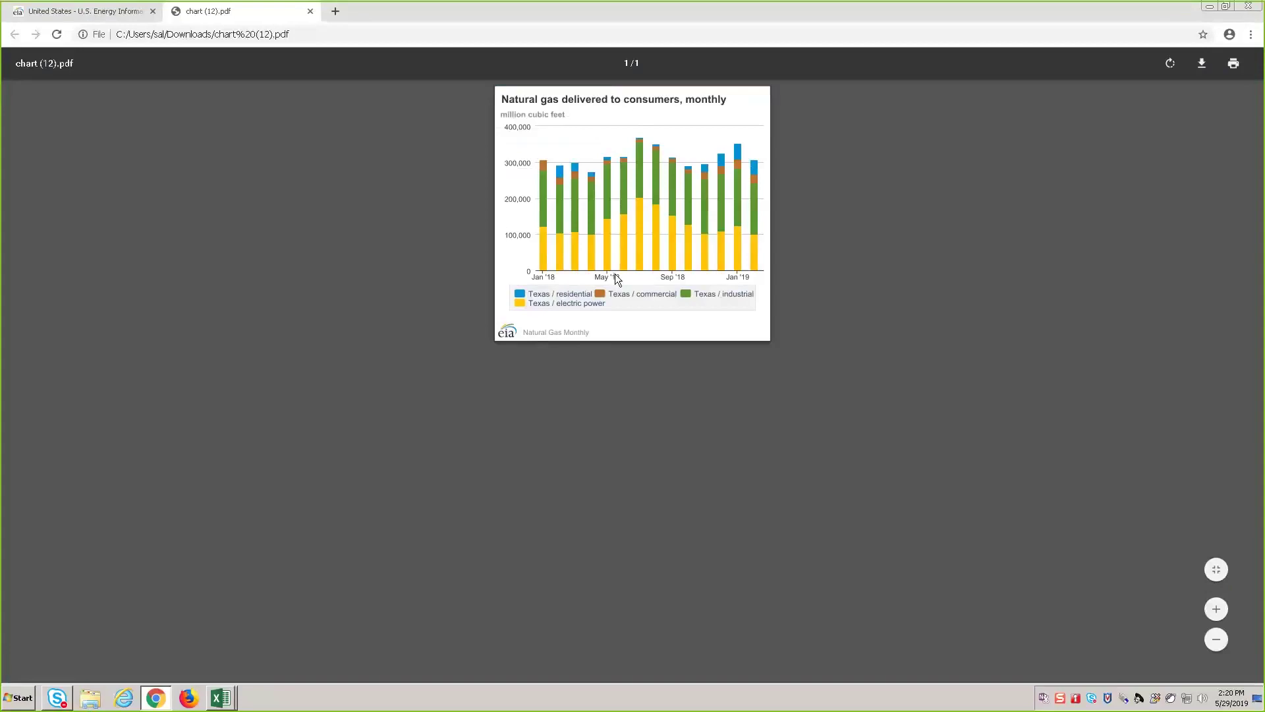
Step: Return to the Texas dashboard, open the Total energy data page, and examine its charts through consumption per capita by end-use sector
{"action": "left_click", "coordinate": [87, 11]}
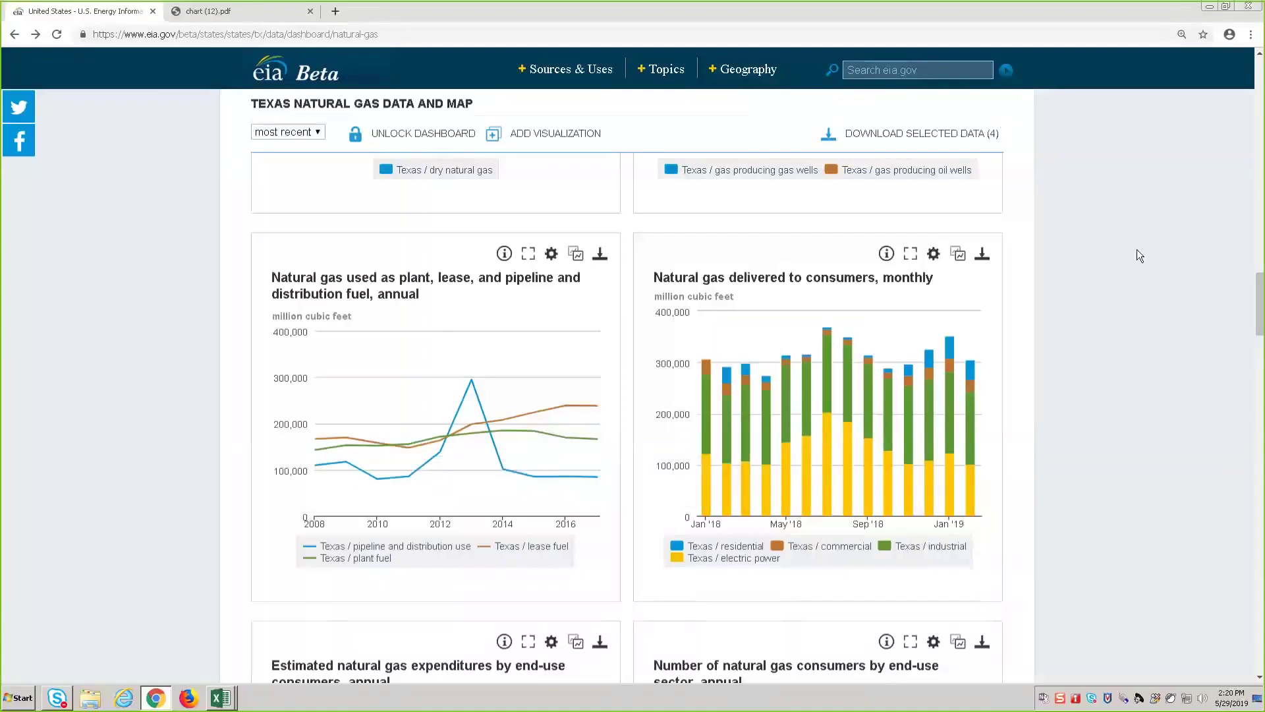
{"action": "scroll", "coordinate": [1137, 254], "scroll_direction": "up", "scroll_amount": 15}
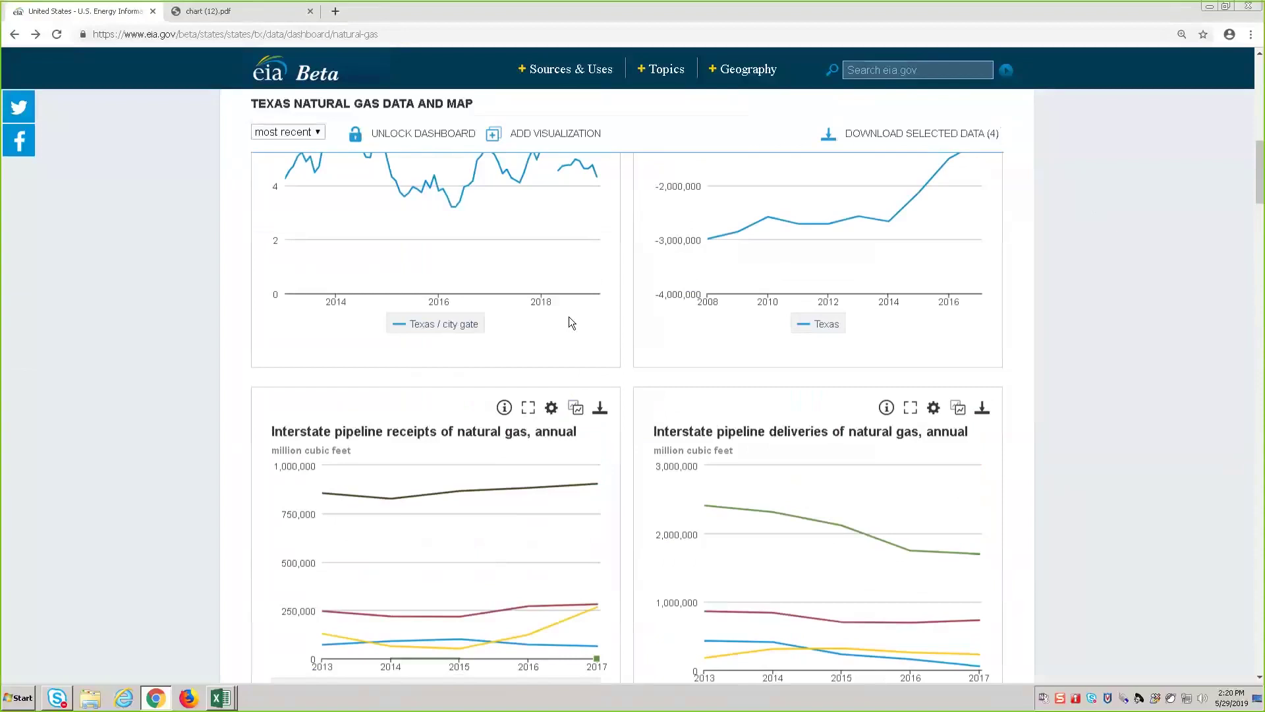
{"action": "scroll", "coordinate": [1110, 358], "scroll_direction": "up", "scroll_amount": 12}
{"action": "mouse_move", "coordinate": [340, 329]}
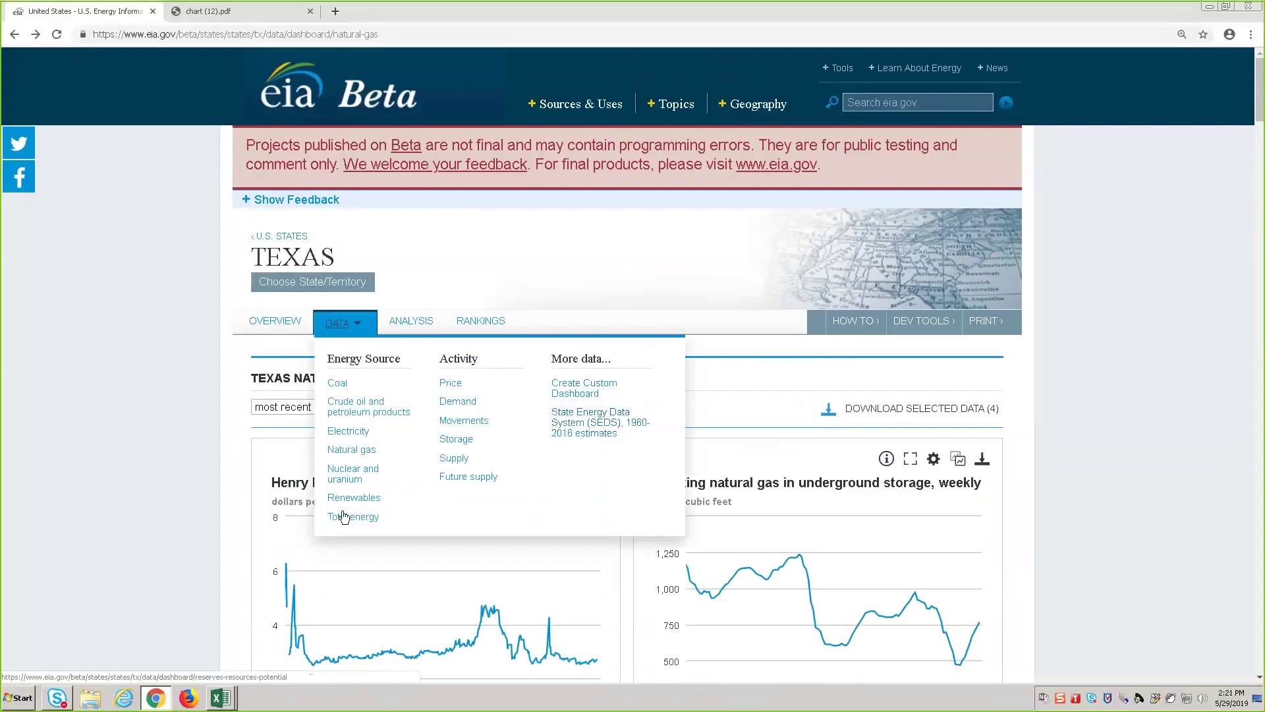
{"action": "left_click", "coordinate": [343, 520]}
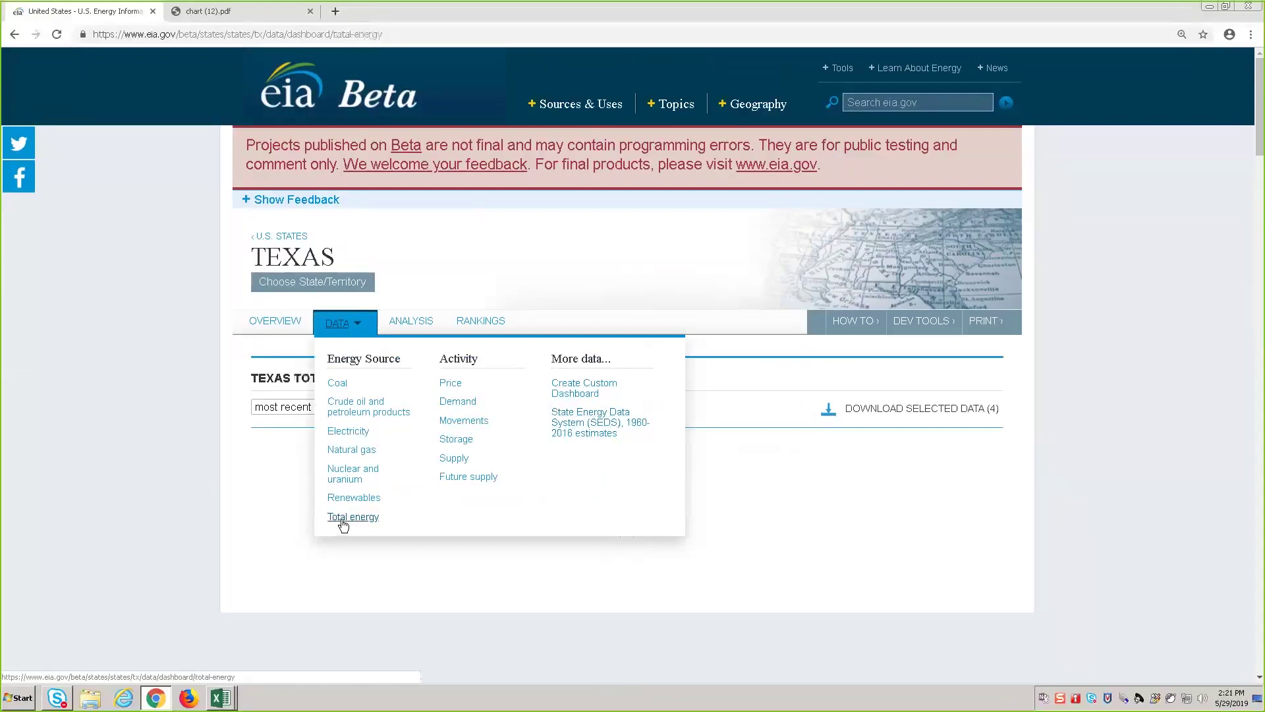
{"action": "scroll", "coordinate": [1148, 347], "scroll_direction": "down", "scroll_amount": 1}
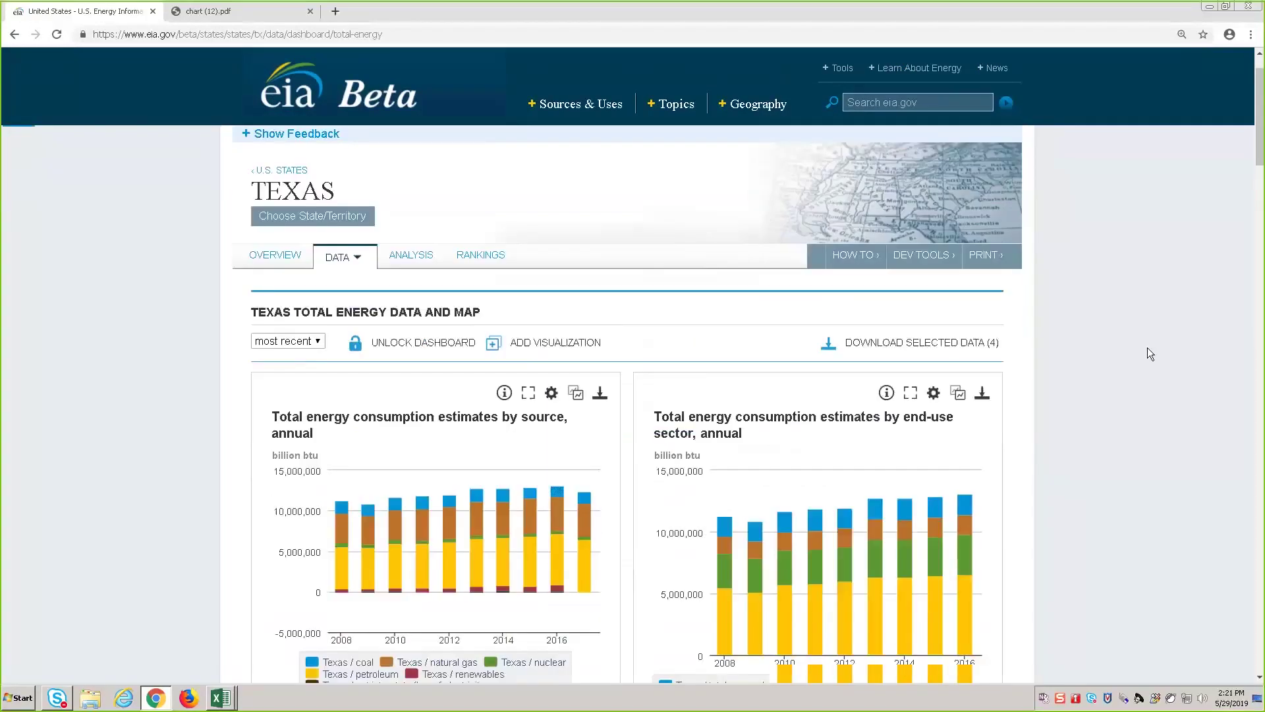
{"action": "scroll", "coordinate": [1148, 347], "scroll_direction": "down", "scroll_amount": 9}
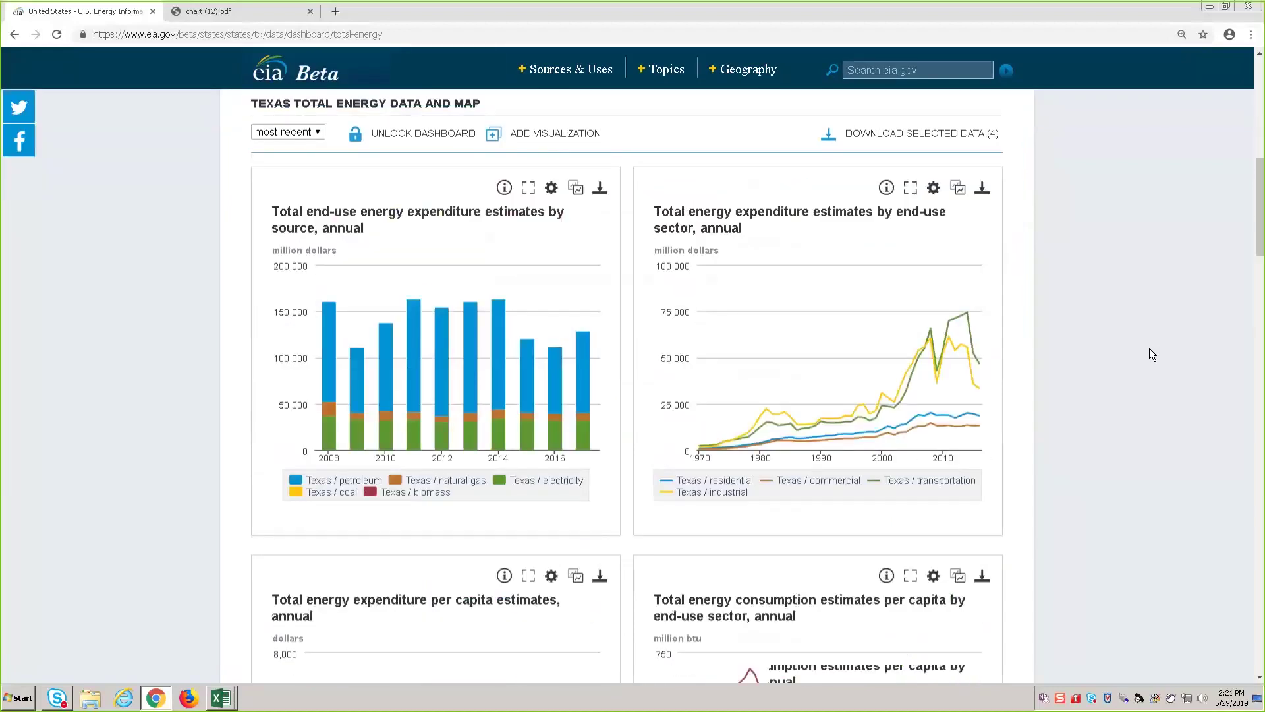
{"action": "scroll", "coordinate": [1152, 355], "scroll_direction": "down", "scroll_amount": 6}
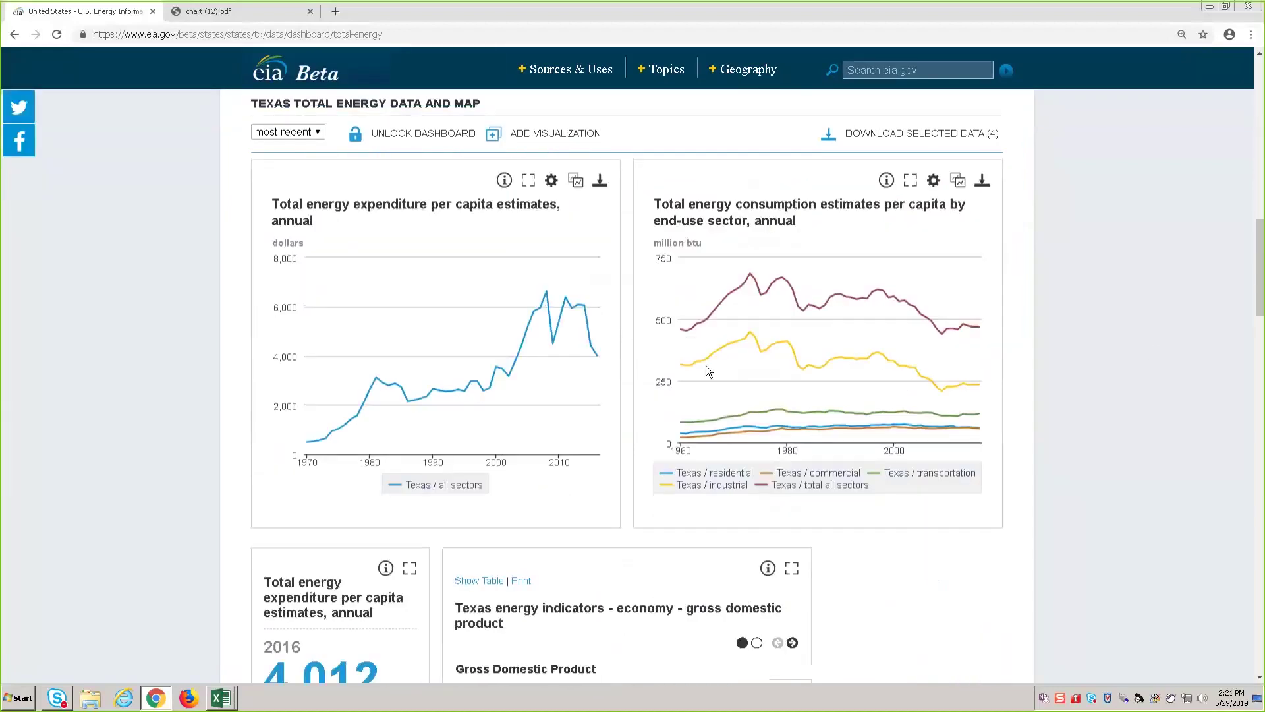
{"action": "mouse_move", "coordinate": [979, 304]}
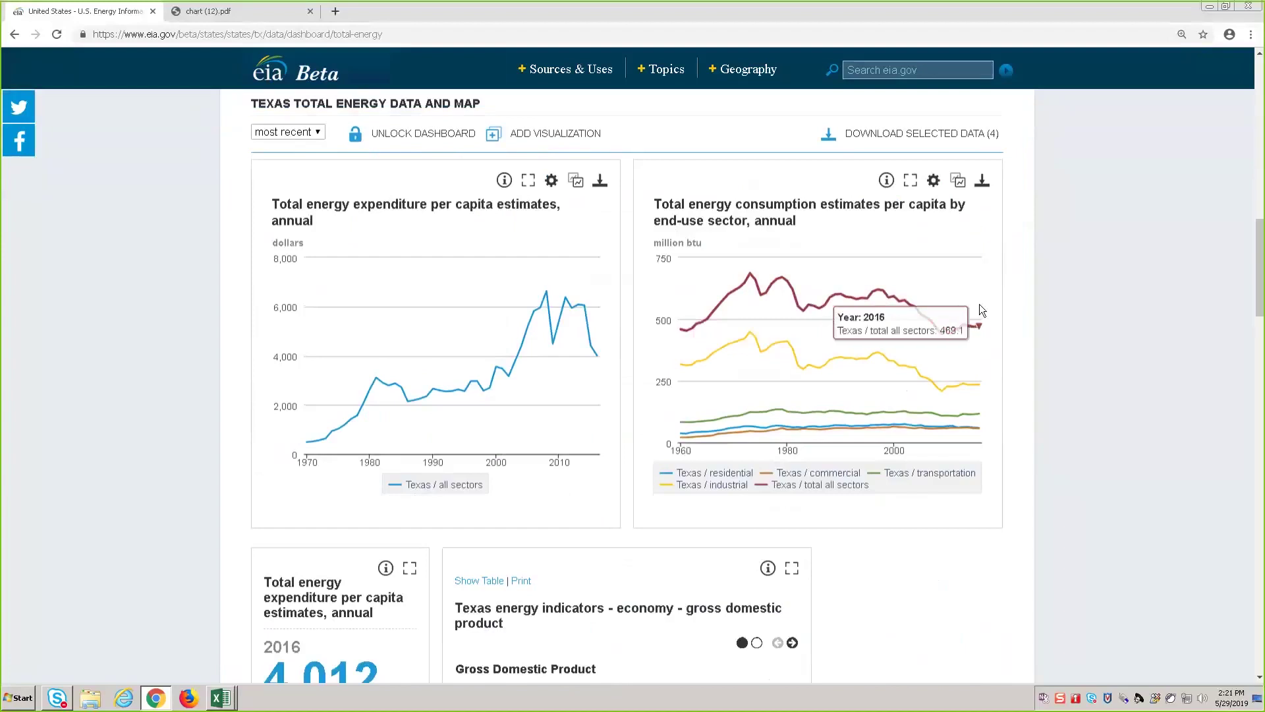
Step: Open the Texas Electricity data dashboard and view the daily nuclear capacity and outages chart
{"action": "scroll", "coordinate": [1050, 323], "scroll_direction": "up", "scroll_amount": 8}
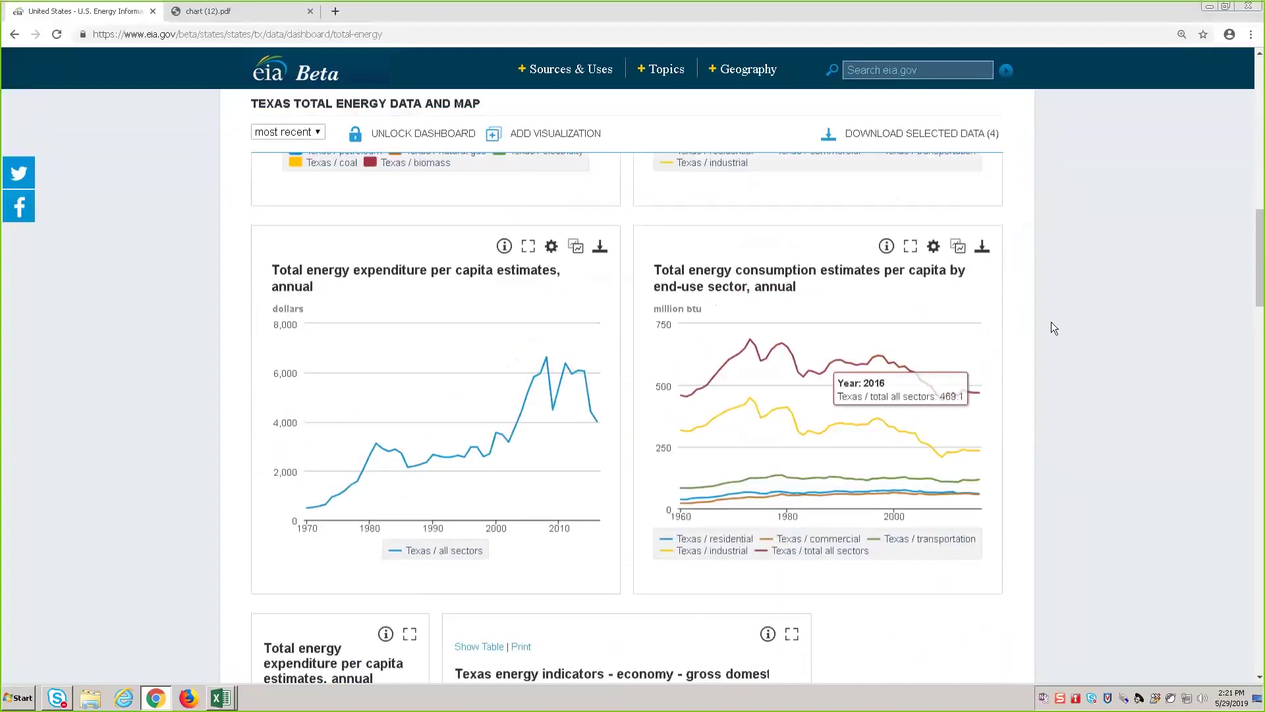
{"action": "scroll", "coordinate": [1052, 326], "scroll_direction": "up", "scroll_amount": 5}
{"action": "left_click", "coordinate": [342, 323]}
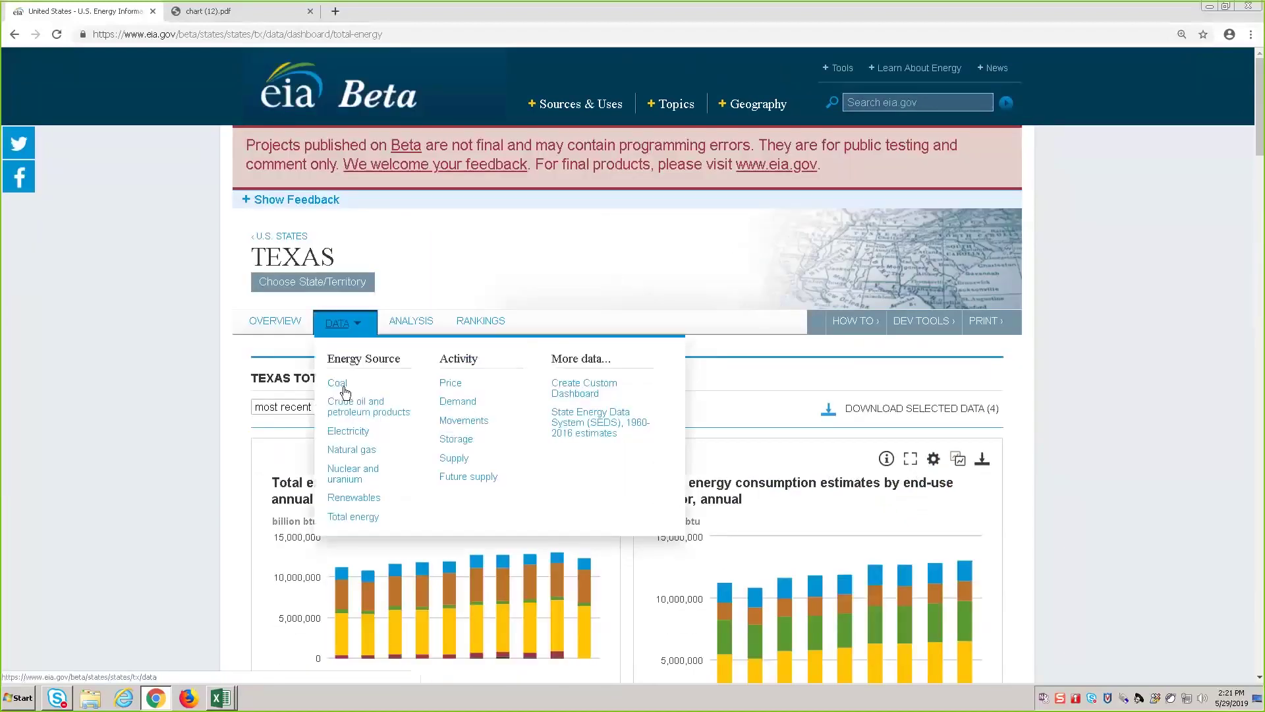
{"action": "left_click", "coordinate": [349, 432]}
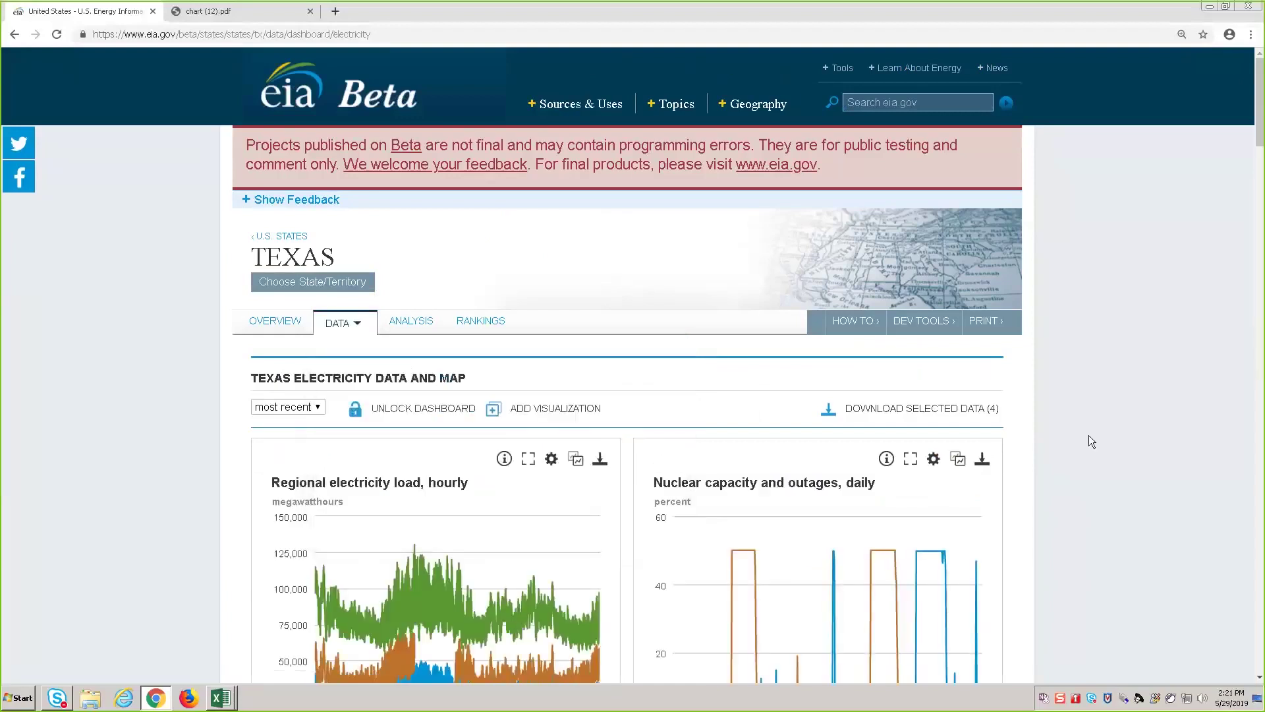
{"action": "scroll", "coordinate": [1089, 435], "scroll_direction": "down", "scroll_amount": 3}
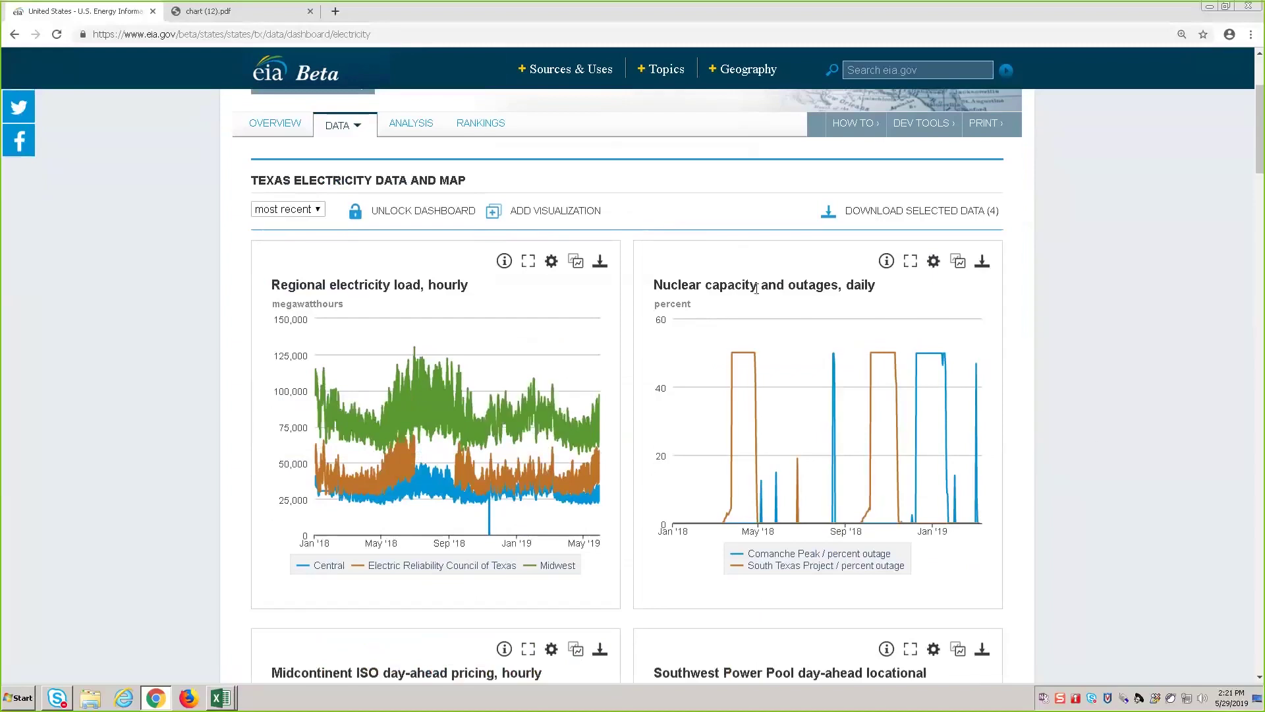
{"action": "mouse_move", "coordinate": [891, 442]}
Step: Open the embed HTML for the daily nuclear capacity and outages chart
{"action": "scroll", "coordinate": [1214, 344], "scroll_direction": "up", "scroll_amount": 3}
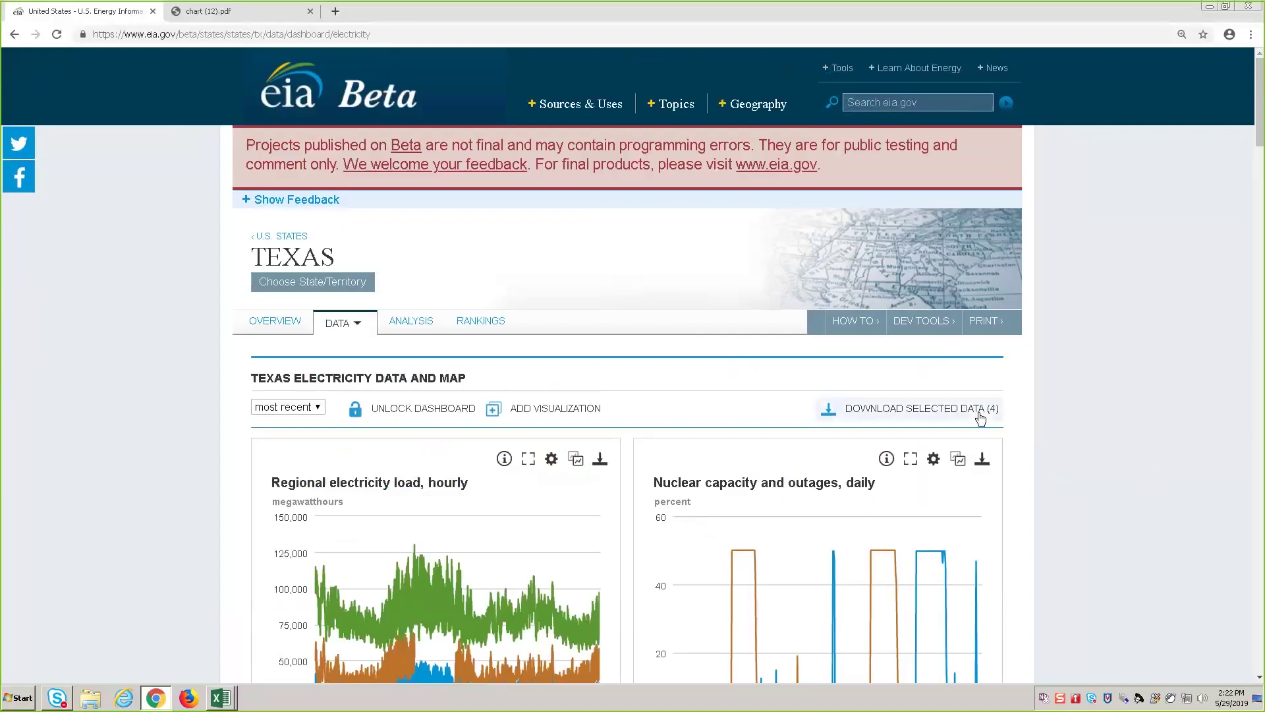
{"action": "left_click", "coordinate": [983, 459]}
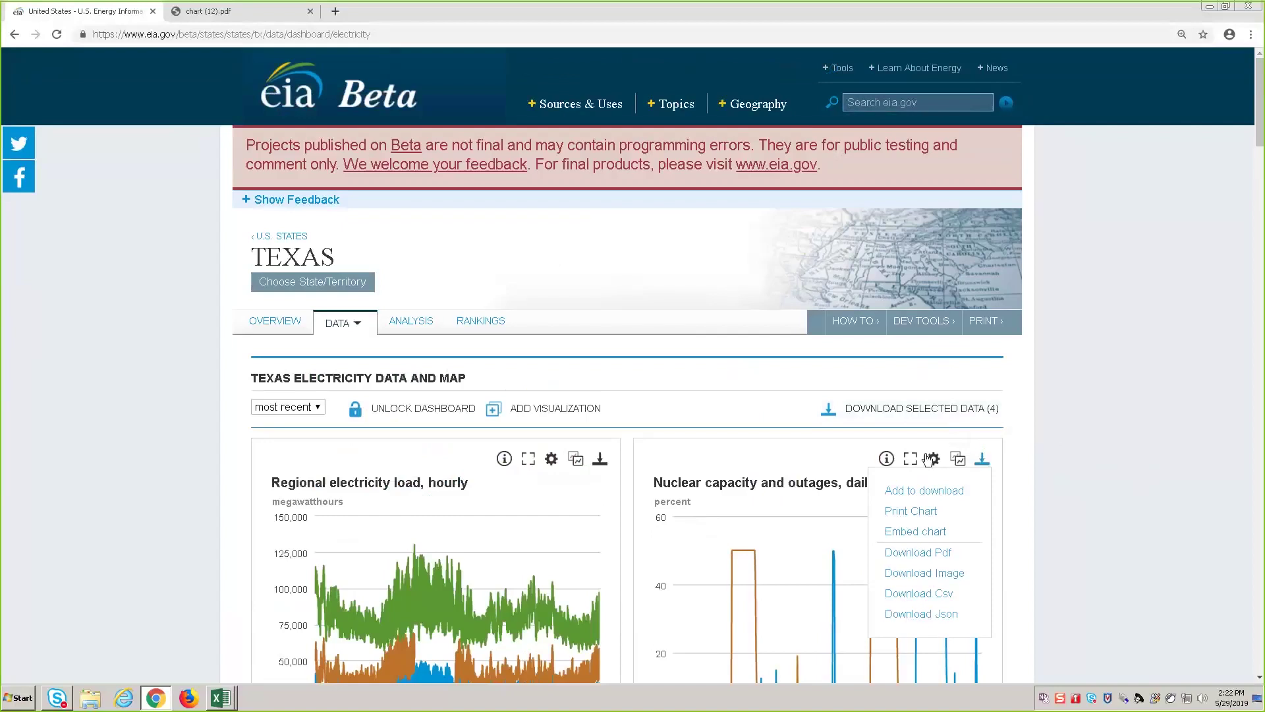
{"action": "left_click", "coordinate": [1140, 428]}
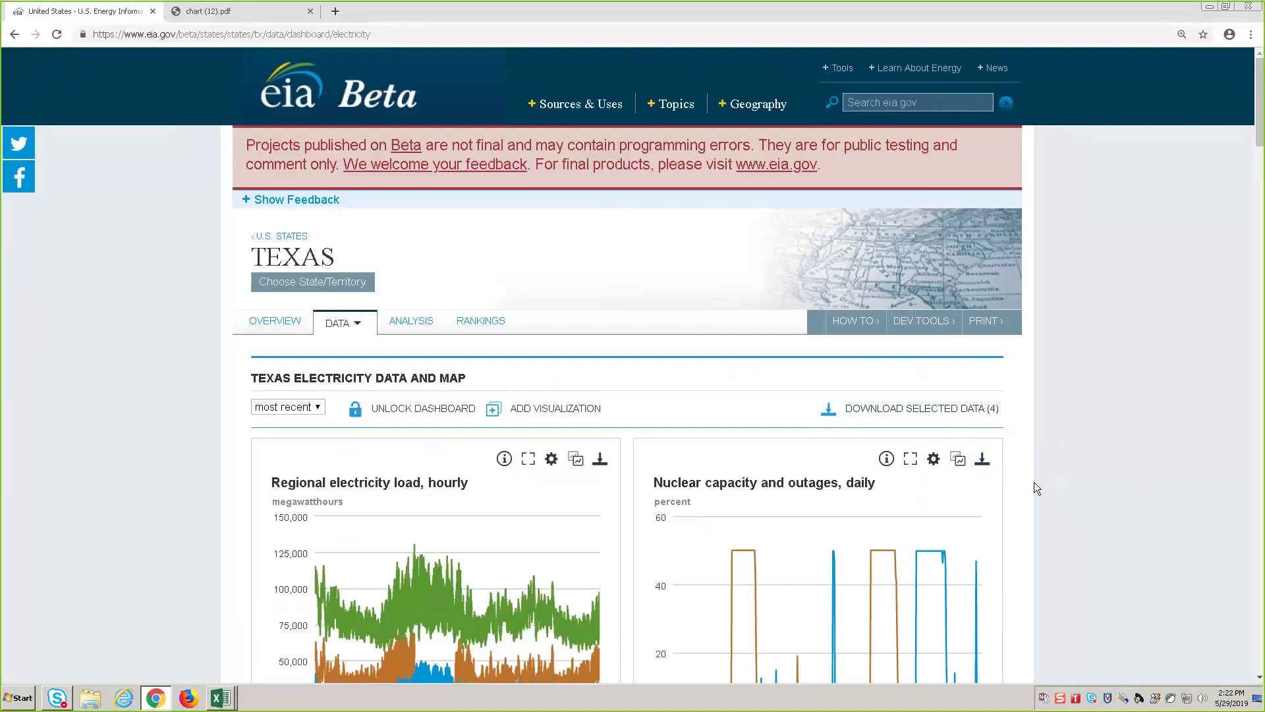
{"action": "left_click", "coordinate": [983, 461]}
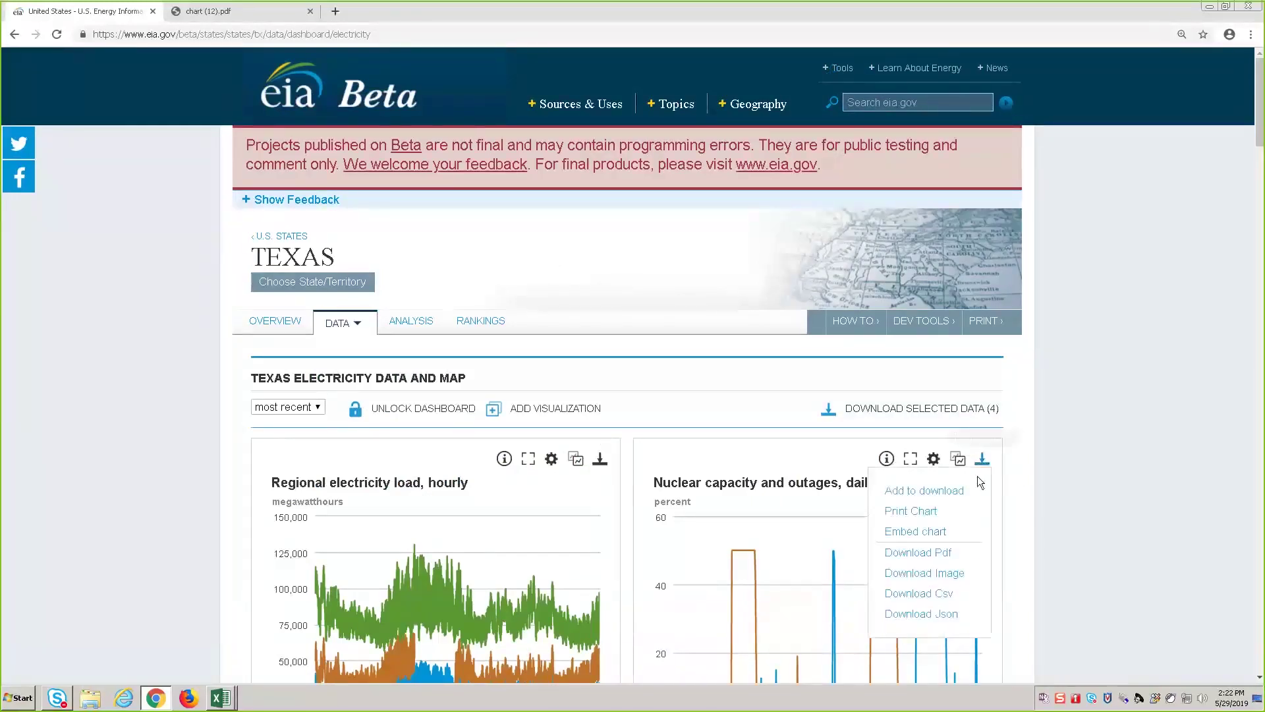
{"action": "scroll", "coordinate": [978, 475], "scroll_direction": "down", "scroll_amount": 2}
{"action": "left_click", "coordinate": [990, 336]}
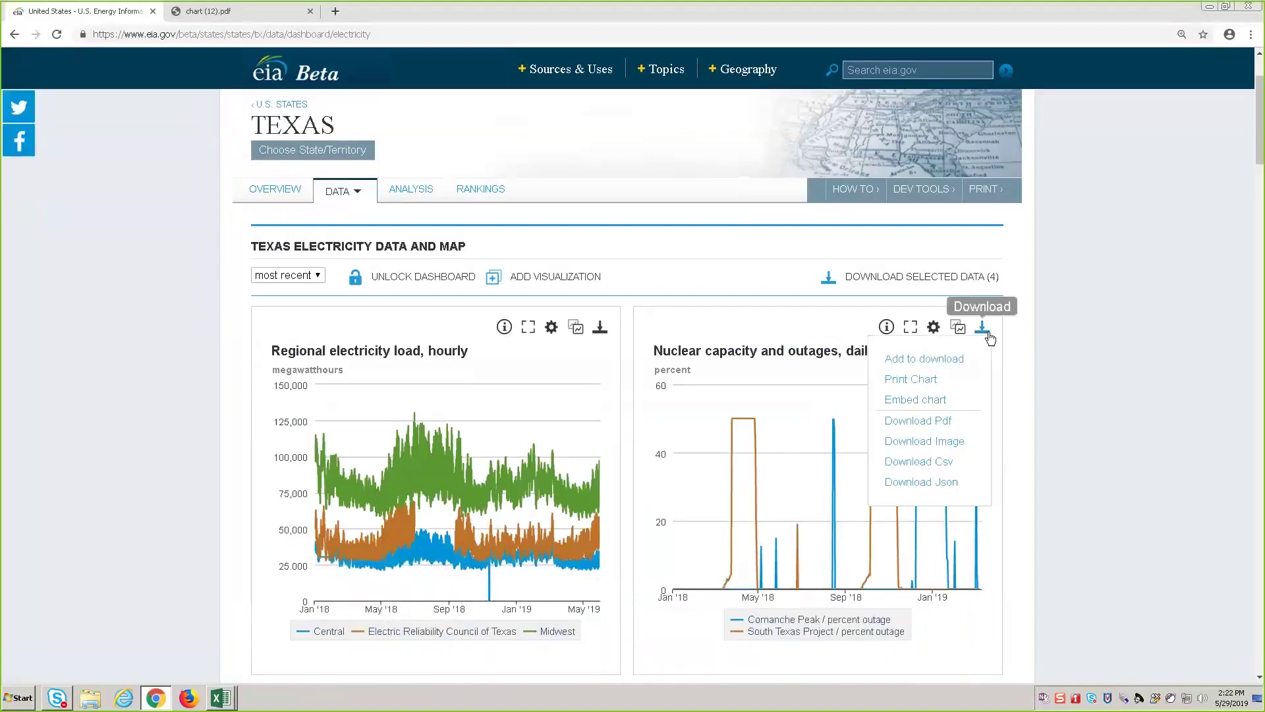
{"action": "left_click", "coordinate": [916, 401]}
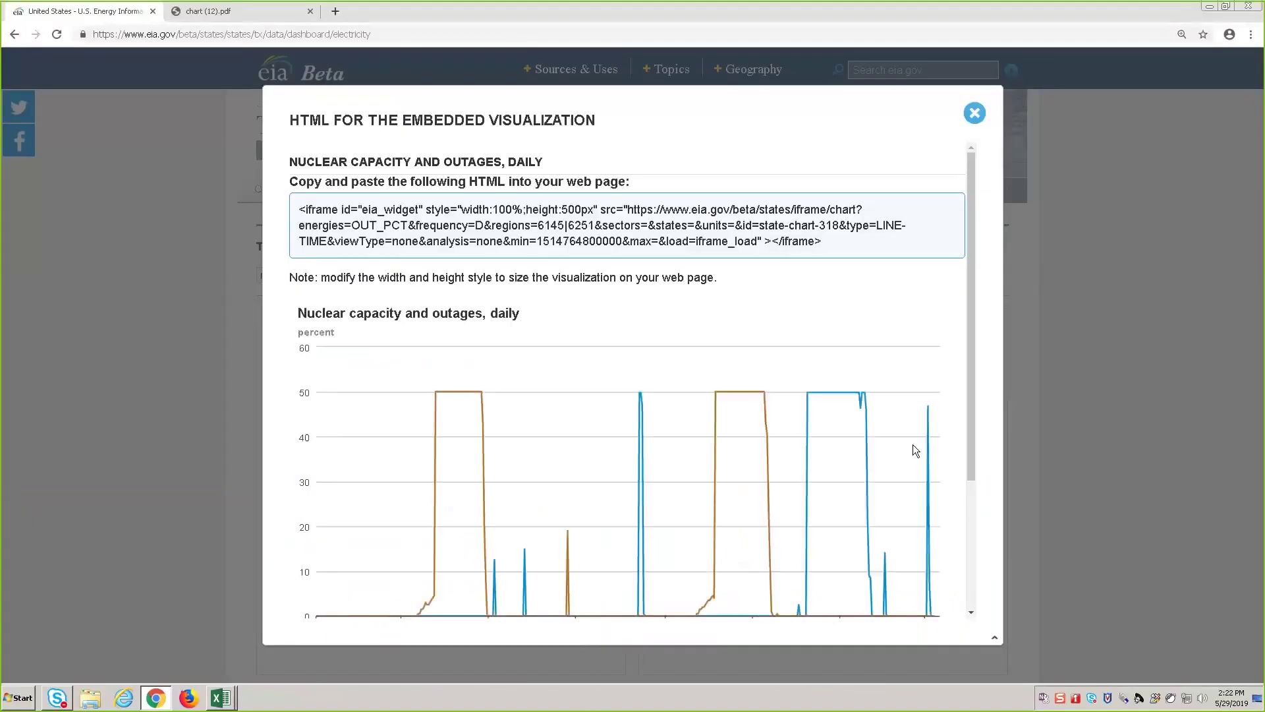
Step: Highlight the full iframe code for the embedded nuclear outages chart, clear the selection, and close the embed dialog
{"action": "mouse_move", "coordinate": [972, 429]}
{"action": "left_mouse_down"}
{"action": "mouse_move", "coordinate": [969, 488]}
{"action": "mouse_move", "coordinate": [971, 427]}
{"action": "left_mouse_up"}
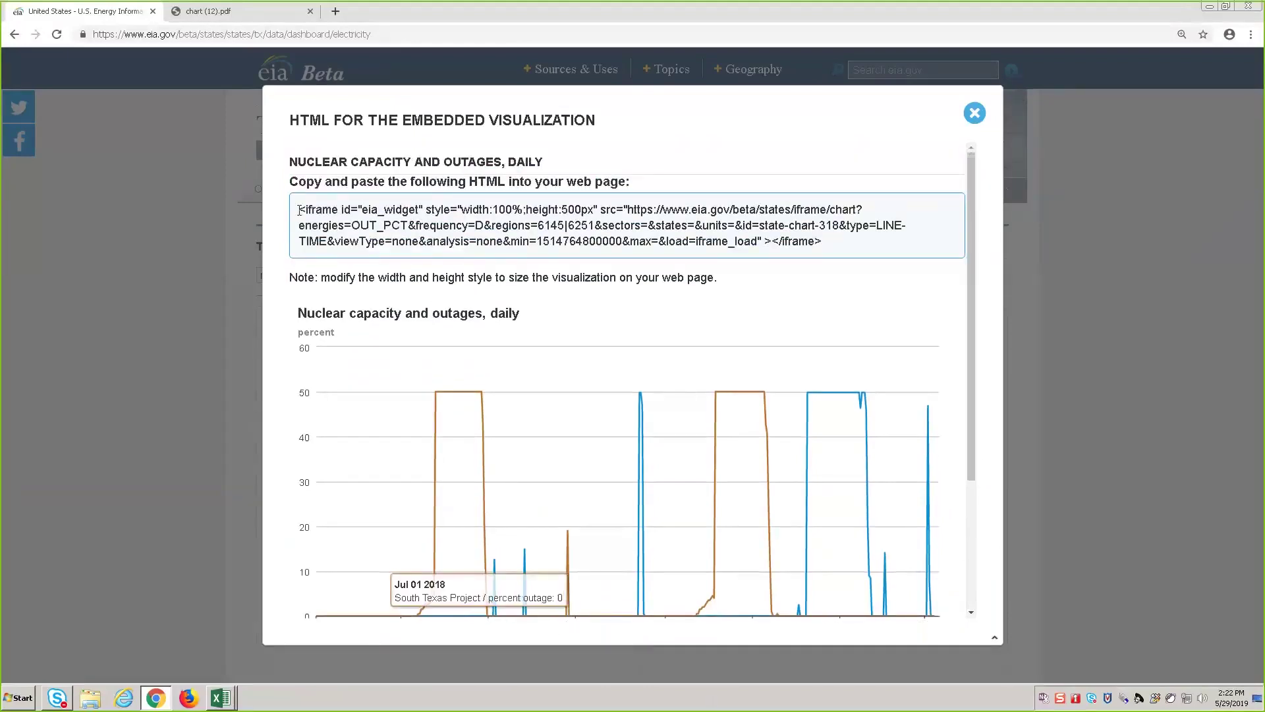
{"action": "left_click_drag", "start_coordinate": [300, 210], "coordinate": [627, 209]}
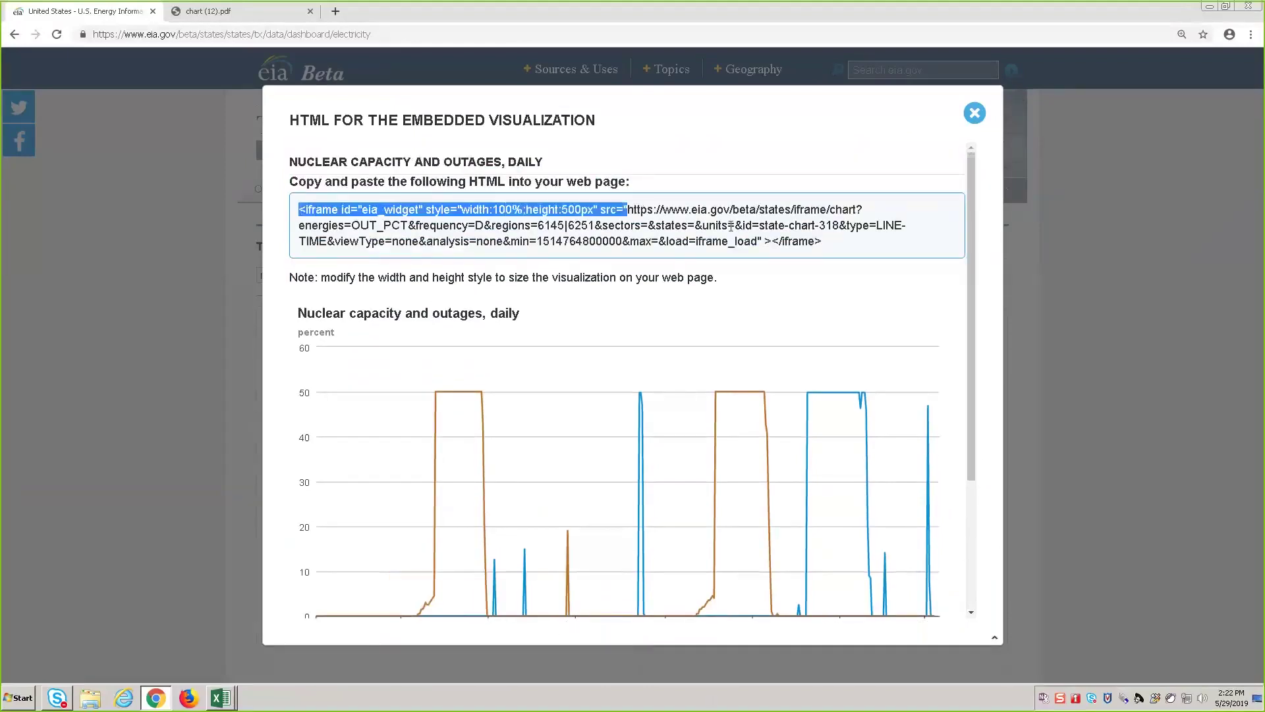
{"action": "left_click_drag", "start_coordinate": [730, 225], "coordinate": [834, 262]}
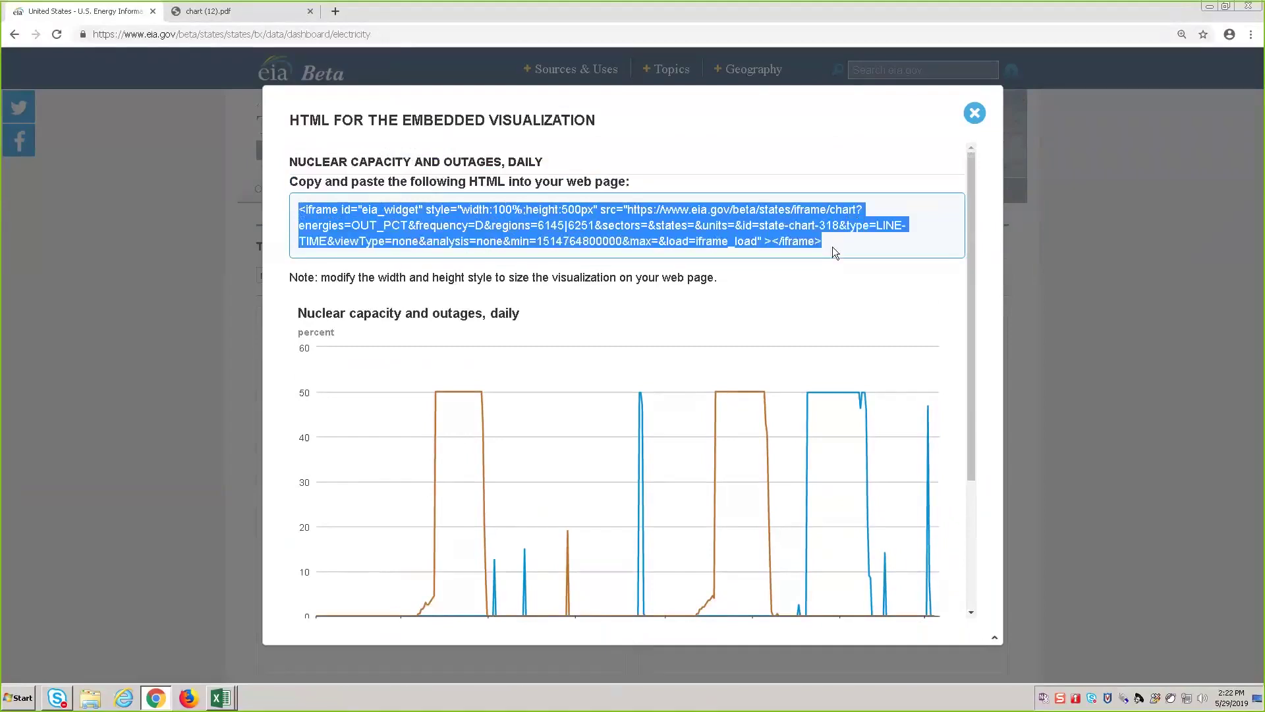
{"action": "left_click", "coordinate": [802, 262]}
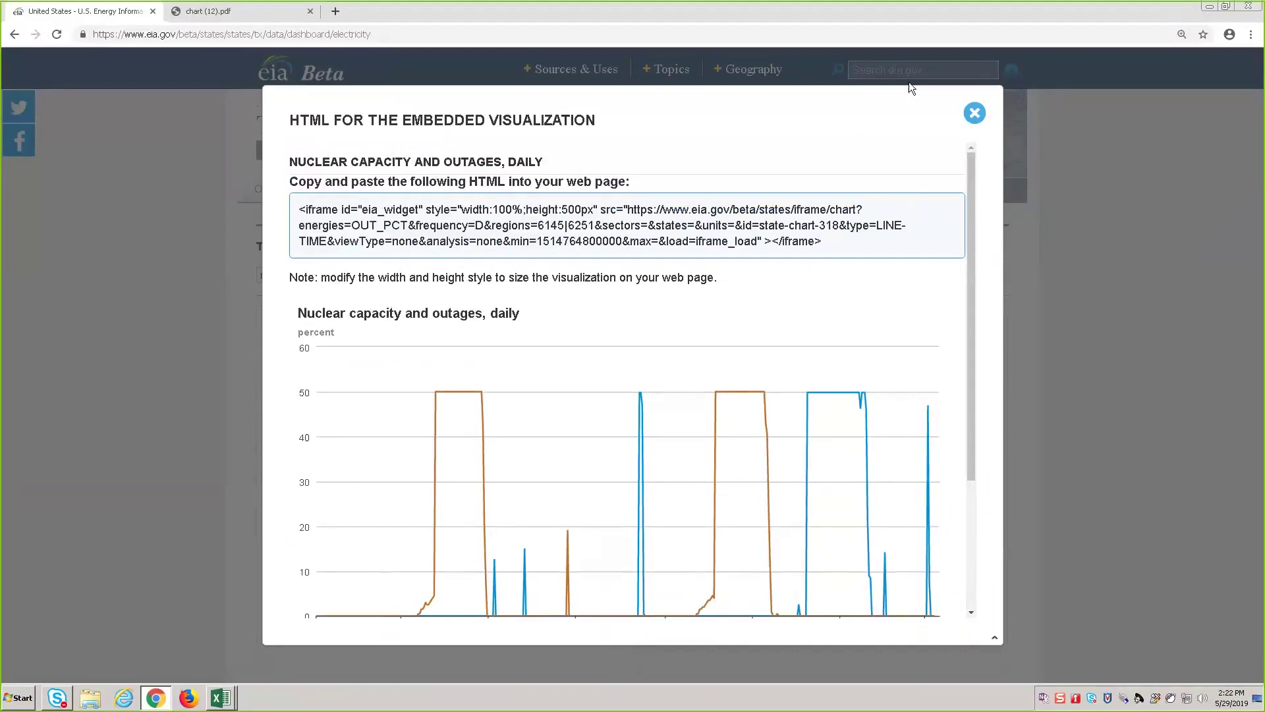
{"action": "left_click", "coordinate": [975, 113]}
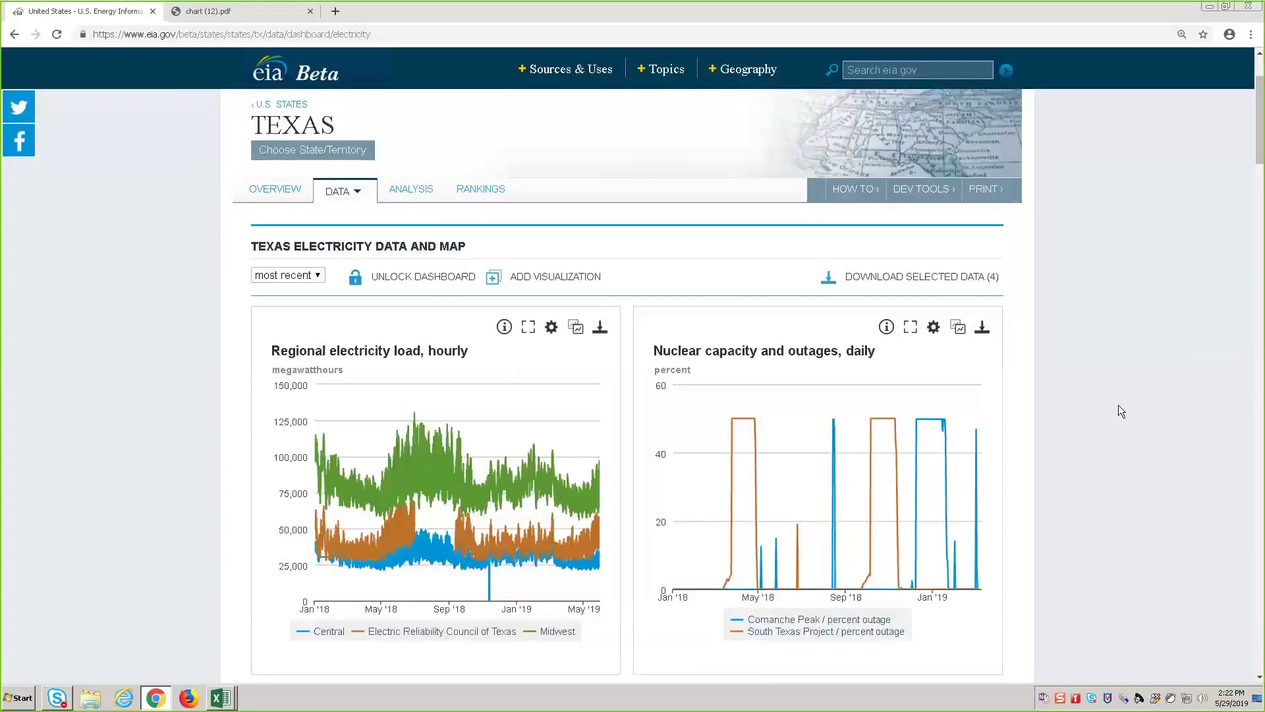
Step: Open the Texas developer tools page and review the graph embedding instructions down to the Embed Ranking Widget section
{"action": "left_click", "coordinate": [924, 191]}
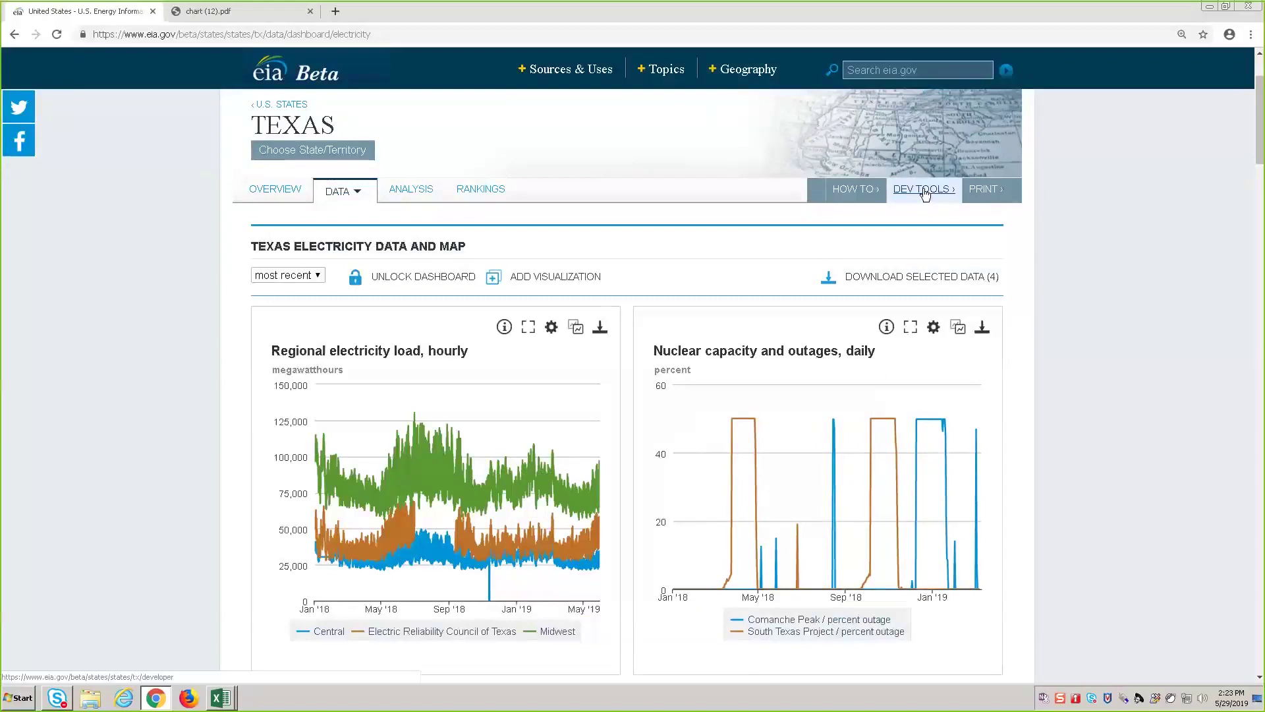
{"action": "scroll", "coordinate": [956, 366], "scroll_direction": "down", "scroll_amount": 1}
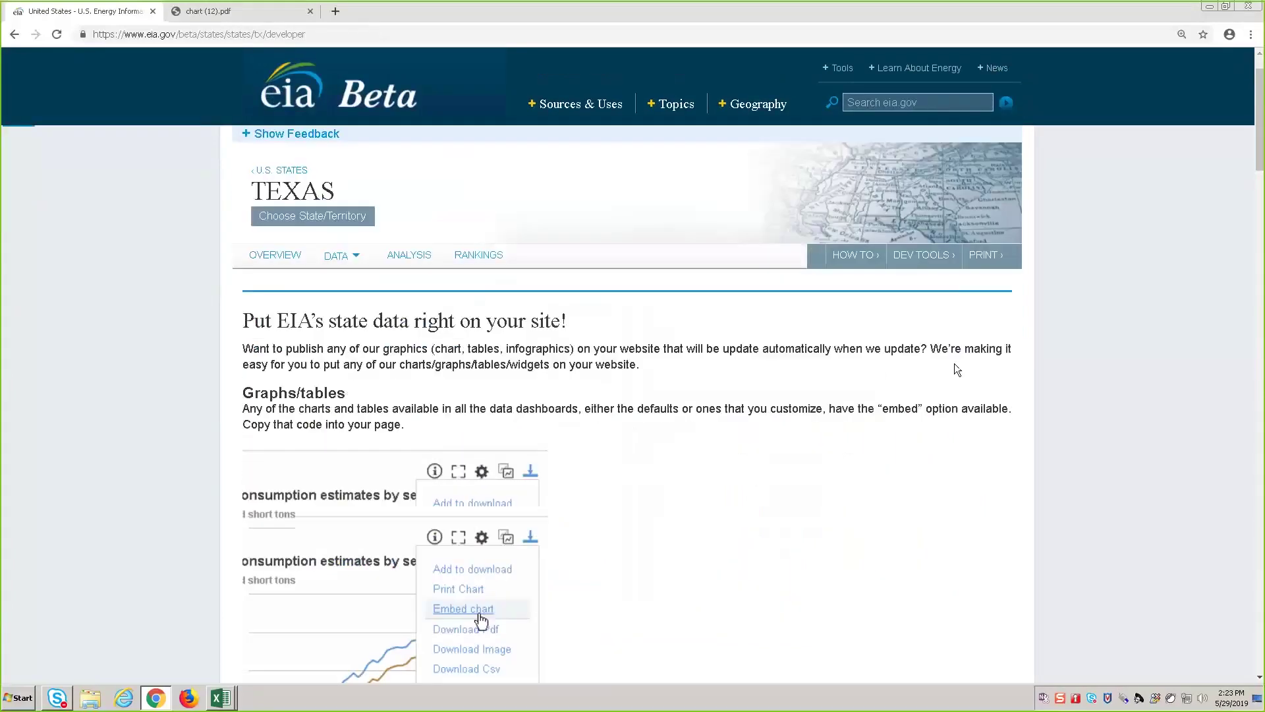
{"action": "scroll", "coordinate": [367, 395], "scroll_direction": "down", "scroll_amount": 2}
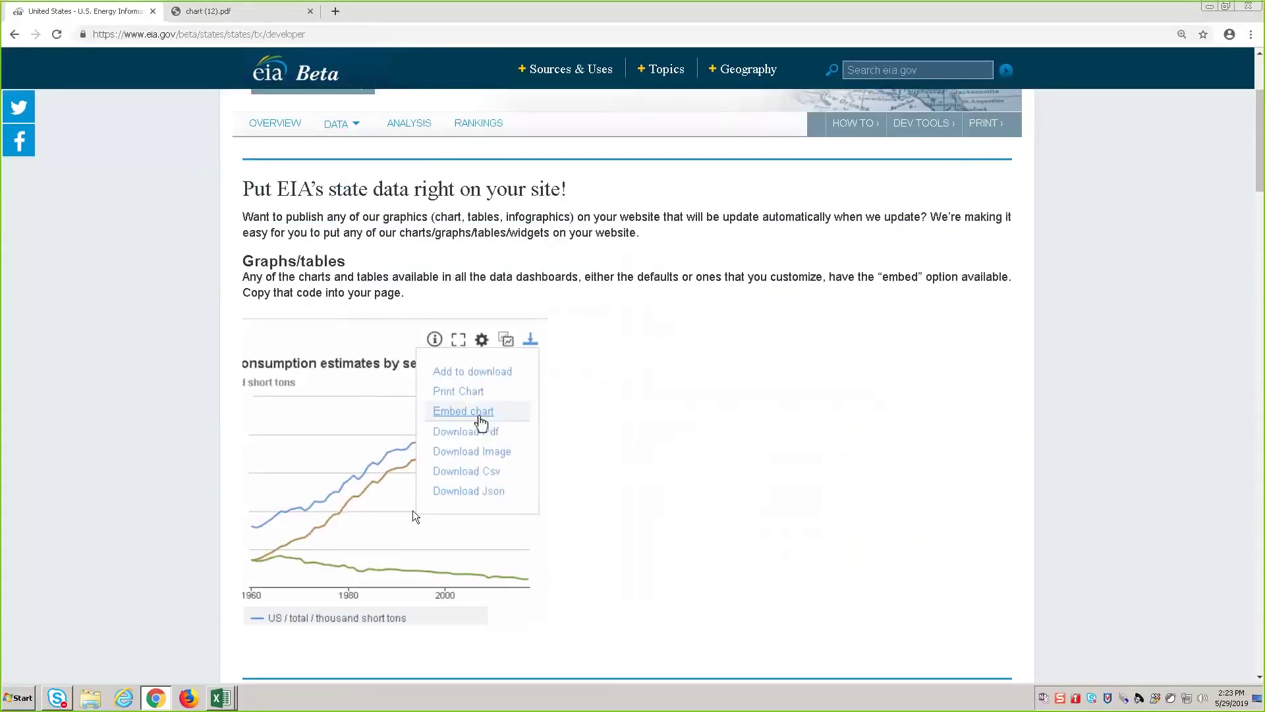
{"action": "scroll", "coordinate": [731, 398], "scroll_direction": "down", "scroll_amount": 5}
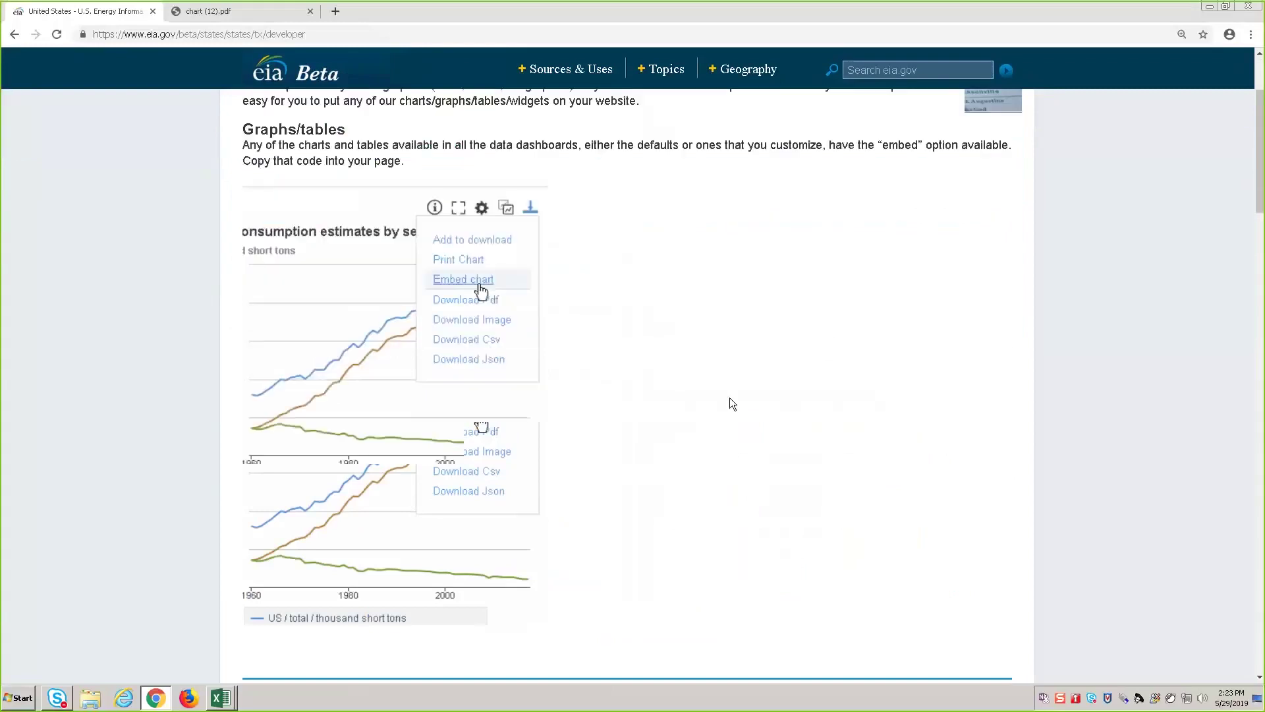
{"action": "scroll", "coordinate": [730, 398], "scroll_direction": "down", "scroll_amount": 2}
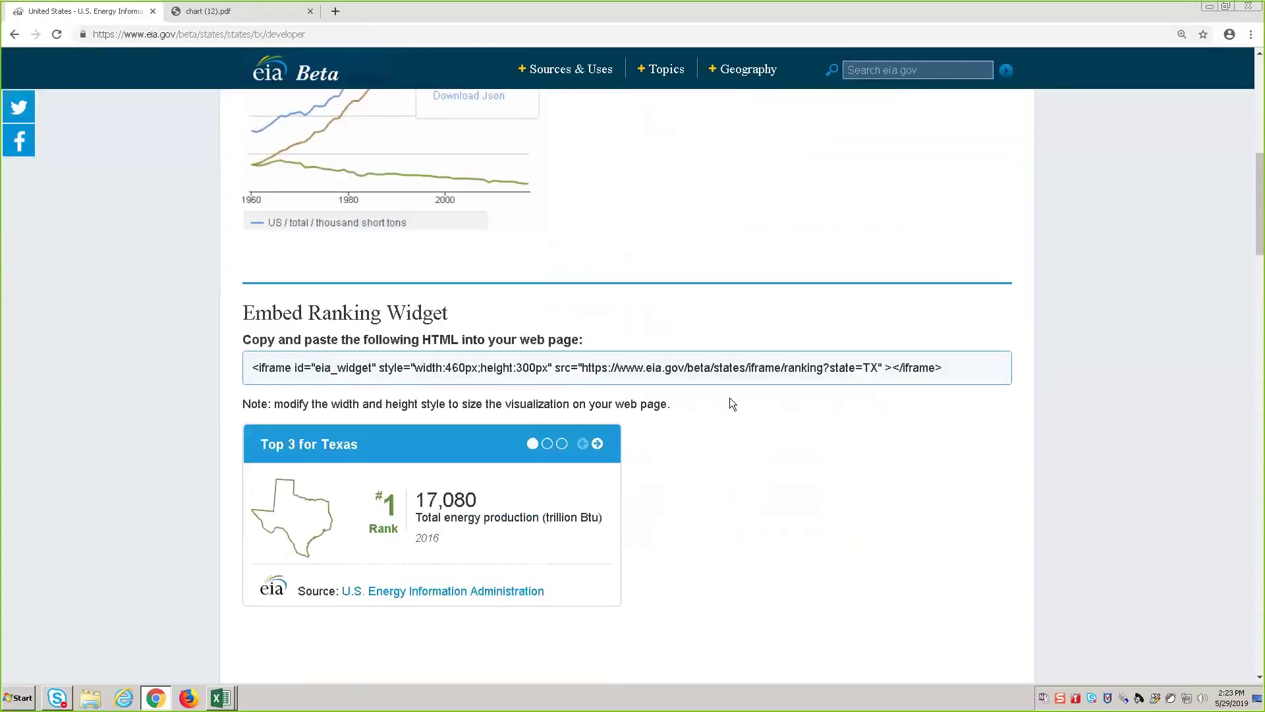
{"action": "scroll", "coordinate": [751, 398], "scroll_direction": "down", "scroll_amount": 1}
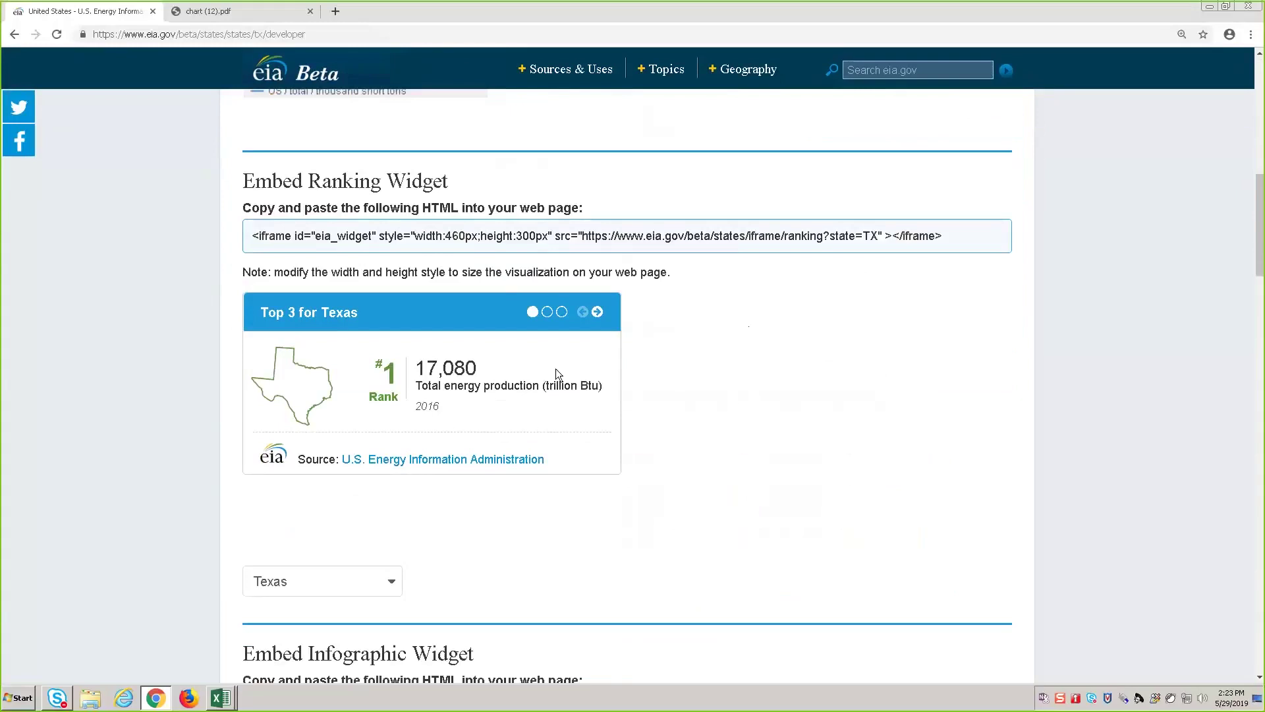
Step: Set the state of the Embed Ranking Widget to New Hampshire
{"action": "left_click", "coordinate": [383, 597]}
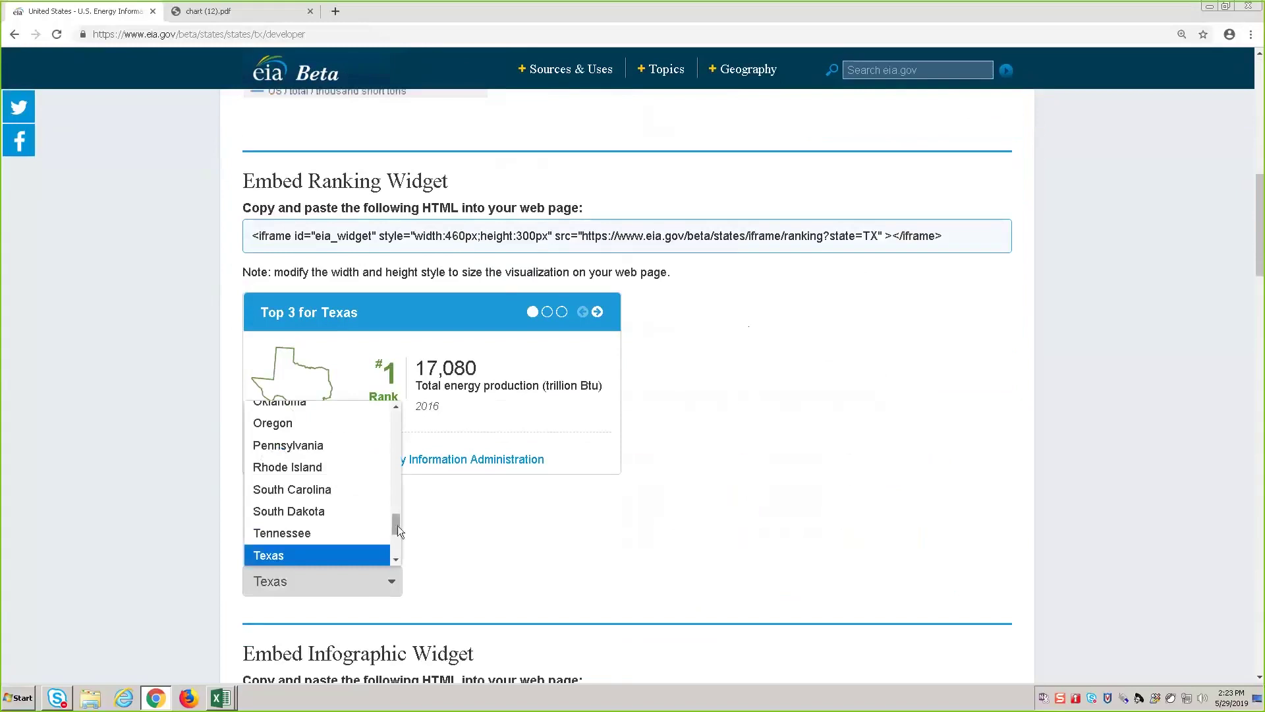
{"action": "left_click_drag", "start_coordinate": [397, 525], "coordinate": [397, 490]}
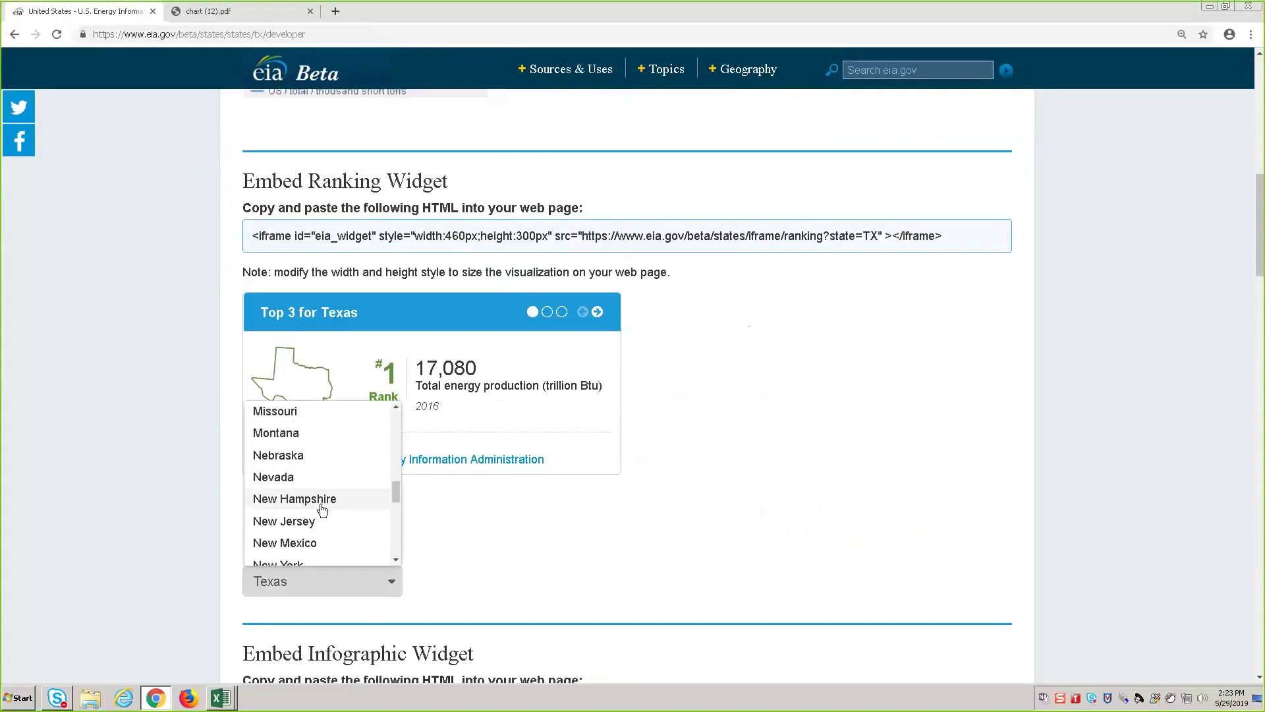
{"action": "left_click", "coordinate": [318, 503]}
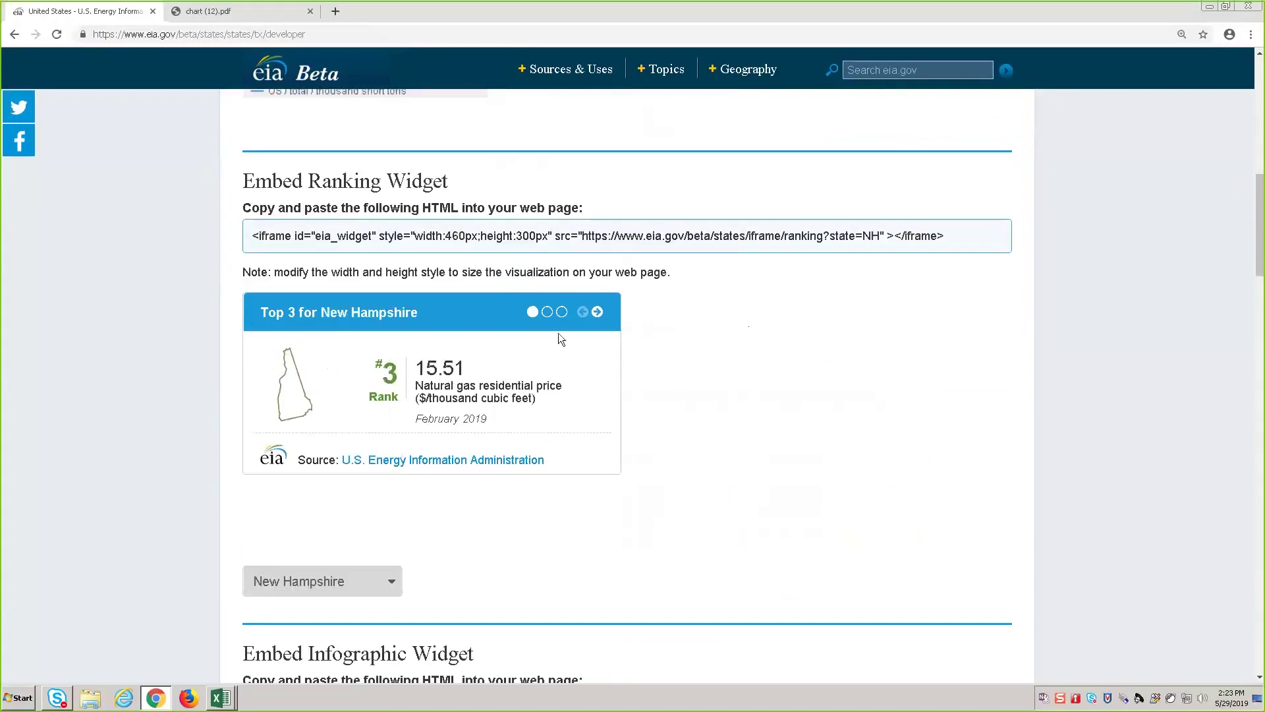
Step: Page through the New Hampshire rankings in the ranking widget preview and review the Embed Infographic Widget section for Texas
{"action": "left_click", "coordinate": [597, 313]}
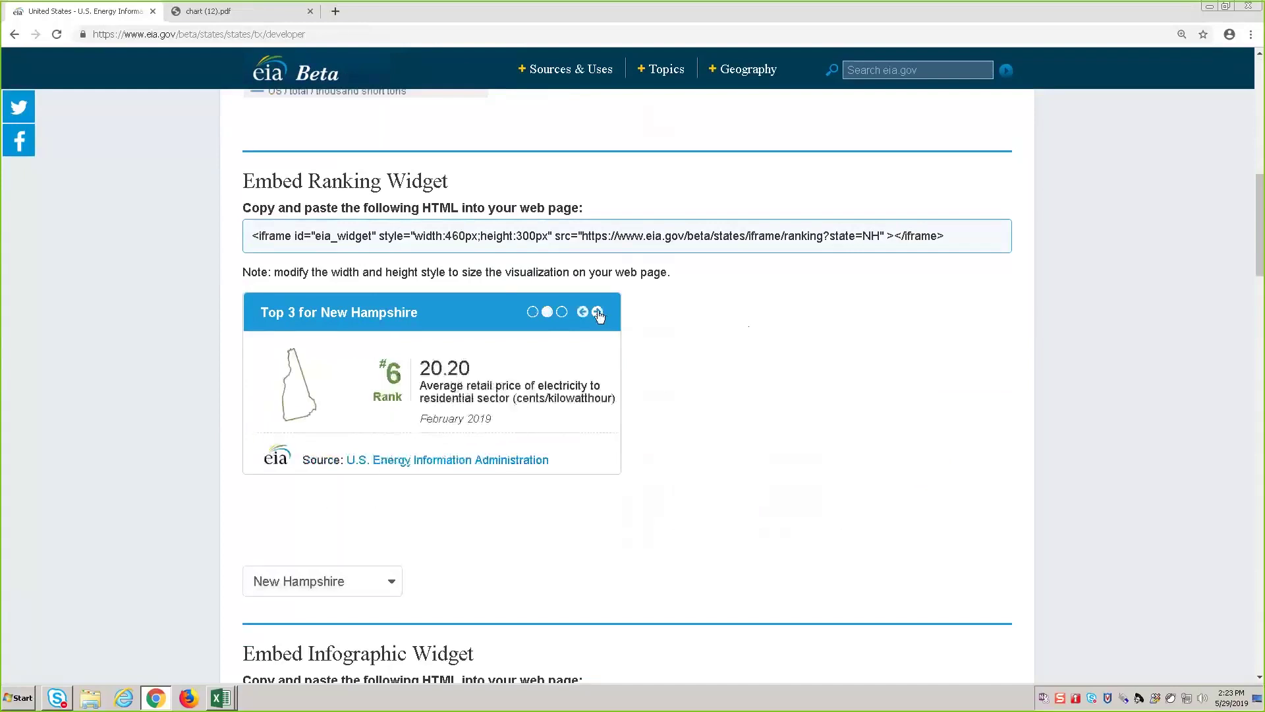
{"action": "left_click", "coordinate": [597, 312]}
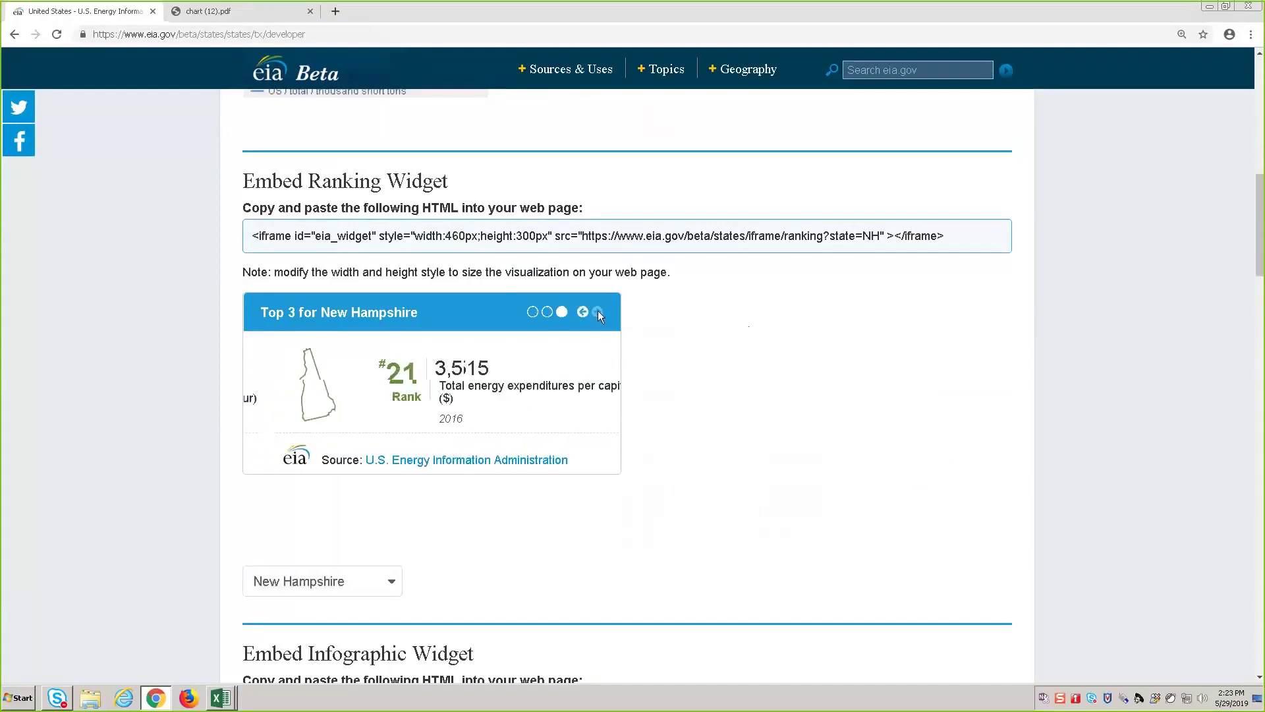
{"action": "scroll", "coordinate": [777, 444], "scroll_direction": "down", "scroll_amount": 2}
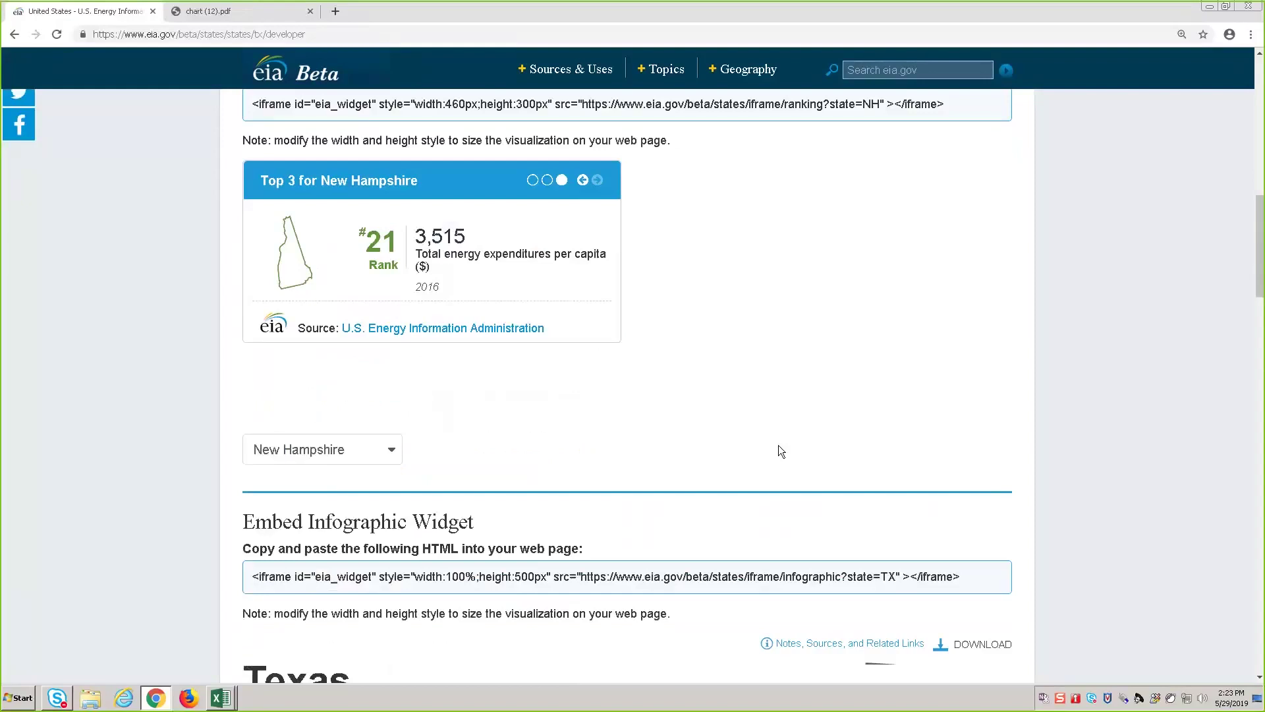
{"action": "scroll", "coordinate": [781, 452], "scroll_direction": "down", "scroll_amount": 4}
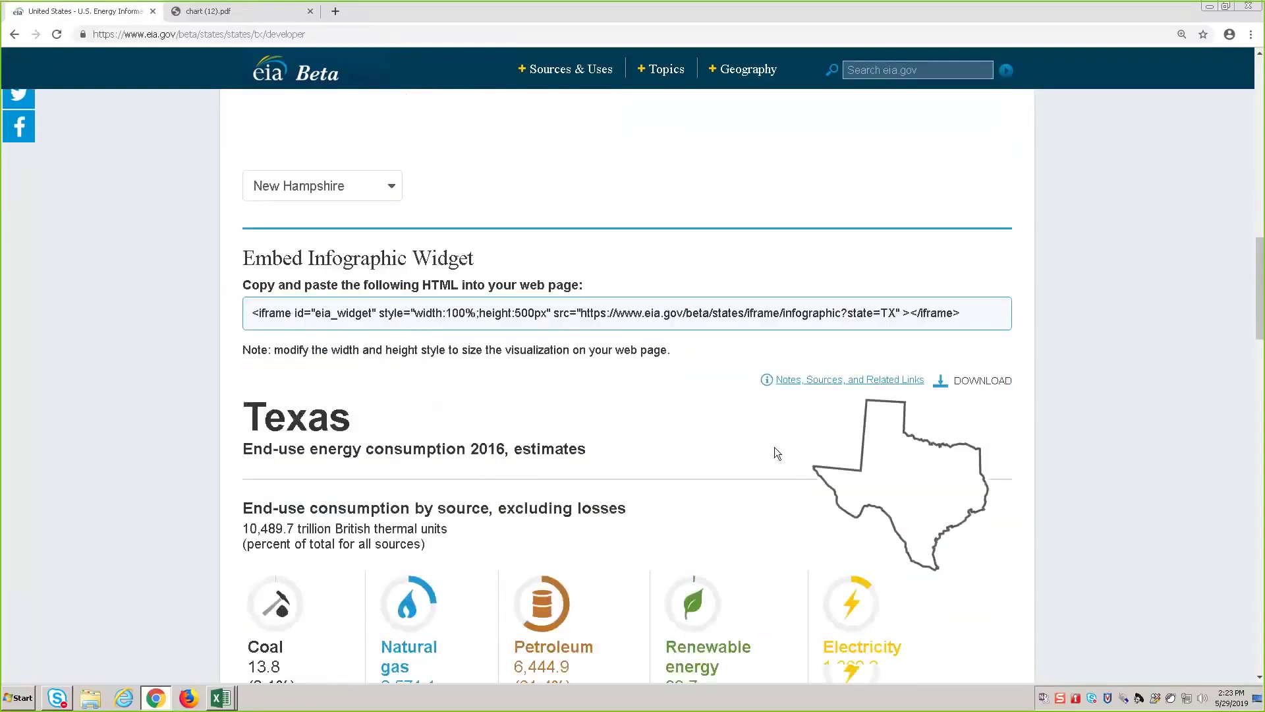
{"action": "scroll", "coordinate": [738, 468], "scroll_direction": "down", "scroll_amount": 1}
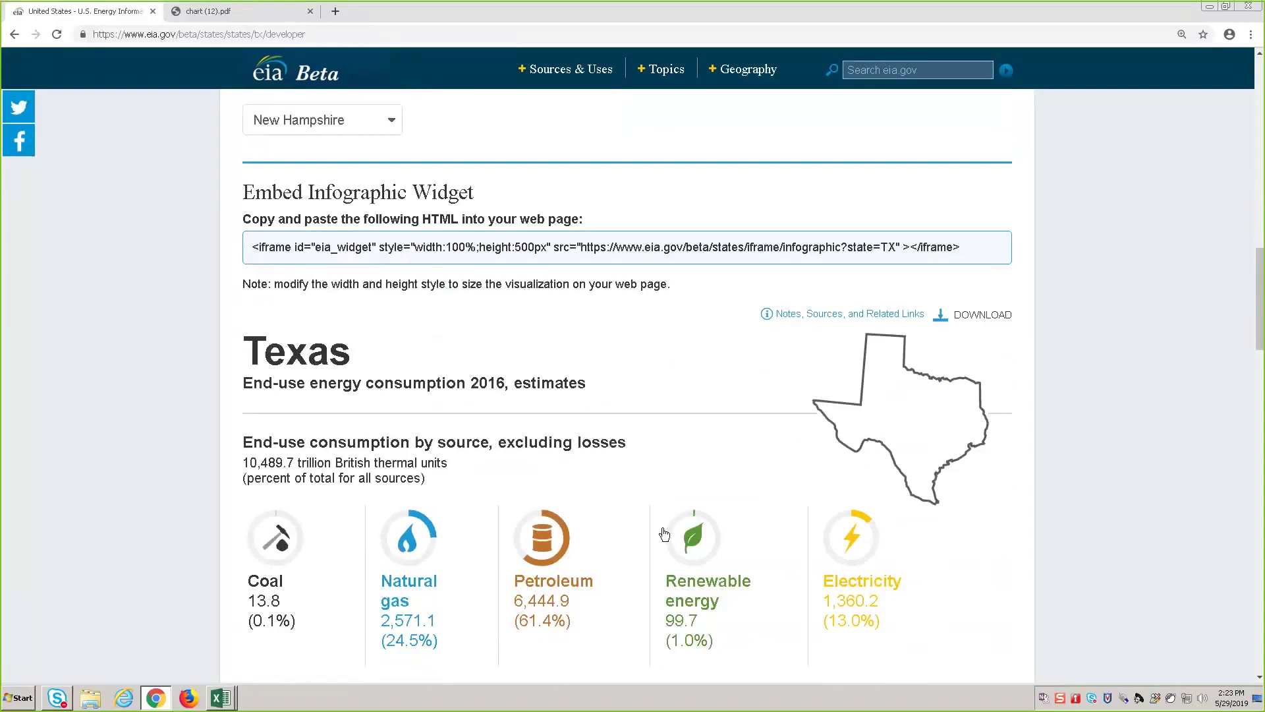
{"action": "scroll", "coordinate": [664, 534], "scroll_direction": "down", "scroll_amount": 1}
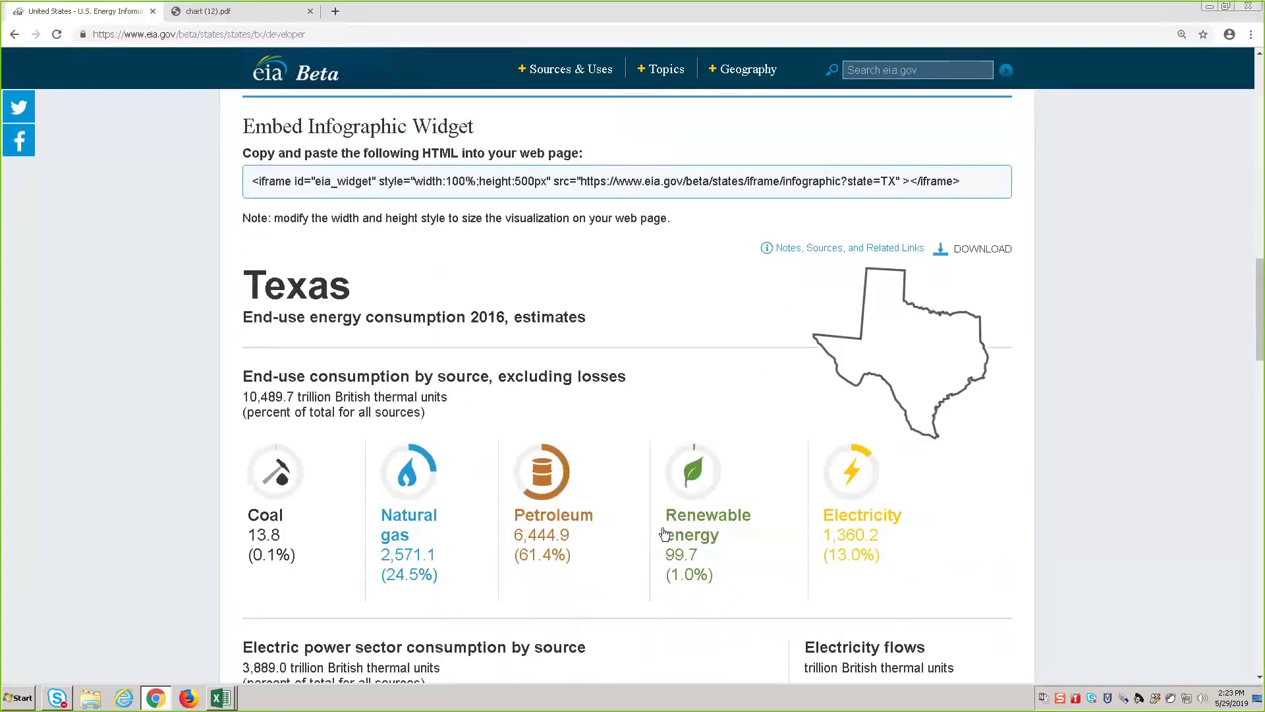
{"action": "scroll", "coordinate": [664, 534], "scroll_direction": "down", "scroll_amount": 1}
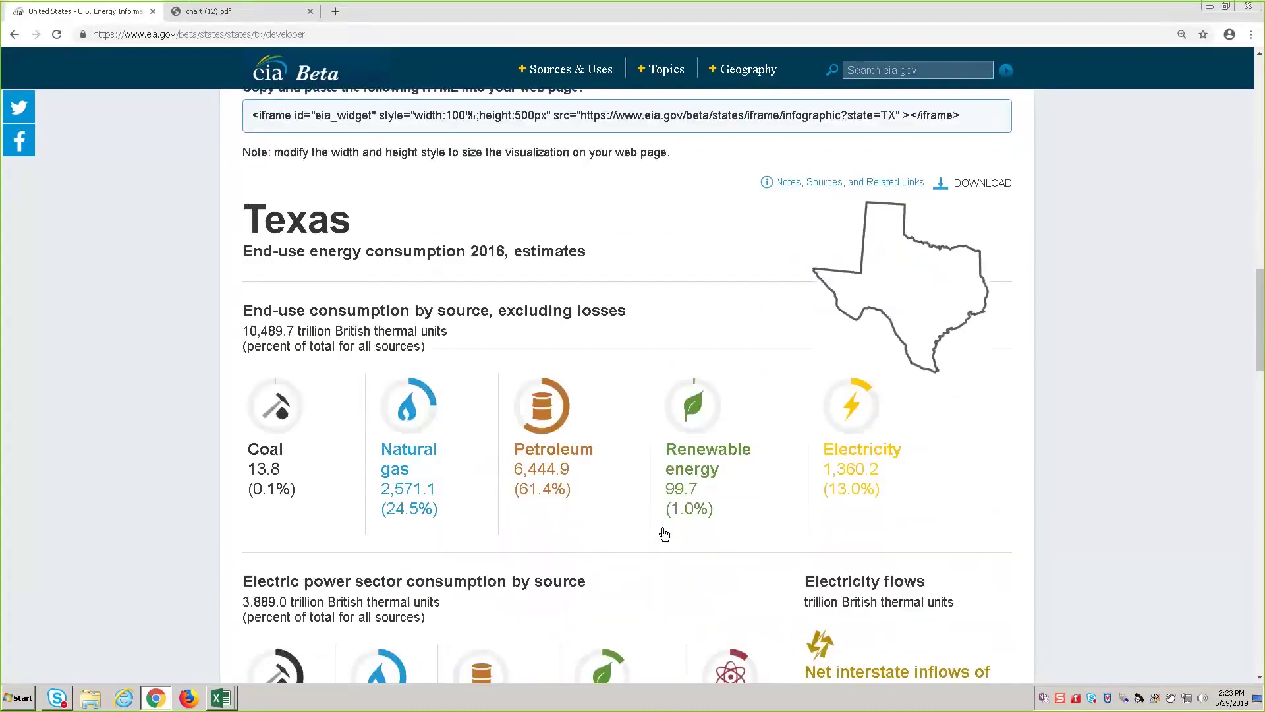
{"action": "scroll", "coordinate": [665, 533], "scroll_direction": "up", "scroll_amount": 1}
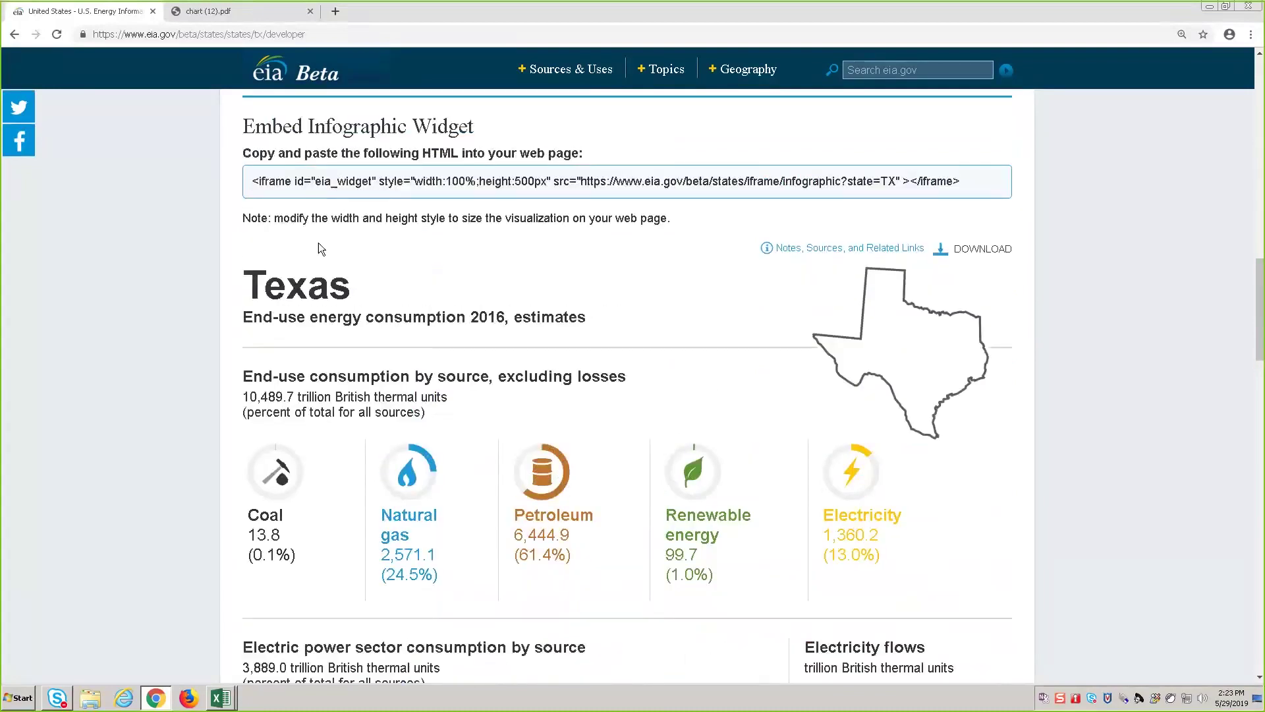
Step: Highlight the iframe code of the Embed Infographic Widget and that of the Embed Ranking Widget
{"action": "left_click_drag", "start_coordinate": [261, 181], "coordinate": [947, 178]}
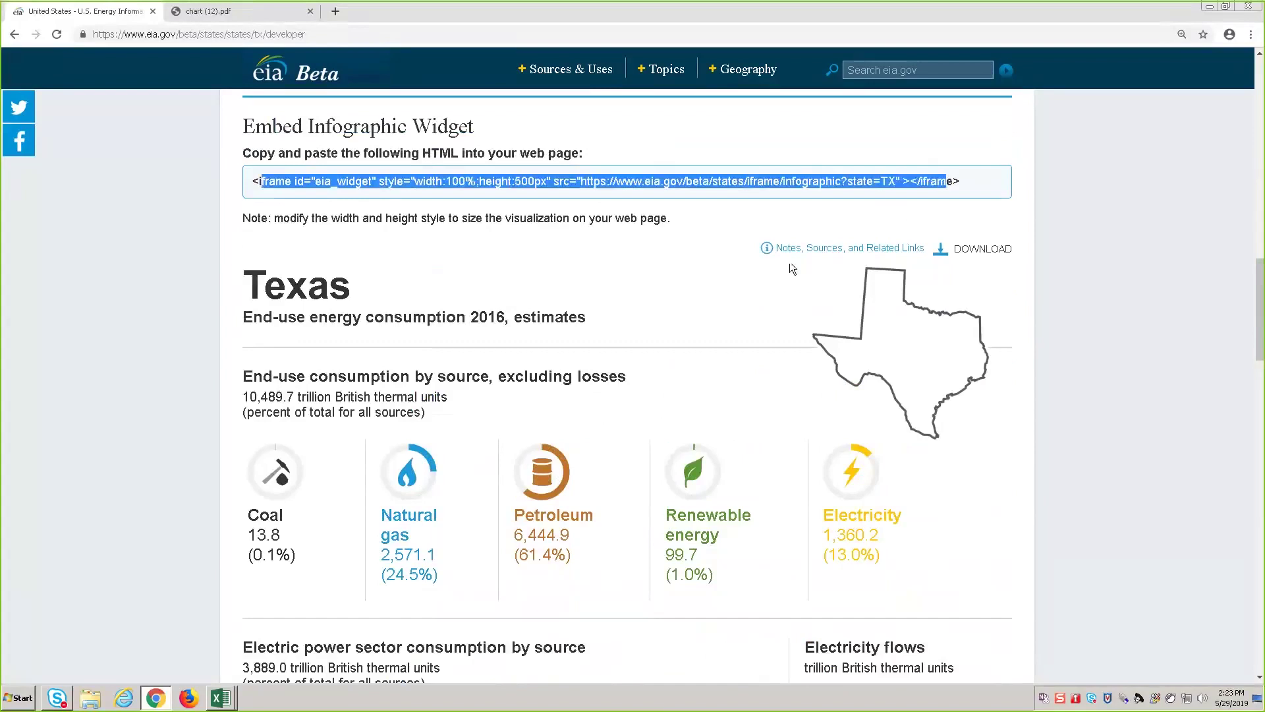
{"action": "scroll", "coordinate": [788, 259], "scroll_direction": "up", "scroll_amount": 8}
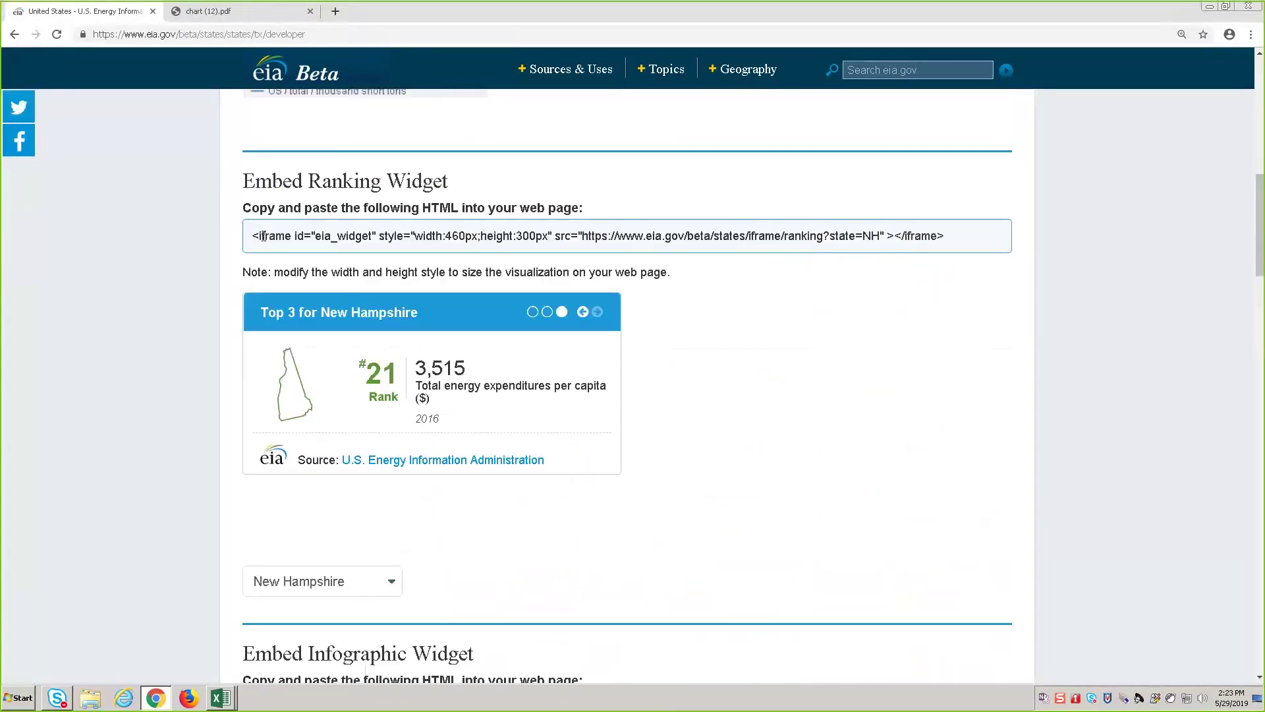
{"action": "left_click_drag", "start_coordinate": [263, 235], "coordinate": [940, 236]}
Step: Set the state of the Embed Infographic Widget to US and view its updated embed code and infographic
{"action": "scroll", "coordinate": [910, 338], "scroll_direction": "down", "scroll_amount": 6}
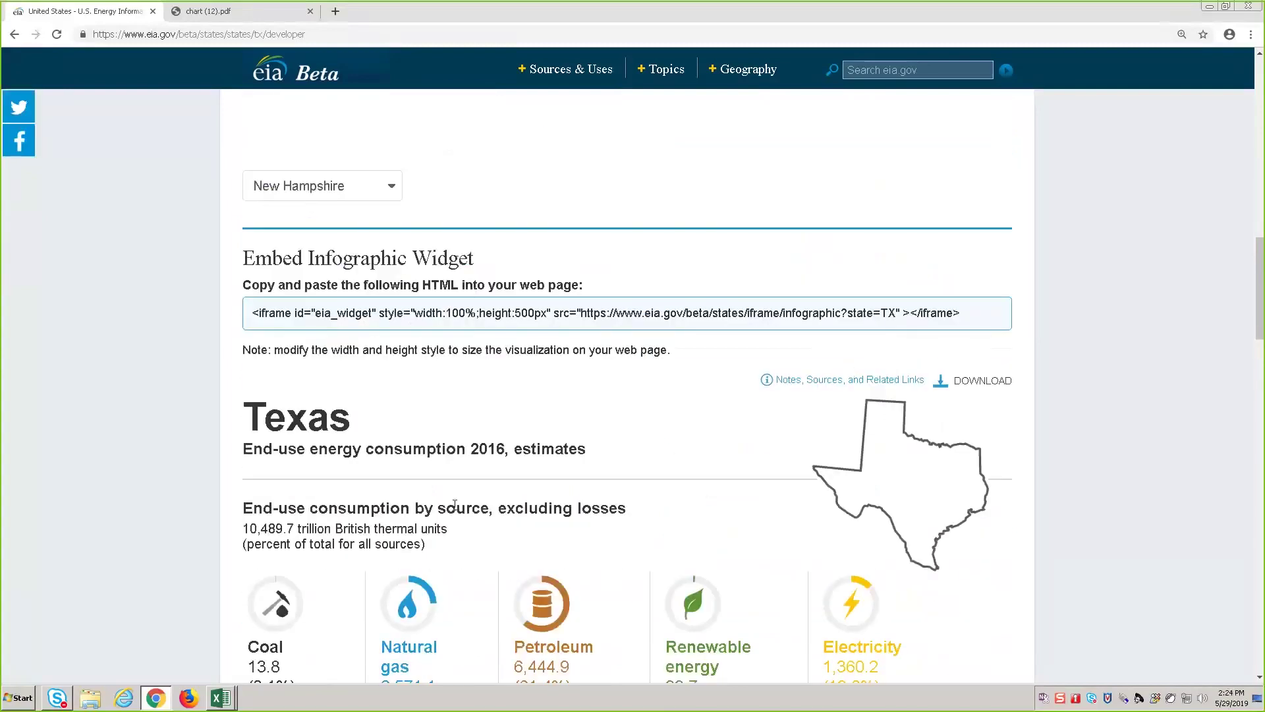
{"action": "scroll", "coordinate": [452, 511], "scroll_direction": "down", "scroll_amount": 1}
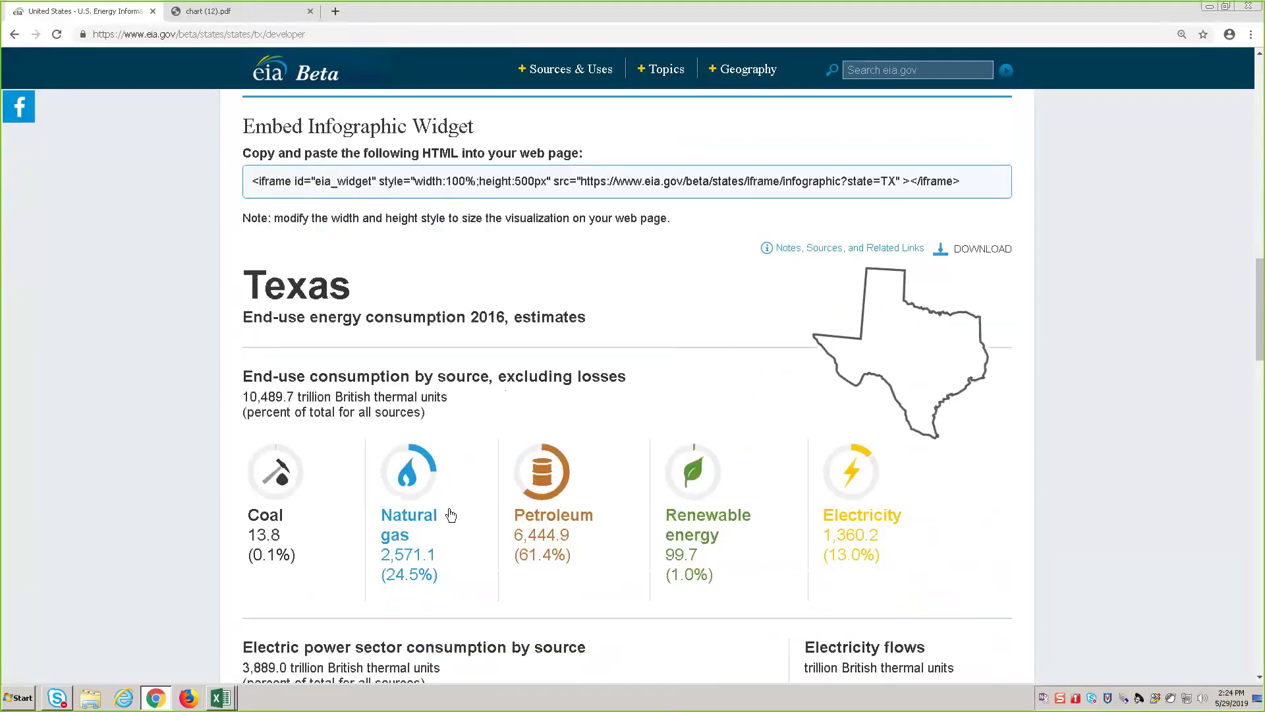
{"action": "scroll", "coordinate": [451, 515], "scroll_direction": "down", "scroll_amount": 6}
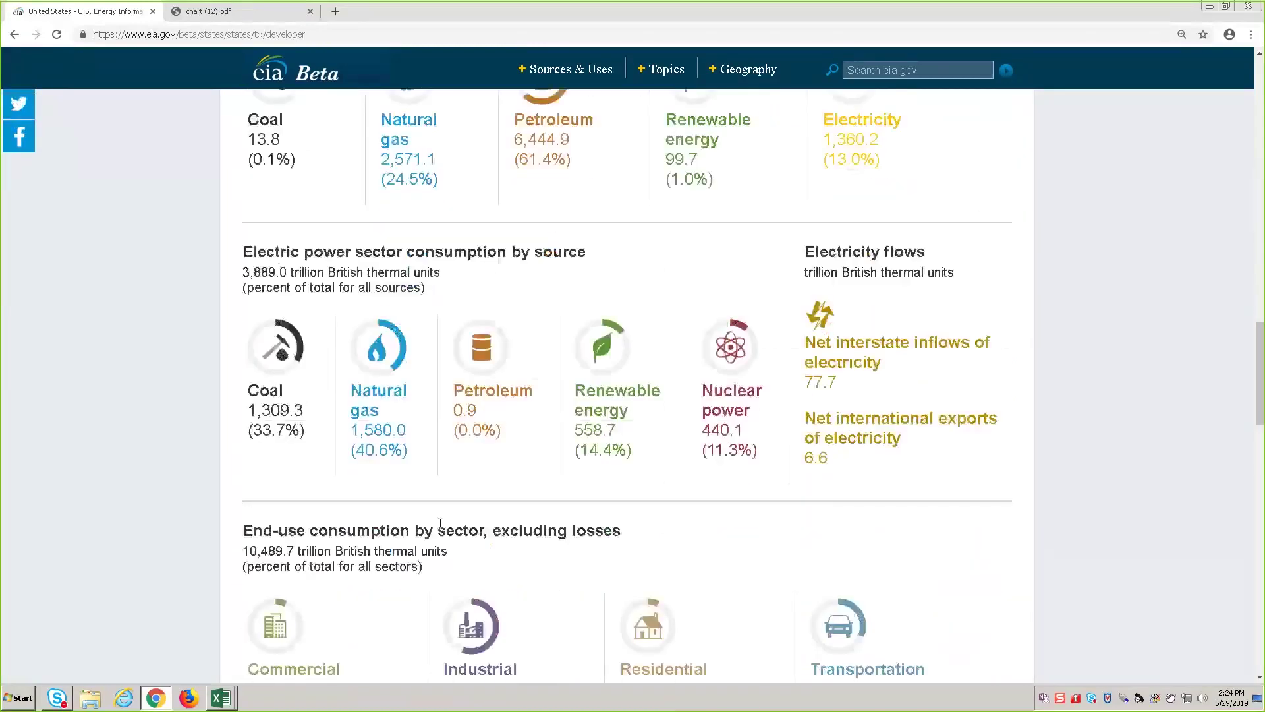
{"action": "scroll", "coordinate": [440, 523], "scroll_direction": "down", "scroll_amount": 3}
{"action": "left_click", "coordinate": [377, 626]}
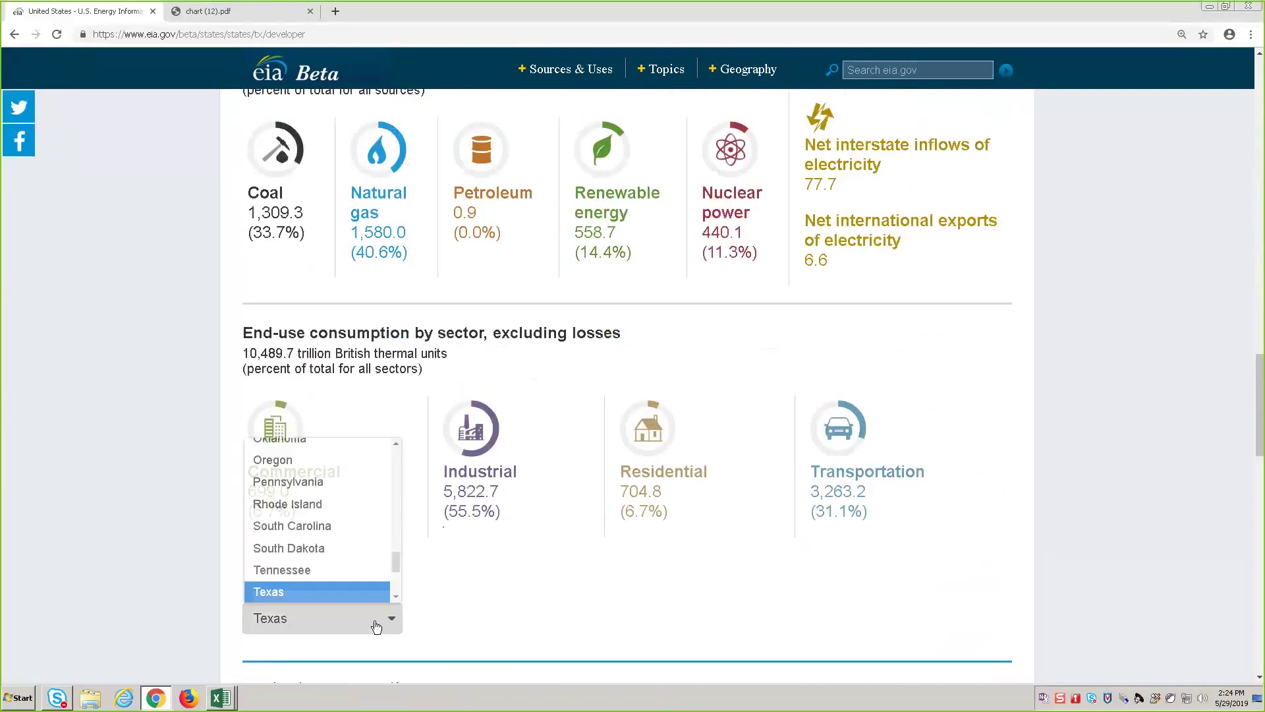
{"action": "left_click_drag", "start_coordinate": [395, 560], "coordinate": [399, 447]}
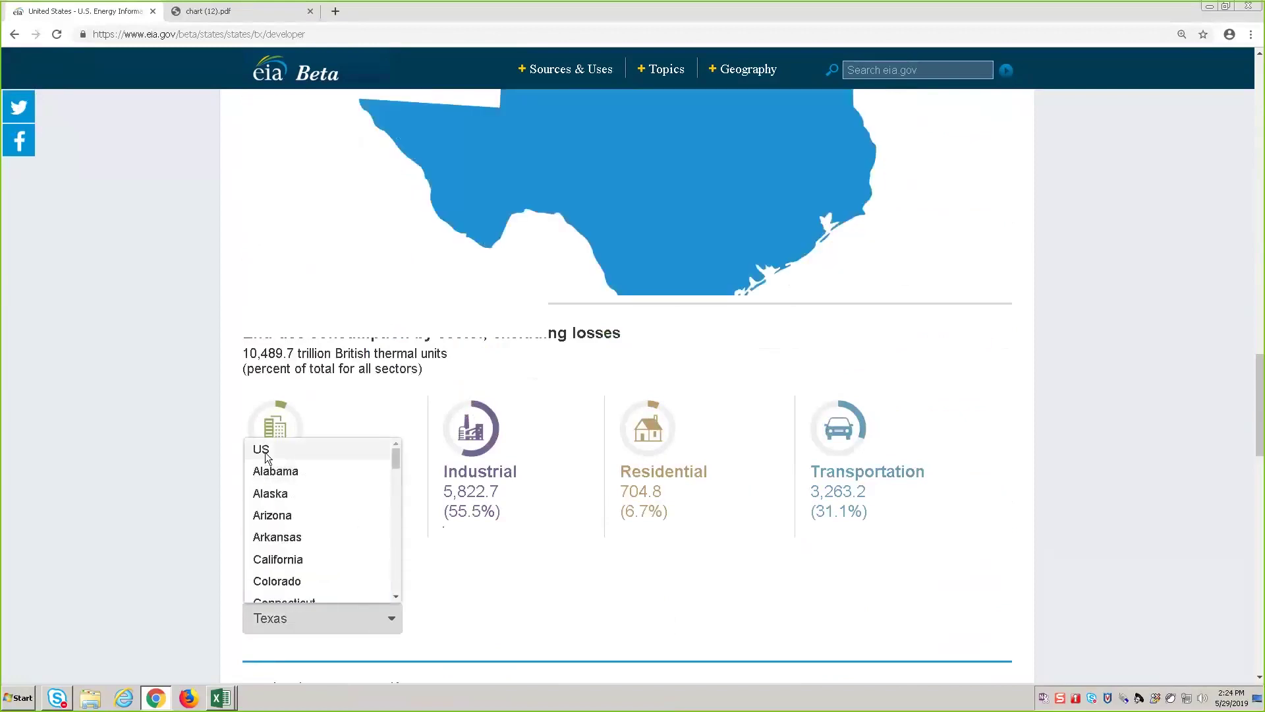
{"action": "left_click", "coordinate": [265, 452]}
{"action": "scroll", "coordinate": [708, 394], "scroll_direction": "up", "scroll_amount": 5}
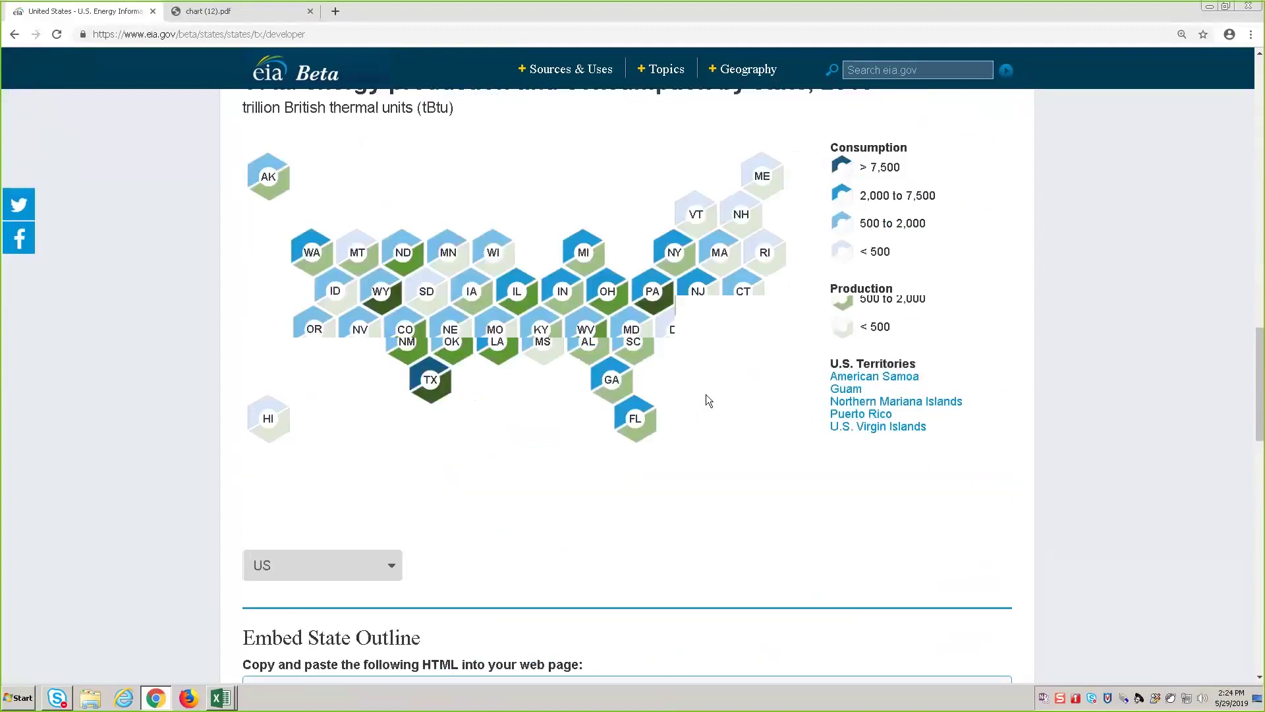
{"action": "scroll", "coordinate": [762, 424], "scroll_direction": "up", "scroll_amount": 2}
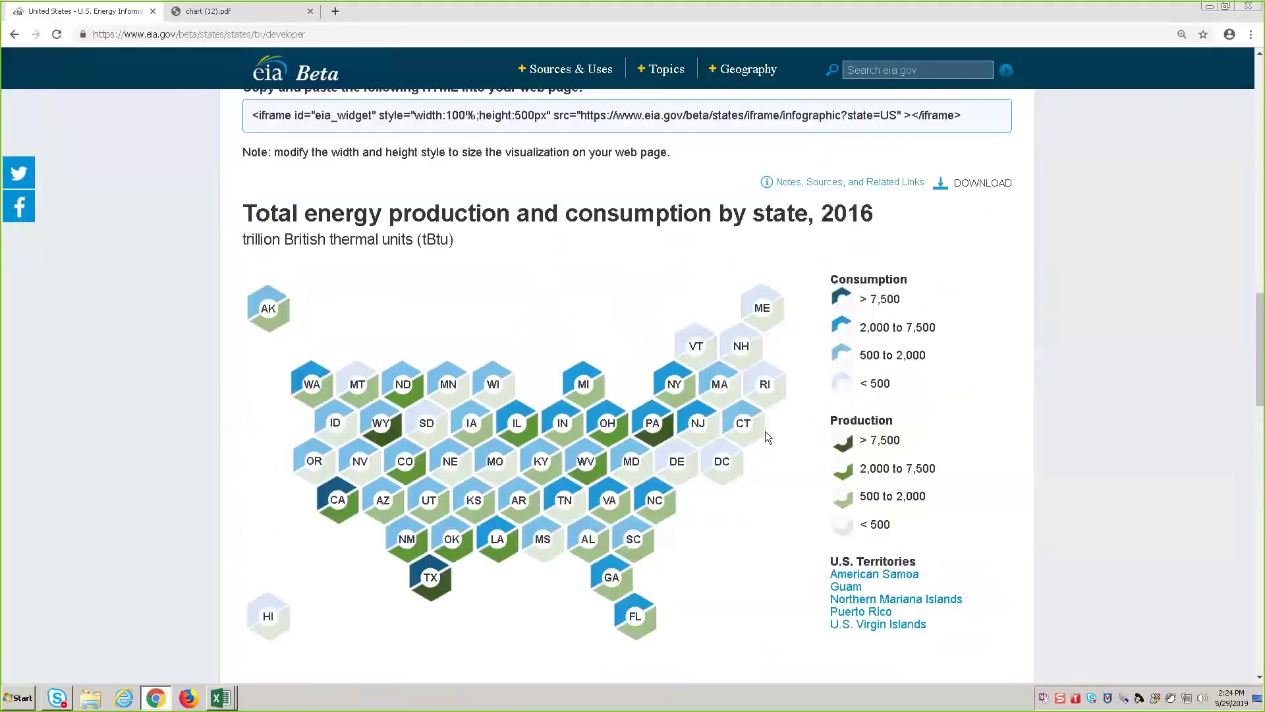
Step: Review the Embed State Outline section for Texas, from its HTML code and outline image down to the state selector
{"action": "scroll", "coordinate": [847, 559], "scroll_direction": "down", "scroll_amount": 8}
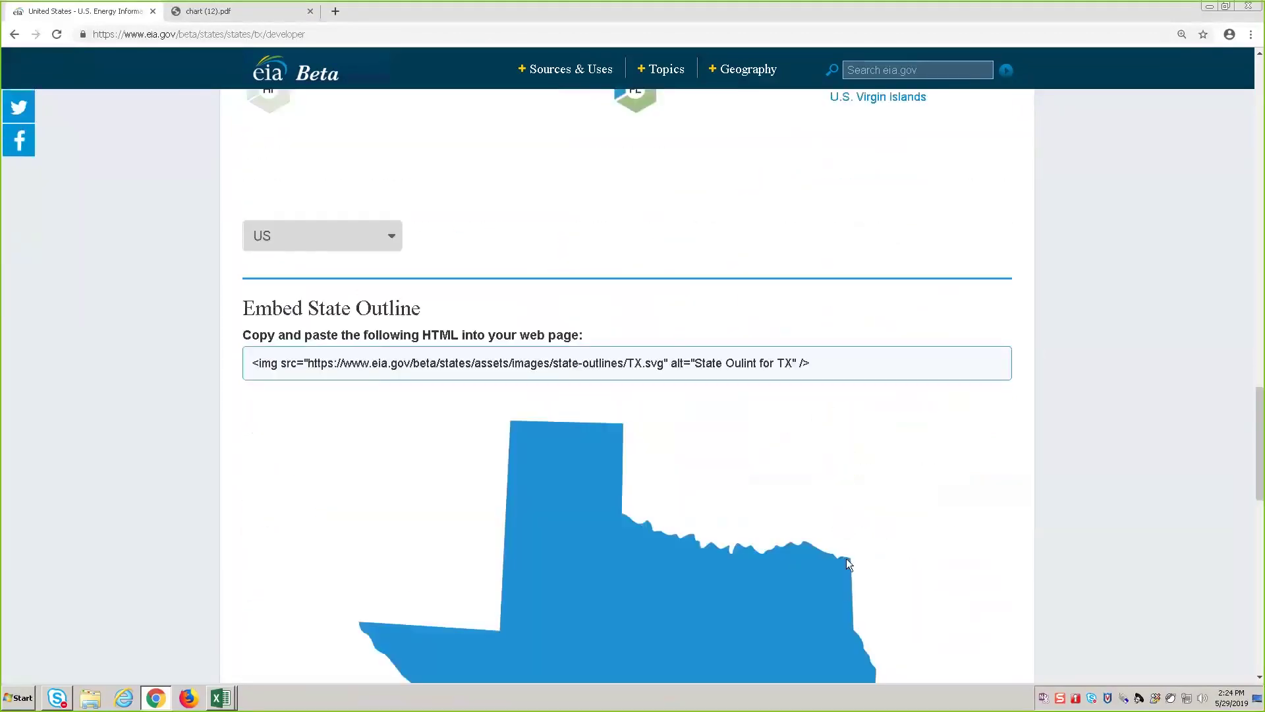
{"action": "scroll", "coordinate": [846, 559], "scroll_direction": "down", "scroll_amount": 3}
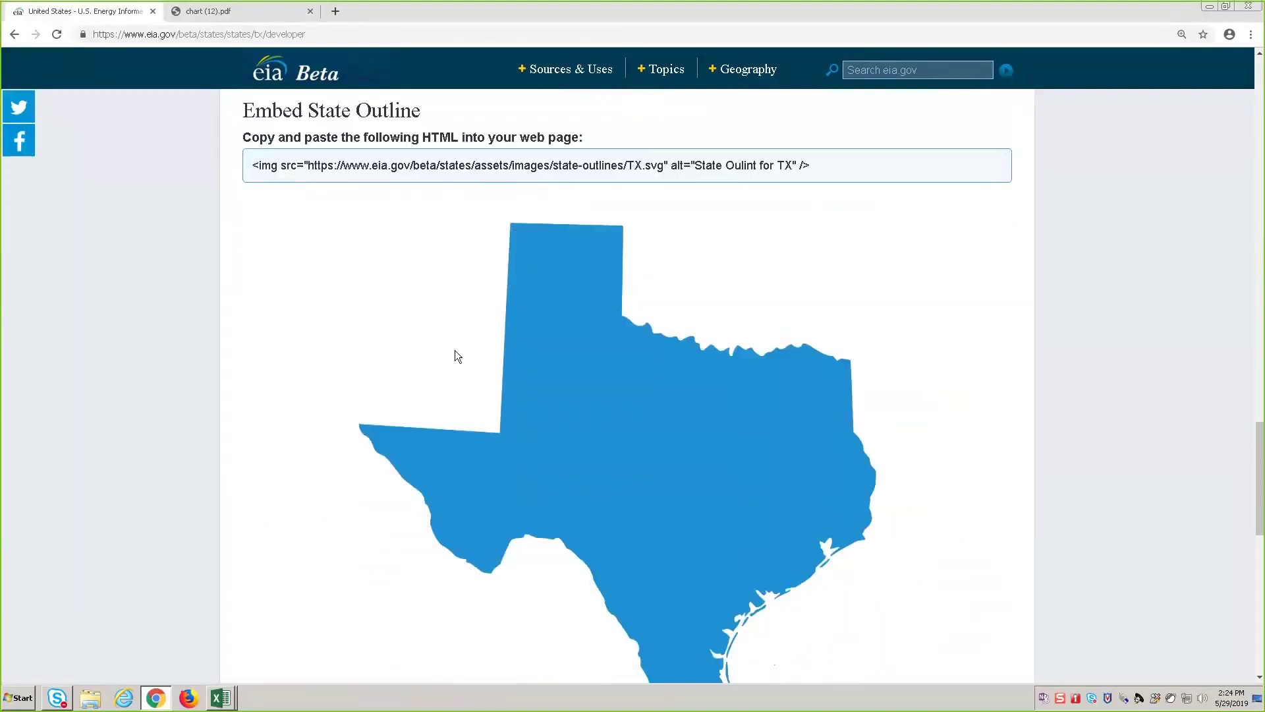
{"action": "scroll", "coordinate": [813, 480], "scroll_direction": "down", "scroll_amount": 2}
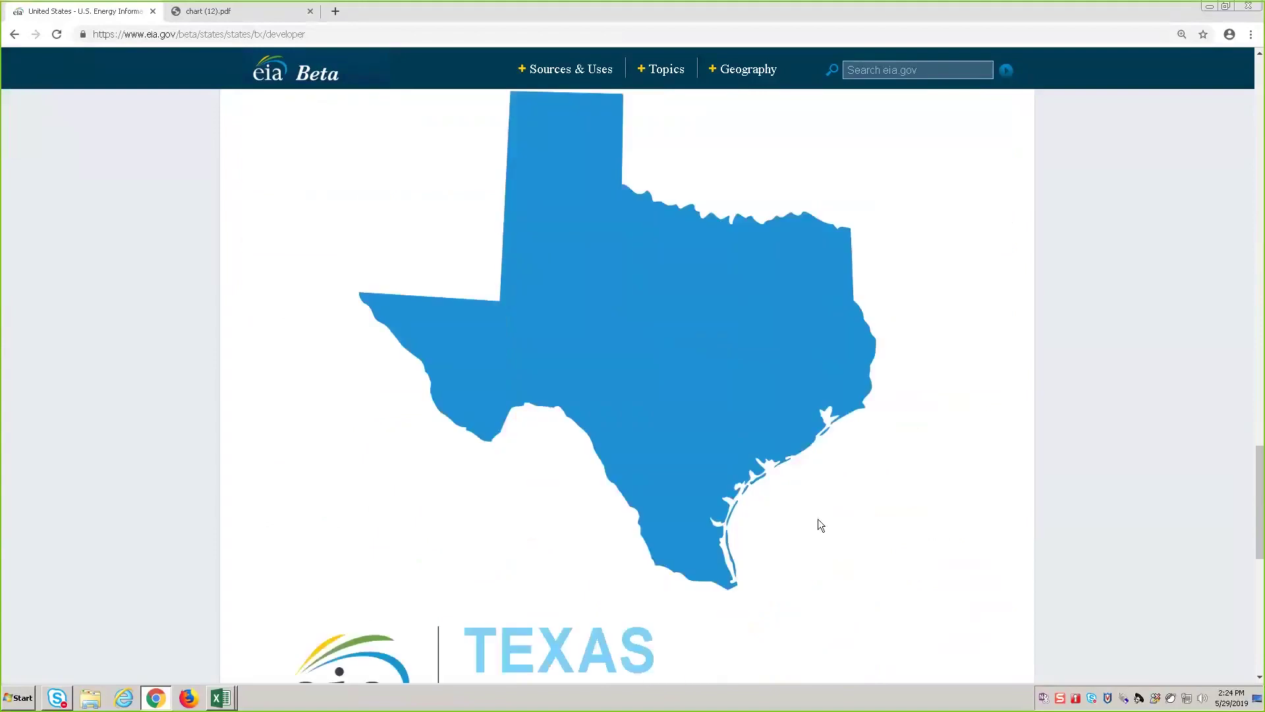
{"action": "scroll", "coordinate": [813, 527], "scroll_direction": "down", "scroll_amount": 3}
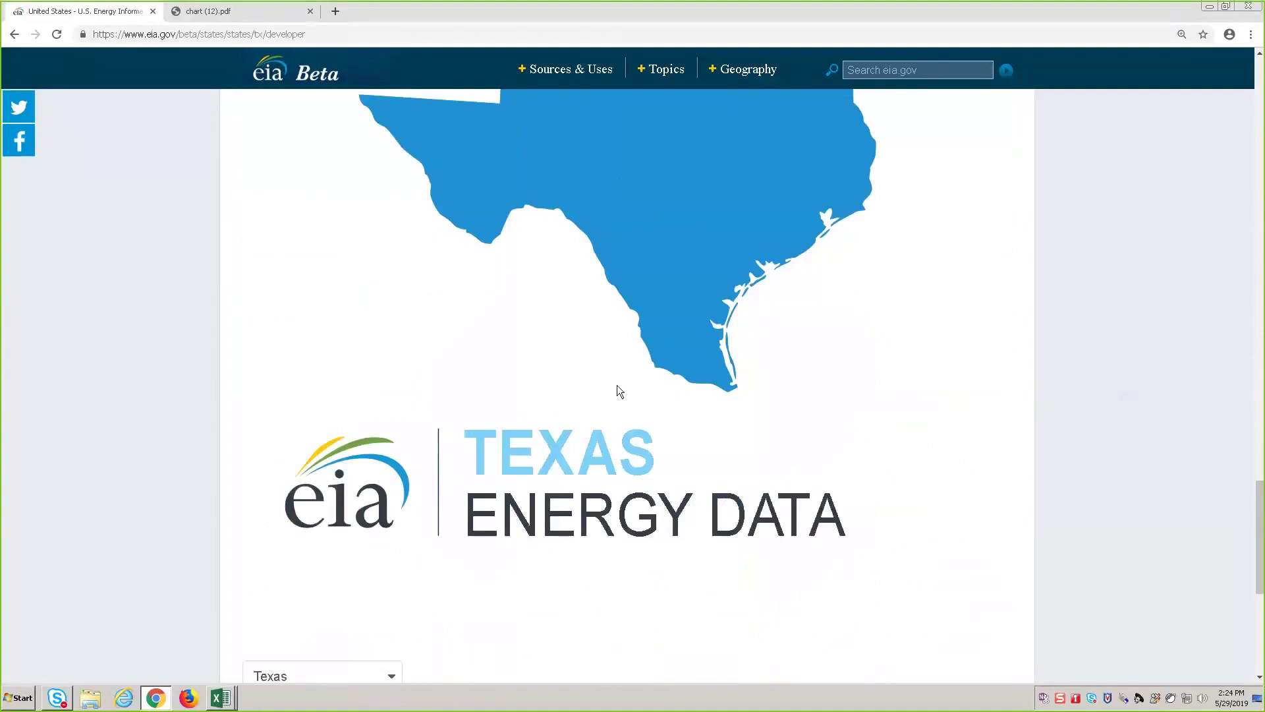
{"action": "scroll", "coordinate": [449, 548], "scroll_direction": "down", "scroll_amount": 3}
Step: Show the feedback section at the top of the Texas developer page and look over the feedback form and project comments
{"action": "scroll", "coordinate": [420, 554], "scroll_direction": "up", "scroll_amount": 5}
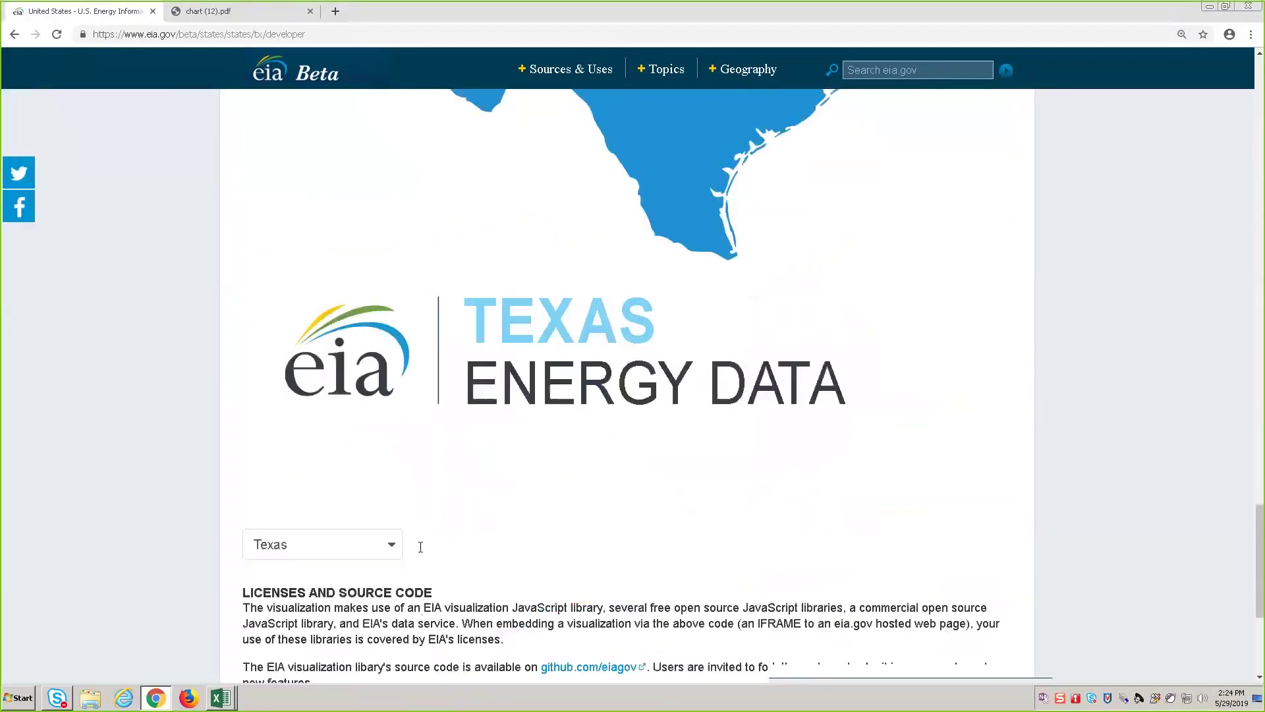
{"action": "scroll", "coordinate": [435, 487], "scroll_direction": "up", "scroll_amount": 1}
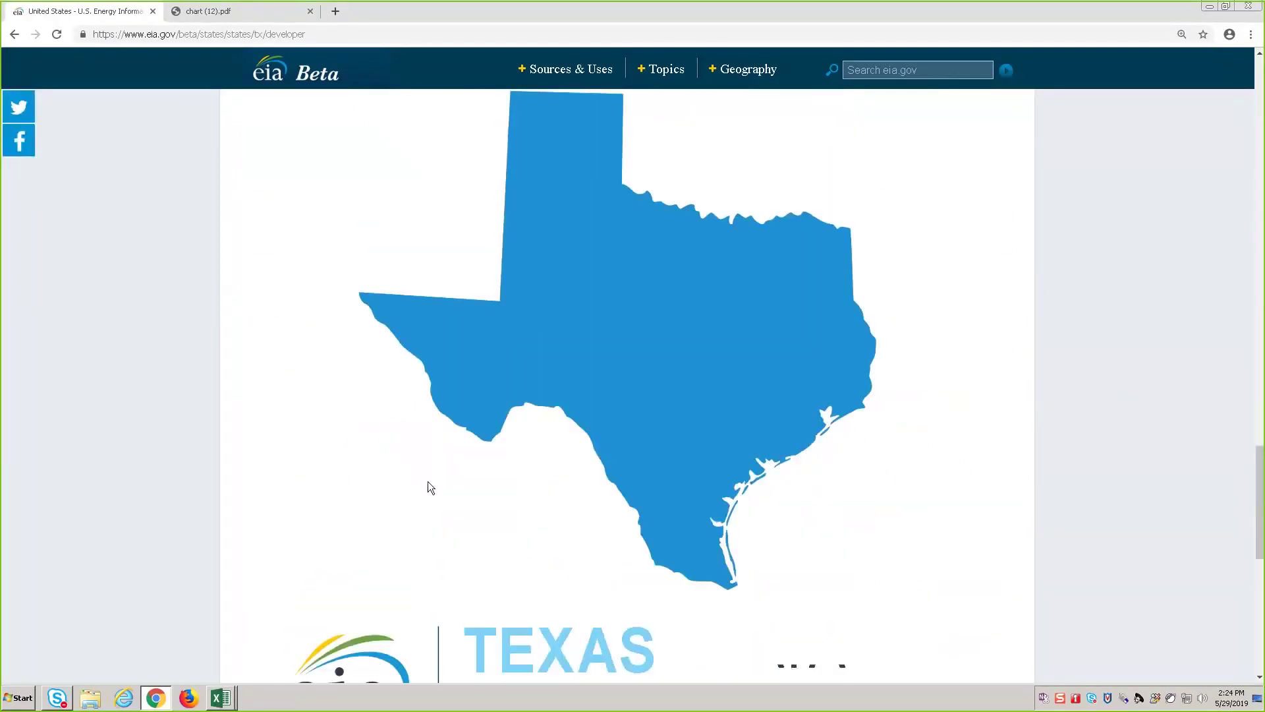
{"action": "scroll", "coordinate": [418, 484], "scroll_direction": "up", "scroll_amount": 4}
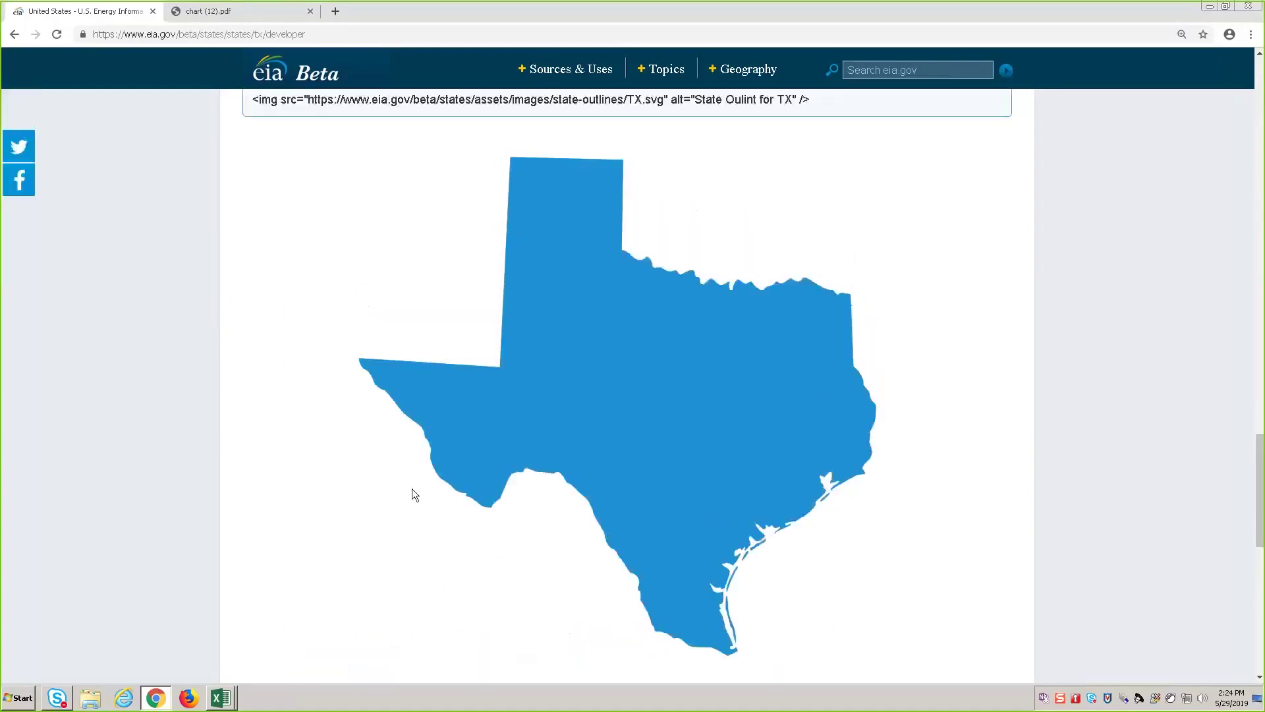
{"action": "scroll", "coordinate": [413, 485], "scroll_direction": "up", "scroll_amount": 6}
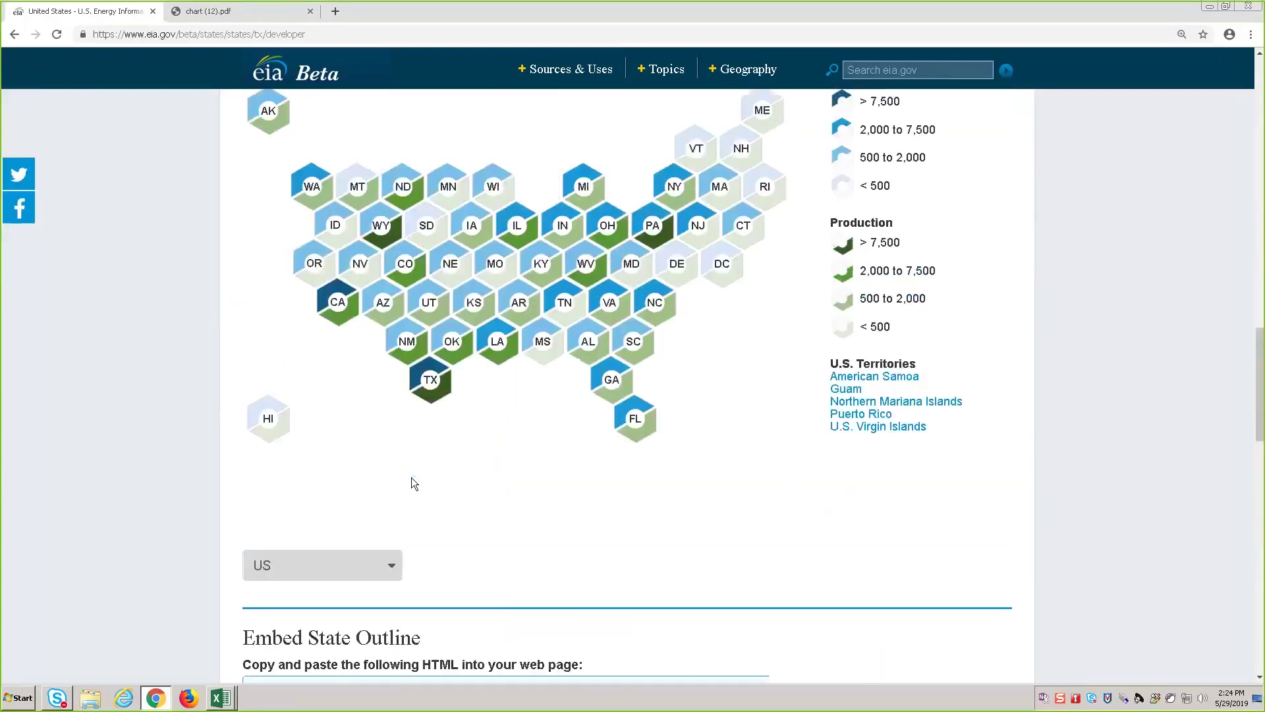
{"action": "scroll", "coordinate": [413, 485], "scroll_direction": "up", "scroll_amount": 7}
{"action": "scroll", "coordinate": [413, 485], "scroll_direction": "up", "scroll_amount": 5}
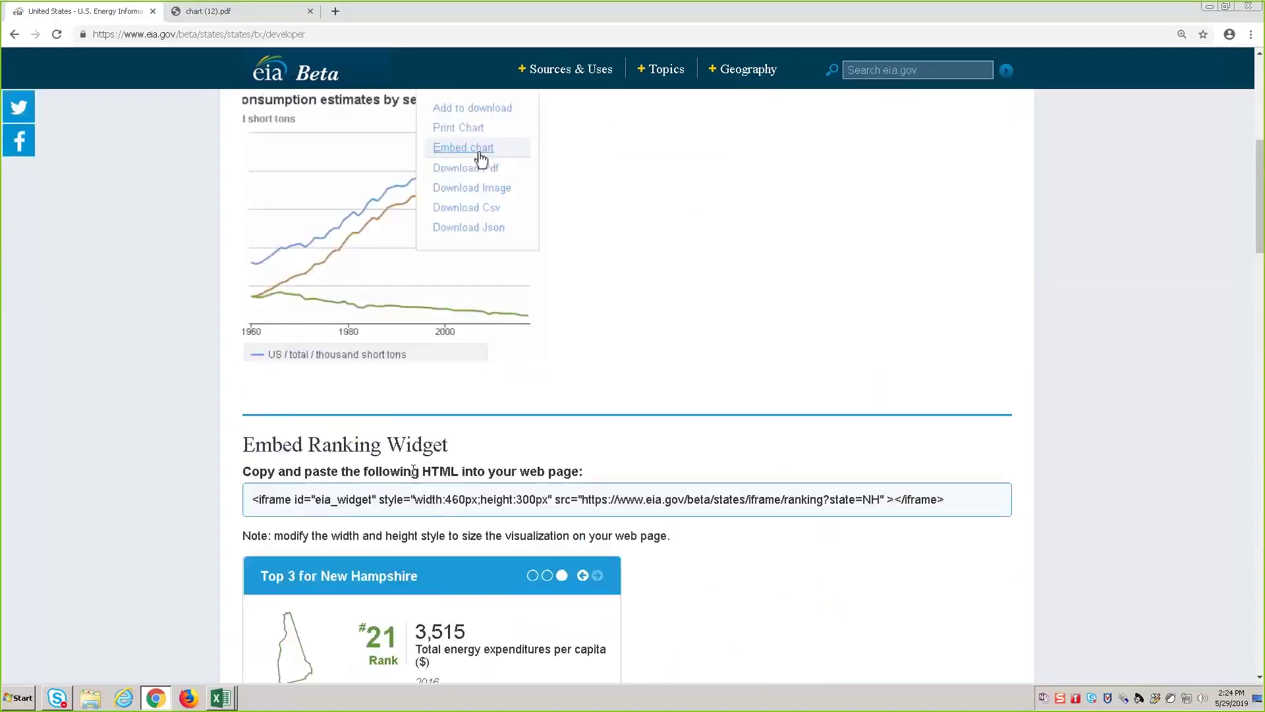
{"action": "scroll", "coordinate": [412, 474], "scroll_direction": "up", "scroll_amount": 5}
{"action": "scroll", "coordinate": [413, 470], "scroll_direction": "up", "scroll_amount": 3}
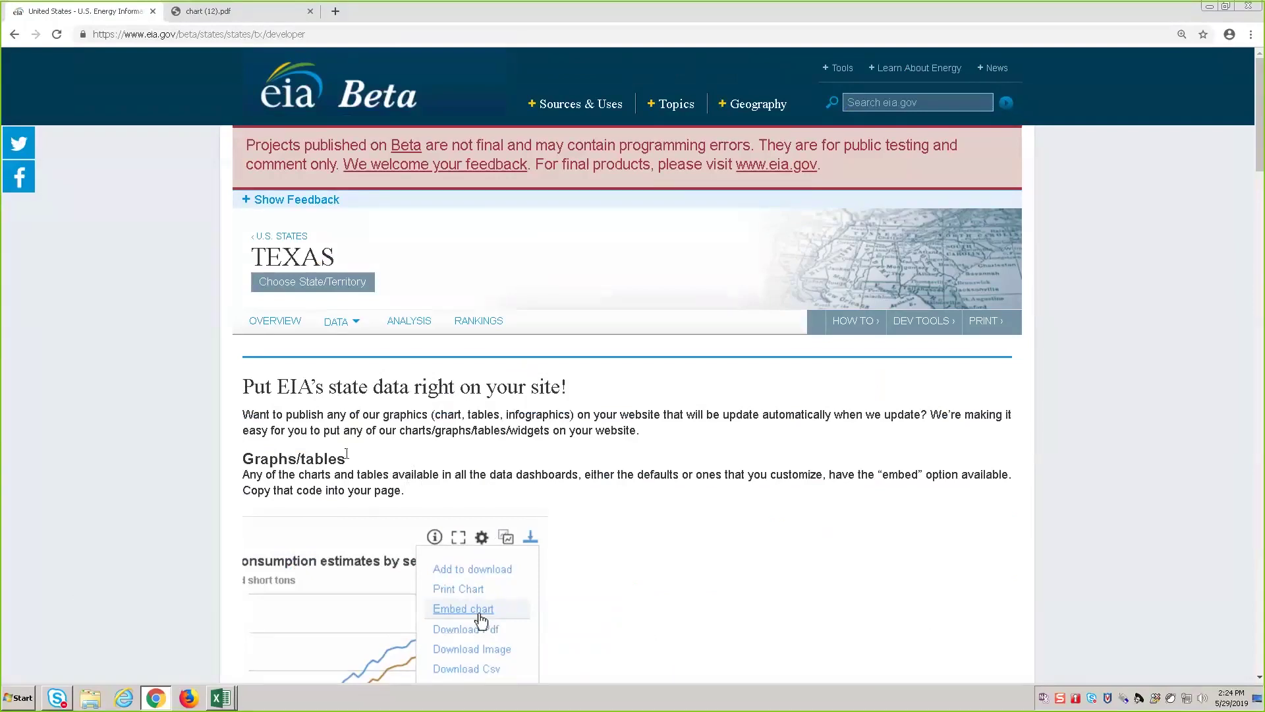
{"action": "left_click", "coordinate": [305, 200]}
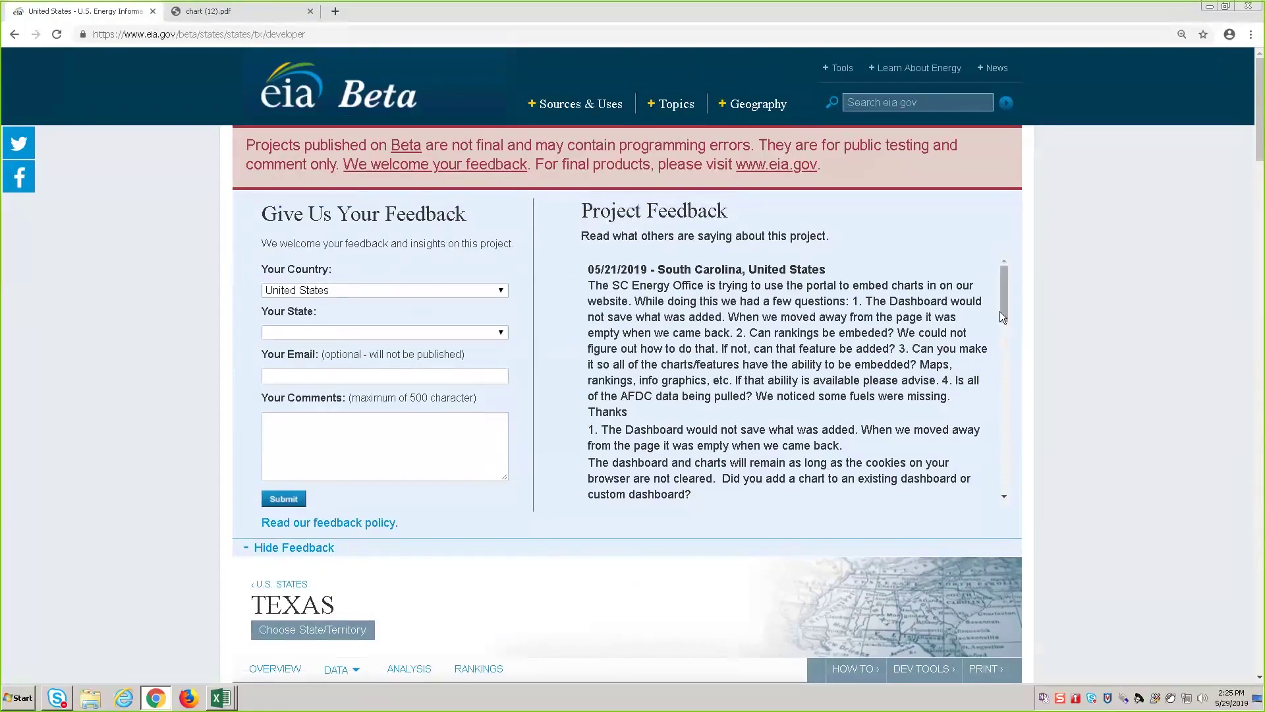
{"action": "scroll", "coordinate": [999, 311], "scroll_direction": "down", "scroll_amount": 3}
{"action": "scroll", "coordinate": [979, 294], "scroll_direction": "up", "scroll_amount": 3}
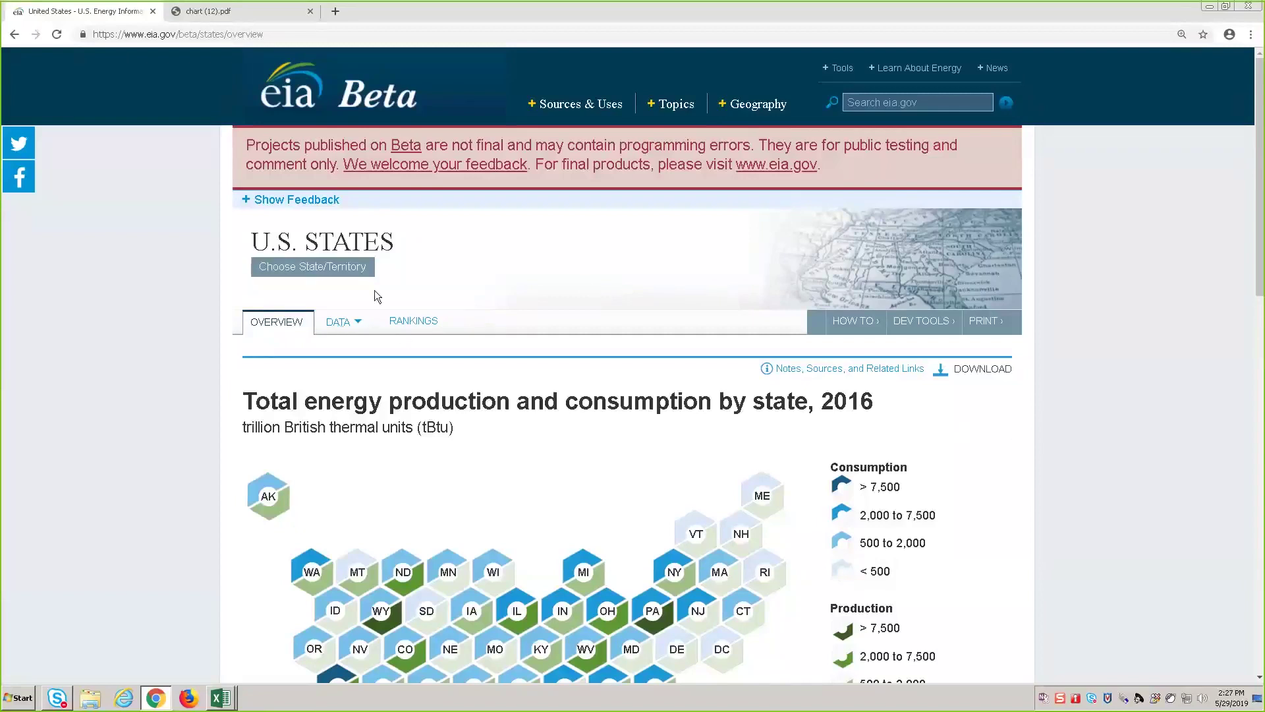
Step: Open the Create Custom Dashboard page for the U.S. total
{"action": "mouse_move", "coordinate": [340, 322]}
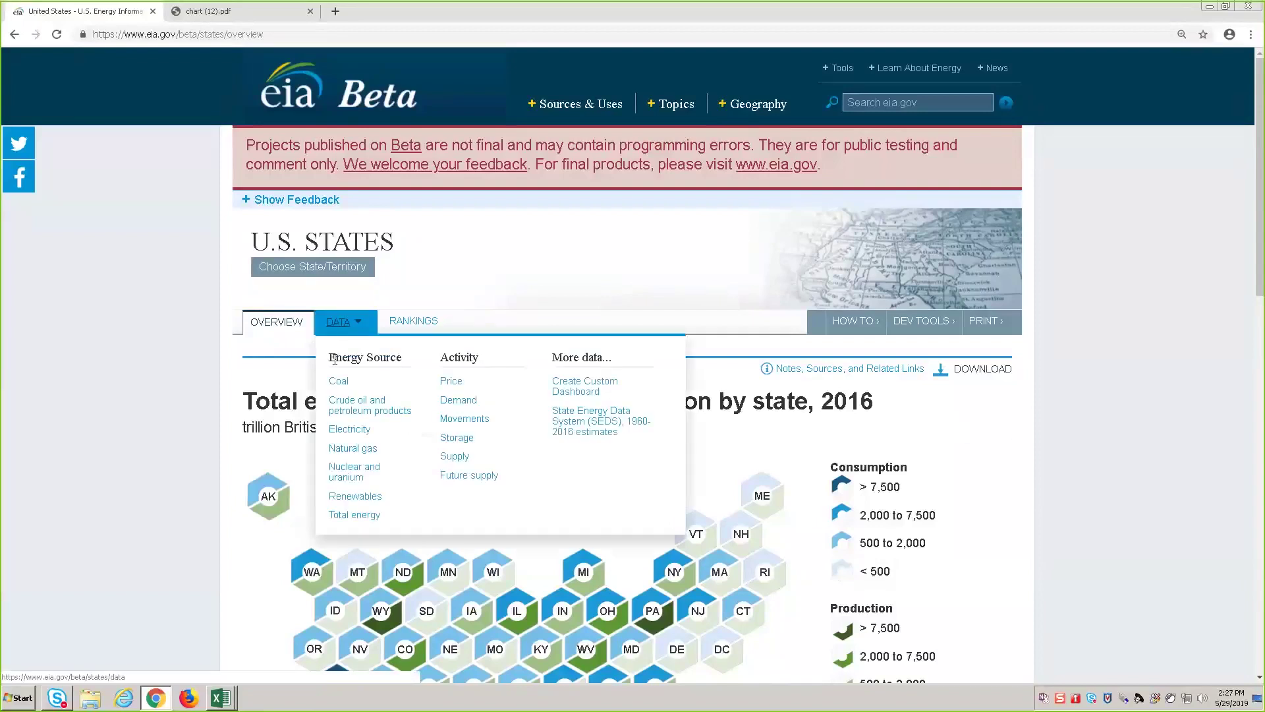
{"action": "left_click", "coordinate": [569, 391]}
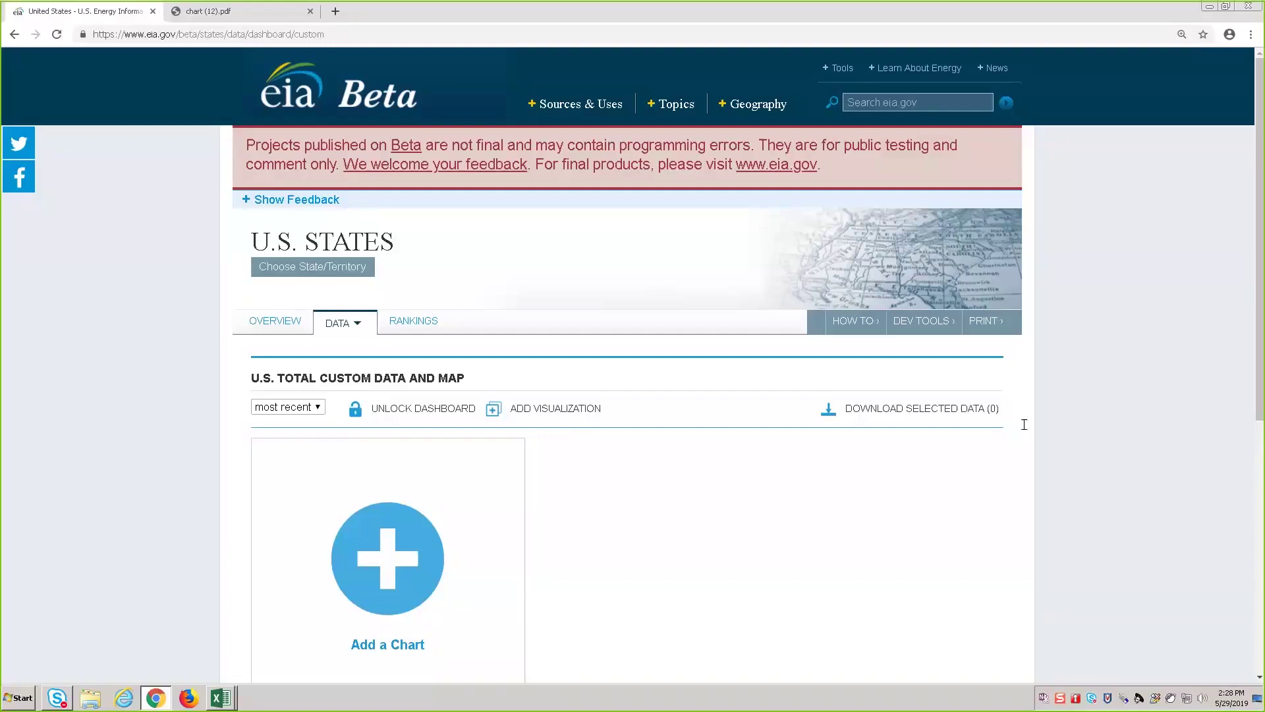
Step: Leave the custom dashboard for the U.S. data page, choose Pennsylvania on the state map, and open Pennsylvania's data page
{"action": "left_click", "coordinate": [340, 322]}
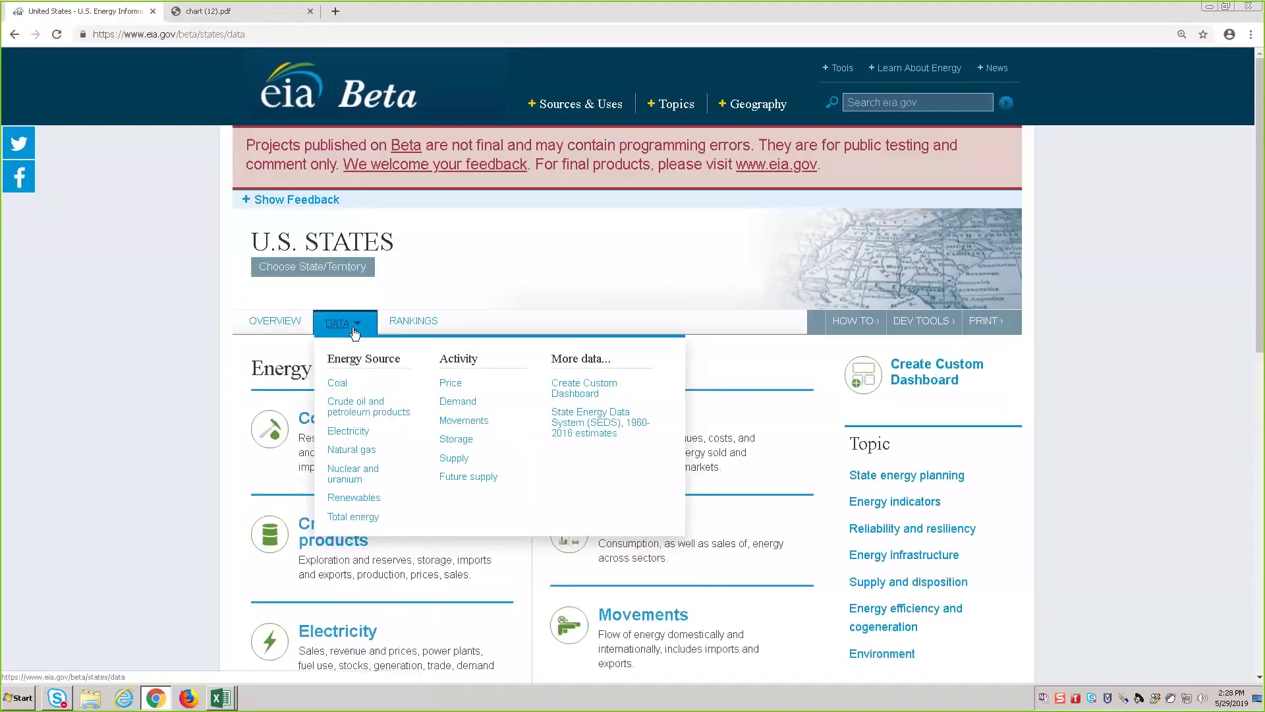
{"action": "left_click", "coordinate": [322, 271]}
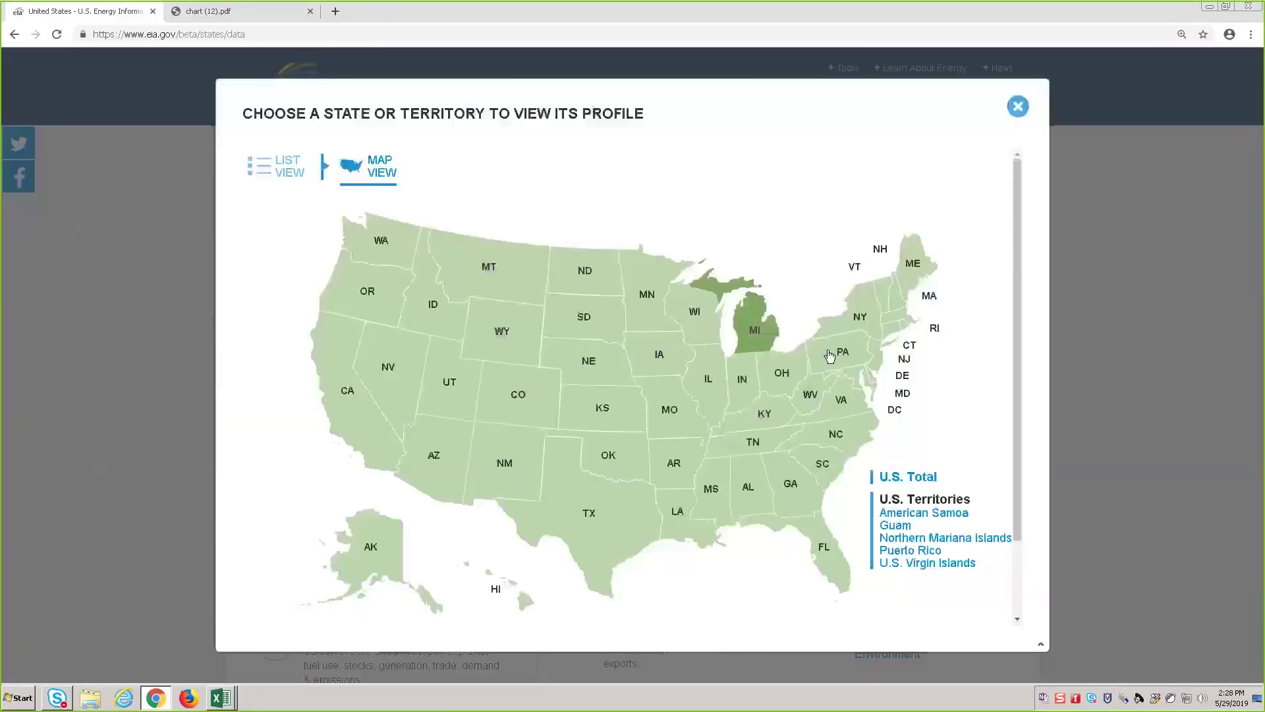
{"action": "left_click", "coordinate": [829, 356]}
{"action": "left_click", "coordinate": [356, 325]}
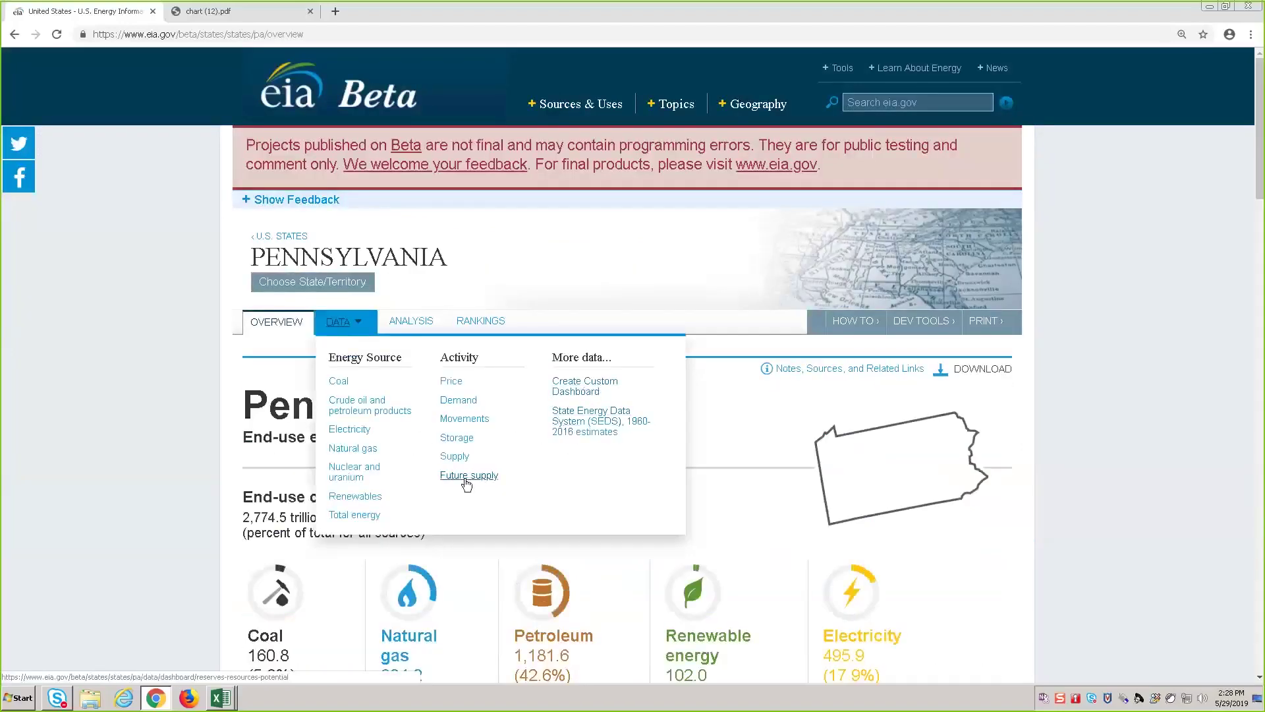
{"action": "left_click", "coordinate": [333, 324]}
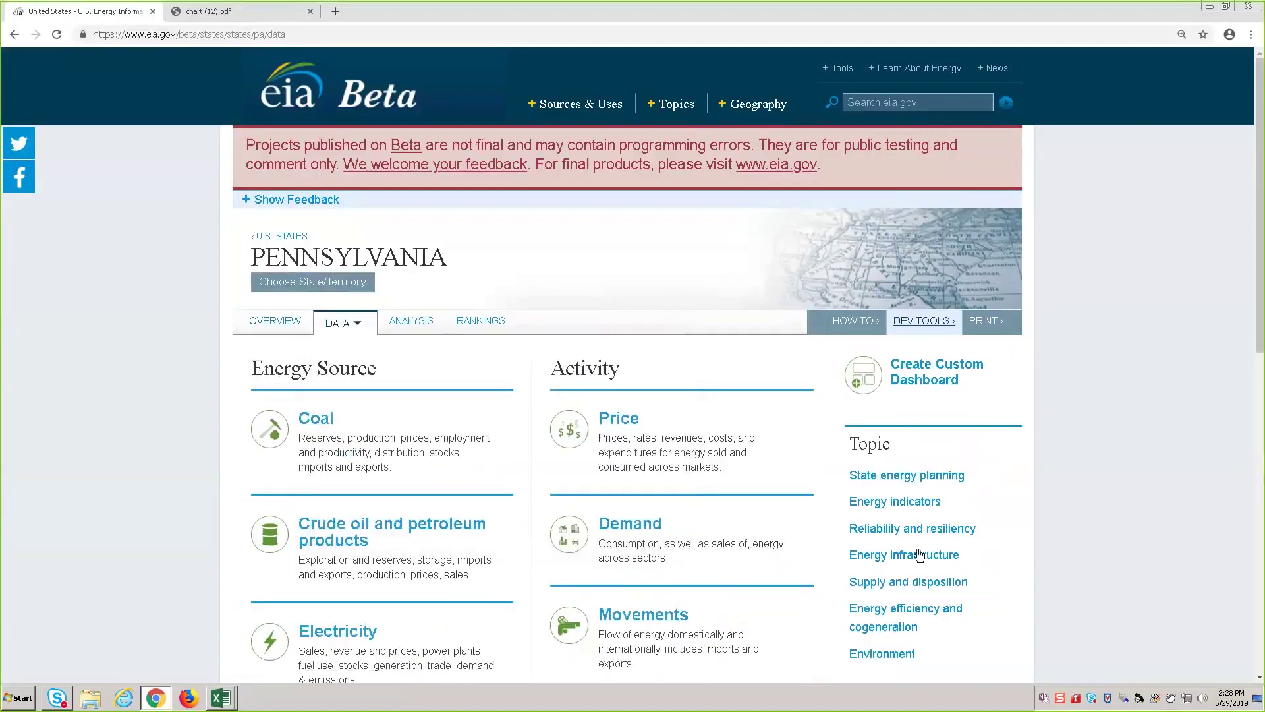
Step: Open Pennsylvania's Environment topic and look over its energy-related carbon dioxide emissions charts
{"action": "left_click", "coordinate": [880, 655]}
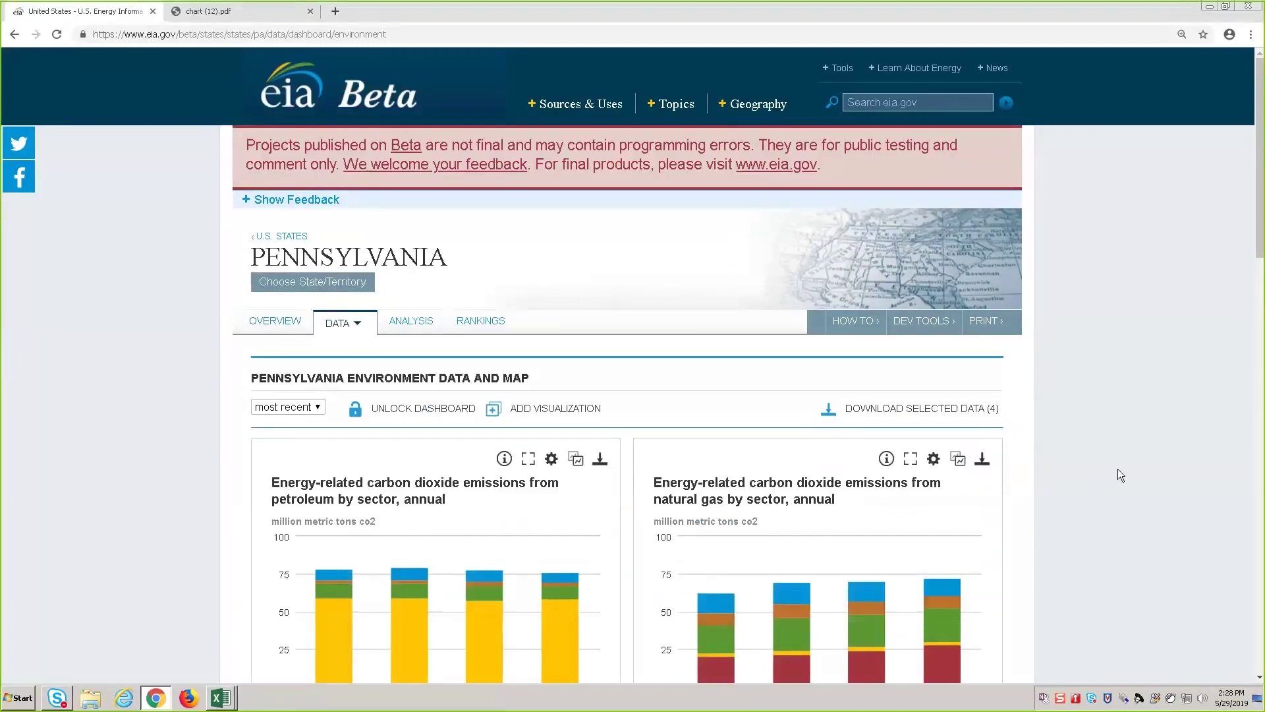
{"action": "scroll", "coordinate": [1118, 470], "scroll_direction": "down", "scroll_amount": 2}
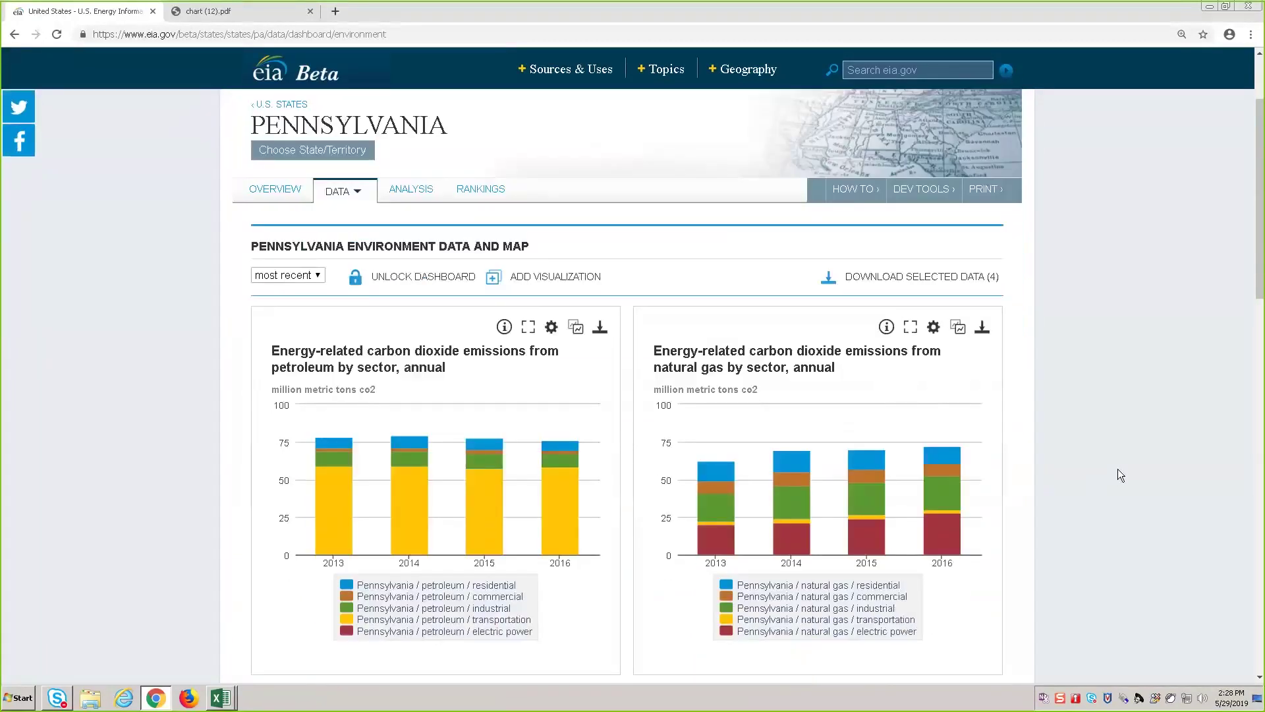
{"action": "scroll", "coordinate": [1120, 468], "scroll_direction": "down", "scroll_amount": 5}
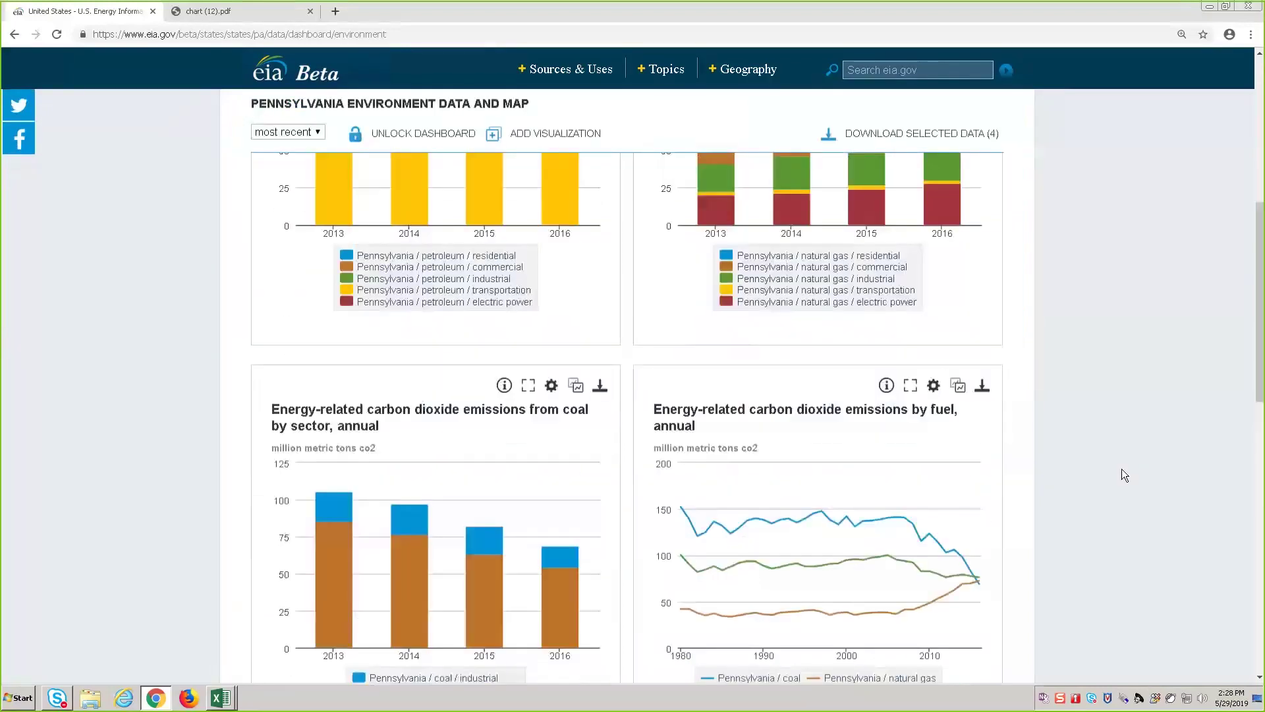
{"action": "scroll", "coordinate": [1122, 468], "scroll_direction": "down", "scroll_amount": 2}
{"action": "scroll", "coordinate": [1122, 469], "scroll_direction": "down", "scroll_amount": 5}
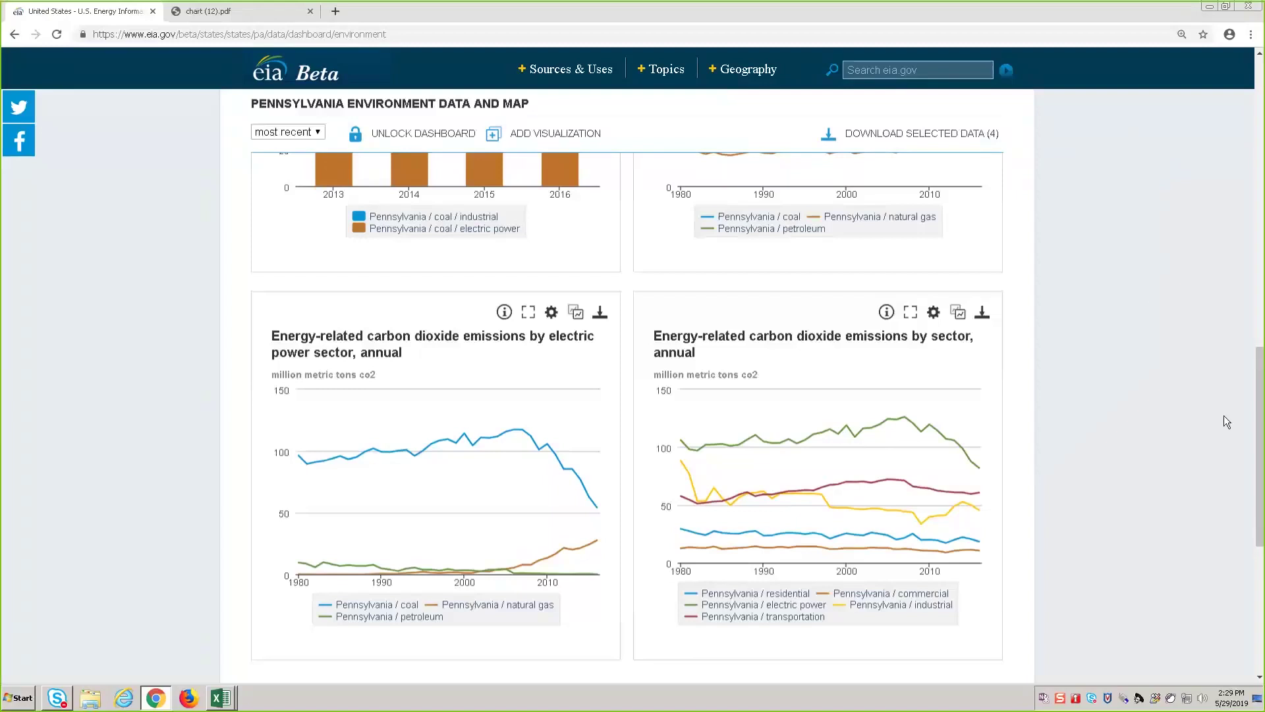
{"action": "scroll", "coordinate": [1157, 215], "scroll_direction": "up", "scroll_amount": 2}
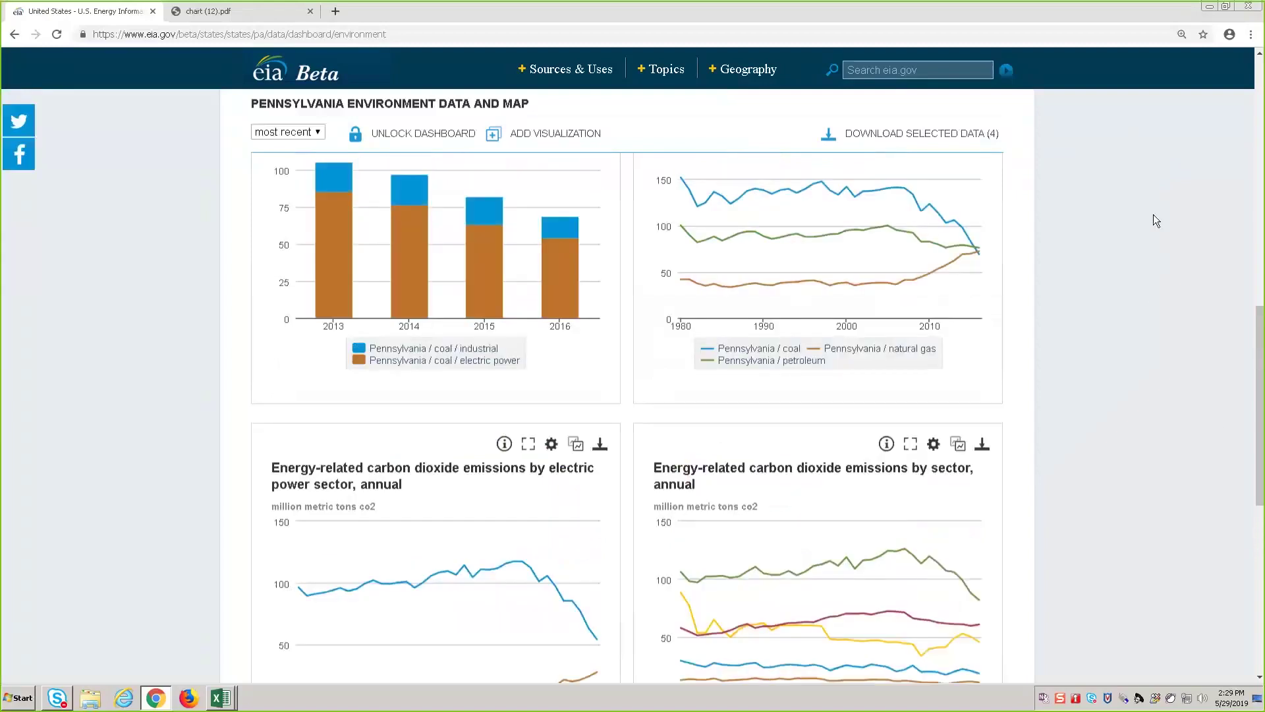
{"action": "scroll", "coordinate": [1154, 215], "scroll_direction": "down", "scroll_amount": 5}
{"action": "scroll", "coordinate": [1152, 215], "scroll_direction": "up", "scroll_amount": 15}
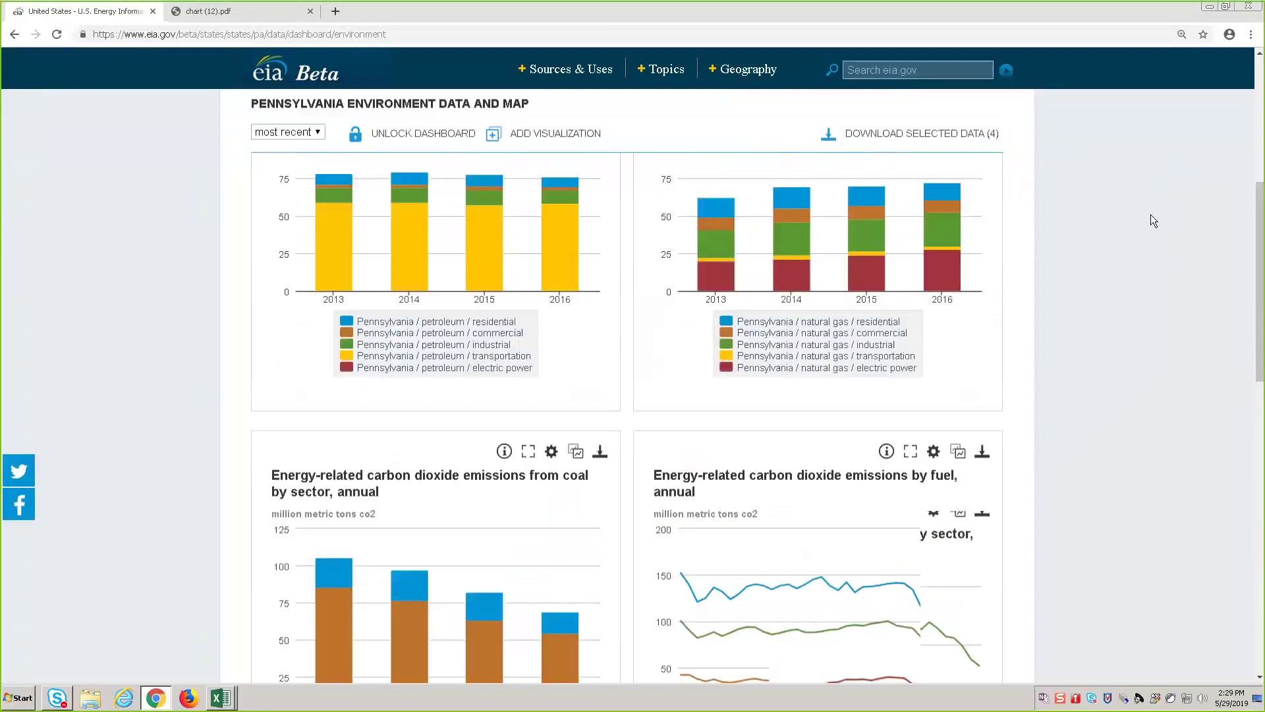
Step: Open Pennsylvania's coal data dashboard and look through its charts to the U.S. Energy Mapping System map with coal layers
{"action": "left_click", "coordinate": [351, 333]}
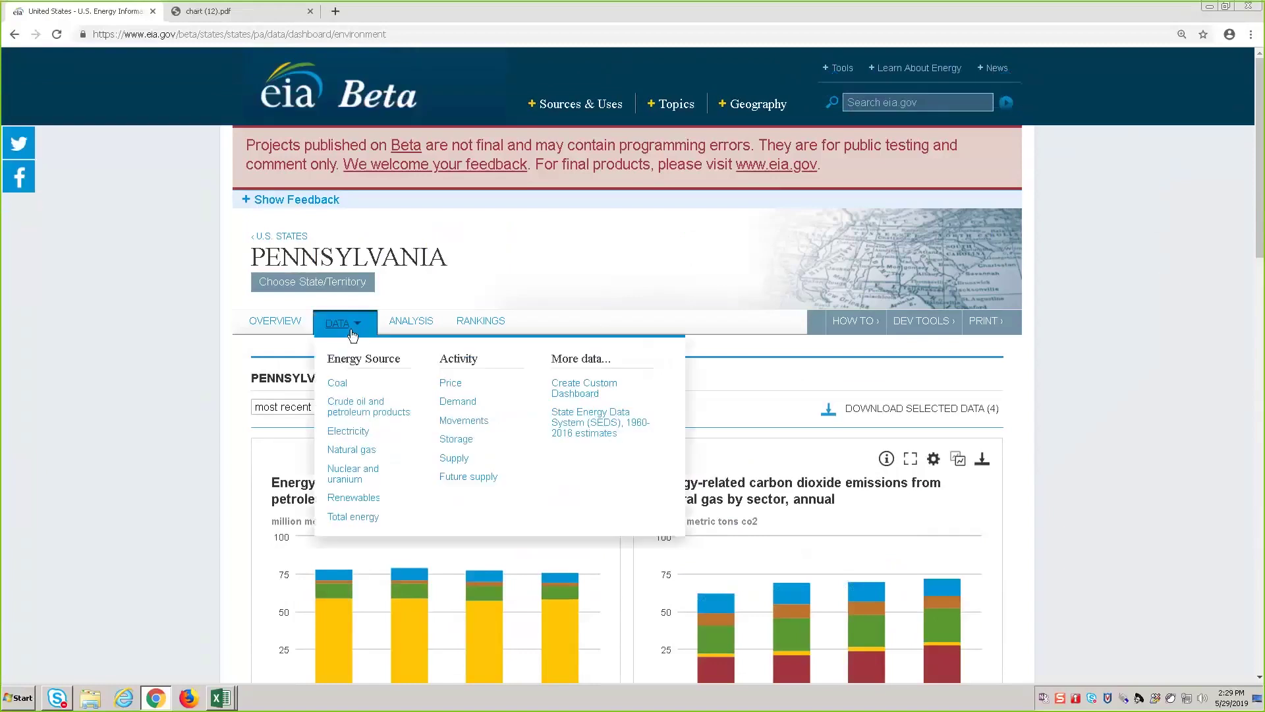
{"action": "left_click", "coordinate": [338, 383]}
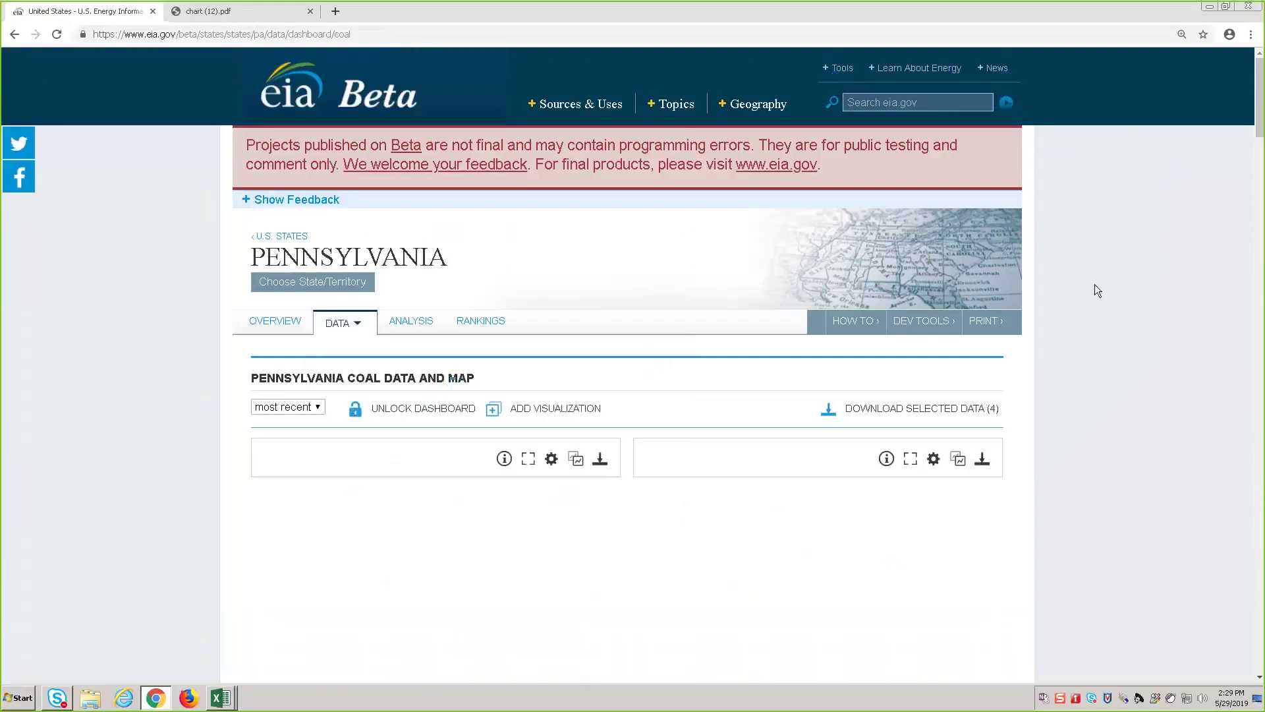
{"action": "scroll", "coordinate": [1097, 290], "scroll_direction": "down", "scroll_amount": 4}
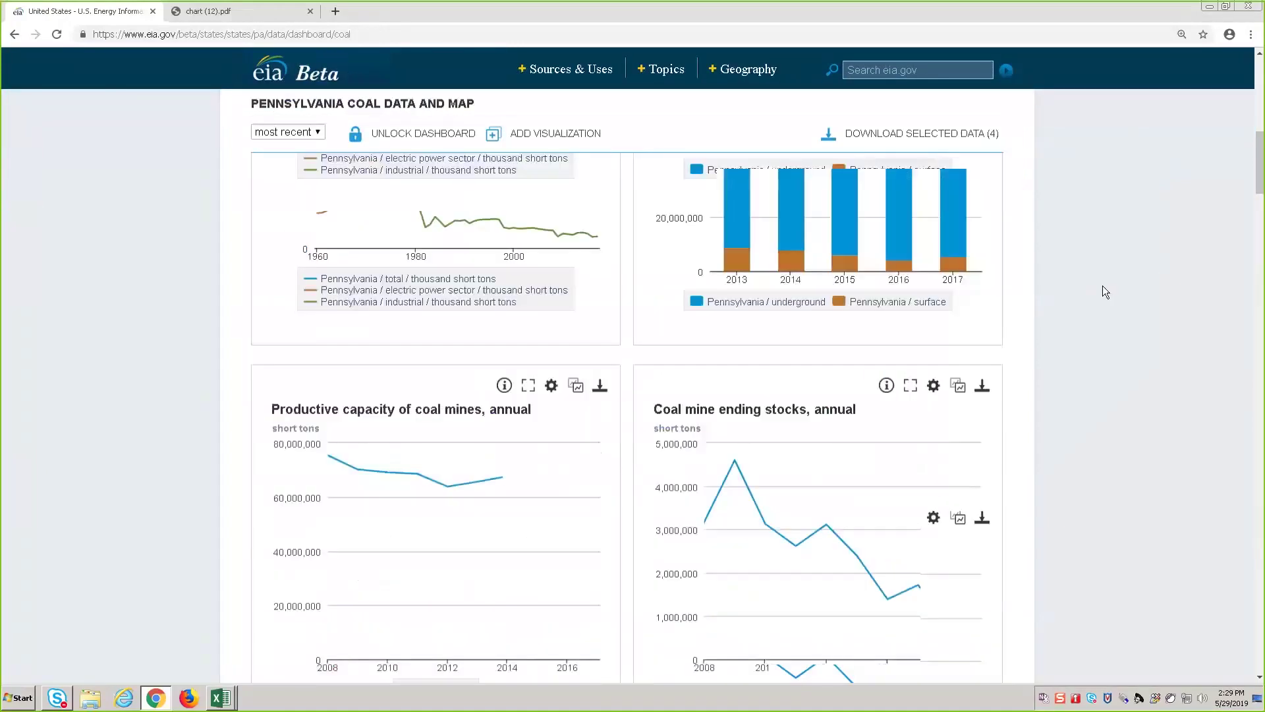
{"action": "scroll", "coordinate": [1104, 287], "scroll_direction": "down", "scroll_amount": 15}
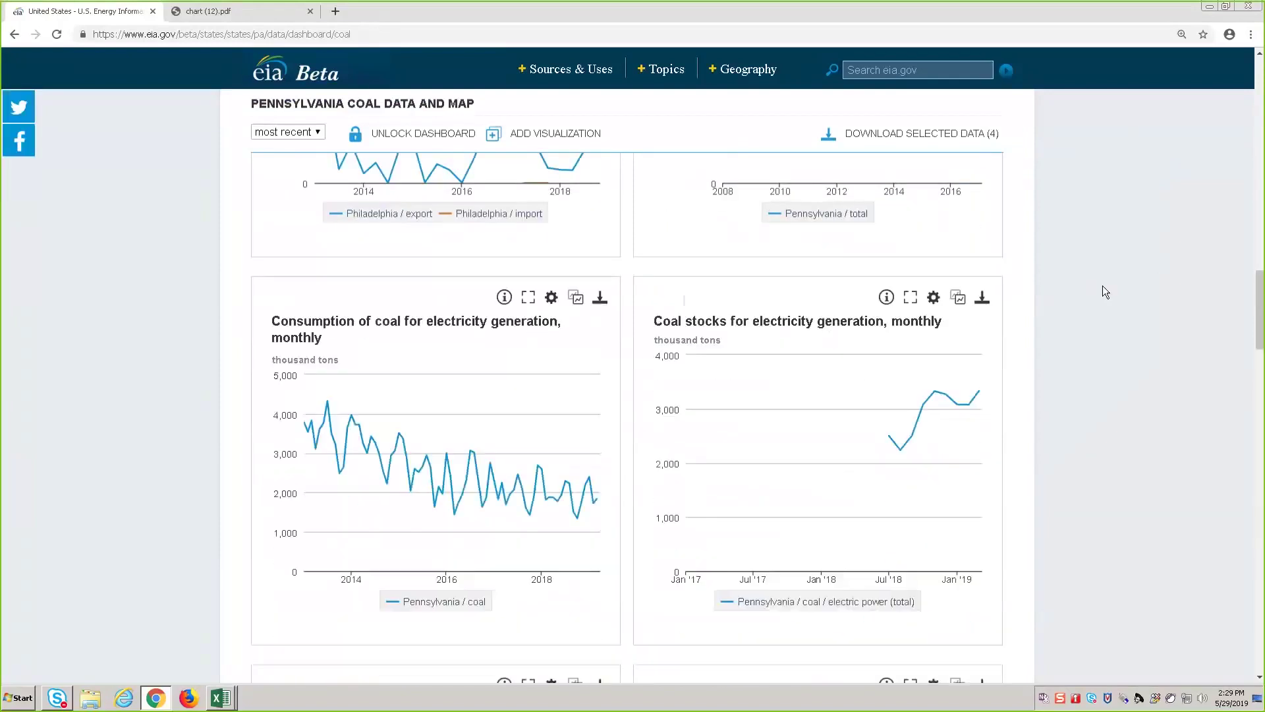
{"action": "scroll", "coordinate": [1104, 290], "scroll_direction": "down", "scroll_amount": 12}
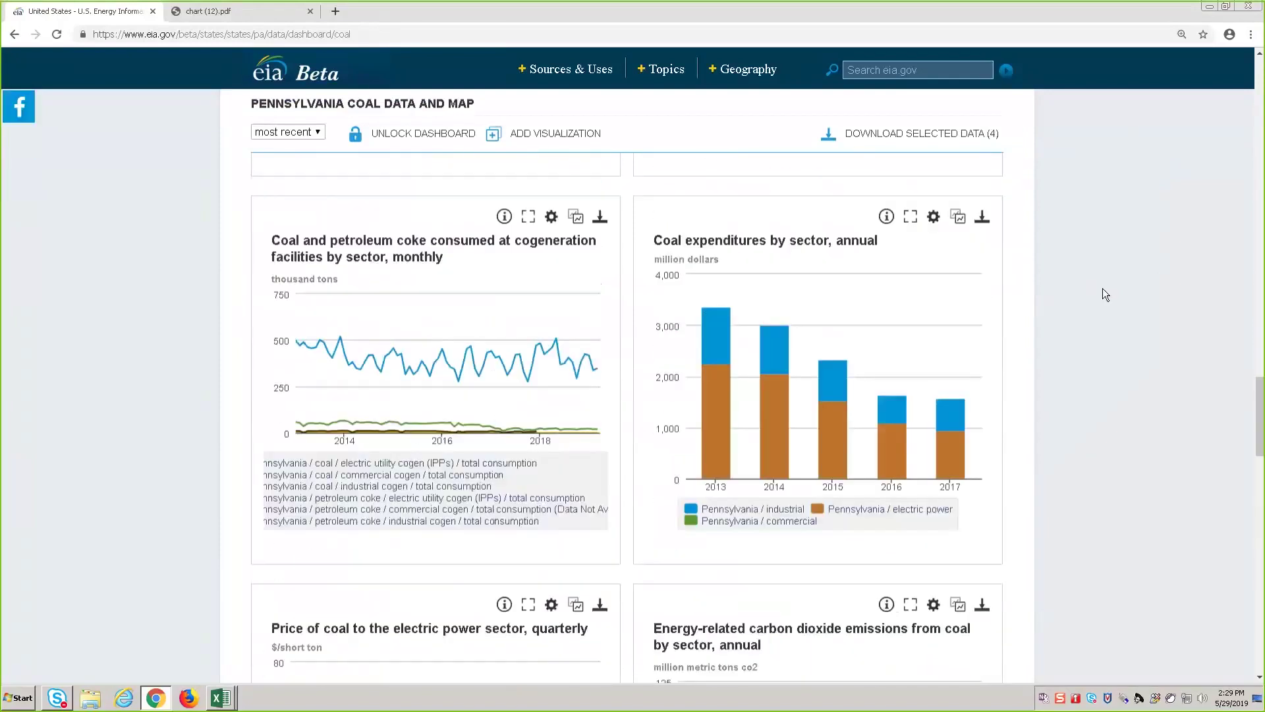
{"action": "scroll", "coordinate": [1102, 287], "scroll_direction": "down", "scroll_amount": 12}
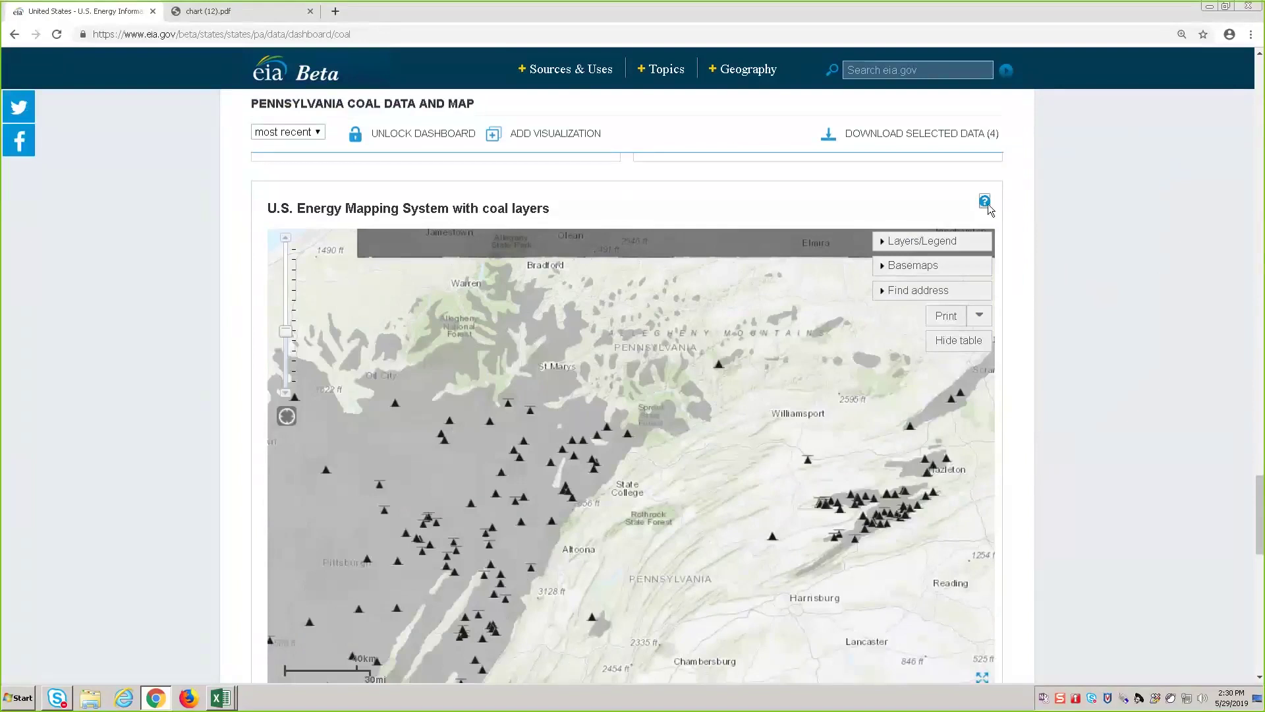
Step: Show the information for the coal layers map and open the Layer information and map data page
{"action": "left_click", "coordinate": [986, 203]}
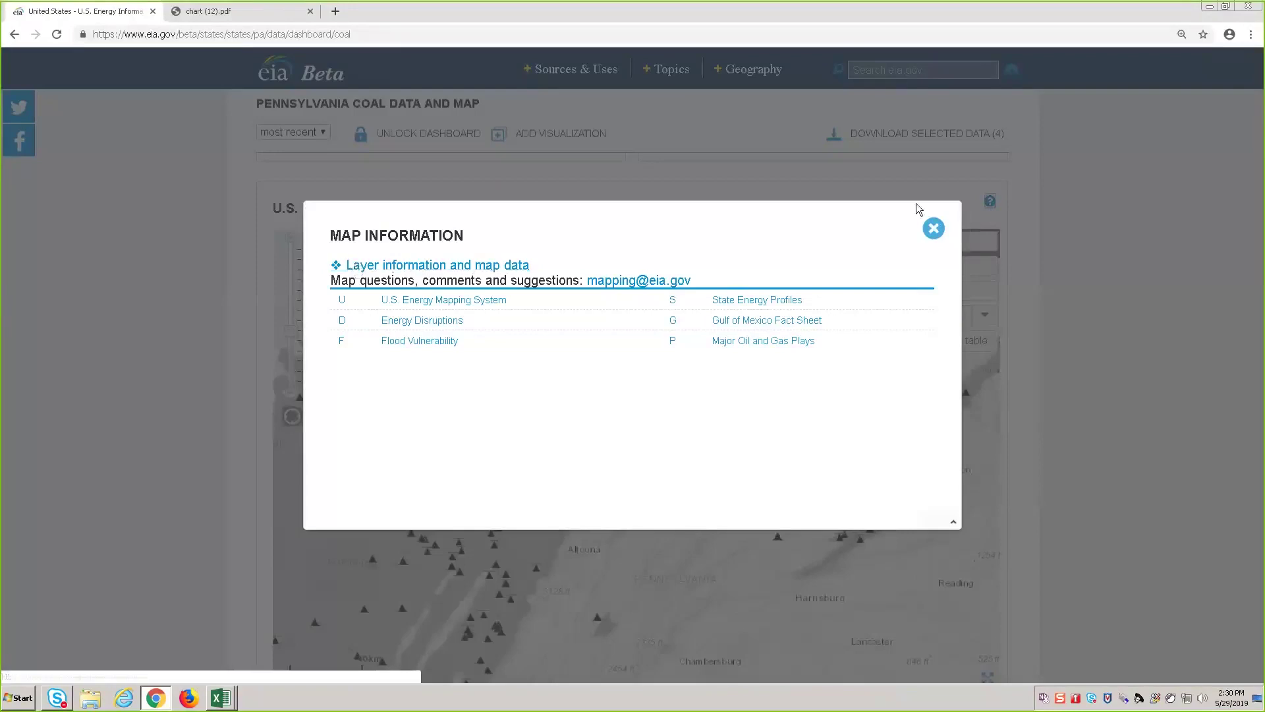
{"action": "left_click", "coordinate": [934, 228]}
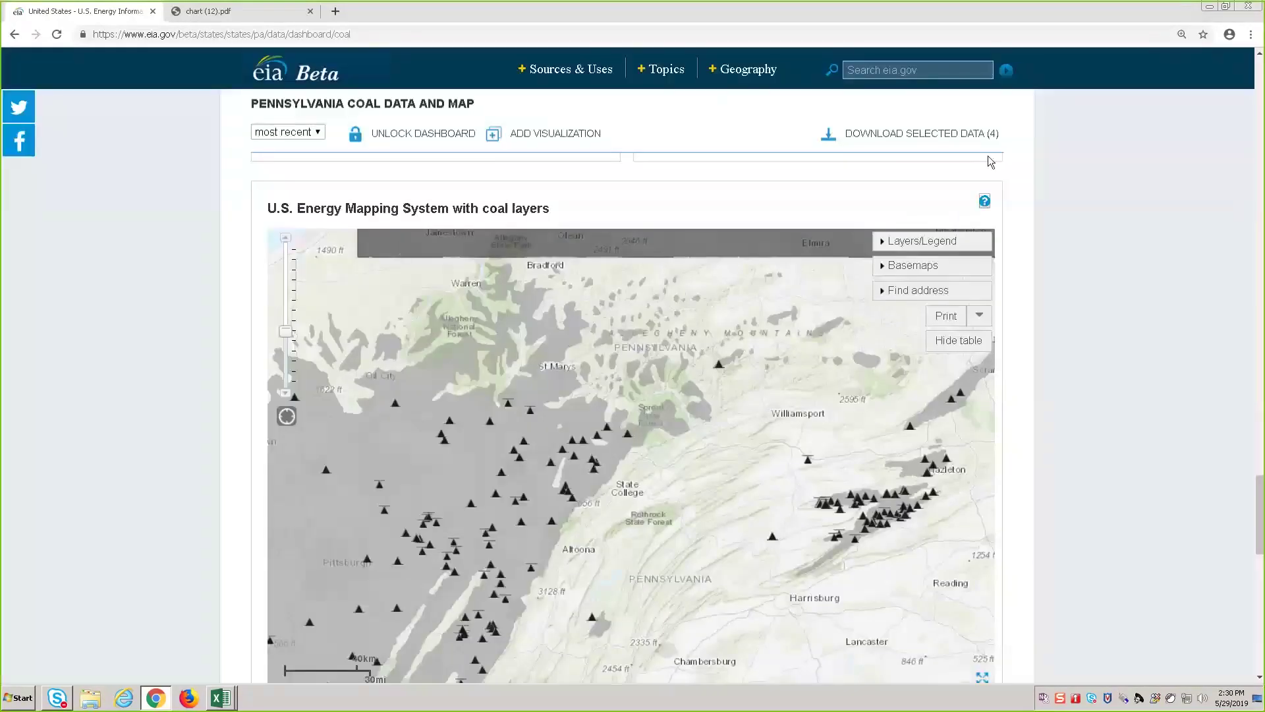
{"action": "left_click", "coordinate": [985, 201]}
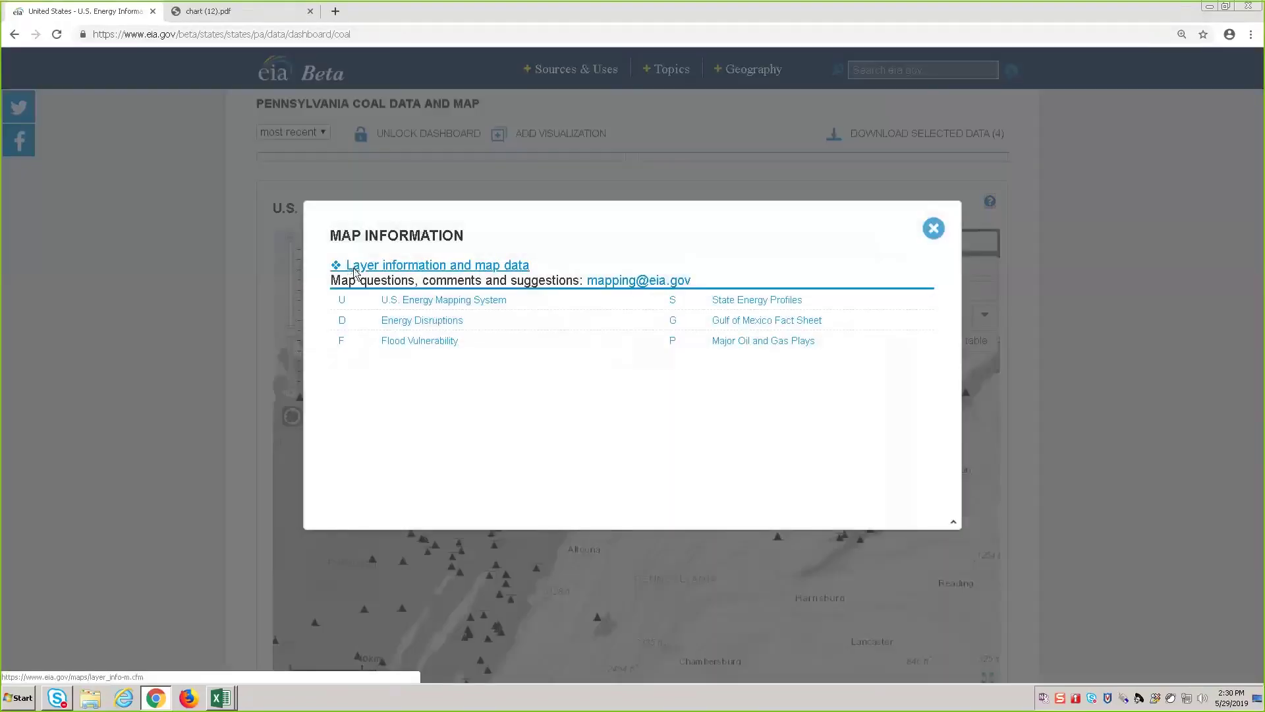
{"action": "left_click", "coordinate": [355, 266]}
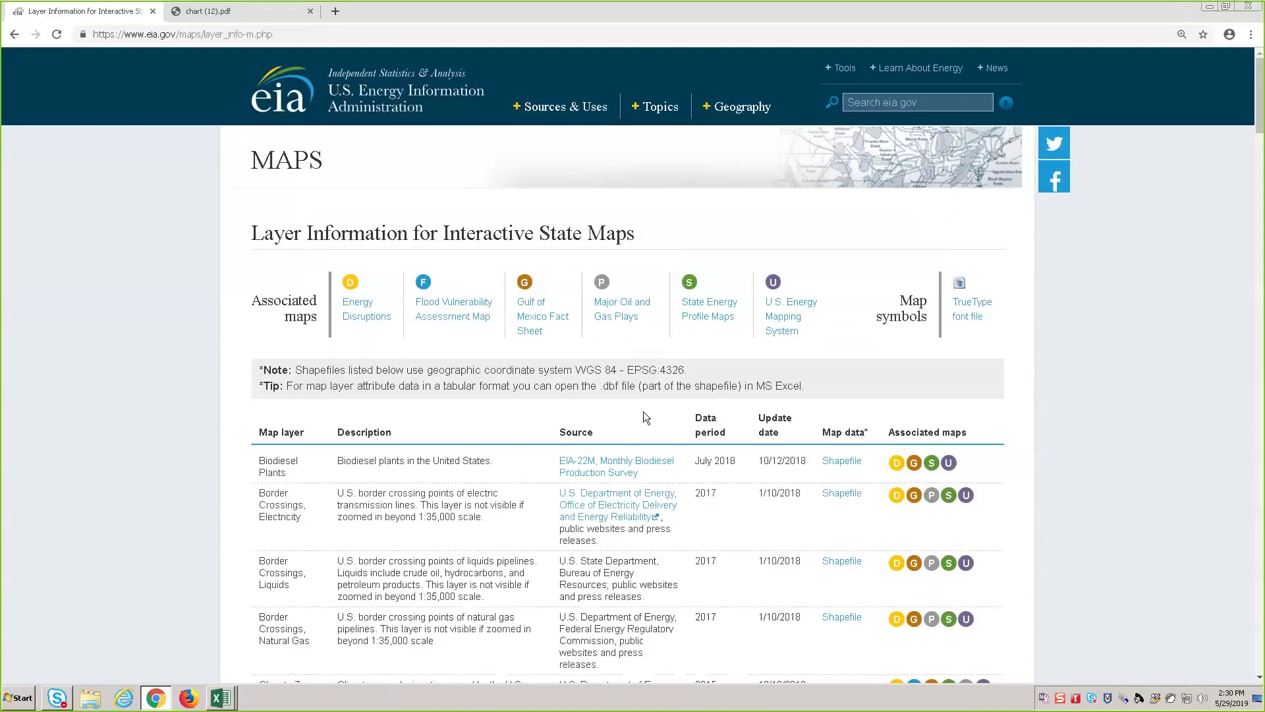
Step: Open the U.S. Energy Mapping System from the Geography section and follow its Layer information and map data link
{"action": "left_click", "coordinate": [710, 107]}
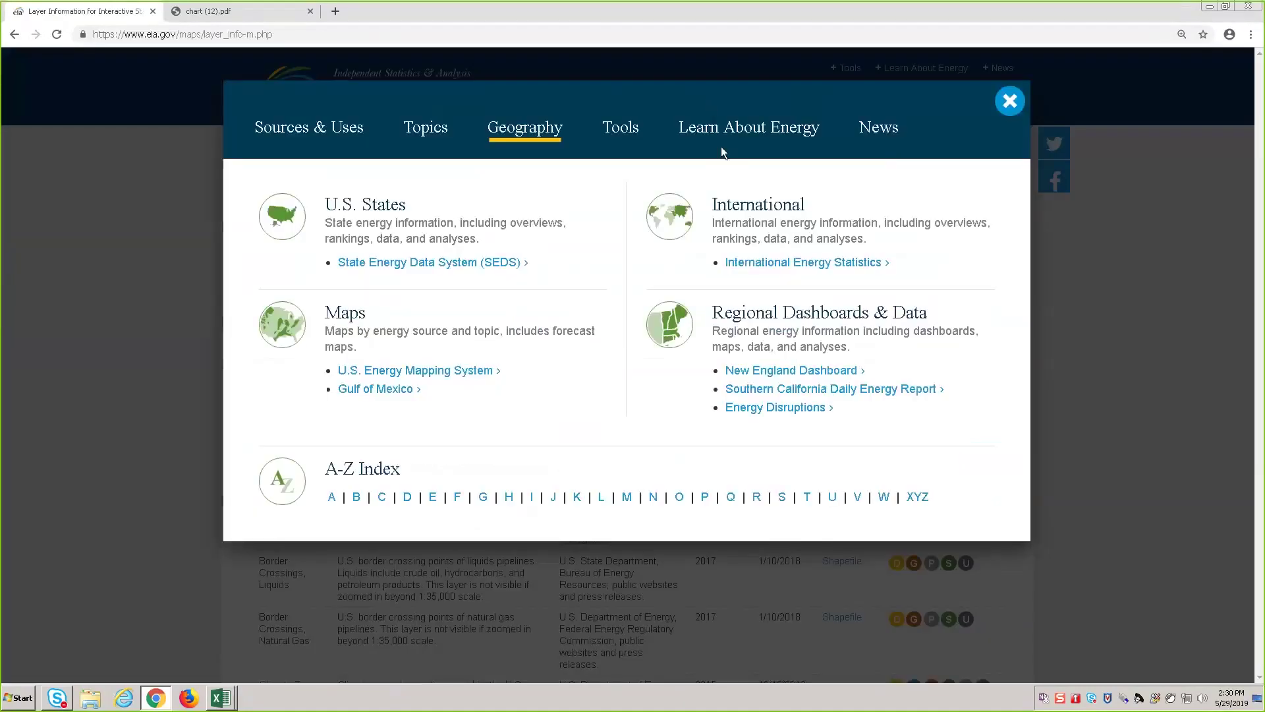
{"action": "left_click", "coordinate": [361, 372]}
{"action": "scroll", "coordinate": [1138, 249], "scroll_direction": "down", "scroll_amount": 4}
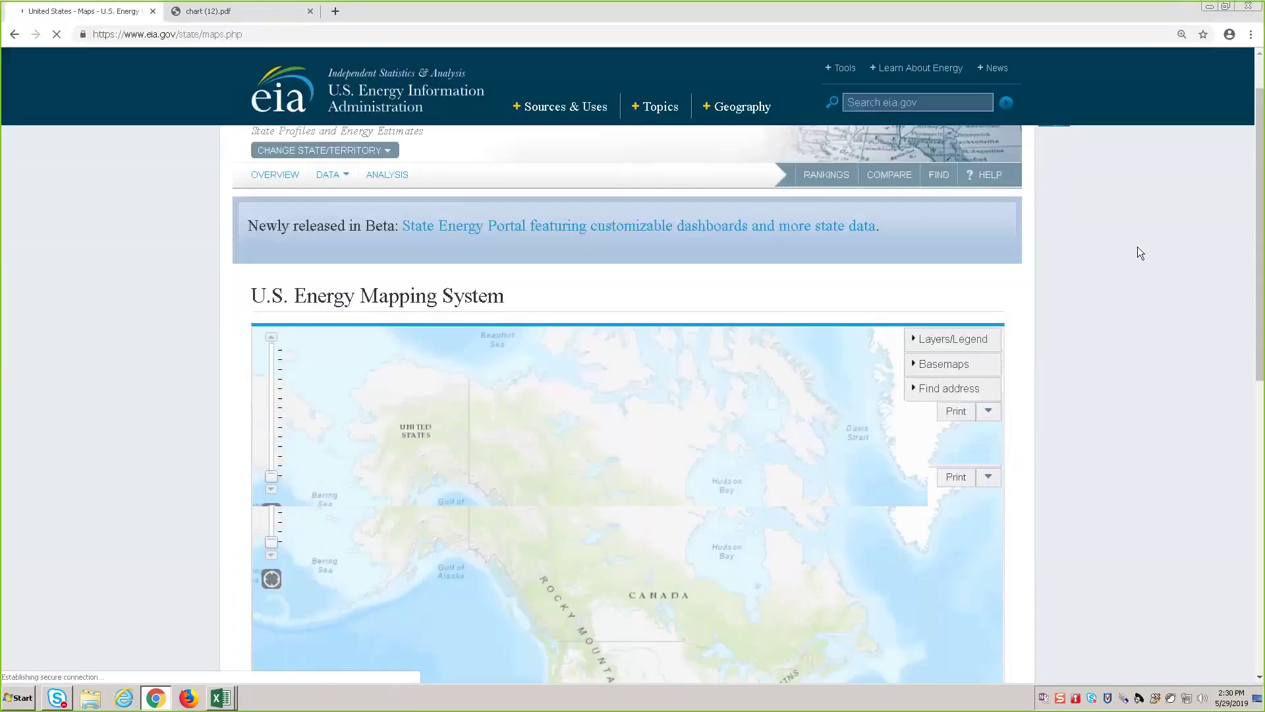
{"action": "scroll", "coordinate": [1137, 248], "scroll_direction": "down", "scroll_amount": 5}
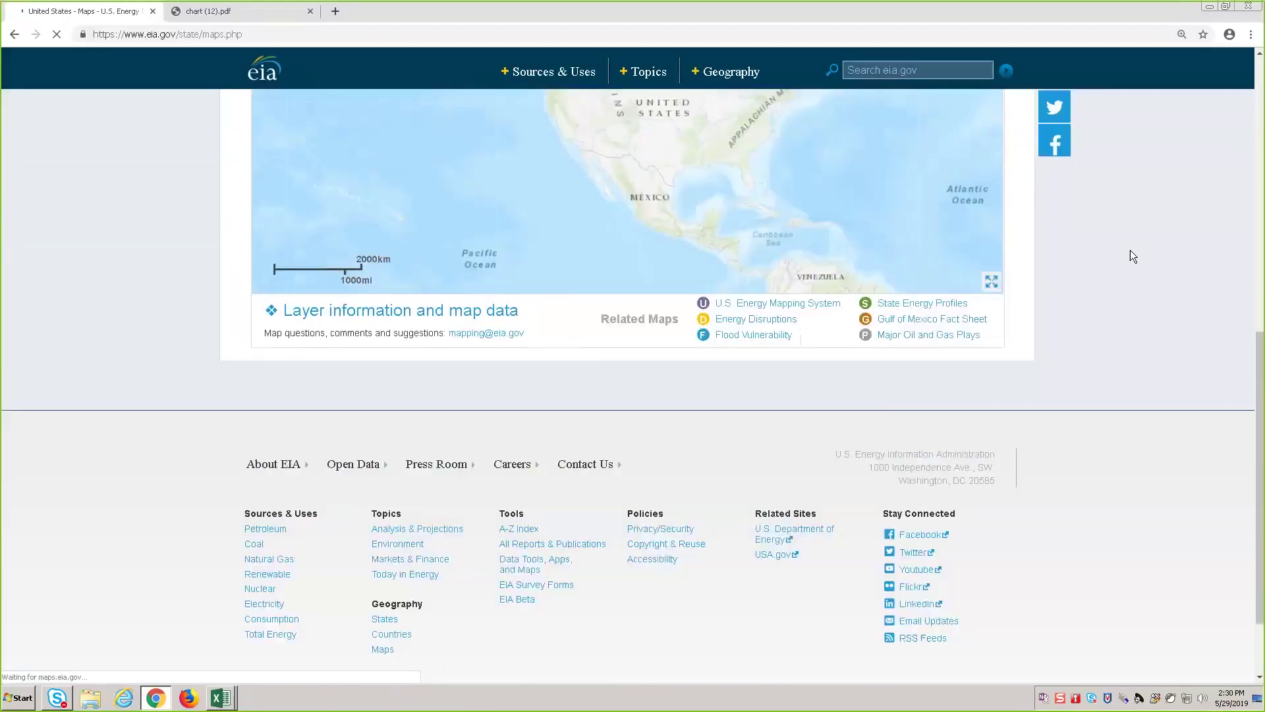
{"action": "left_click", "coordinate": [359, 310]}
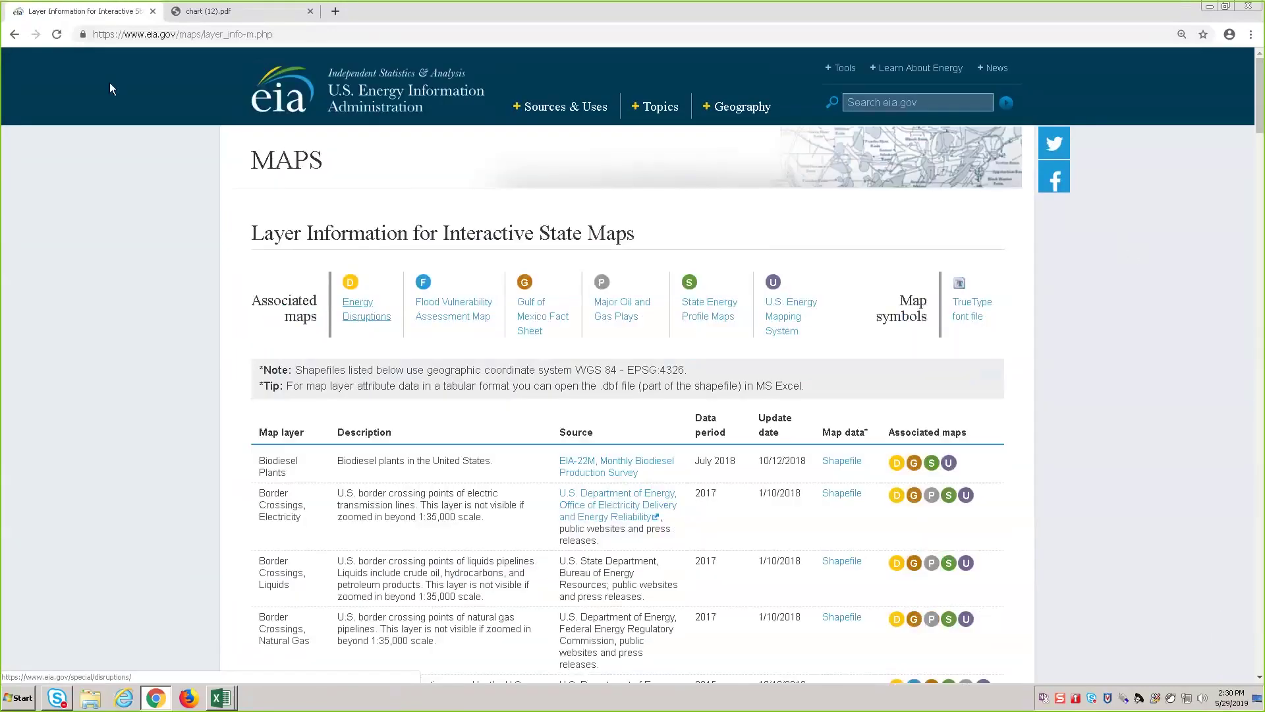
Step: Go back to Pennsylvania's coal dashboard and open the state's Supply data page
{"action": "left_click", "coordinate": [13, 36]}
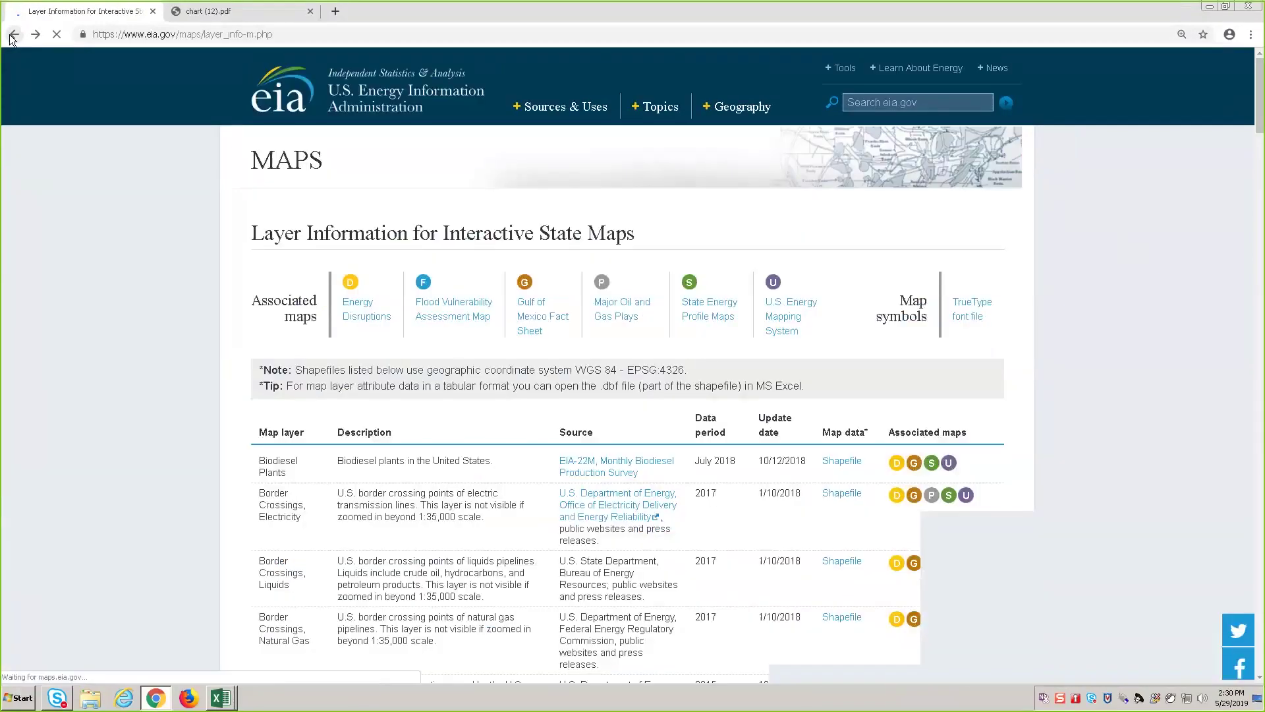
{"action": "left_click", "coordinate": [12, 37]}
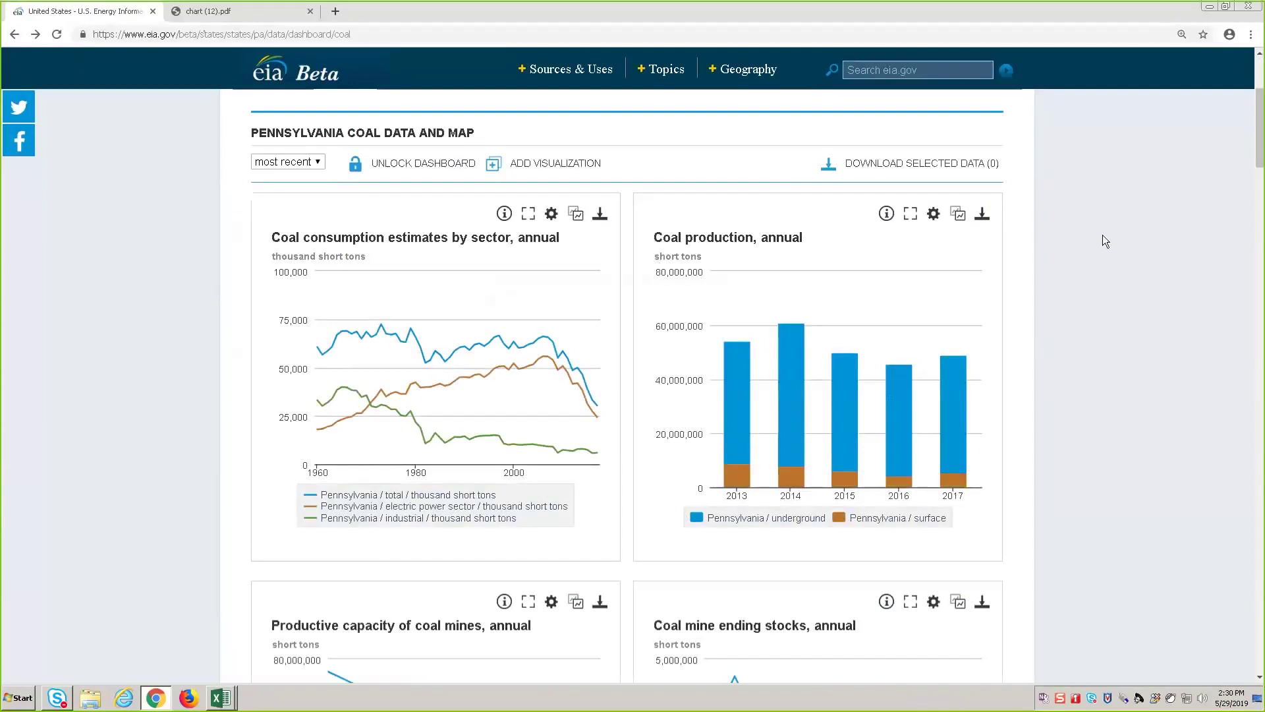
{"action": "scroll", "coordinate": [1105, 242], "scroll_direction": "up", "scroll_amount": 4}
{"action": "left_click", "coordinate": [343, 323]}
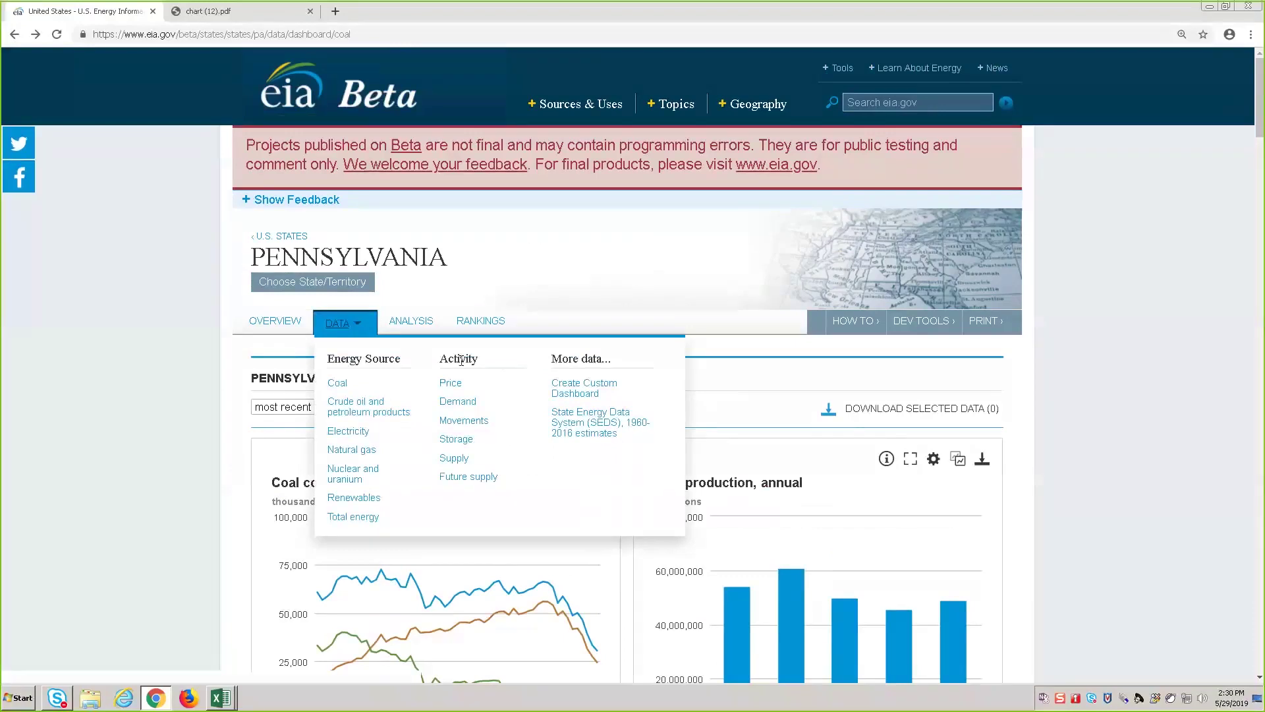
{"action": "left_click", "coordinate": [452, 462]}
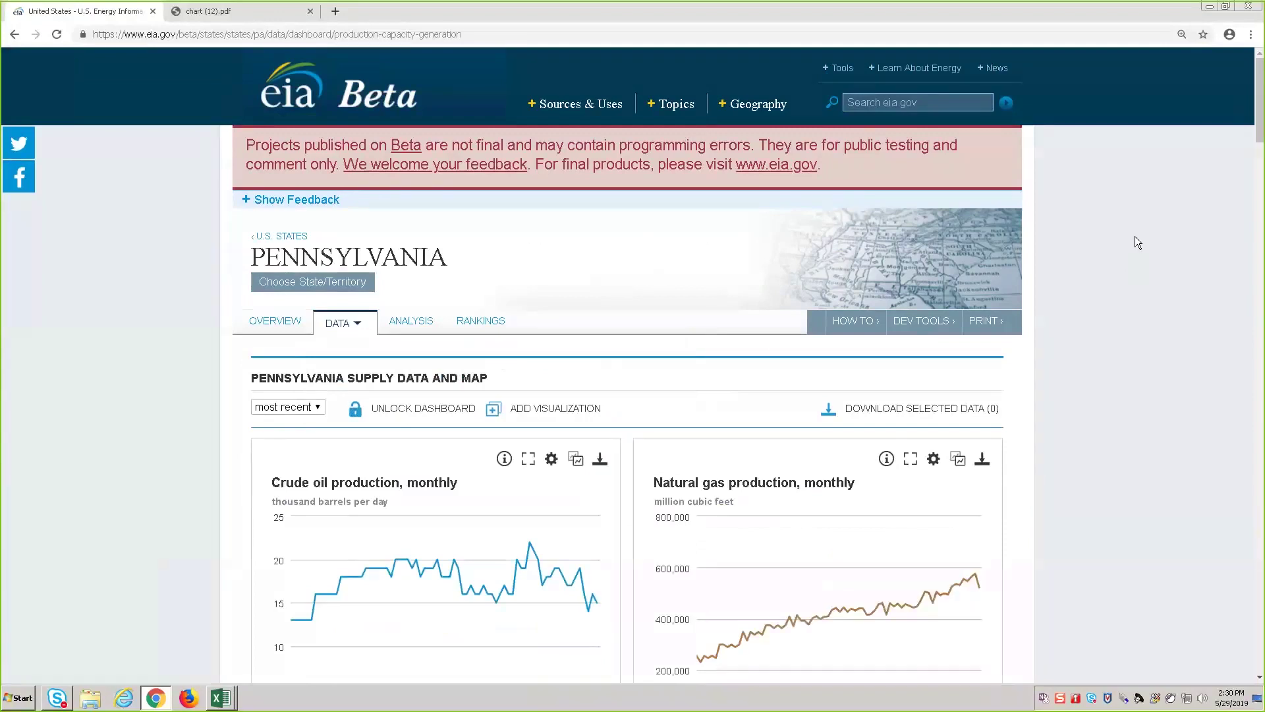
Step: Look over the crude oil, natural gas, coal and net electricity generation charts on Pennsylvania's supply dashboard
{"action": "scroll", "coordinate": [1135, 236], "scroll_direction": "down", "scroll_amount": 2}
{"action": "scroll", "coordinate": [1135, 233], "scroll_direction": "down", "scroll_amount": 3}
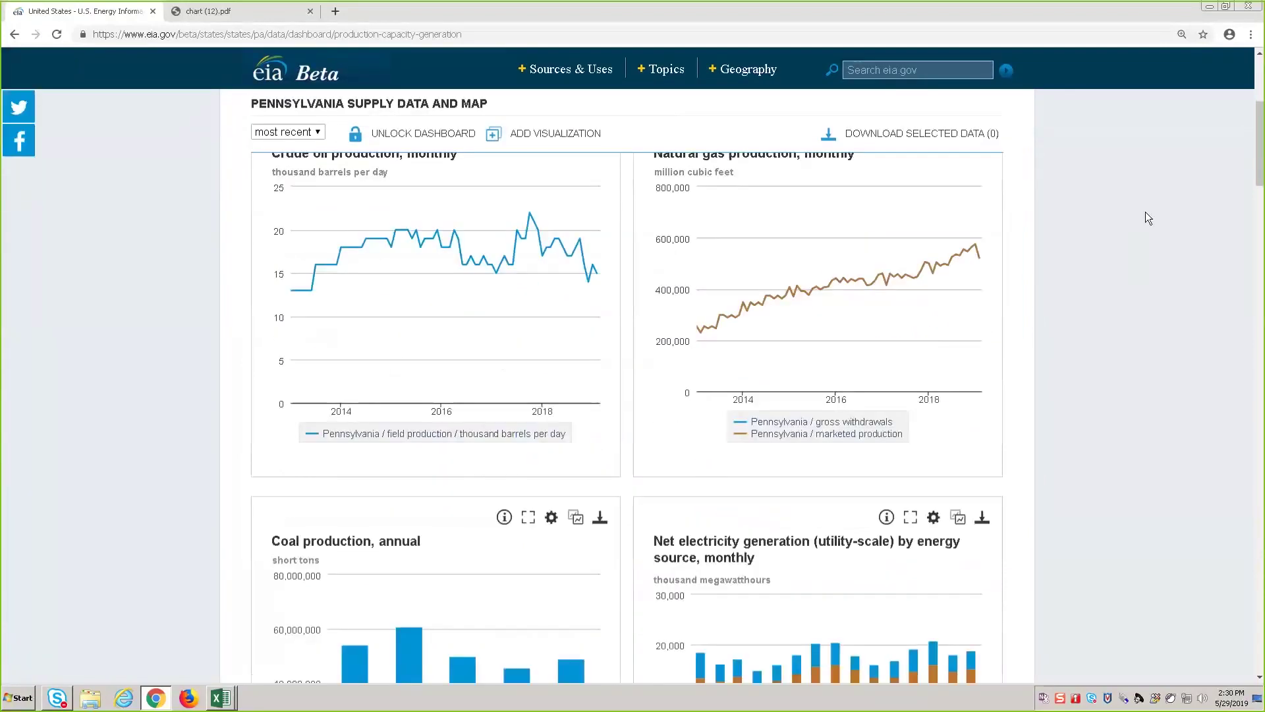
{"action": "scroll", "coordinate": [1146, 206], "scroll_direction": "down", "scroll_amount": 1}
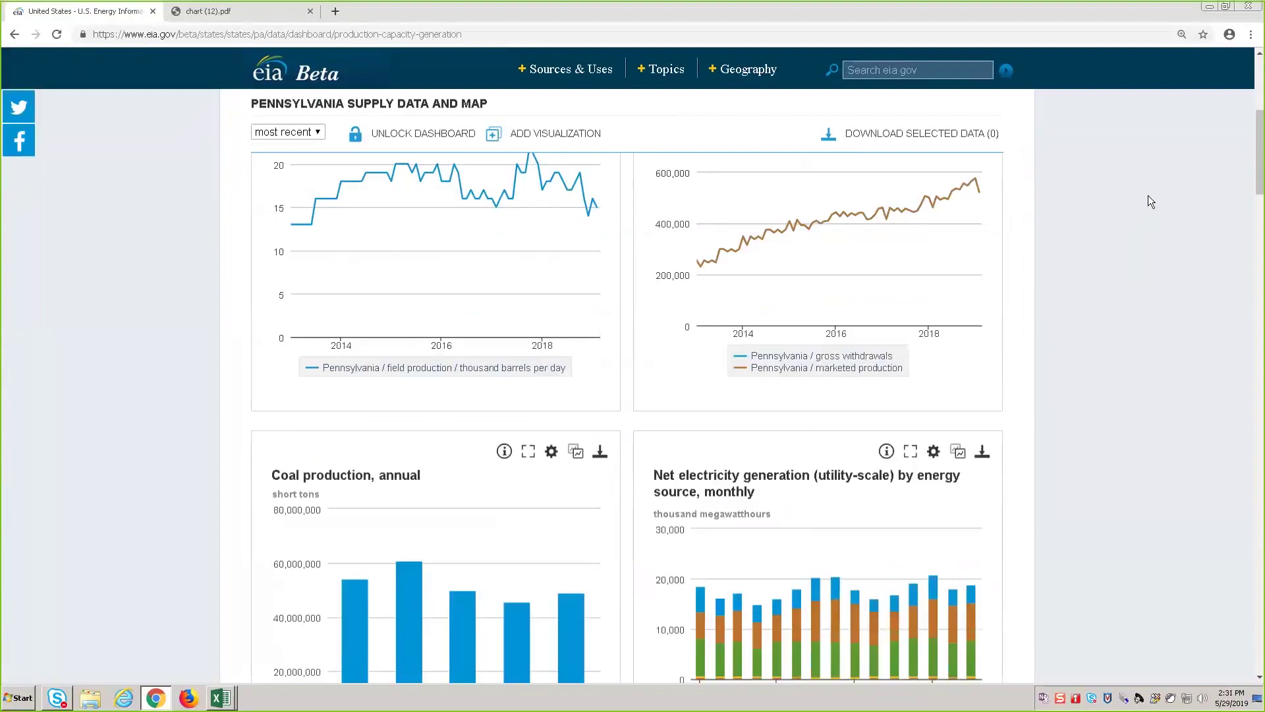
{"action": "scroll", "coordinate": [1148, 195], "scroll_direction": "up", "scroll_amount": 2}
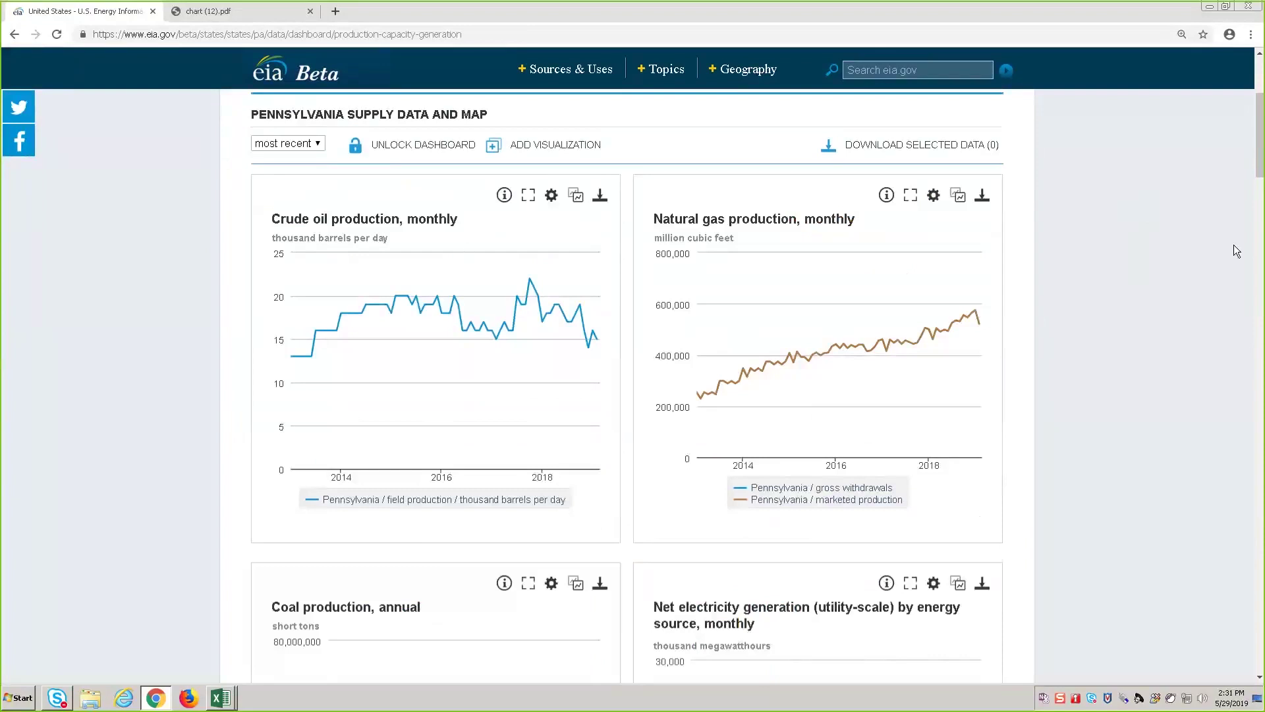
{"action": "scroll", "coordinate": [1186, 241], "scroll_direction": "down", "scroll_amount": 4}
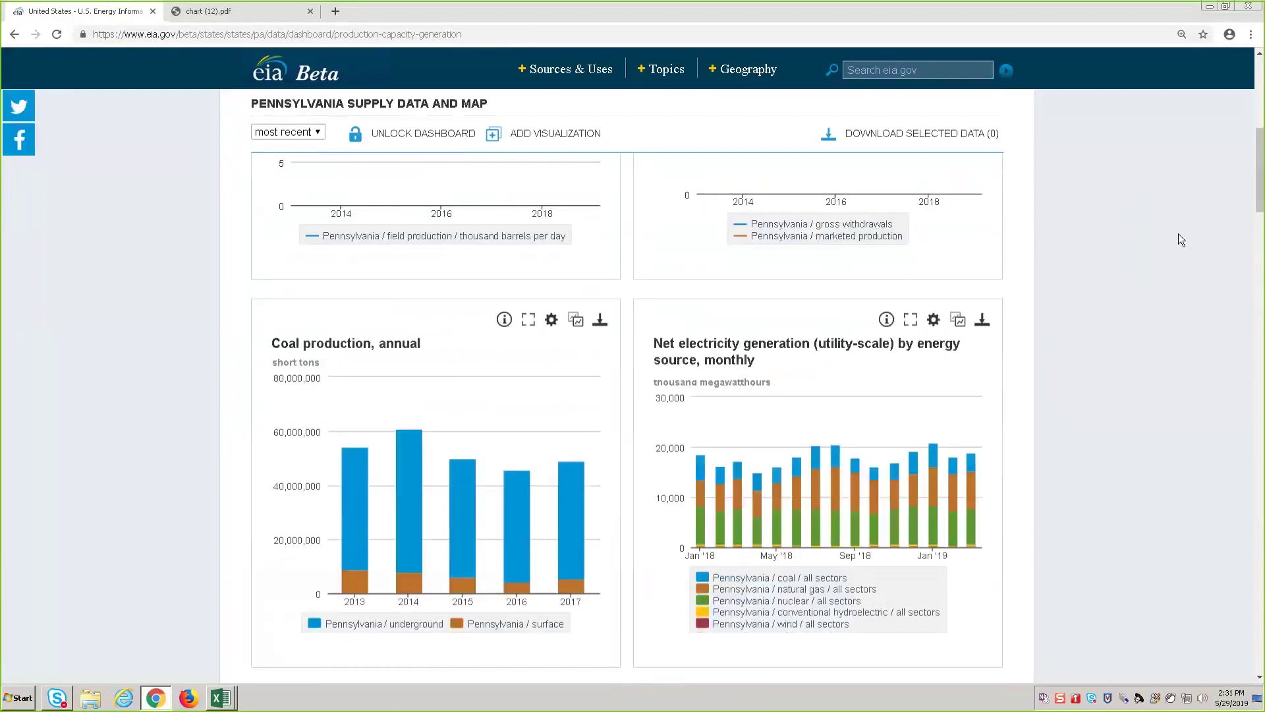
{"action": "scroll", "coordinate": [1179, 239], "scroll_direction": "up", "scroll_amount": 3}
{"action": "scroll", "coordinate": [1178, 233], "scroll_direction": "up", "scroll_amount": 1}
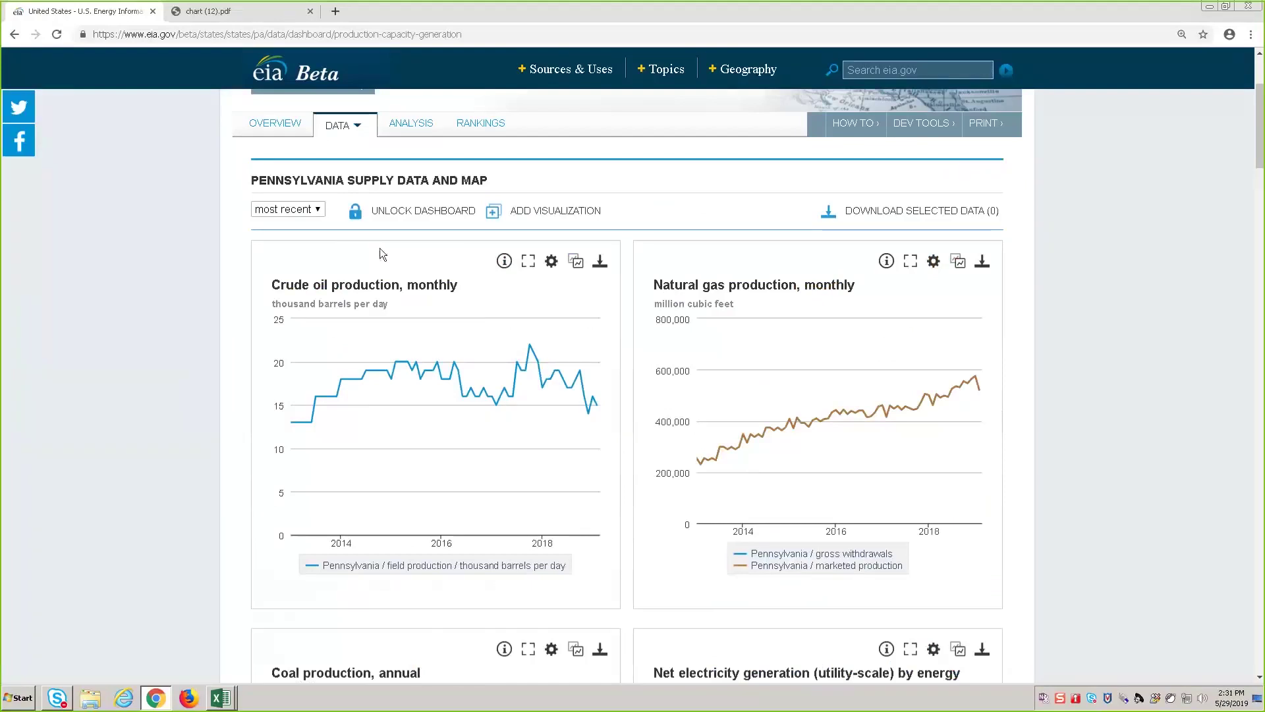
Step: Add Ohio and Texas to the monthly Crude oil production chart and save the chart options
{"action": "left_click", "coordinate": [536, 273]}
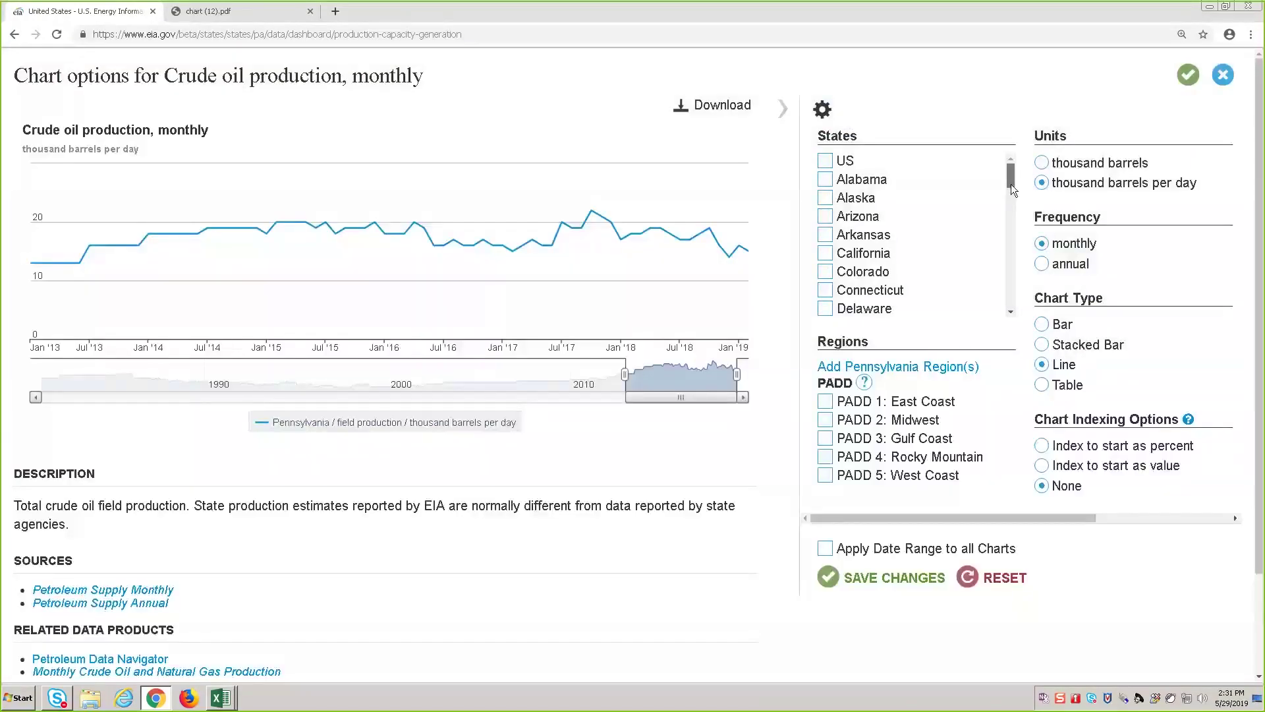
{"action": "left_click_drag", "start_coordinate": [1011, 183], "coordinate": [1018, 281]}
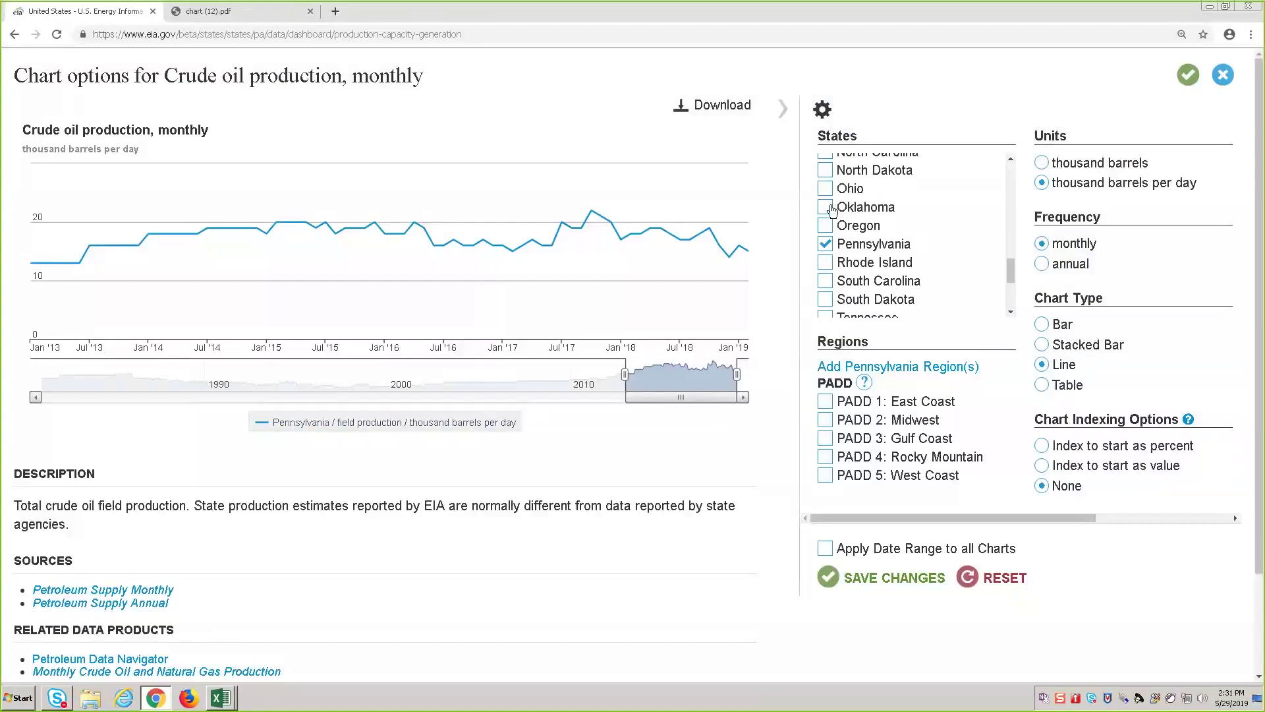
{"action": "left_click", "coordinate": [825, 189]}
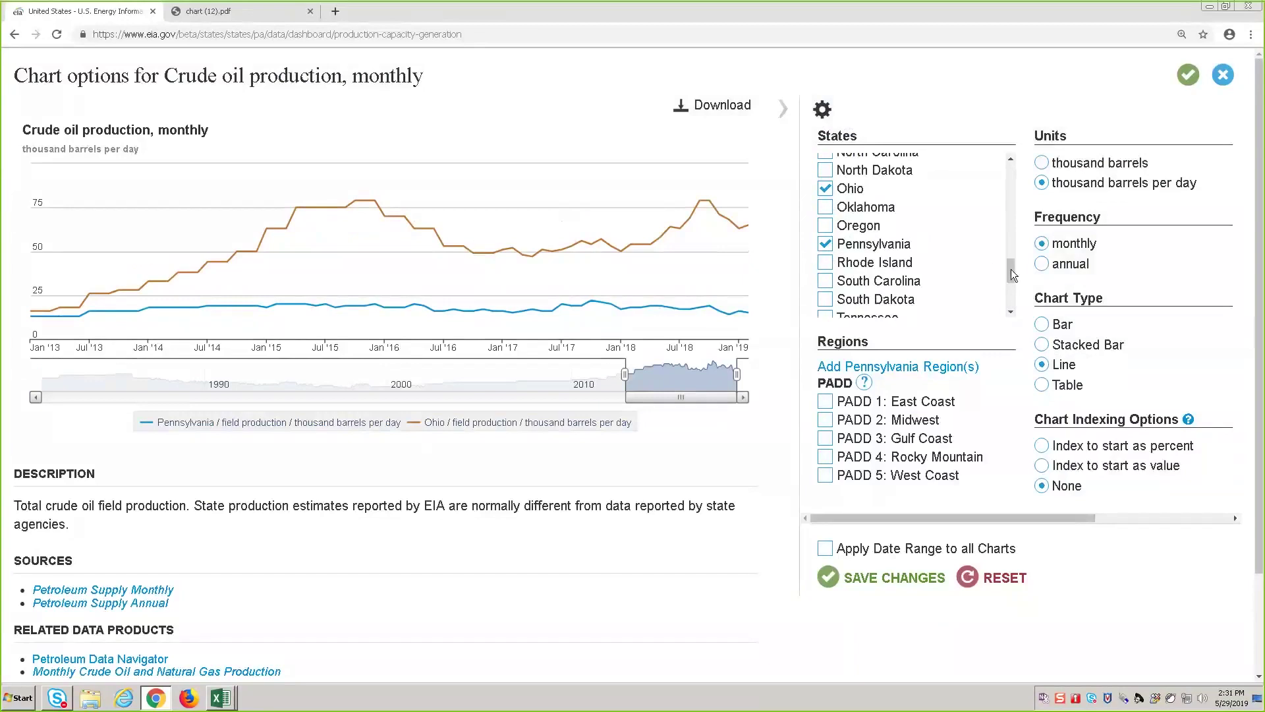
{"action": "scroll", "coordinate": [1011, 268], "scroll_direction": "down", "scroll_amount": 3}
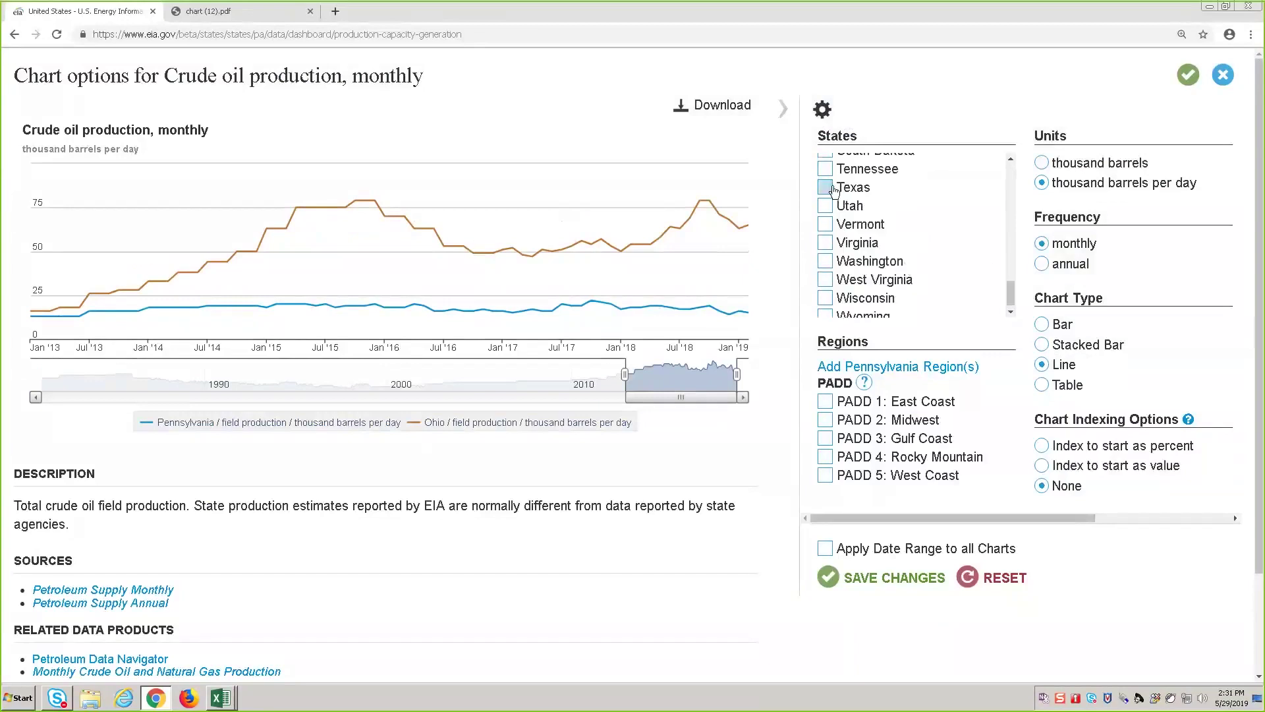
{"action": "left_click", "coordinate": [826, 188]}
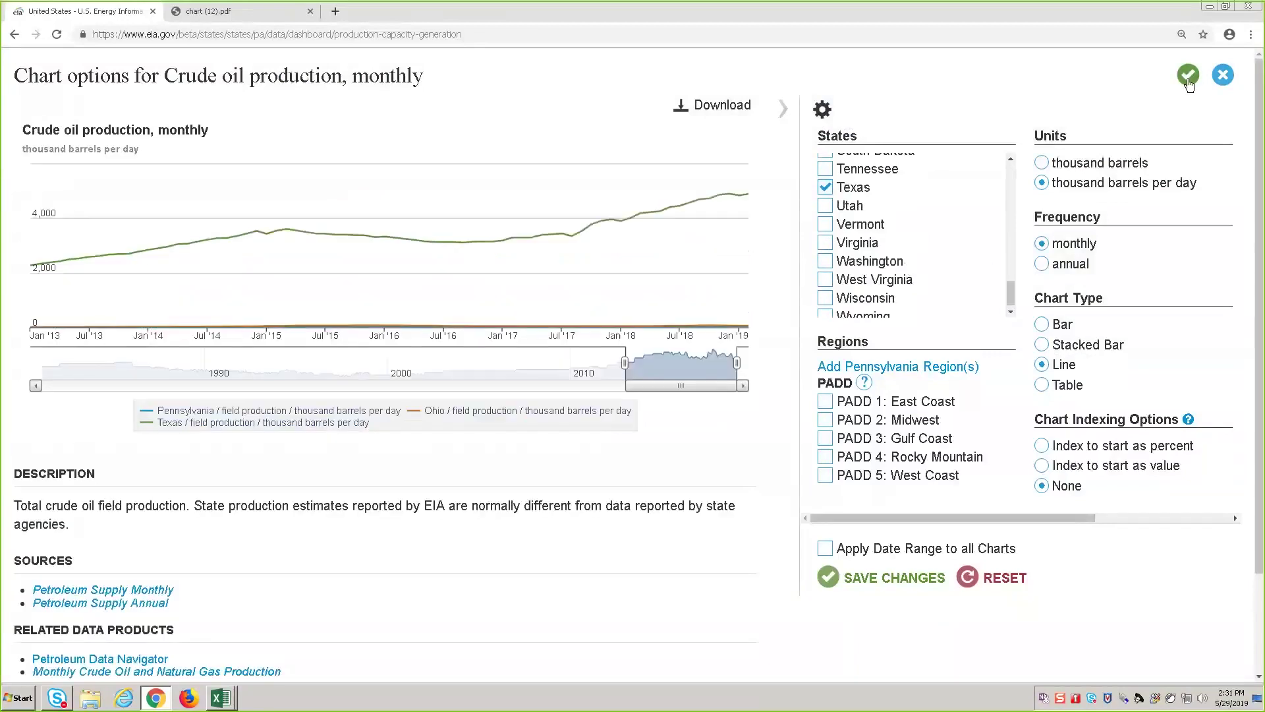
{"action": "left_click", "coordinate": [1177, 86]}
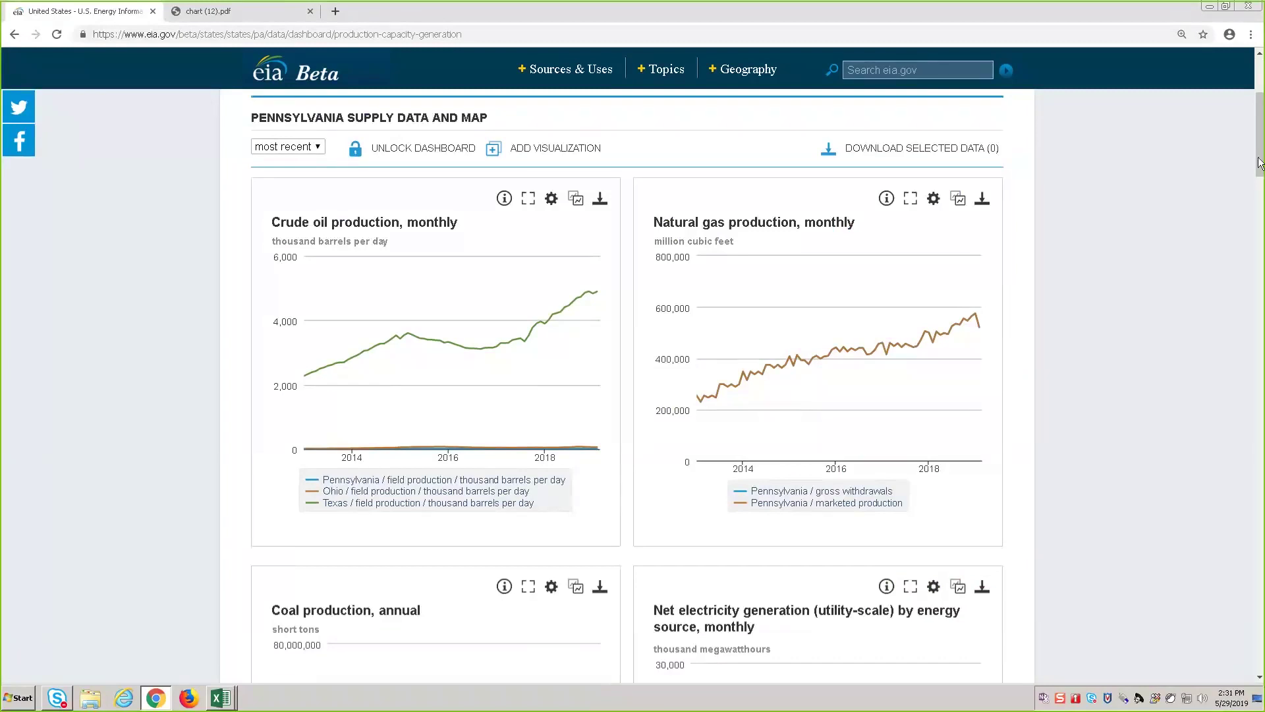
Step: Check Pennsylvania's How To page and return to the state's overview page
{"action": "scroll", "coordinate": [1138, 211], "scroll_direction": "up", "scroll_amount": 4}
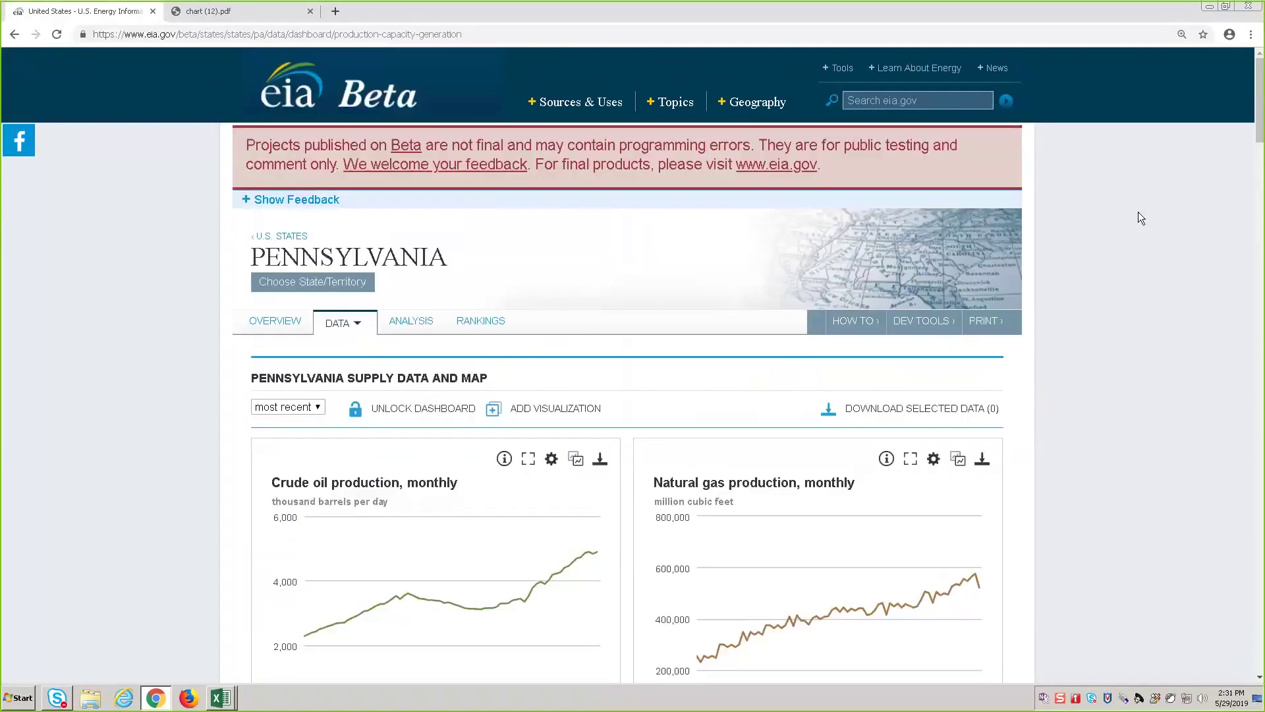
{"action": "left_click", "coordinate": [850, 319]}
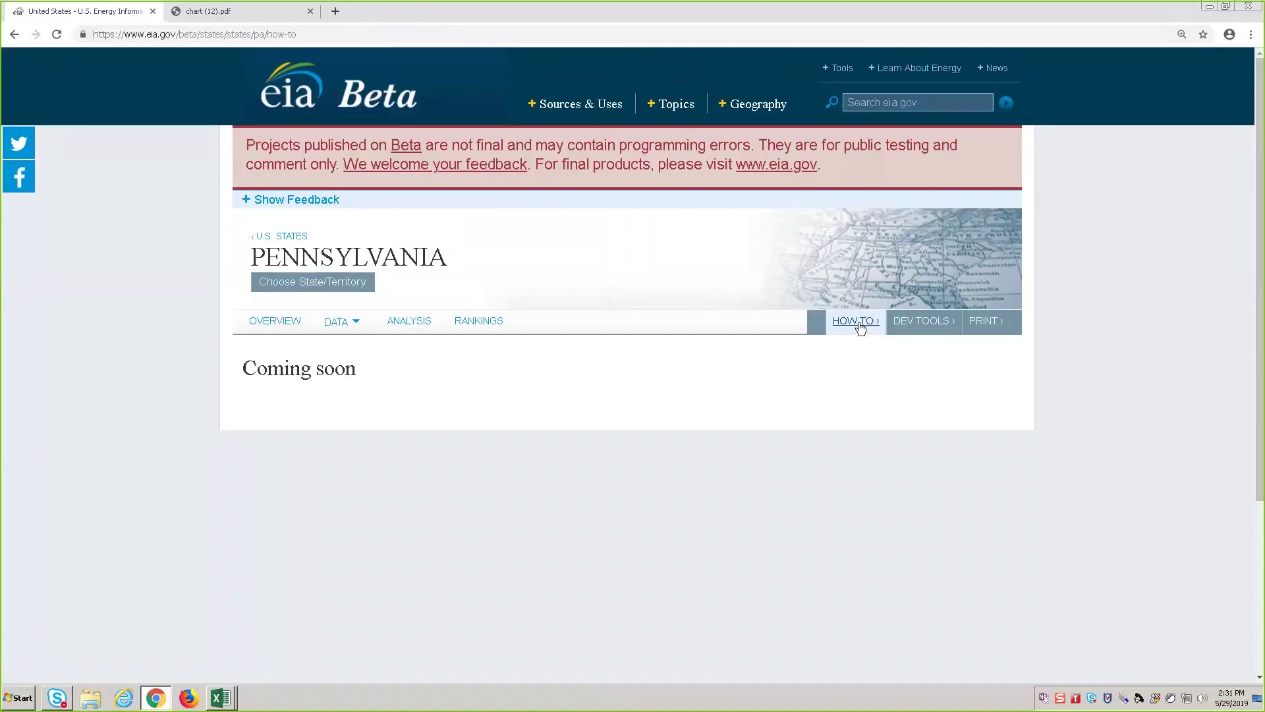
{"action": "left_click", "coordinate": [281, 325]}
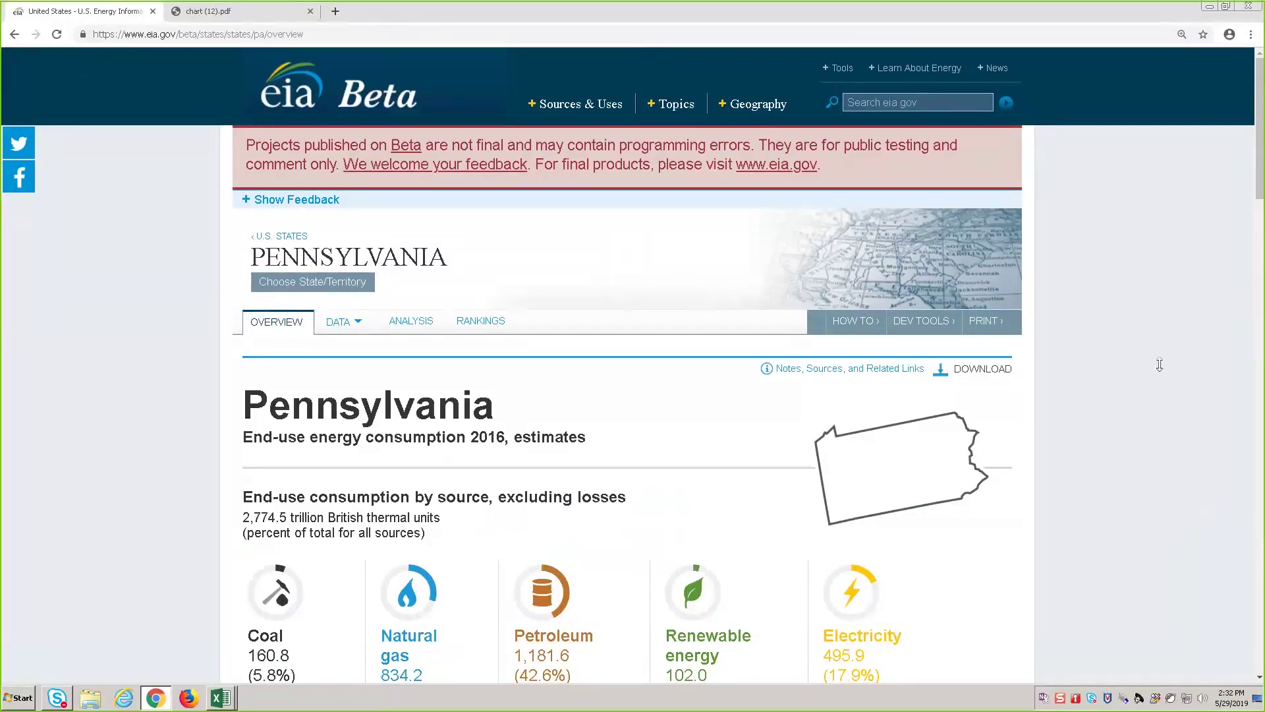
Step: Open Pennsylvania's natural gas data dashboard
{"action": "mouse_move", "coordinate": [343, 323]}
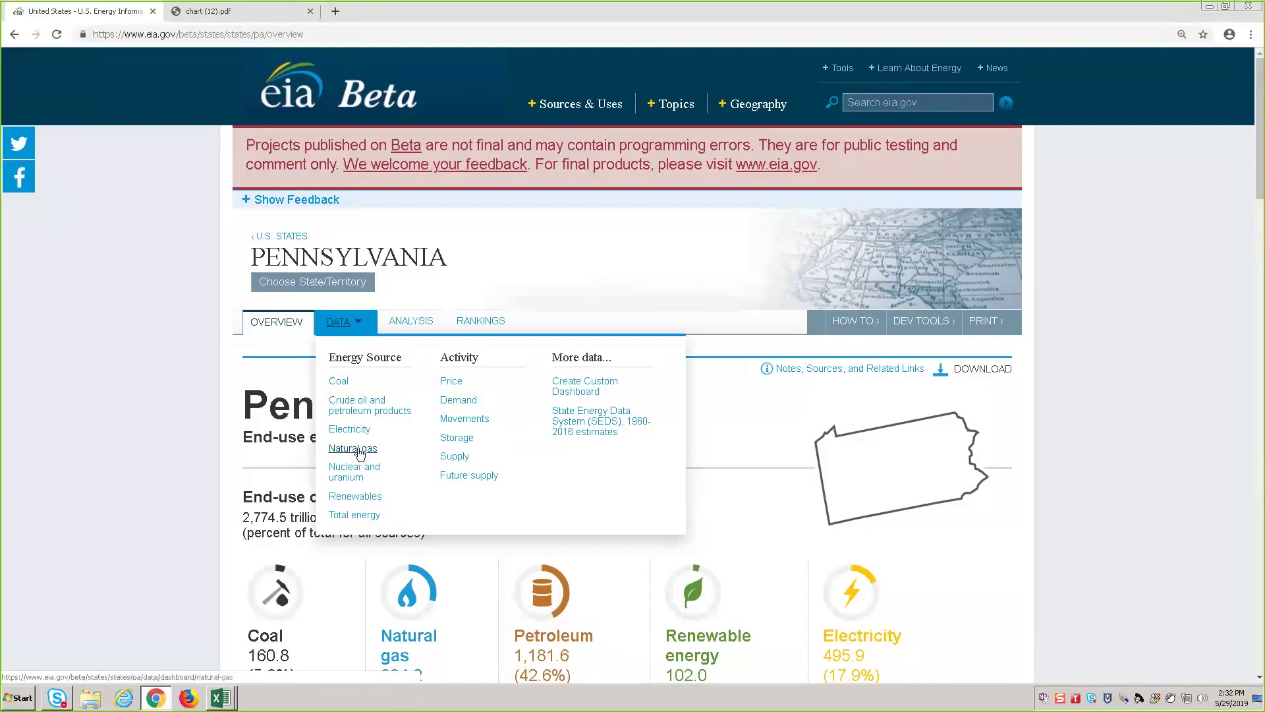
{"action": "left_click", "coordinate": [359, 449]}
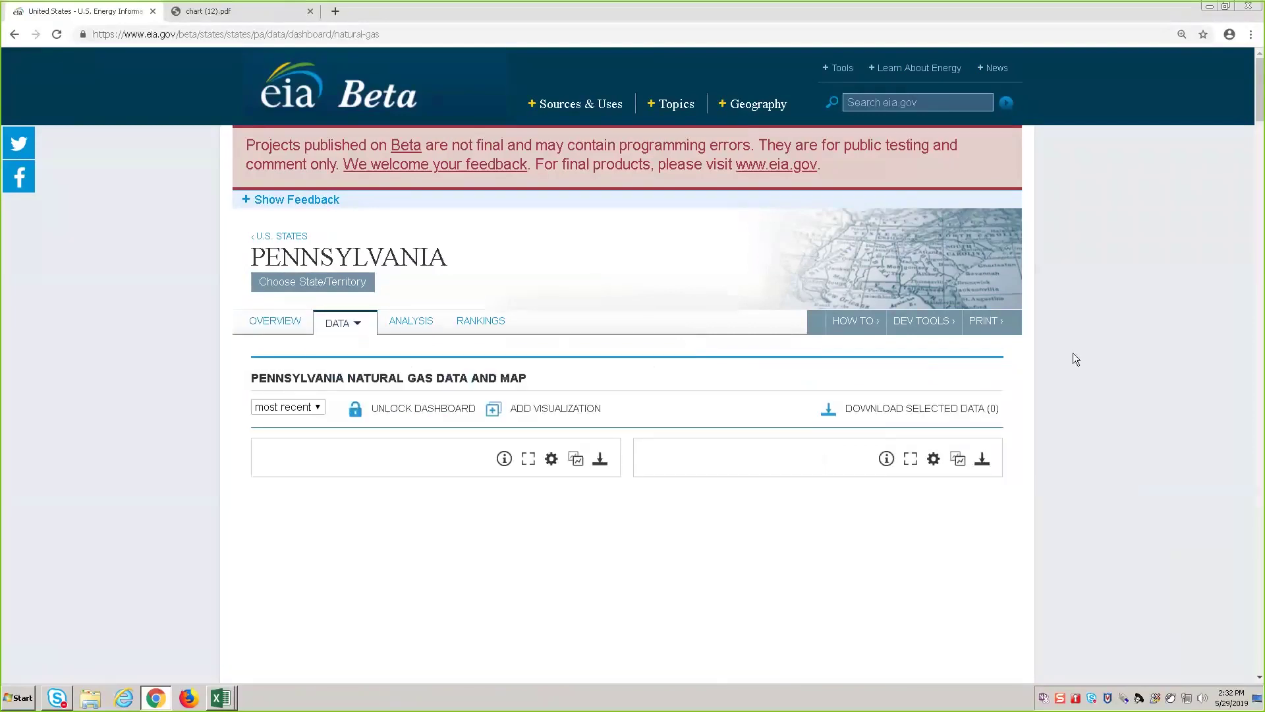
{"action": "scroll", "coordinate": [1073, 353], "scroll_direction": "down", "scroll_amount": 2}
Step: Add the Henry Hub natural gas spot price chart and the working natural gas in underground storage chart to the download selection
{"action": "left_click", "coordinate": [603, 329]}
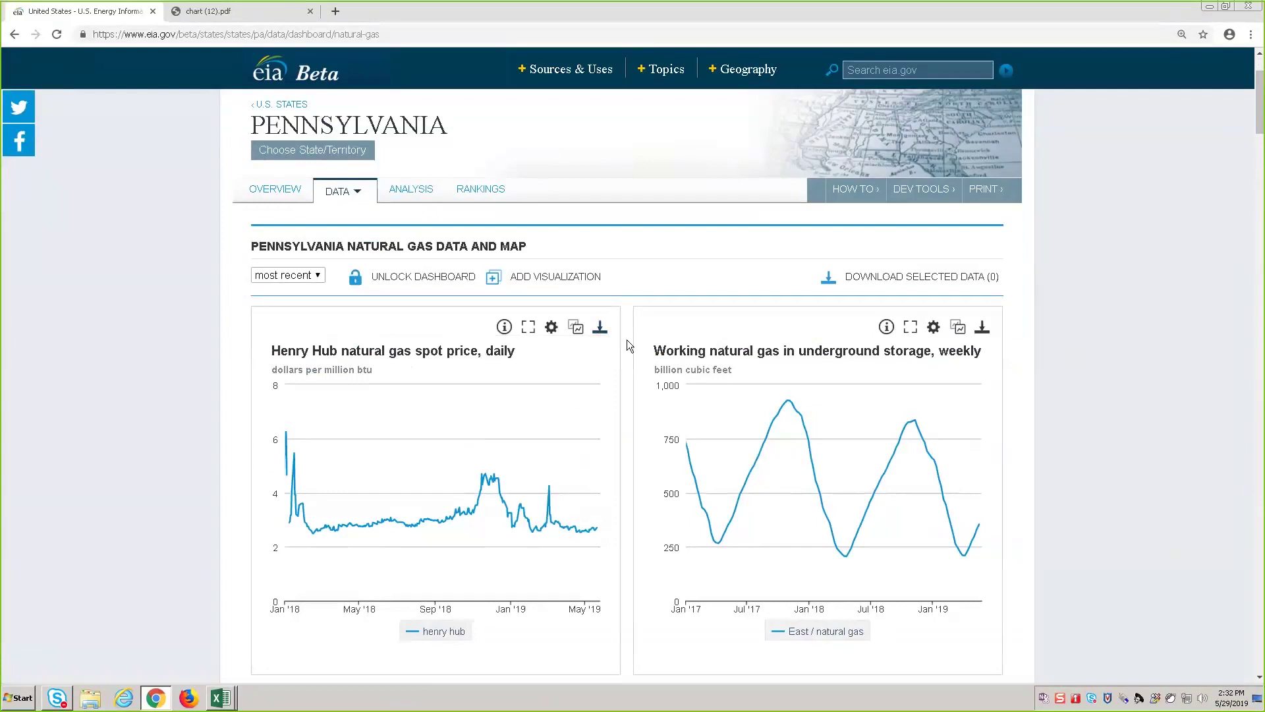
{"action": "left_click", "coordinate": [601, 330]}
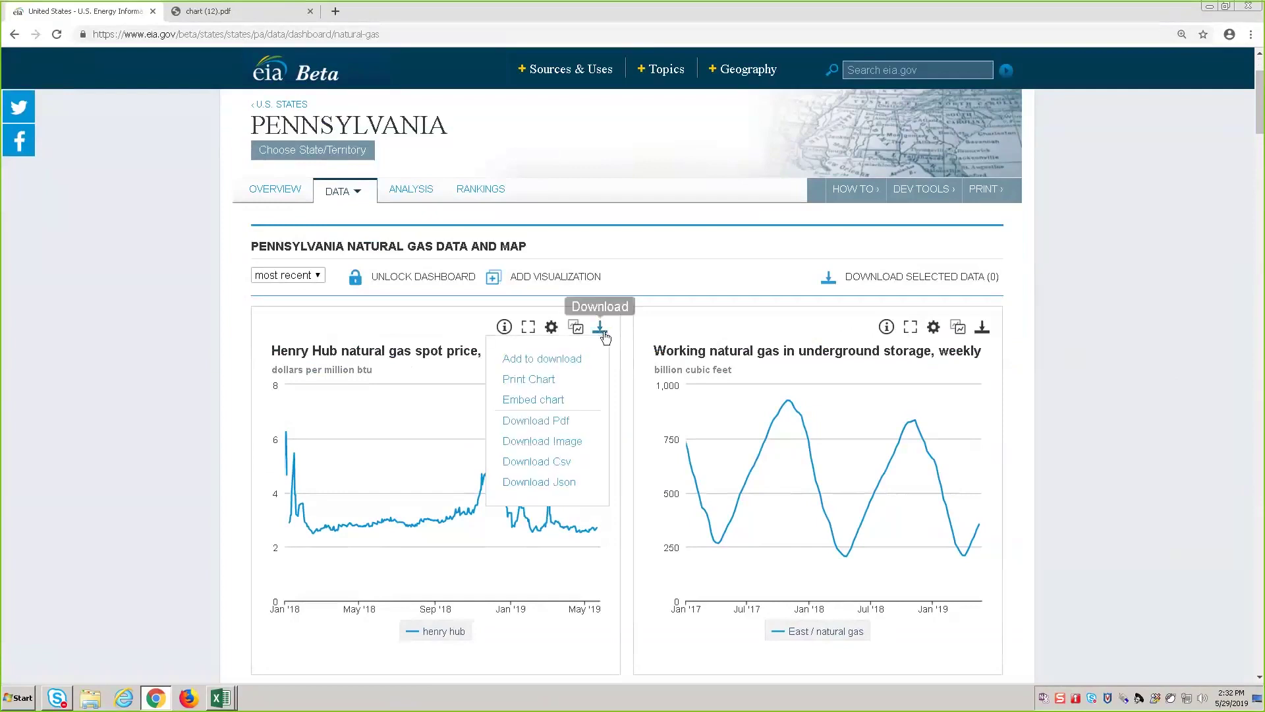
{"action": "left_click", "coordinate": [567, 362]}
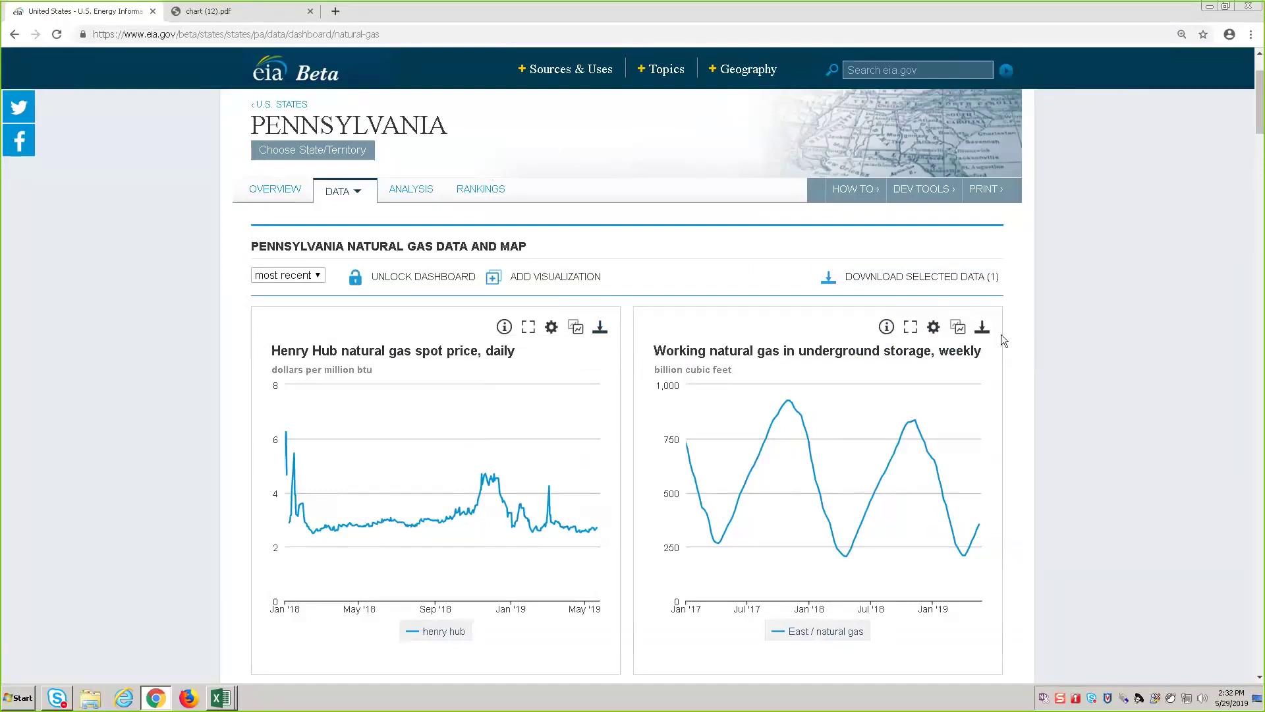
{"action": "left_click", "coordinate": [982, 331]}
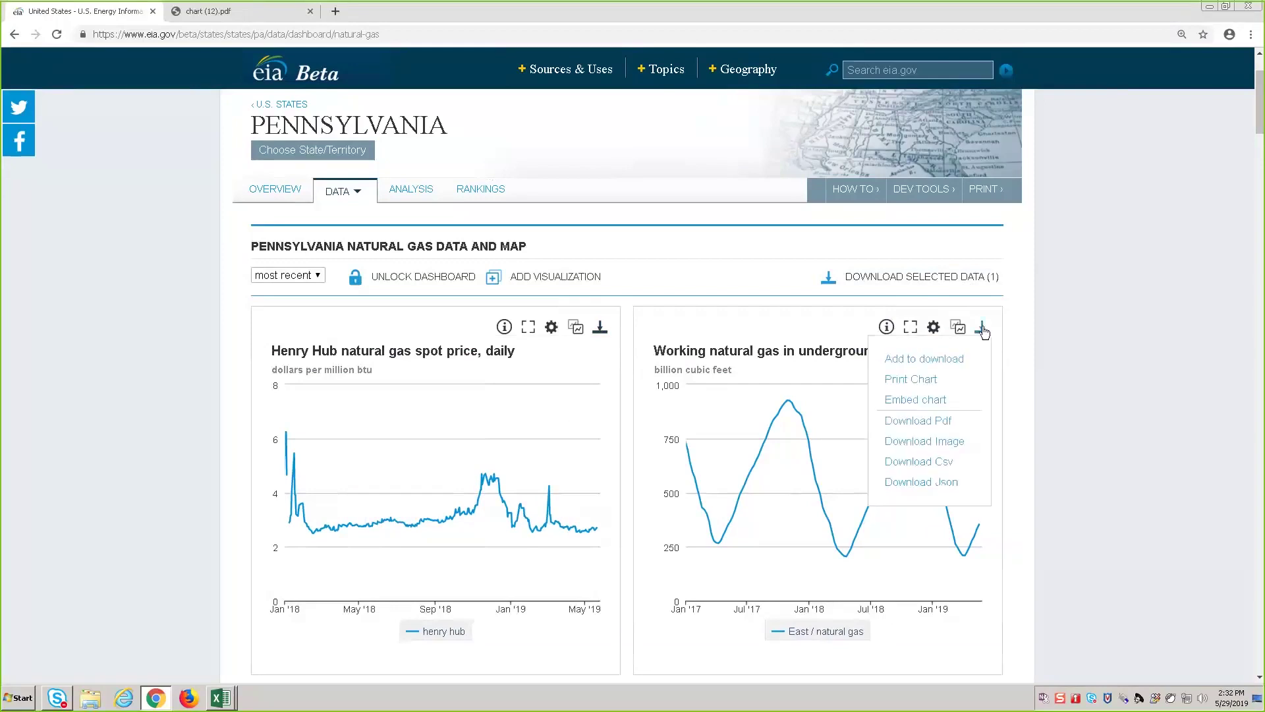
{"action": "left_click", "coordinate": [943, 369]}
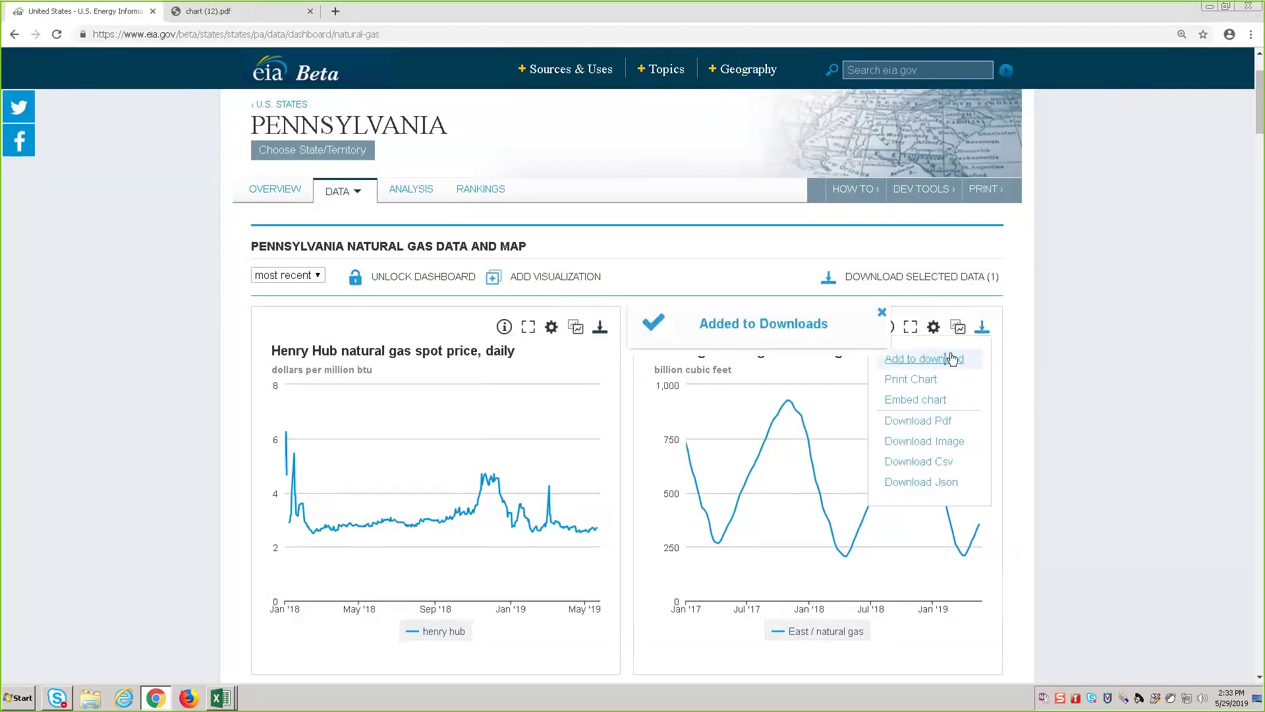
Step: Review the selected API series, remove the weekly East Region underground storage series, and close the download dialog
{"action": "left_click", "coordinate": [950, 282]}
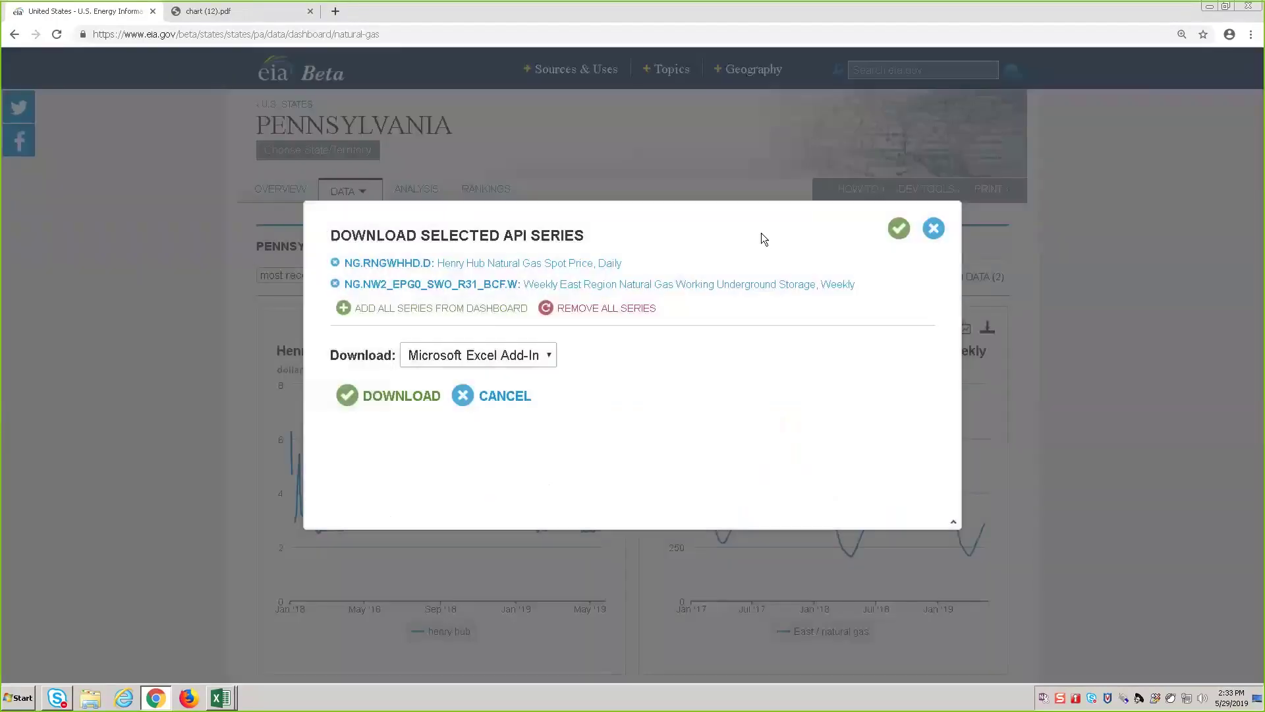
{"action": "left_click_drag", "start_coordinate": [731, 225], "coordinate": [713, 245]}
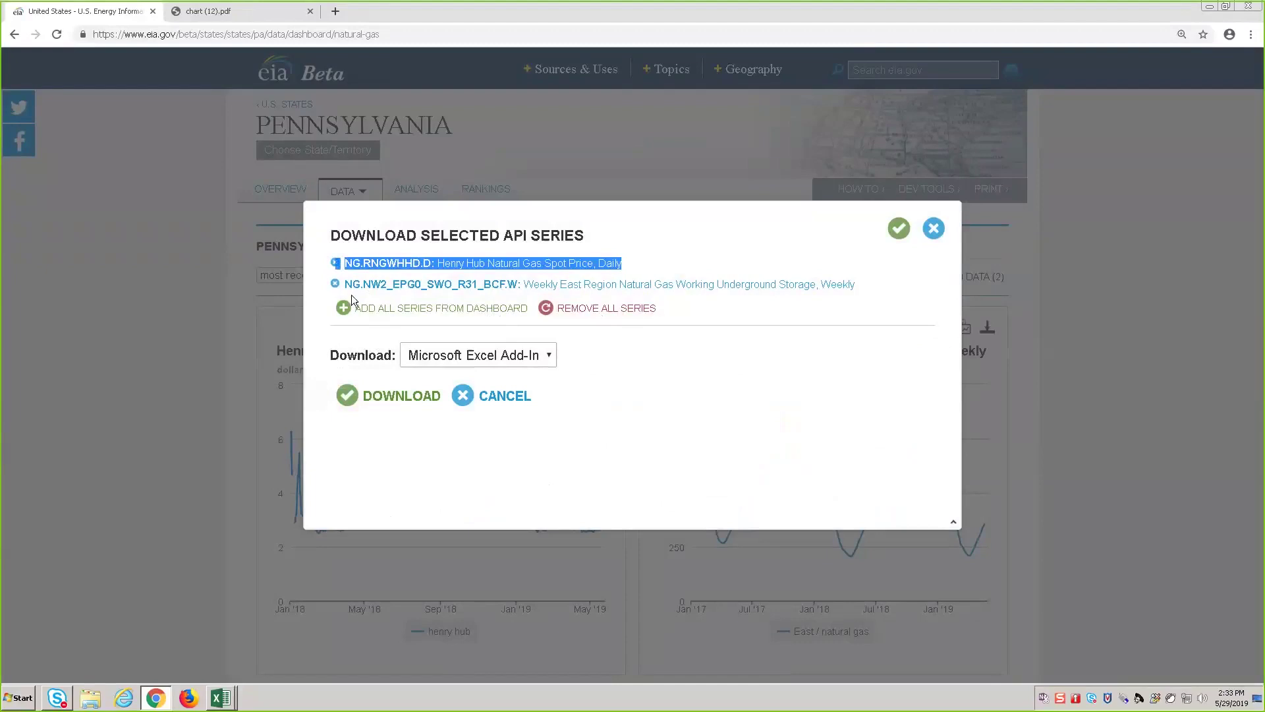
{"action": "left_click", "coordinate": [335, 284]}
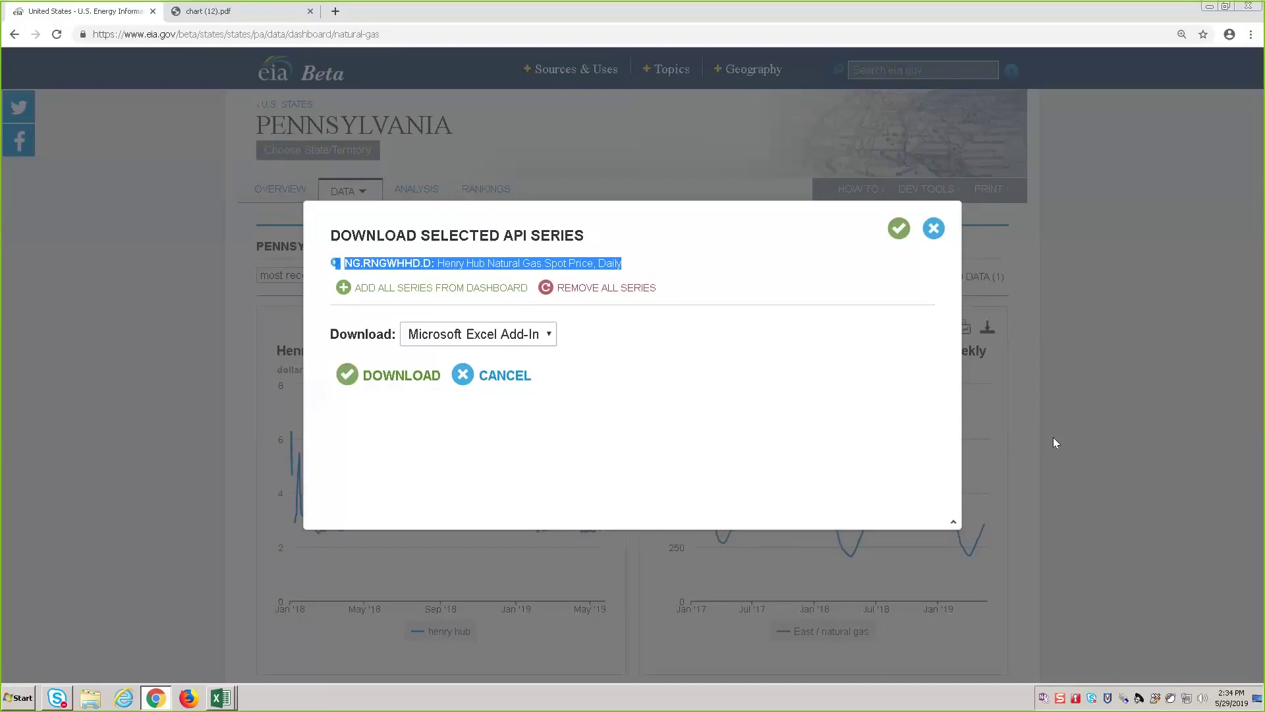
{"action": "left_click", "coordinate": [934, 229]}
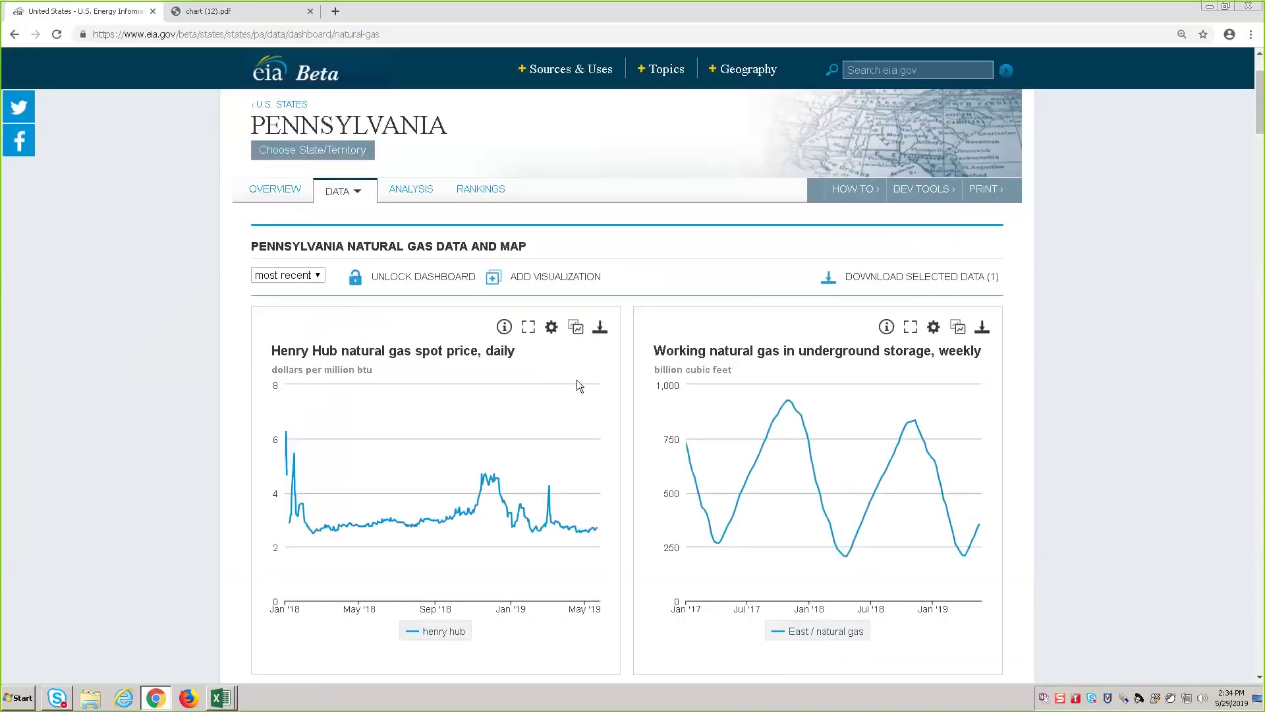
Step: View the chart options for the Henry Hub natural gas spot price chart and close them without saving
{"action": "left_click", "coordinate": [551, 327]}
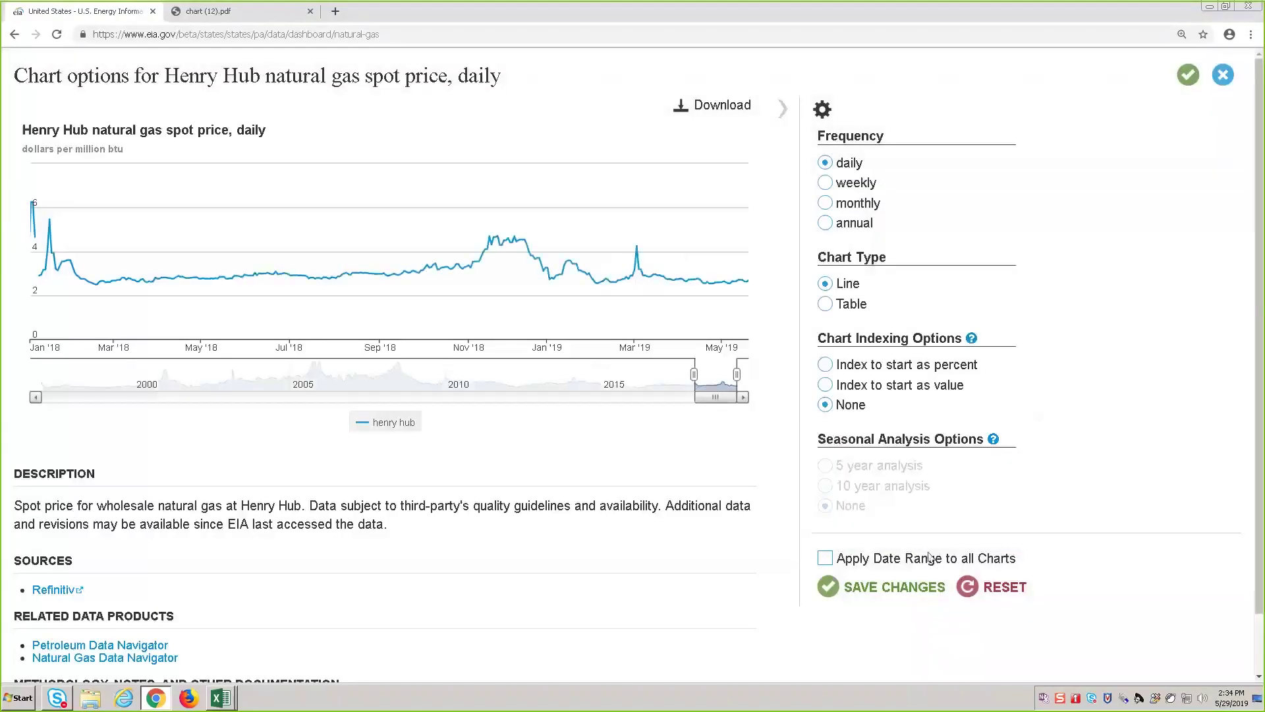
{"action": "left_click", "coordinate": [1223, 74]}
Step: Change the annual Interstate pipeline receipts of natural gas chart to the Bar chart type and save it
{"action": "scroll", "coordinate": [751, 309], "scroll_direction": "down", "scroll_amount": 3}
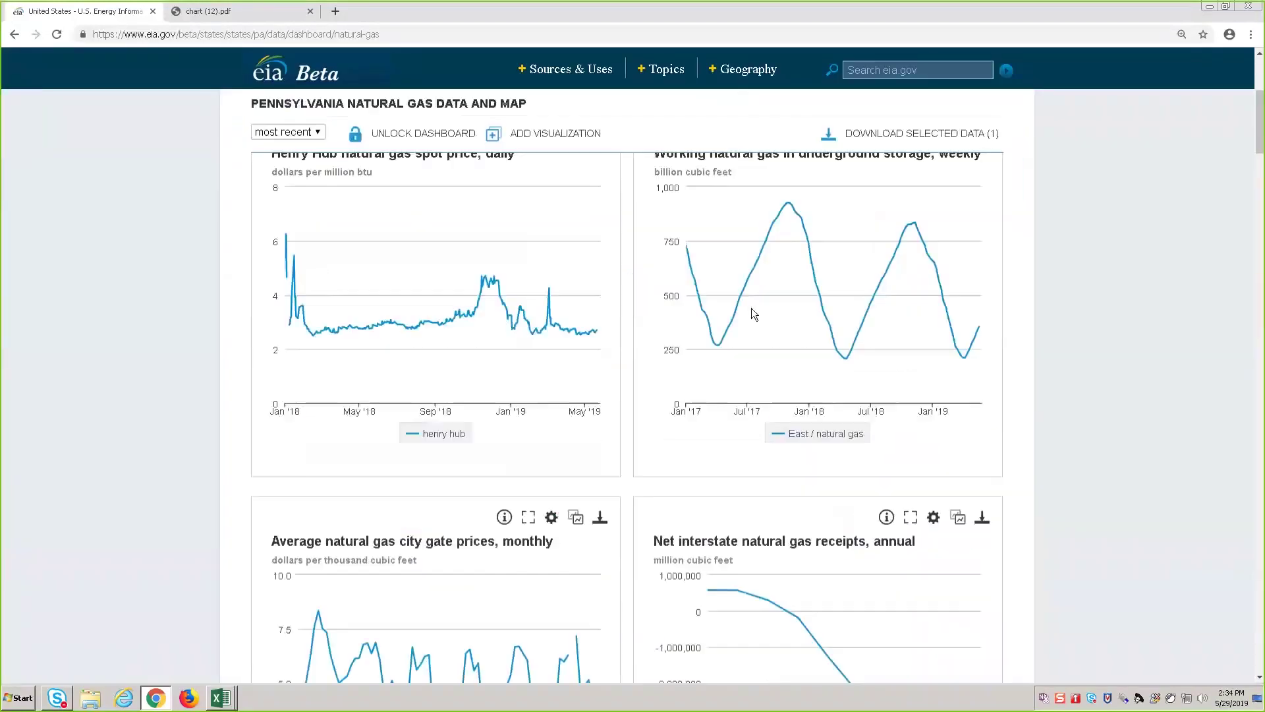
{"action": "scroll", "coordinate": [752, 314], "scroll_direction": "down", "scroll_amount": 6}
{"action": "scroll", "coordinate": [749, 310], "scroll_direction": "down", "scroll_amount": 4}
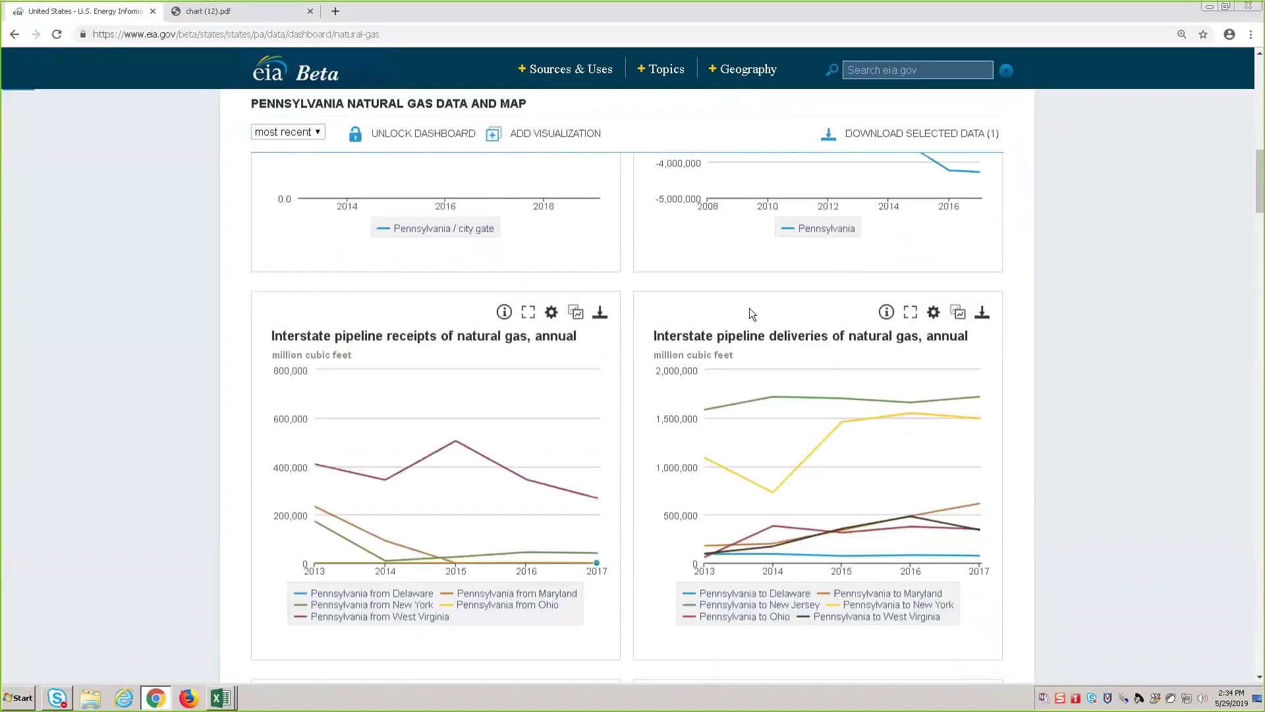
{"action": "scroll", "coordinate": [575, 284], "scroll_direction": "down", "scroll_amount": 1}
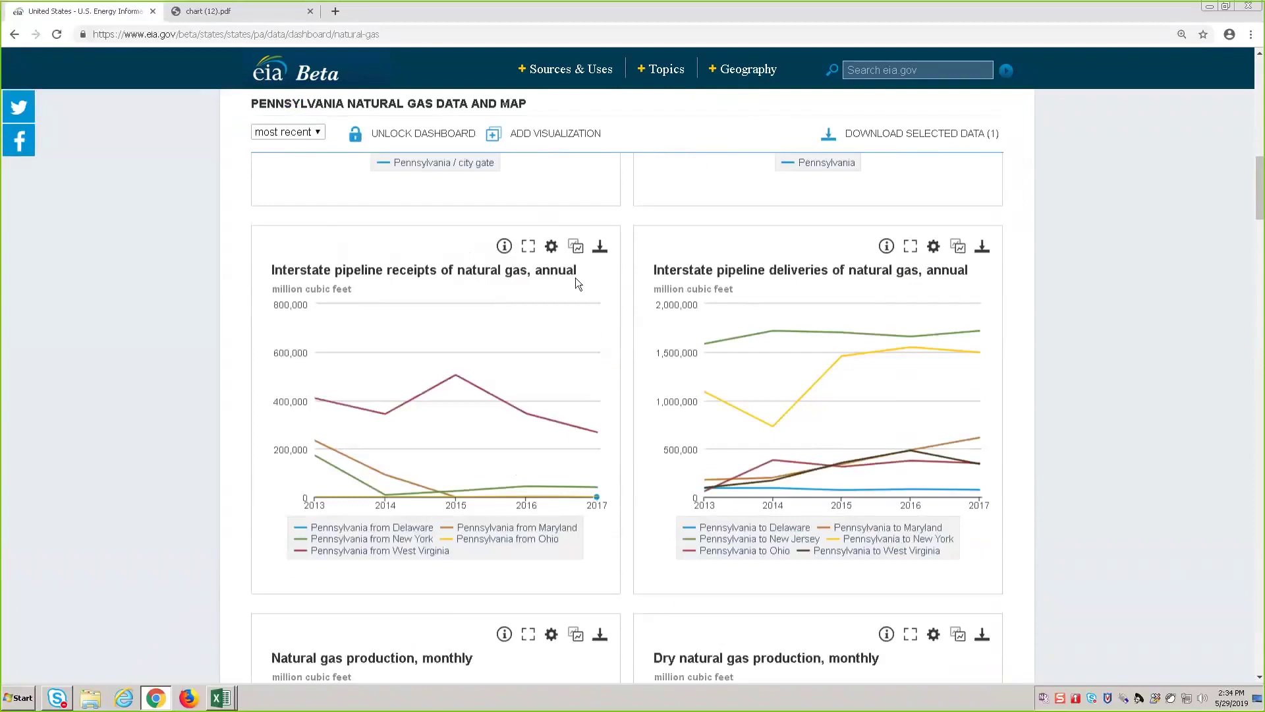
{"action": "left_click", "coordinate": [551, 247]}
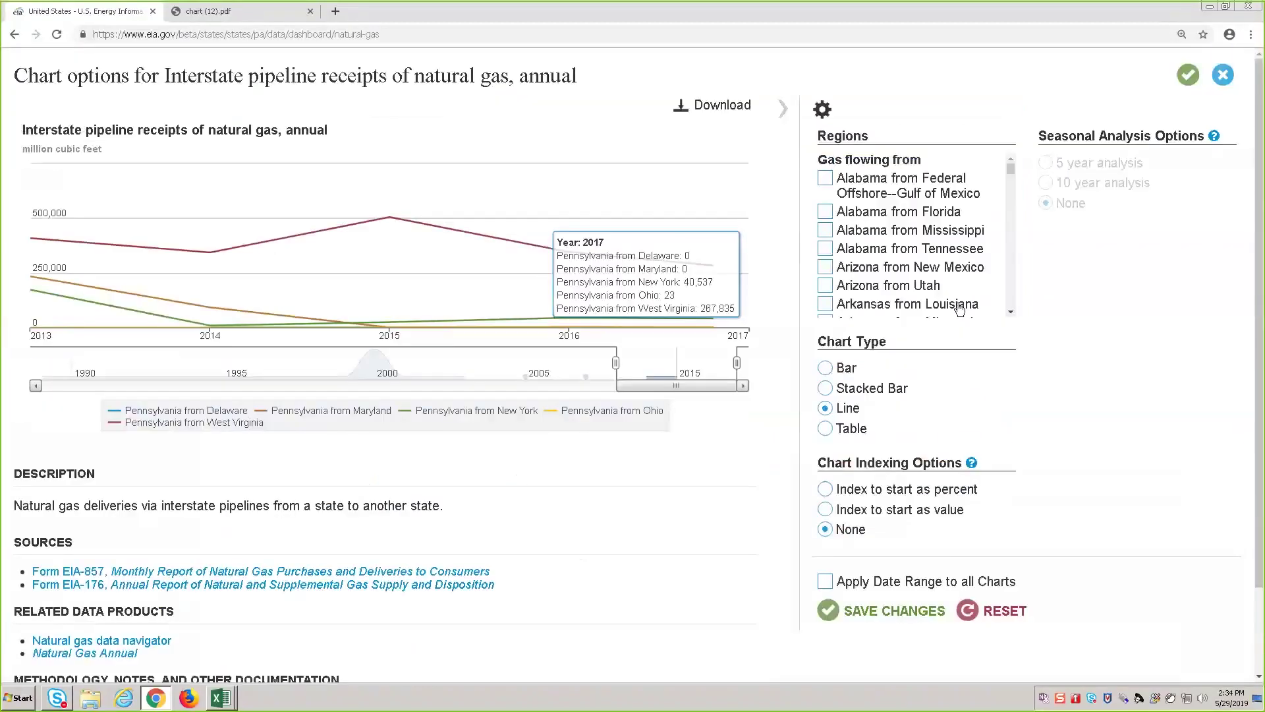
{"action": "scroll", "coordinate": [844, 331], "scroll_direction": "down", "scroll_amount": 1}
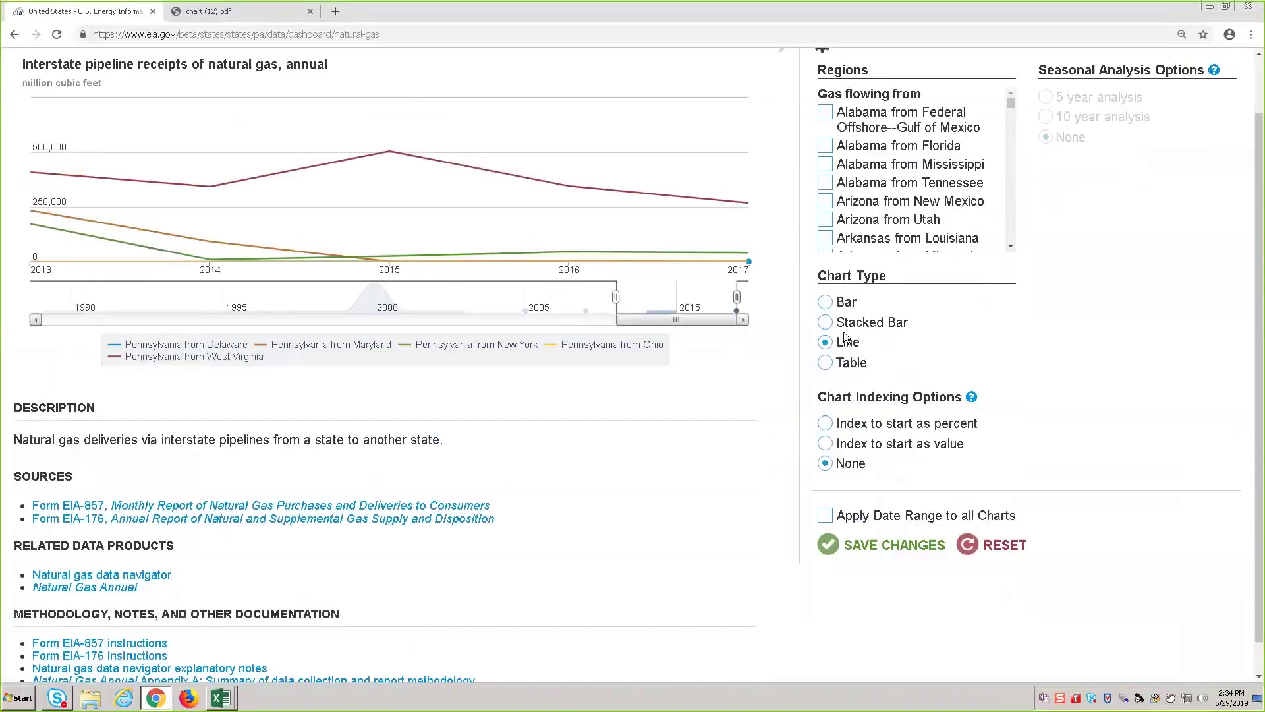
{"action": "left_click", "coordinate": [822, 303]}
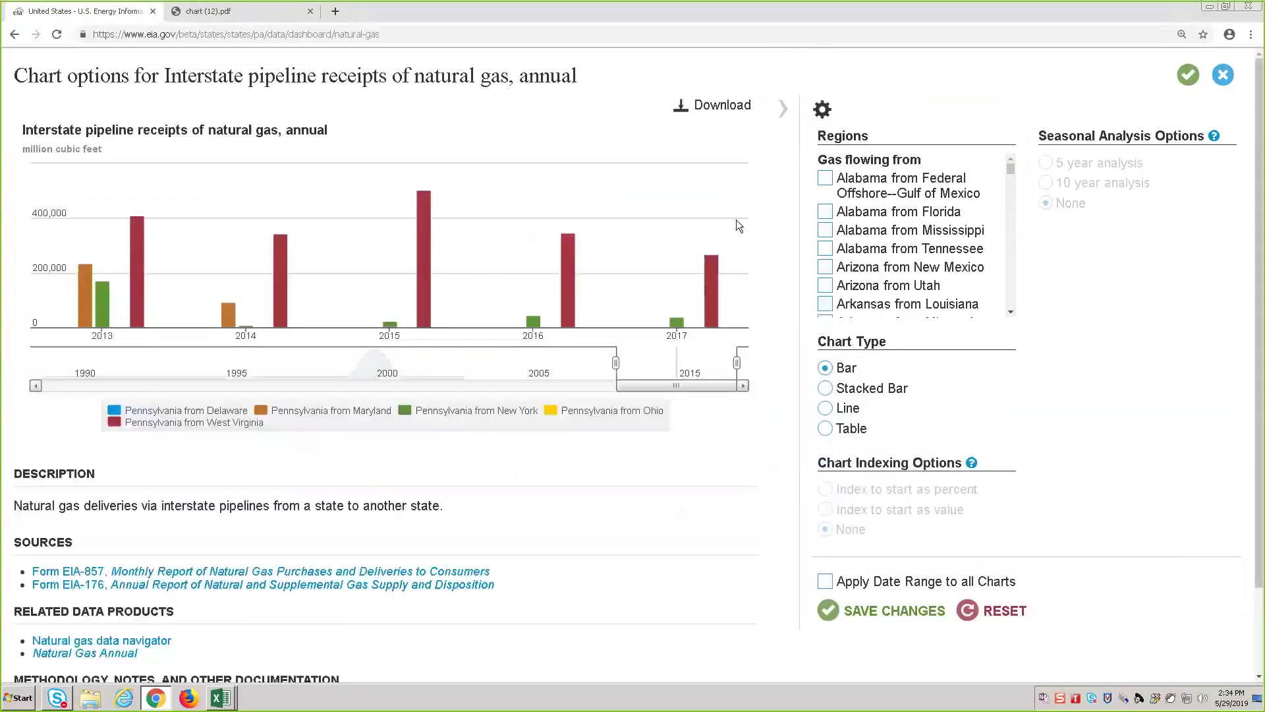
{"action": "left_click", "coordinate": [1181, 80]}
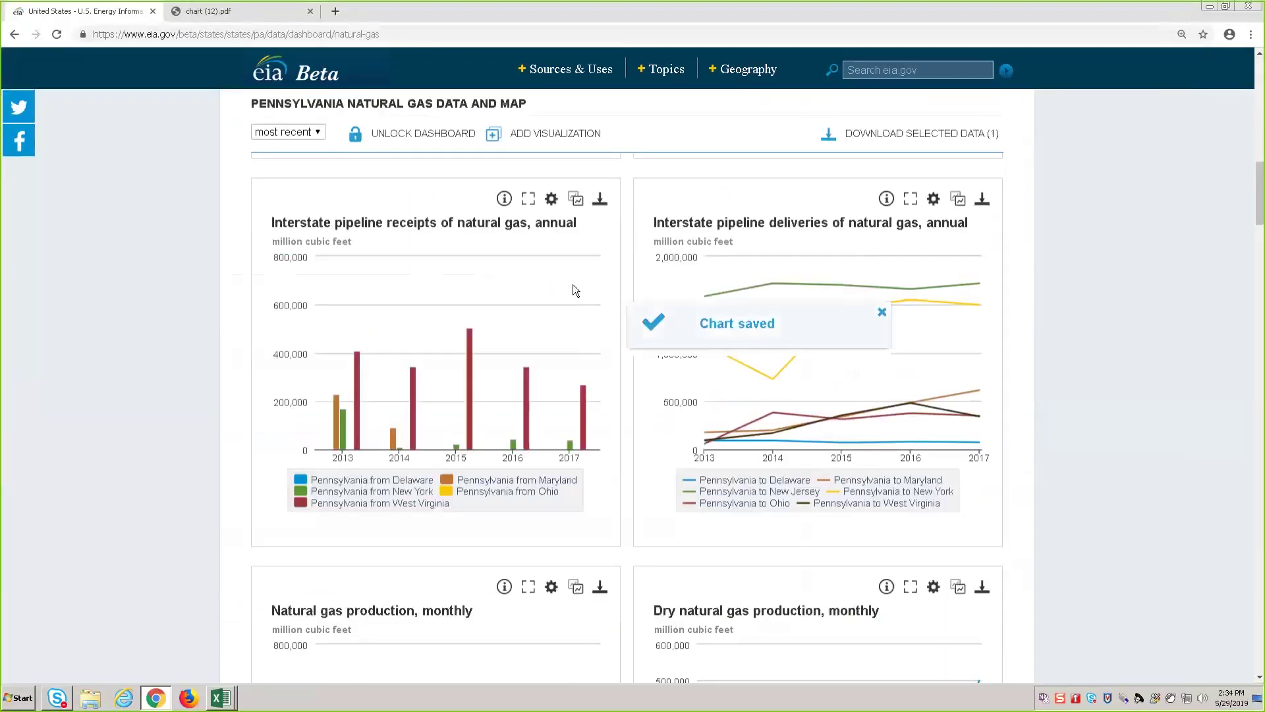
Step: Review the download options and the notes and sources for the Interstate pipeline receipts chart
{"action": "left_click", "coordinate": [600, 200]}
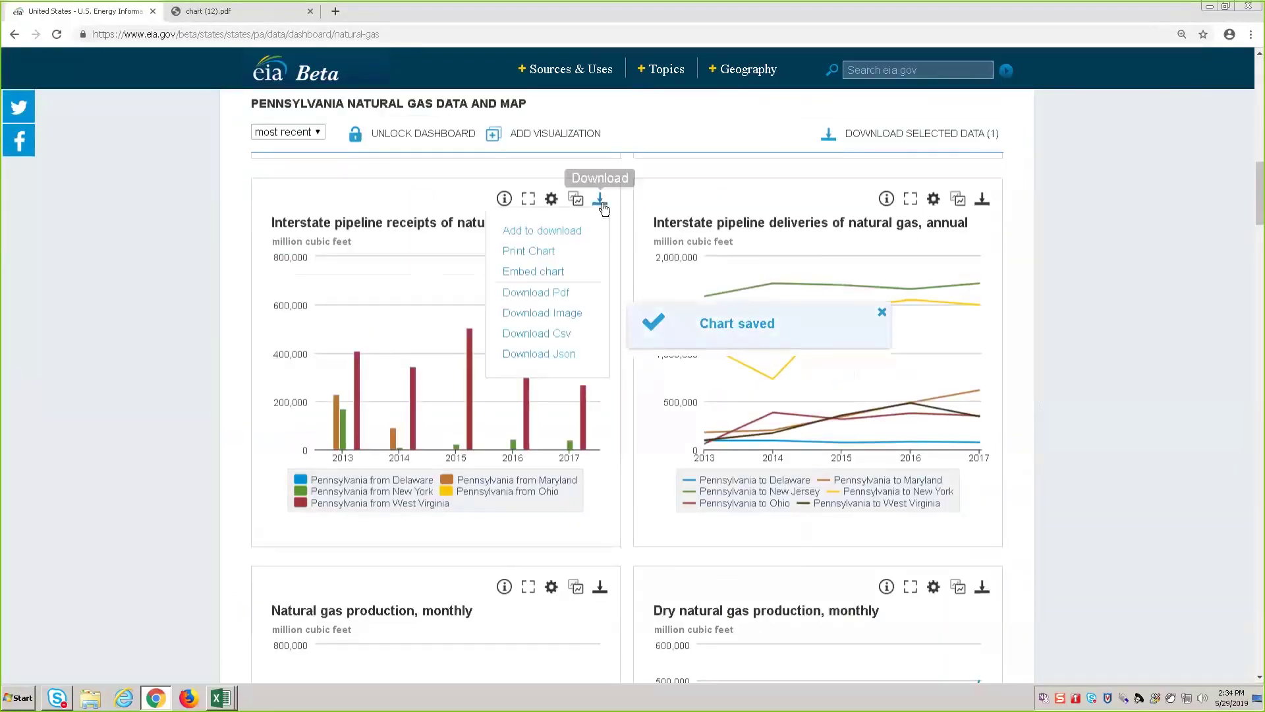
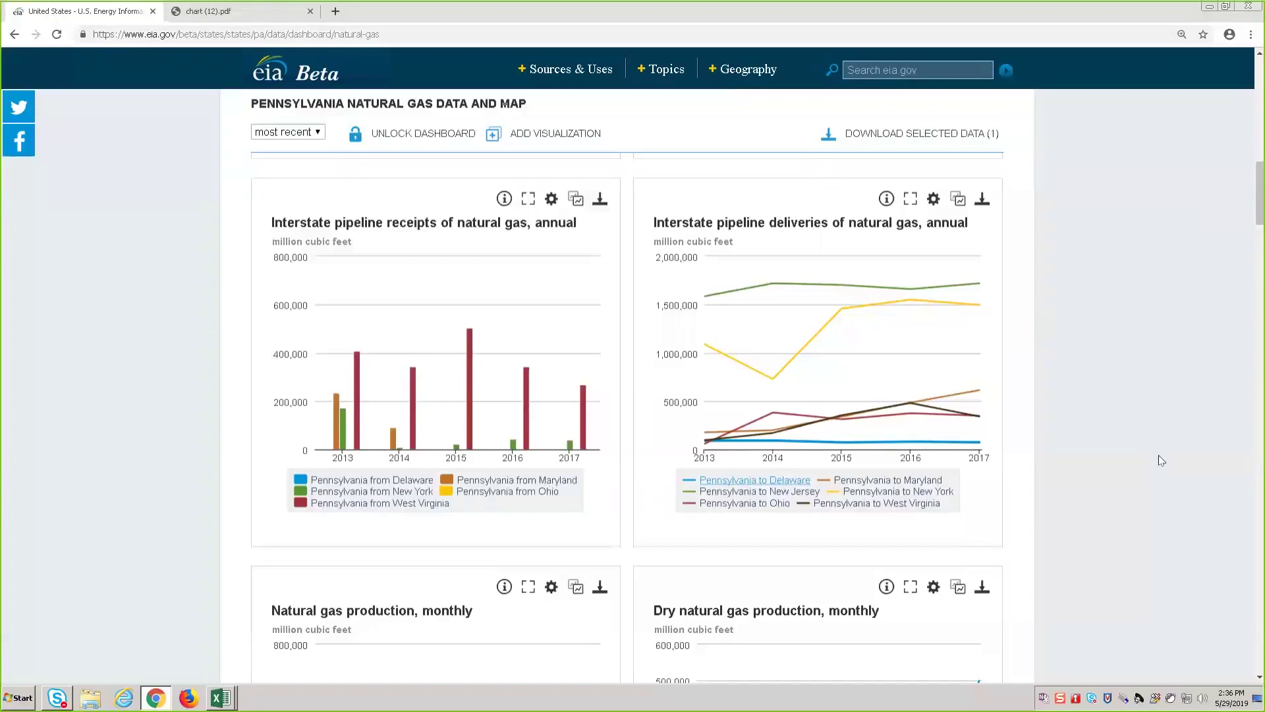
{"action": "left_click", "coordinate": [504, 198]}
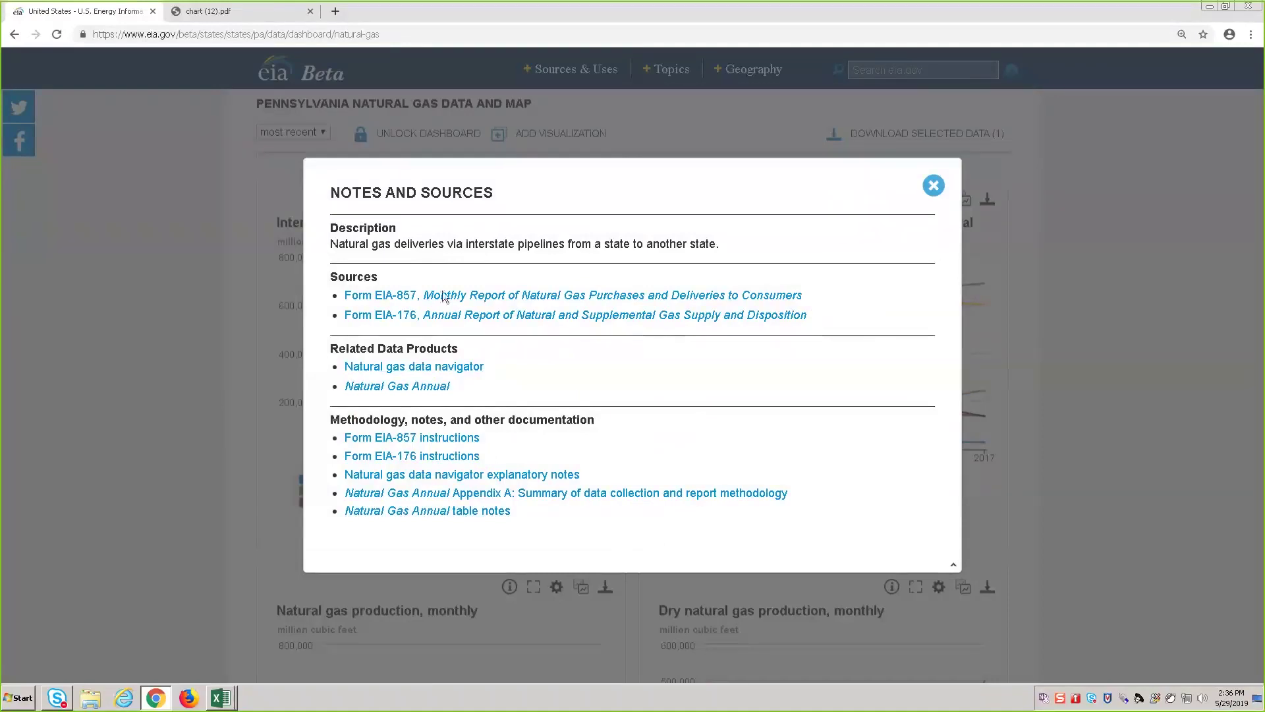
{"action": "left_click", "coordinate": [934, 187]}
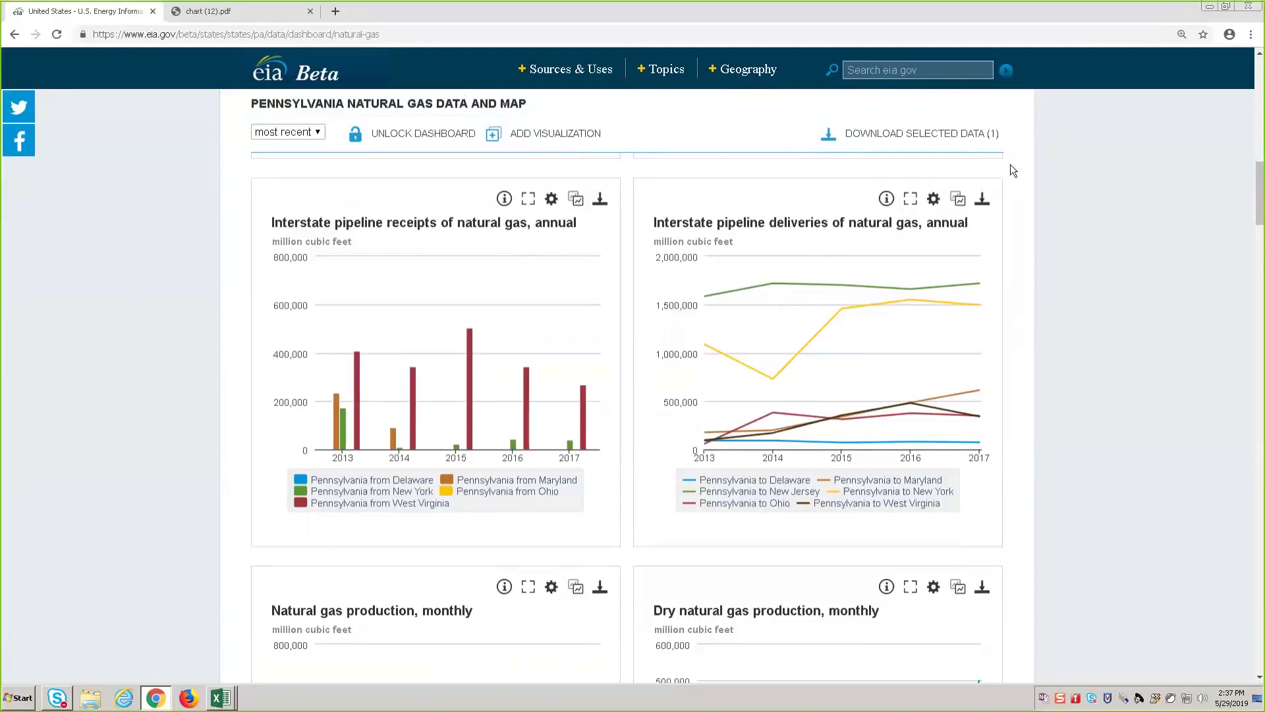
Step: Look over the natural gas production, reserves, wells, fuel use and consumer delivery charts, including the chart options for deliveries to consumers
{"action": "scroll", "coordinate": [1118, 215], "scroll_direction": "down", "scroll_amount": 7}
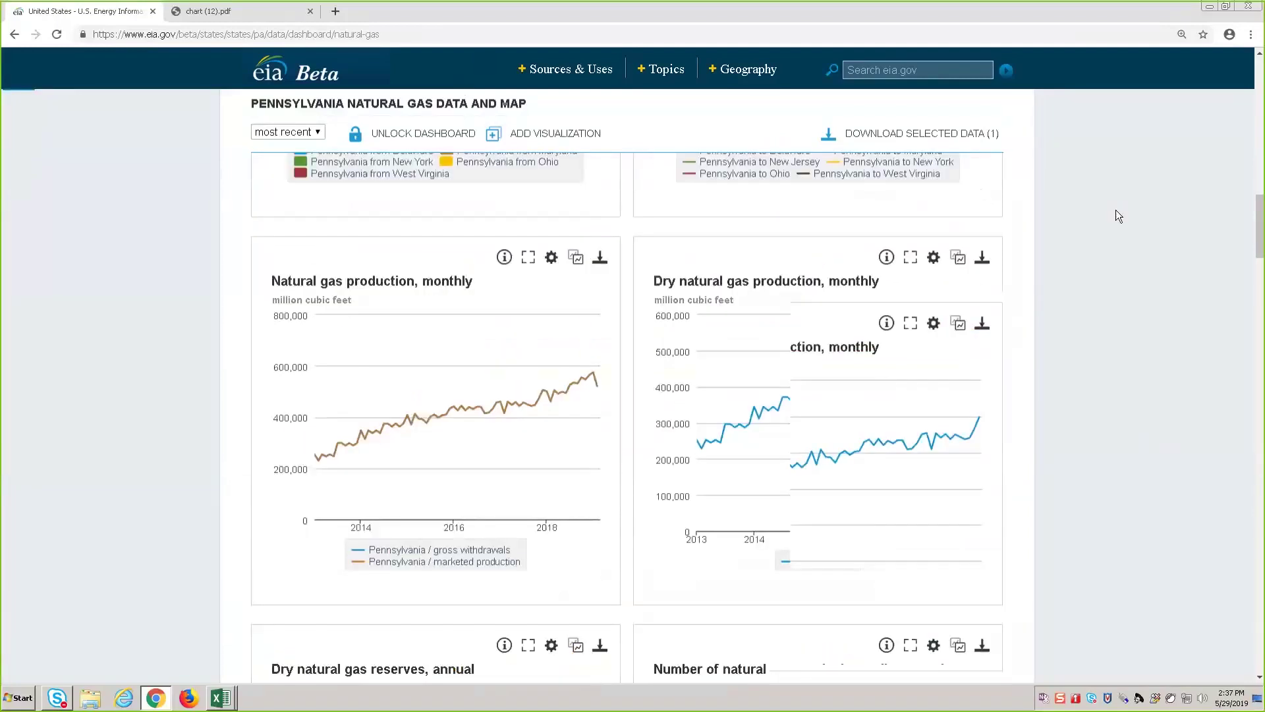
{"action": "scroll", "coordinate": [1116, 212], "scroll_direction": "down", "scroll_amount": 7}
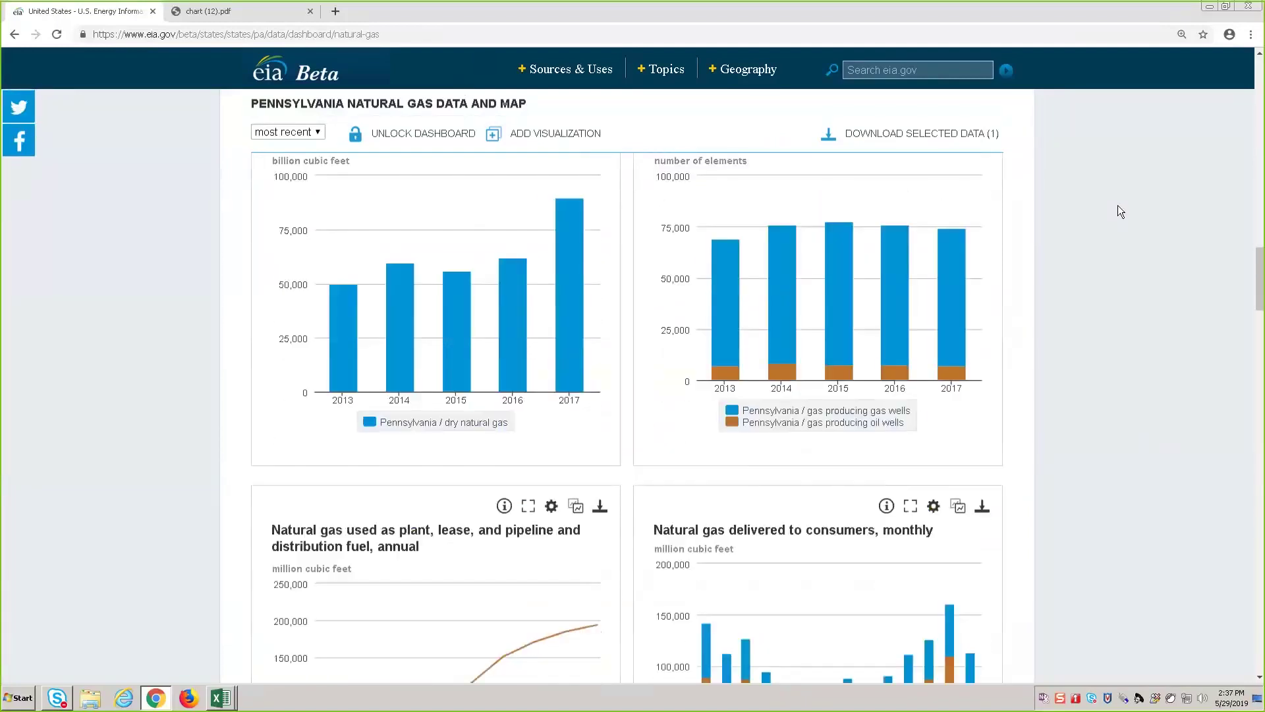
{"action": "scroll", "coordinate": [1118, 206], "scroll_direction": "down", "scroll_amount": 5}
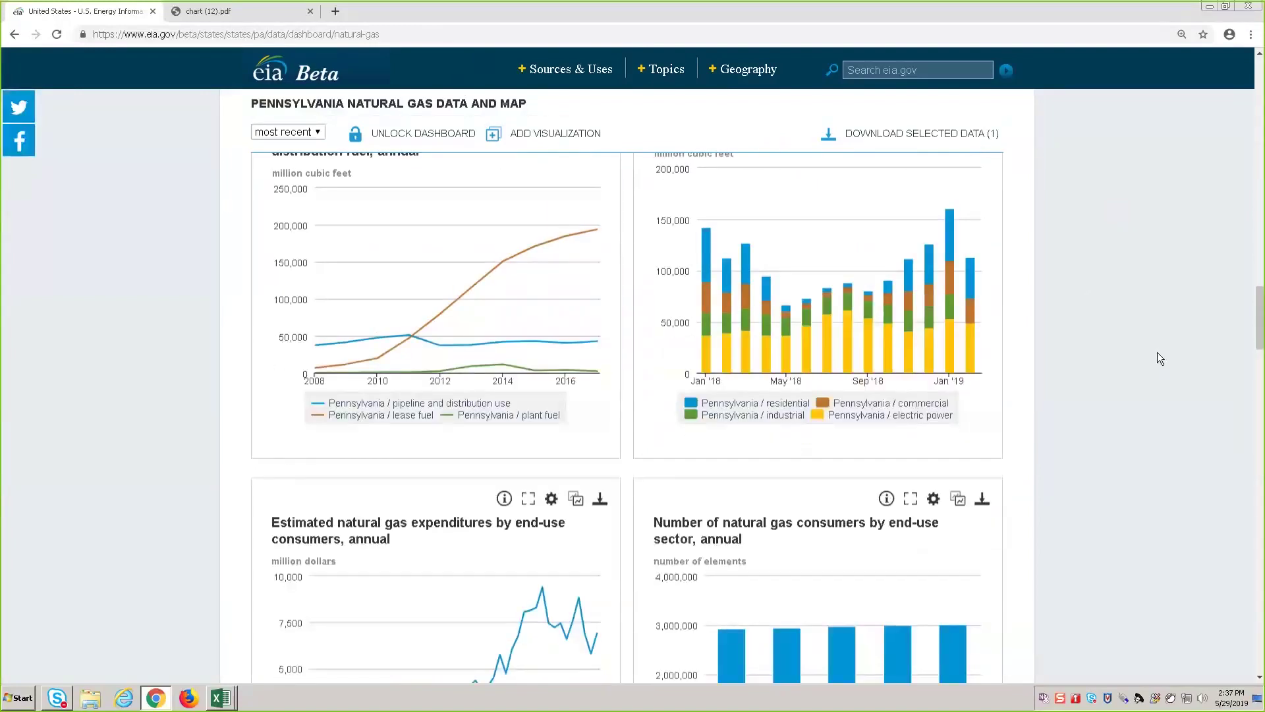
{"action": "scroll", "coordinate": [1081, 250], "scroll_direction": "up", "scroll_amount": 2}
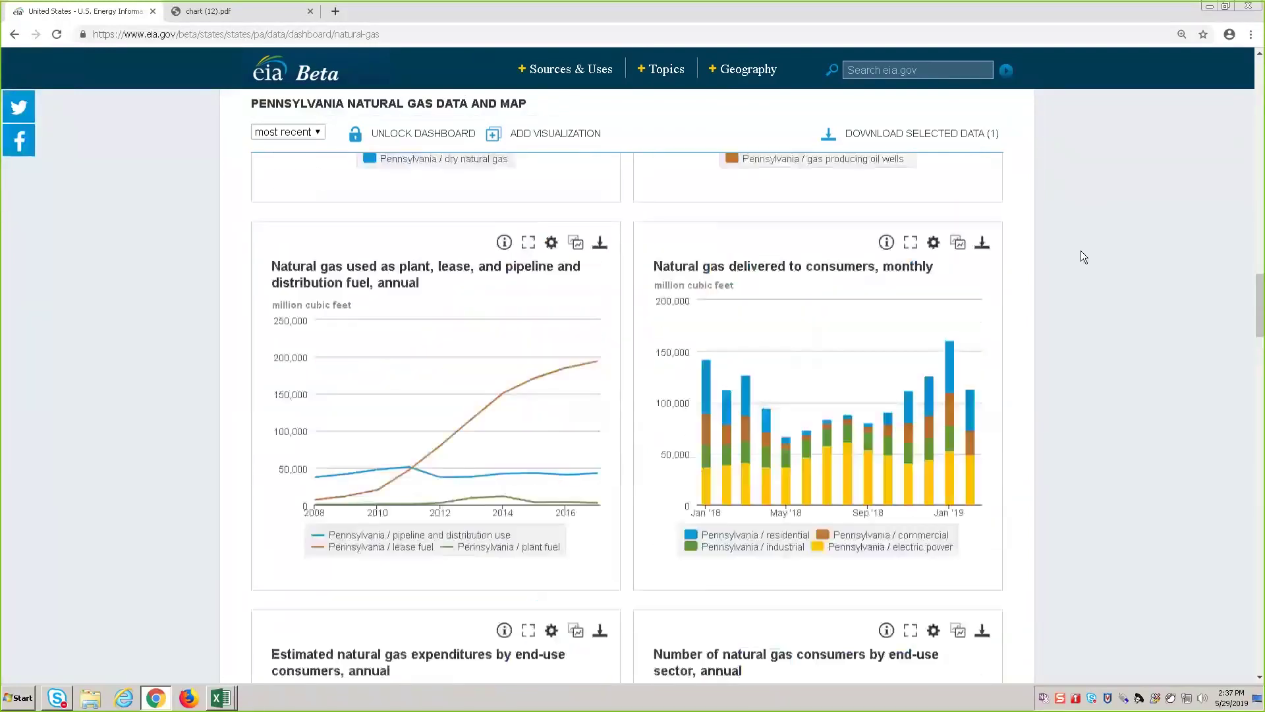
{"action": "left_click", "coordinate": [934, 244]}
{"action": "scroll", "coordinate": [1166, 249], "scroll_direction": "down", "scroll_amount": 2}
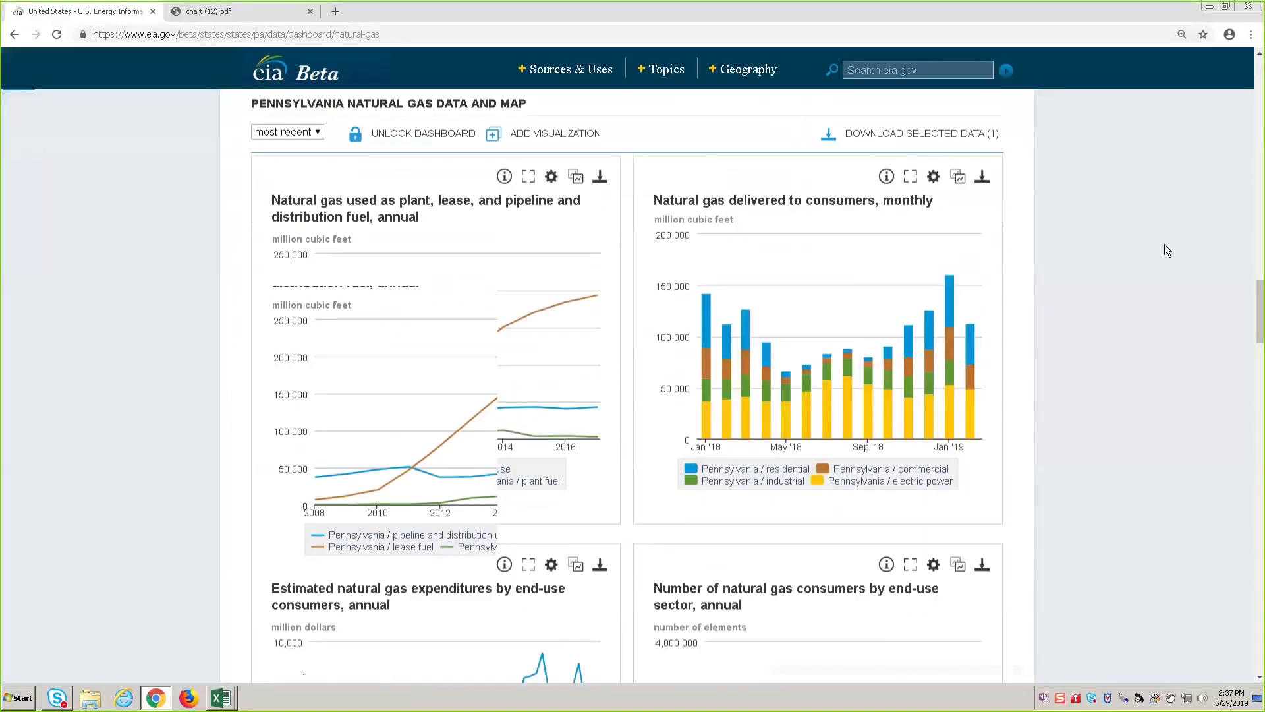
{"action": "scroll", "coordinate": [1166, 248], "scroll_direction": "up", "scroll_amount": 6}
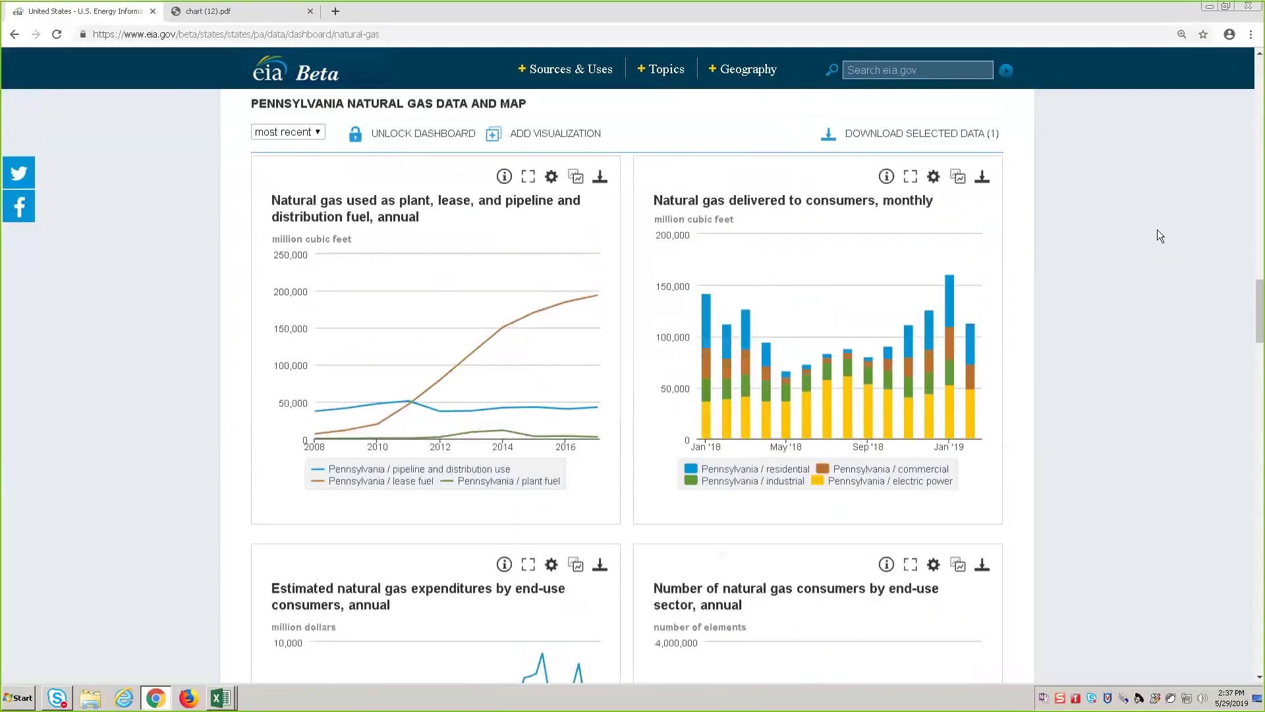
{"action": "scroll", "coordinate": [1150, 207], "scroll_direction": "up", "scroll_amount": 10}
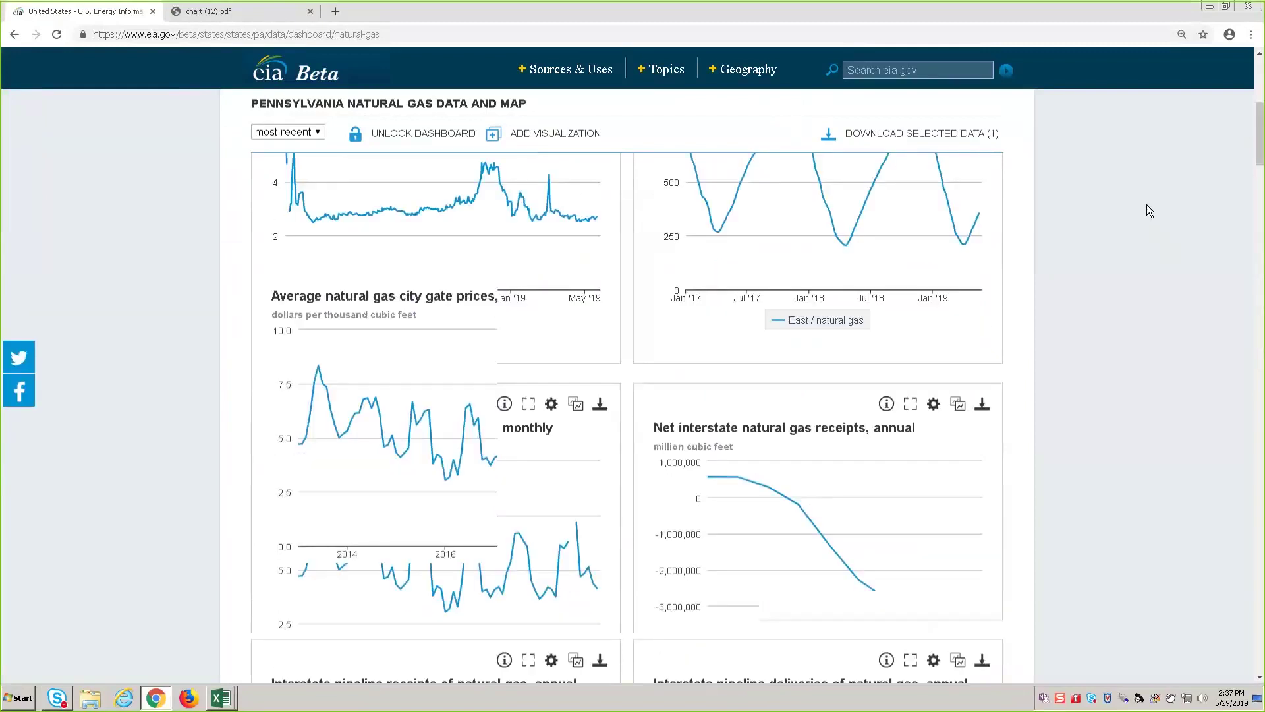
Step: Open Pennsylvania's crude oil and petroleum products data dashboard
{"action": "scroll", "coordinate": [580, 243], "scroll_direction": "down", "scroll_amount": 2}
{"action": "left_click", "coordinate": [339, 126]}
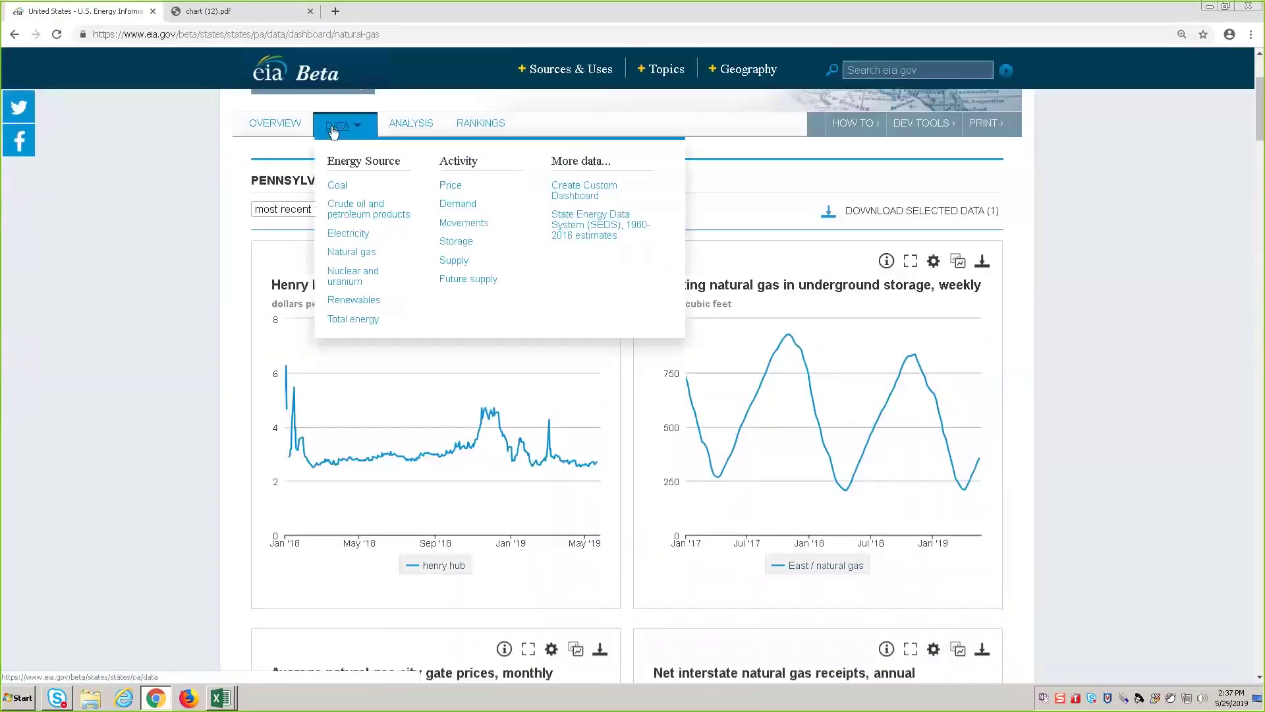
{"action": "left_click", "coordinate": [342, 223]}
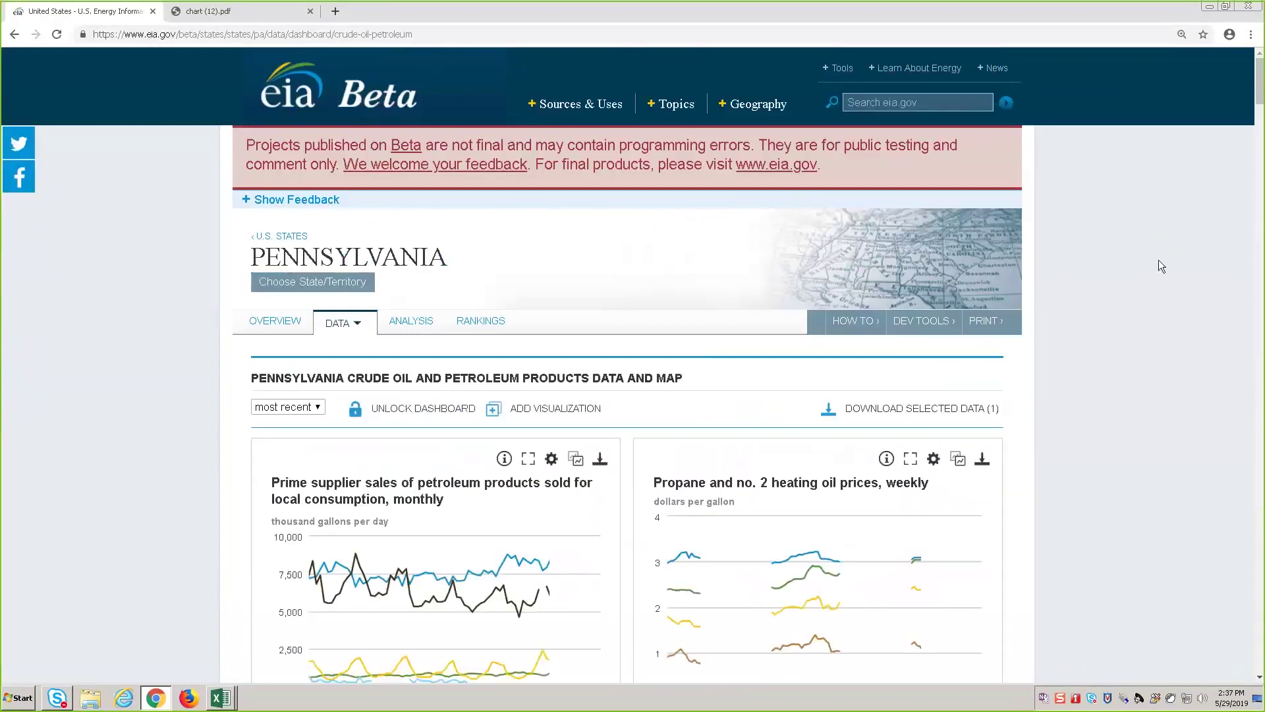
Step: Review the chart options for the monthly Prime supplier sales of petroleum products chart
{"action": "scroll", "coordinate": [1159, 264], "scroll_direction": "down", "scroll_amount": 2}
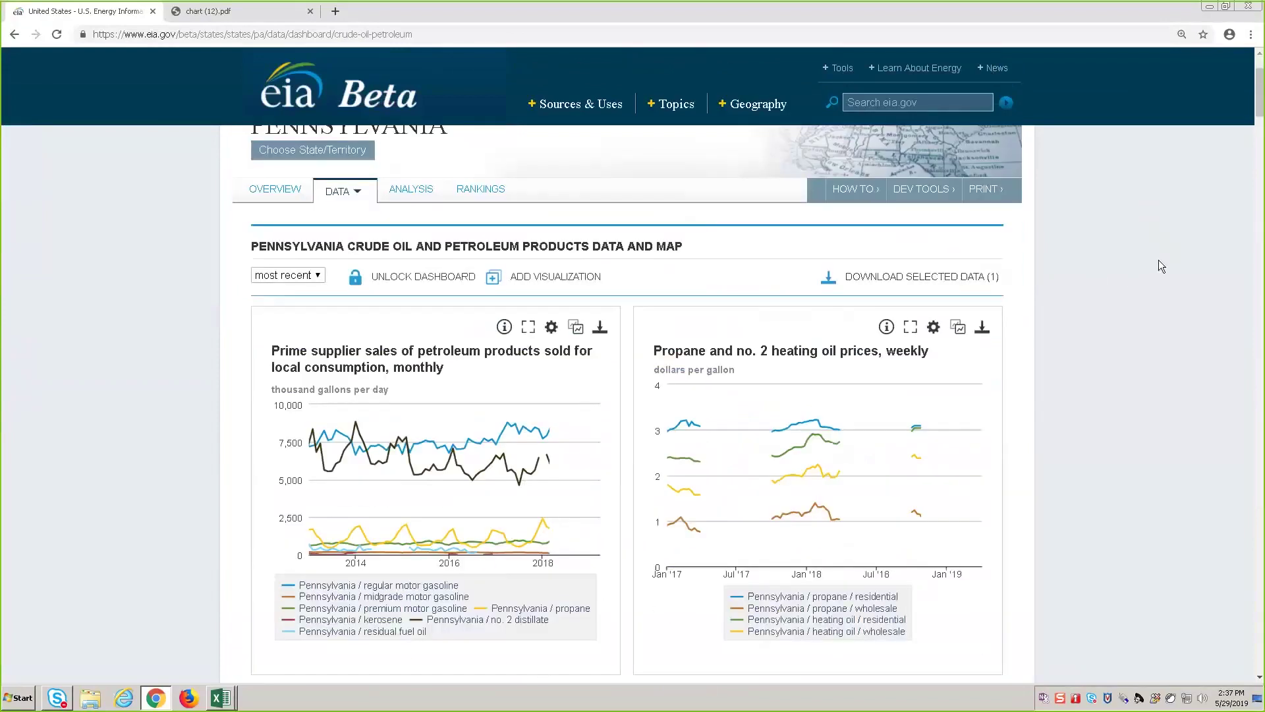
{"action": "left_click", "coordinate": [552, 327]}
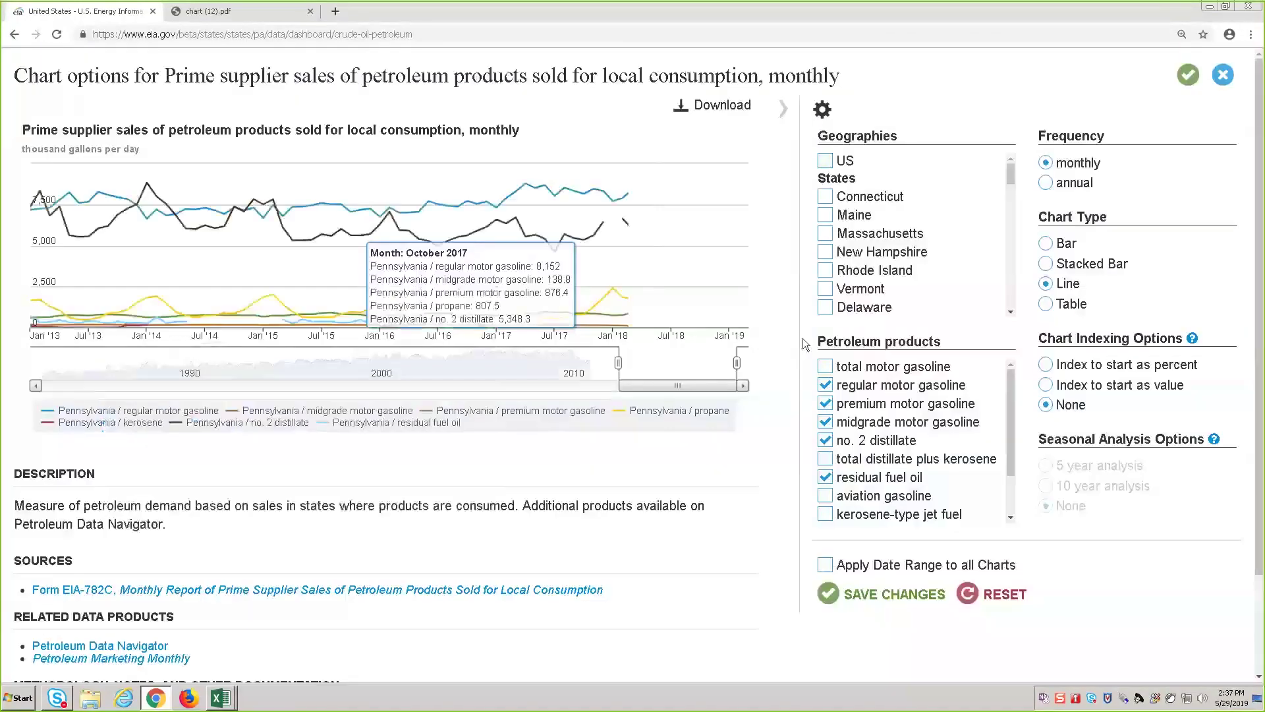
{"action": "left_click", "coordinate": [1210, 85]}
Step: Open Pennsylvania's electricity data dashboard and look over its regional load and nuclear outage charts
{"action": "mouse_move", "coordinate": [339, 192]}
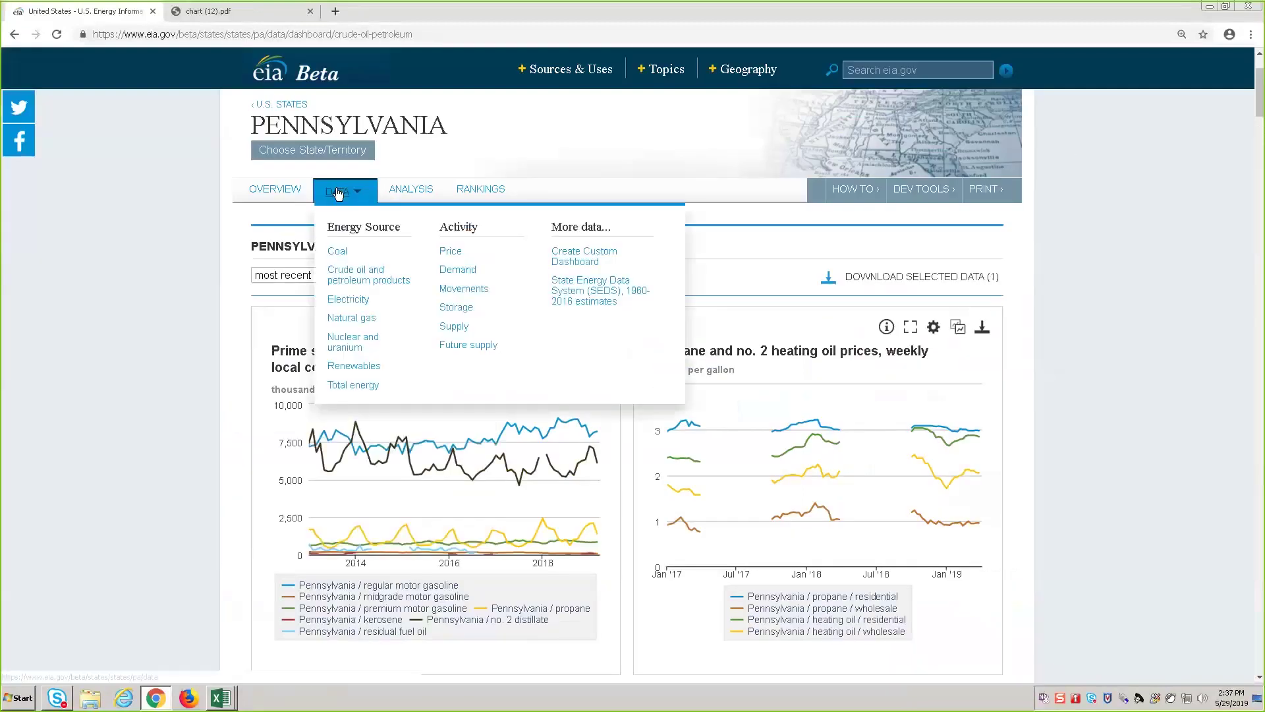
{"action": "left_click", "coordinate": [348, 300]}
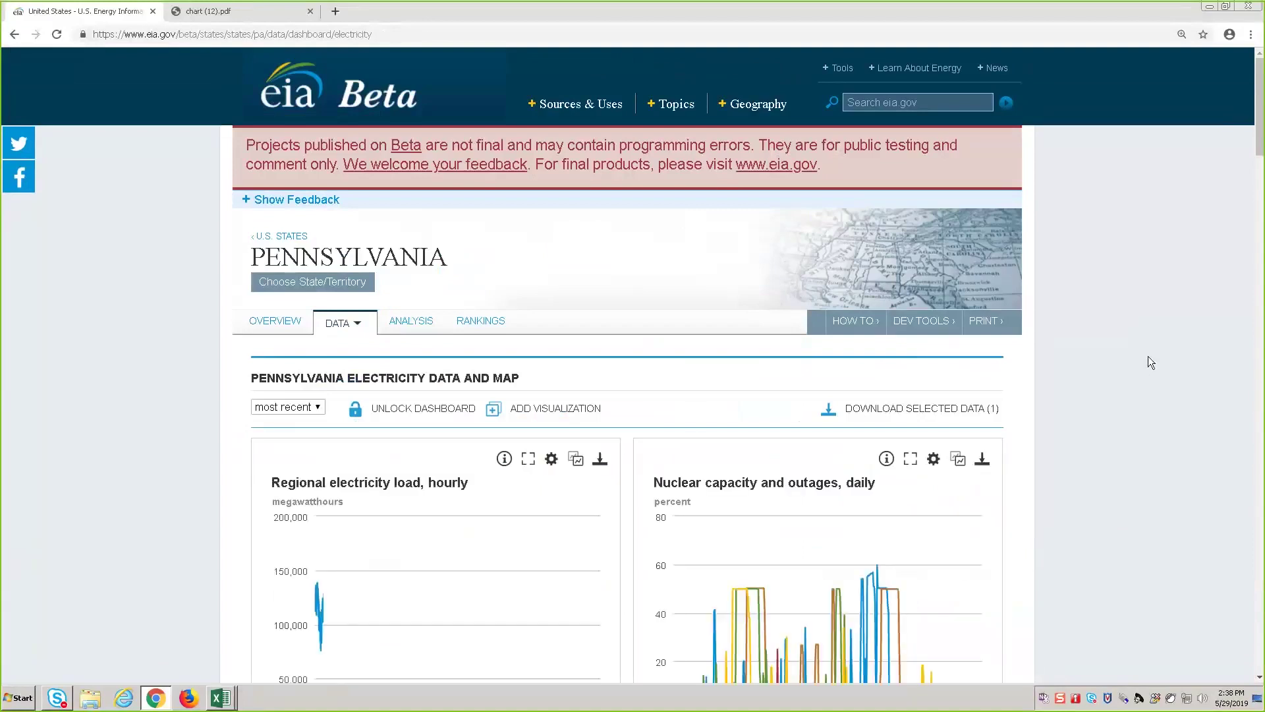
{"action": "scroll", "coordinate": [1152, 360], "scroll_direction": "down", "scroll_amount": 4}
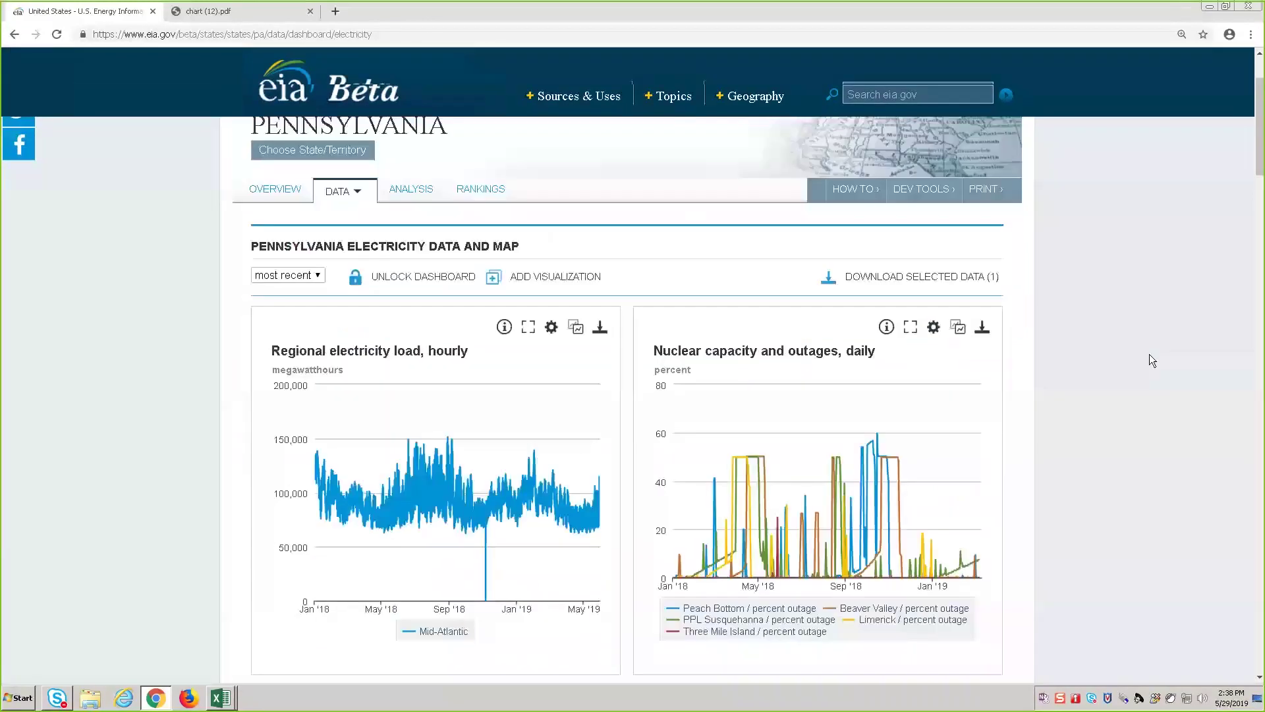
{"action": "scroll", "coordinate": [1158, 359], "scroll_direction": "down", "scroll_amount": 1}
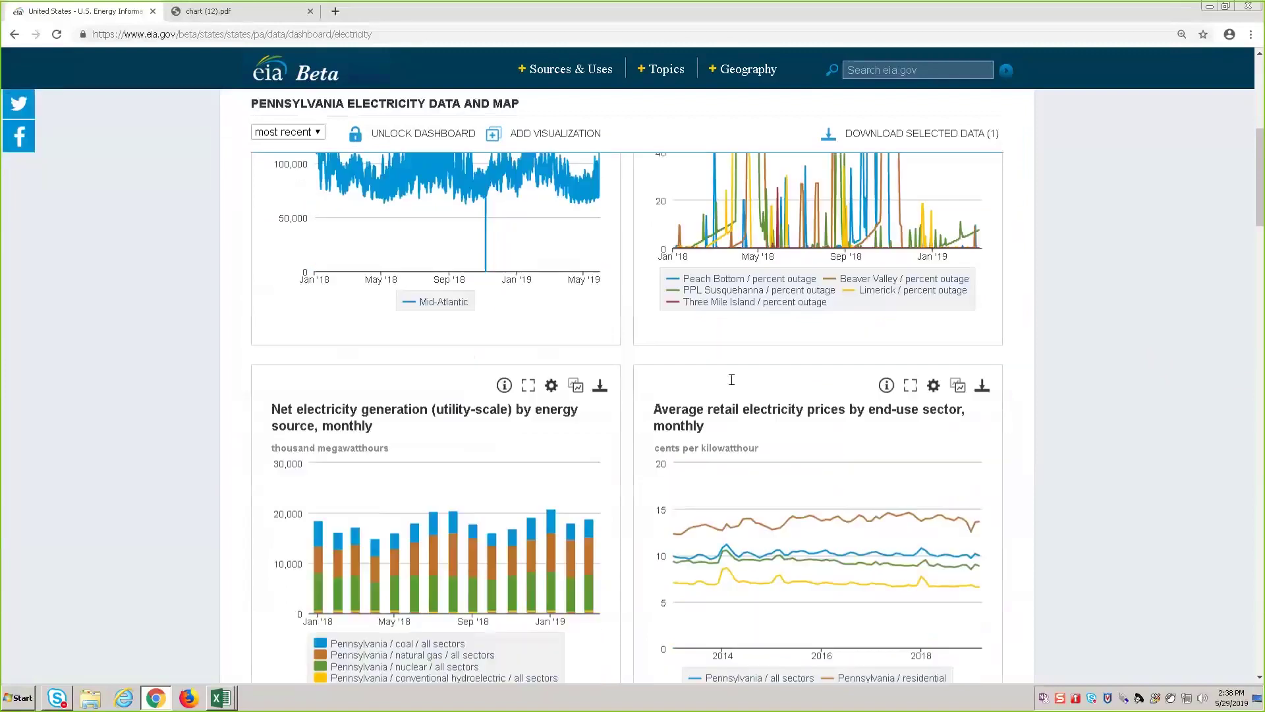
Step: In the Net electricity generation by energy source chart, add Pennsylvania's region, deselect the state of Pennsylvania, and save the changes
{"action": "left_click", "coordinate": [551, 386]}
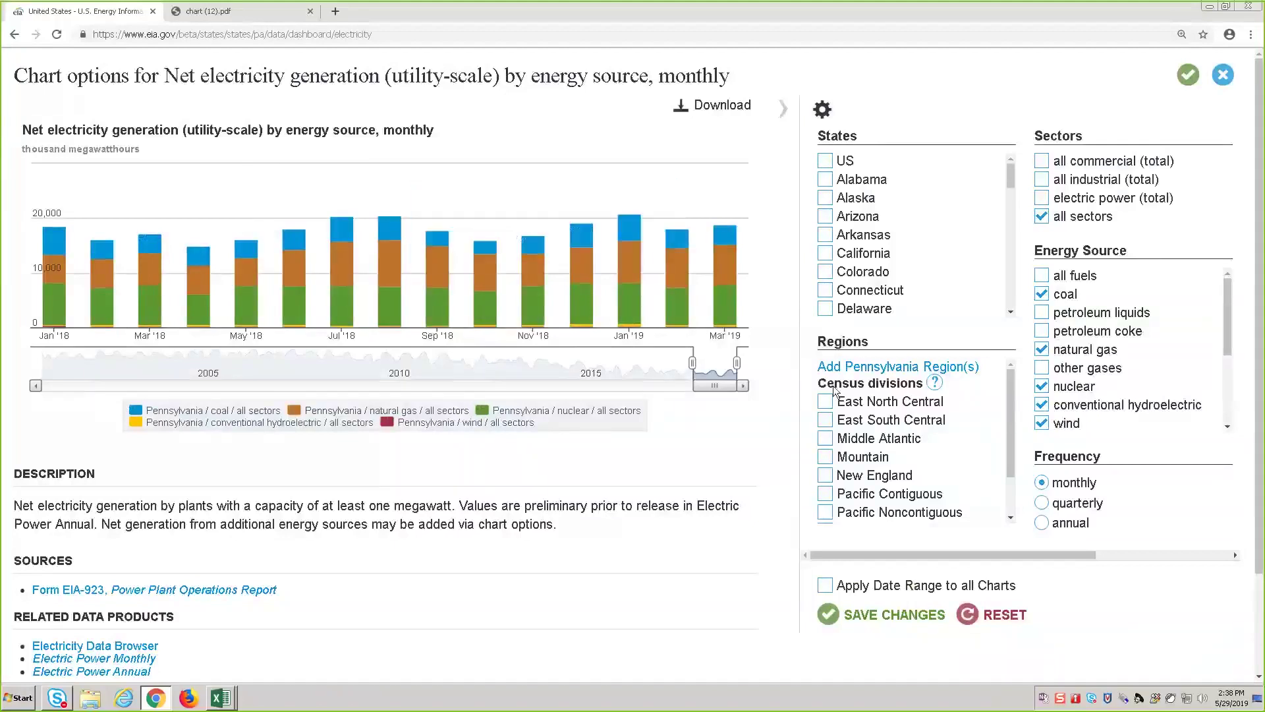
{"action": "left_click", "coordinate": [843, 367]}
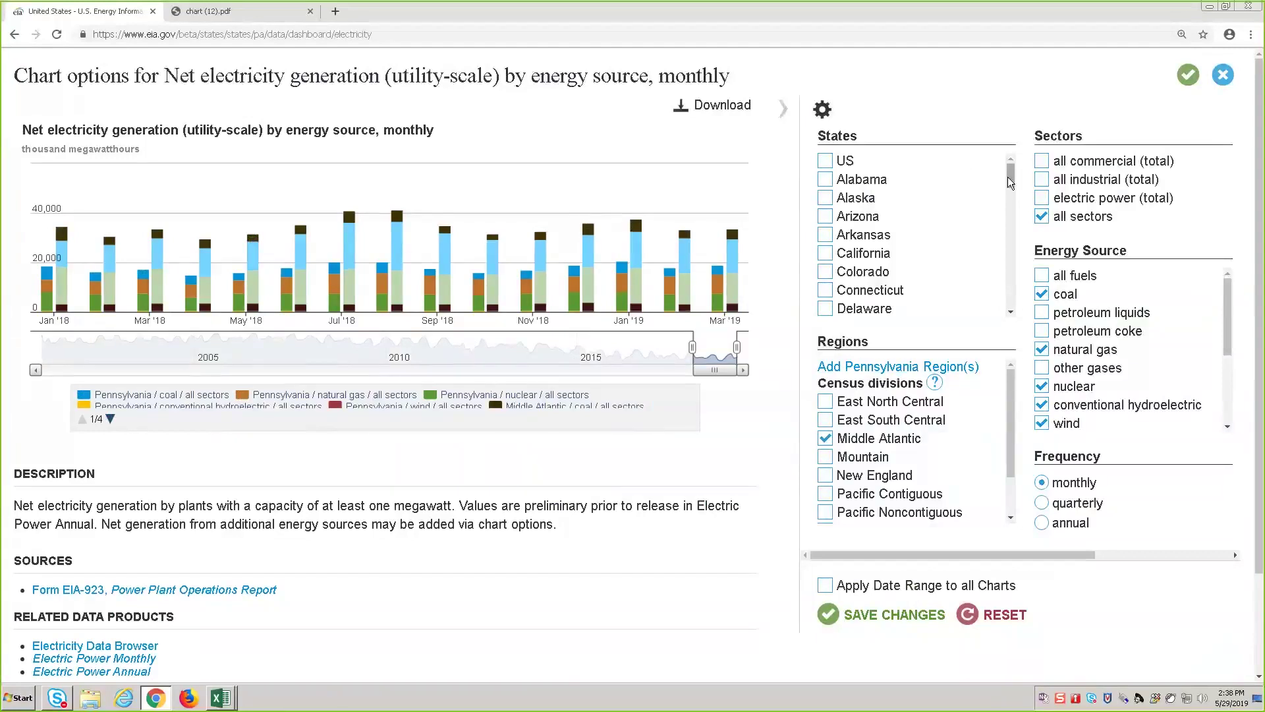
{"action": "left_click_drag", "start_coordinate": [1011, 178], "coordinate": [1045, 277]}
{"action": "scroll", "coordinate": [1011, 275], "scroll_direction": "down", "scroll_amount": 1}
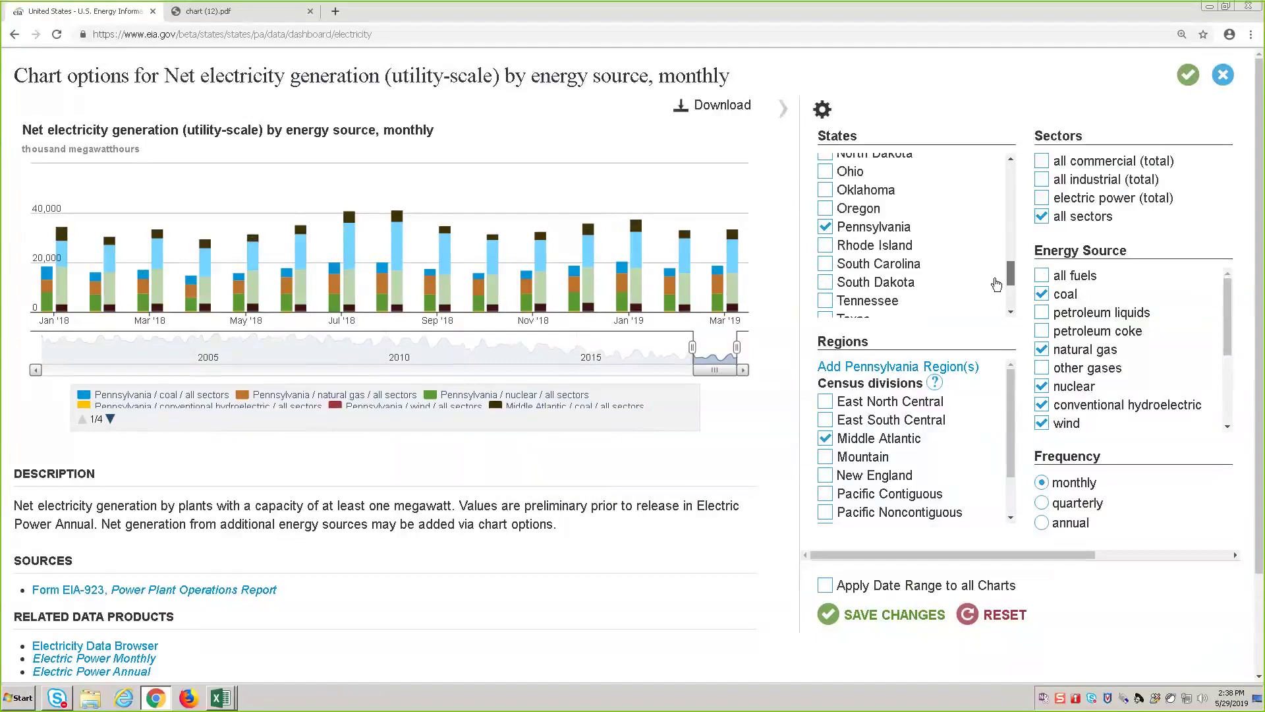
{"action": "left_click", "coordinate": [827, 228]}
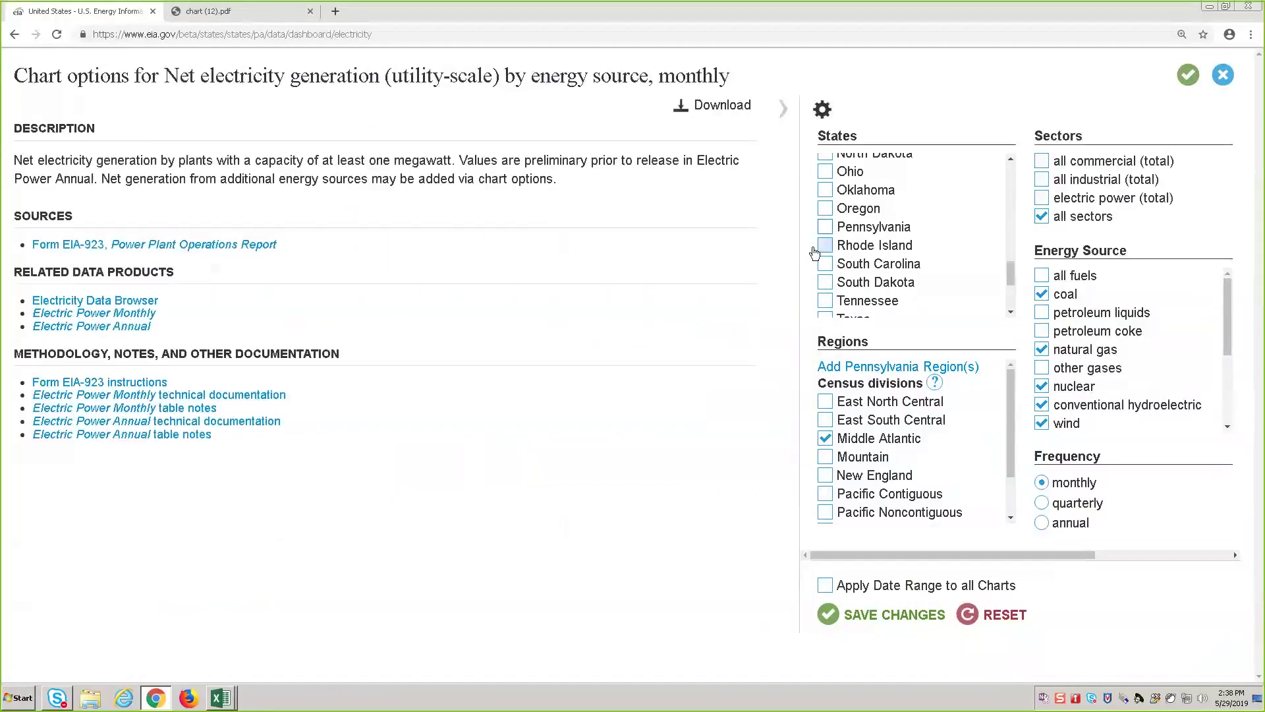
{"action": "left_click", "coordinate": [893, 602]}
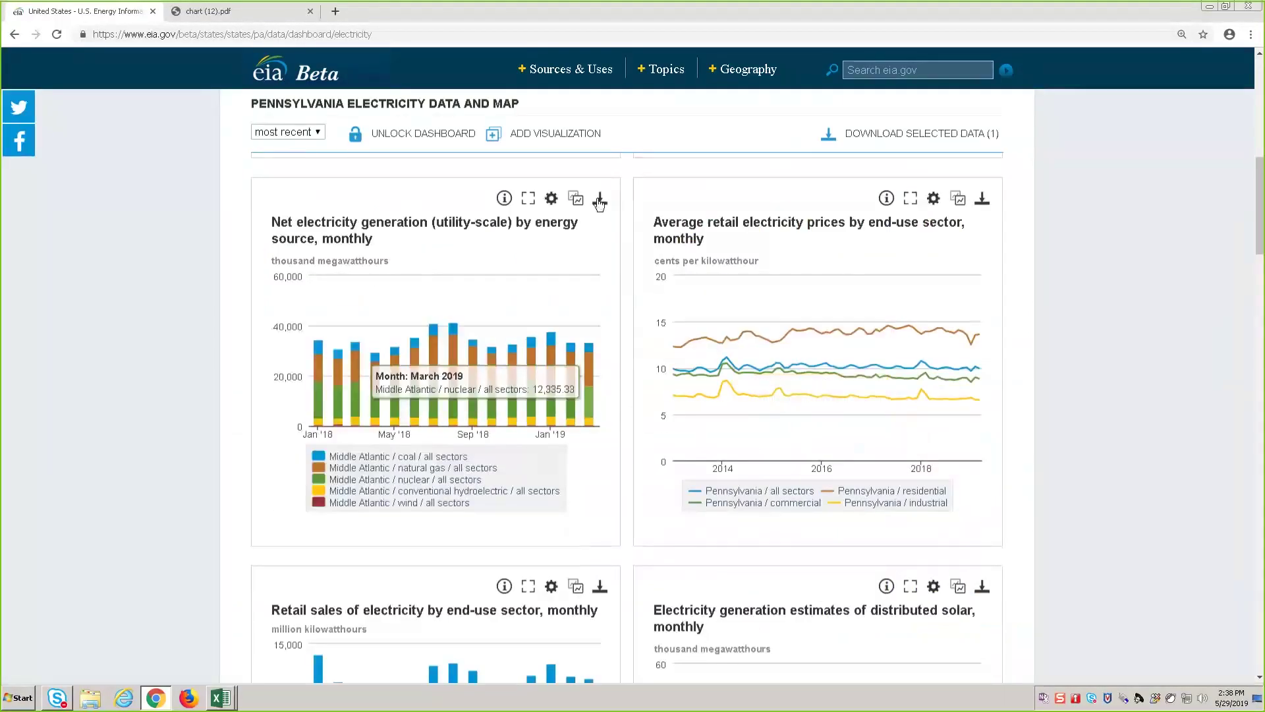
Step: Review the embed HTML, chart preview and license notes for the Net electricity generation by energy source chart
{"action": "left_click", "coordinate": [599, 199]}
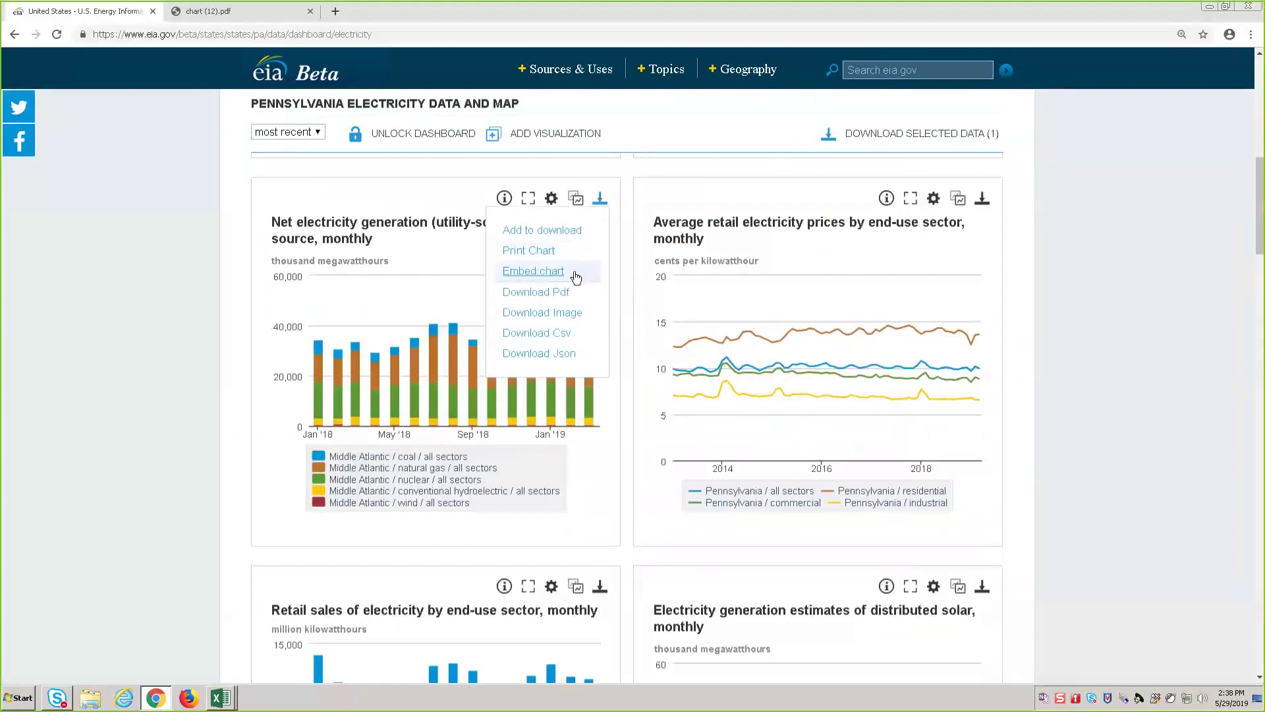
{"action": "left_click", "coordinate": [539, 274]}
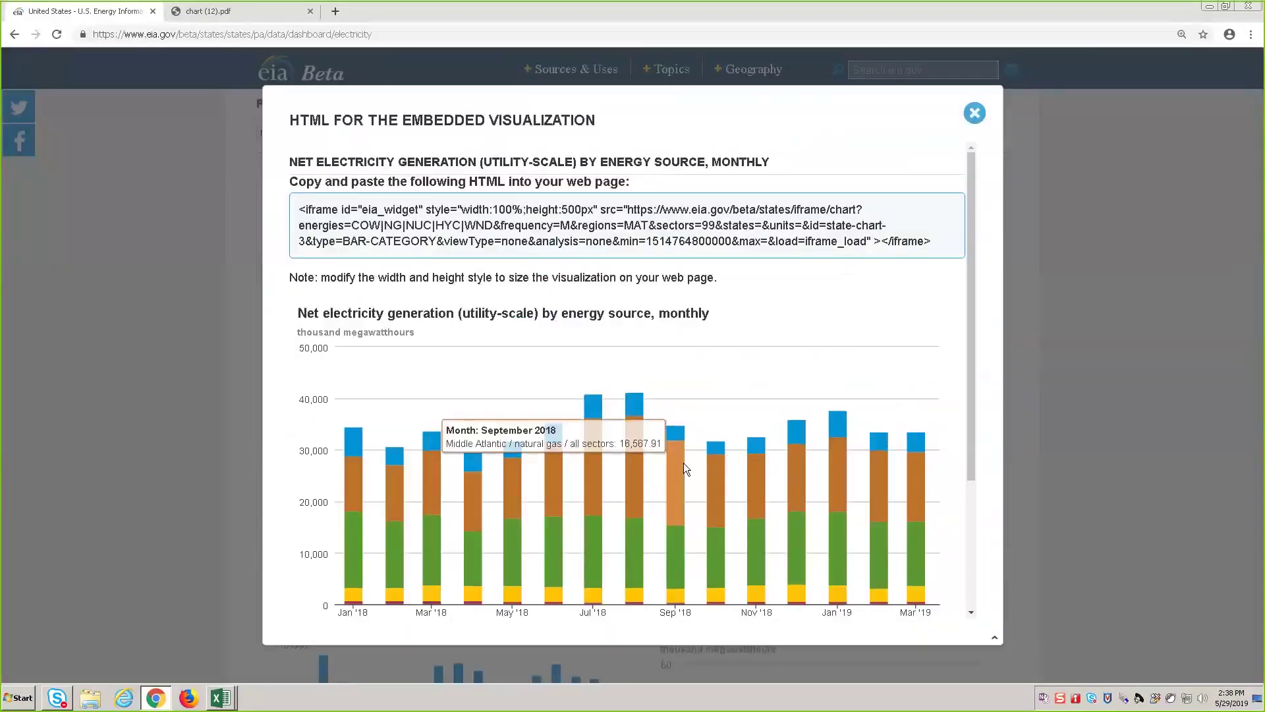
{"action": "scroll", "coordinate": [683, 462], "scroll_direction": "down", "scroll_amount": 2}
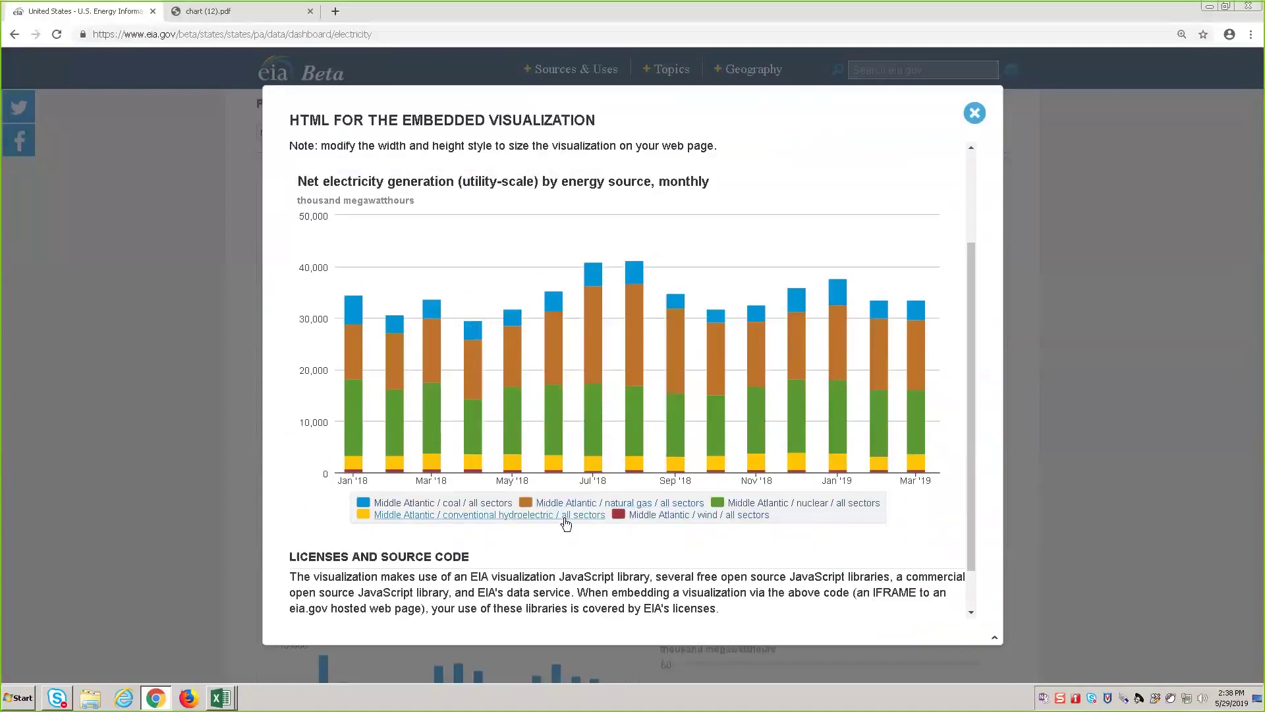
{"action": "scroll", "coordinate": [760, 409], "scroll_direction": "up", "scroll_amount": 3}
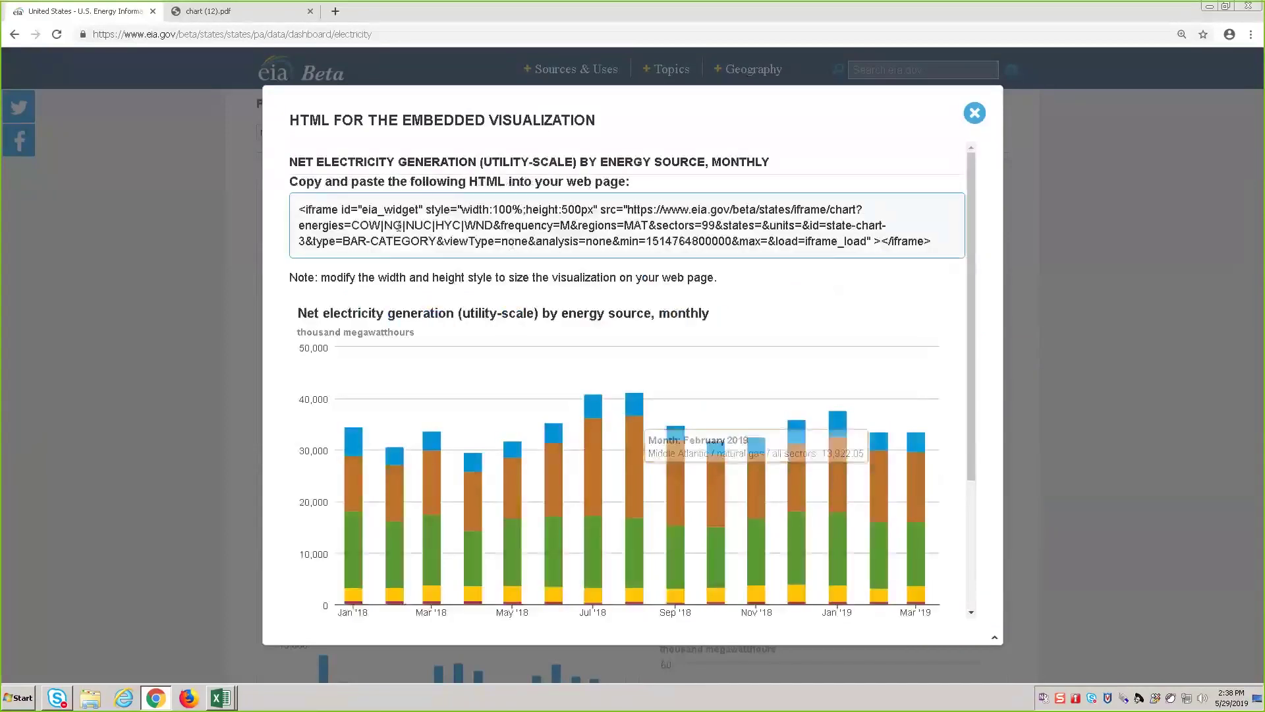
{"action": "left_click", "coordinate": [974, 115]}
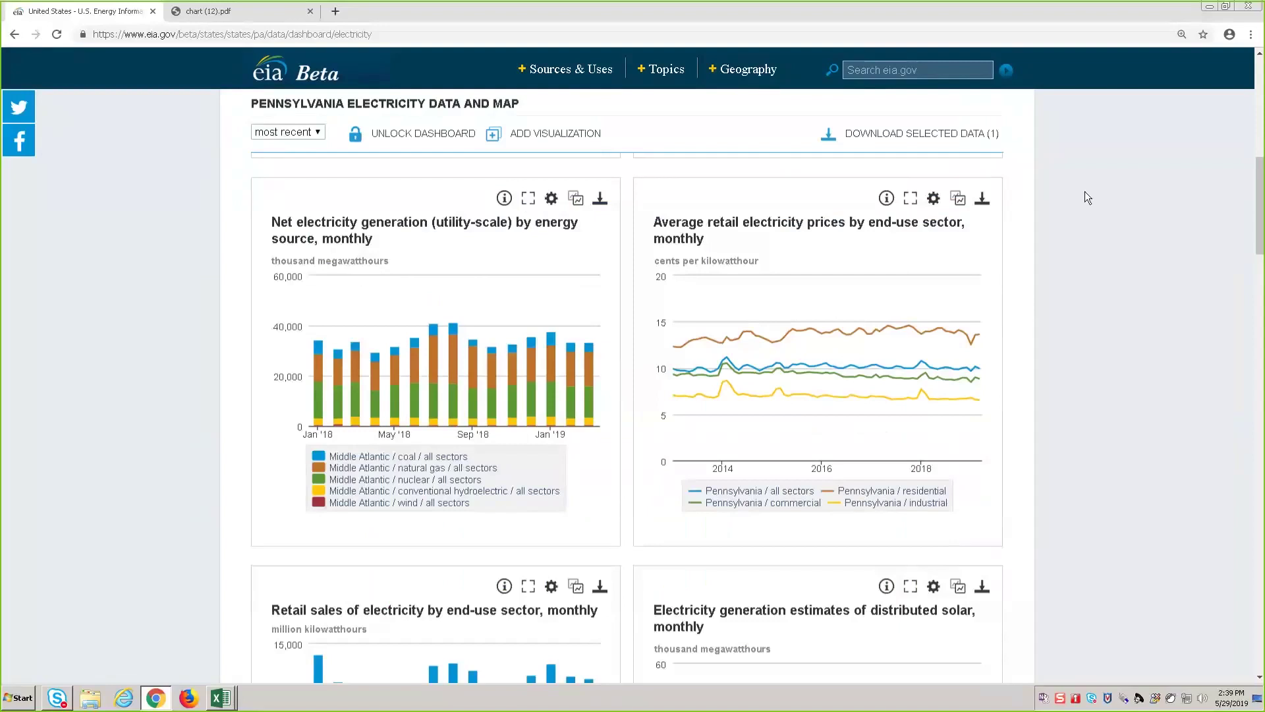
Step: Open Pennsylvania's renewables data dashboard
{"action": "scroll", "coordinate": [1060, 209], "scroll_direction": "up", "scroll_amount": 2}
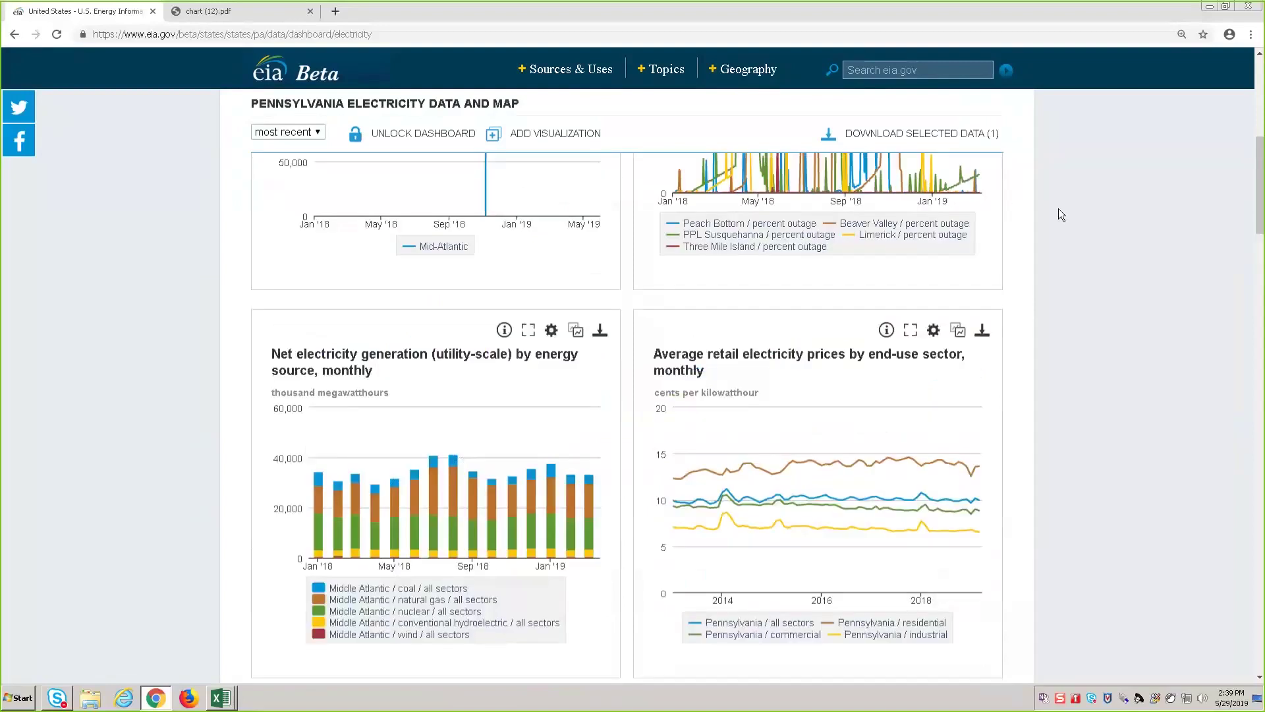
{"action": "scroll", "coordinate": [1058, 215], "scroll_direction": "up", "scroll_amount": 5}
{"action": "left_click", "coordinate": [337, 267]}
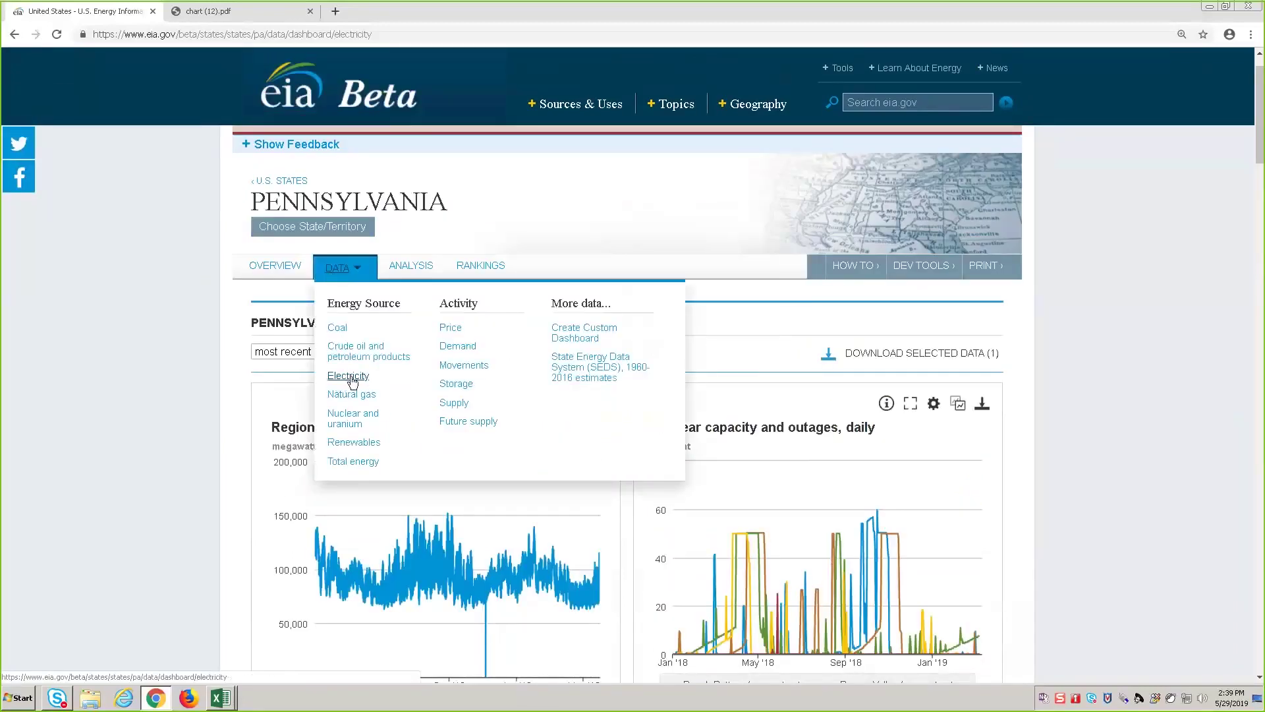
{"action": "left_click", "coordinate": [336, 443]}
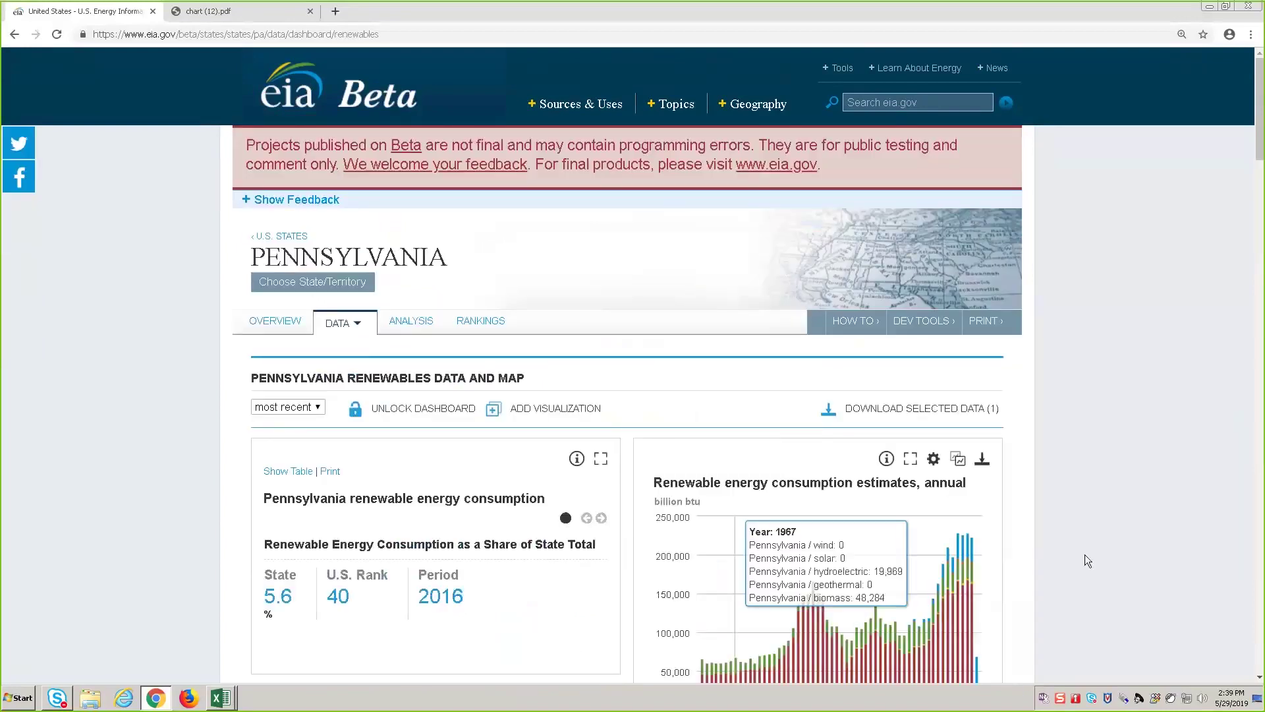
Step: Review the embed HTML for the monthly Net electricity generation by renewable resources chart
{"action": "scroll", "coordinate": [1088, 561], "scroll_direction": "down", "scroll_amount": 6}
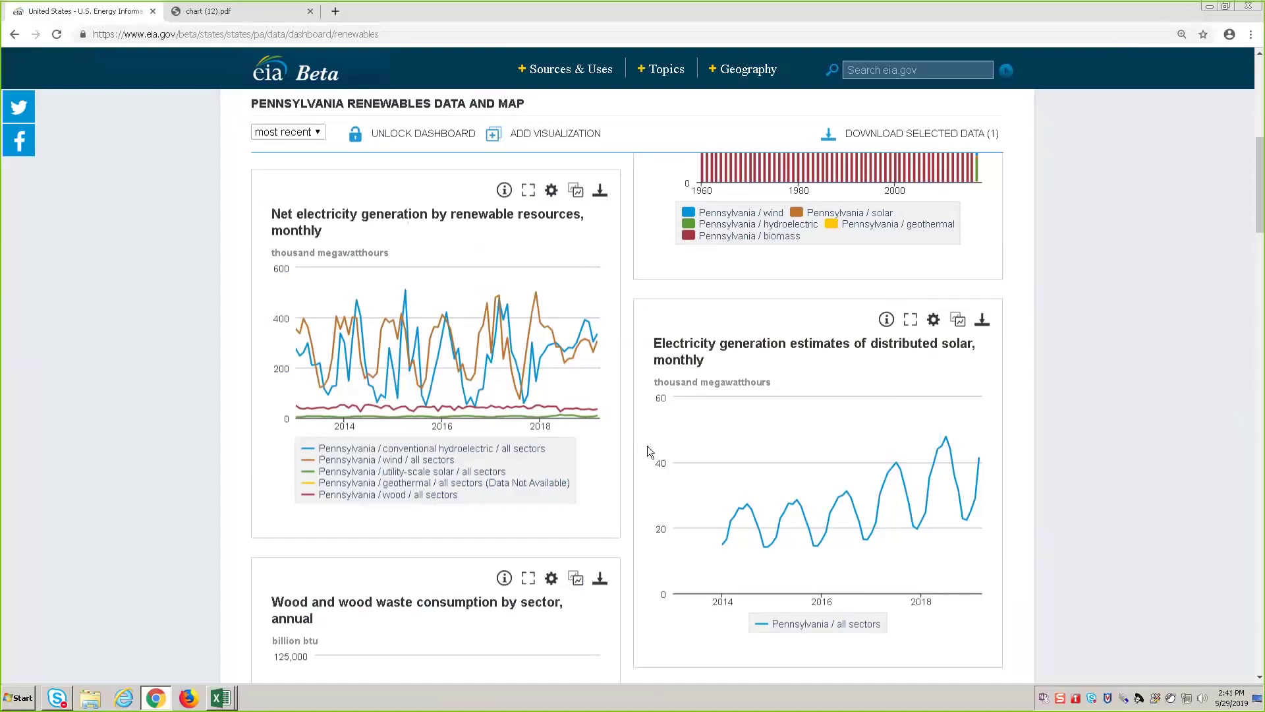
{"action": "left_click", "coordinate": [600, 191]}
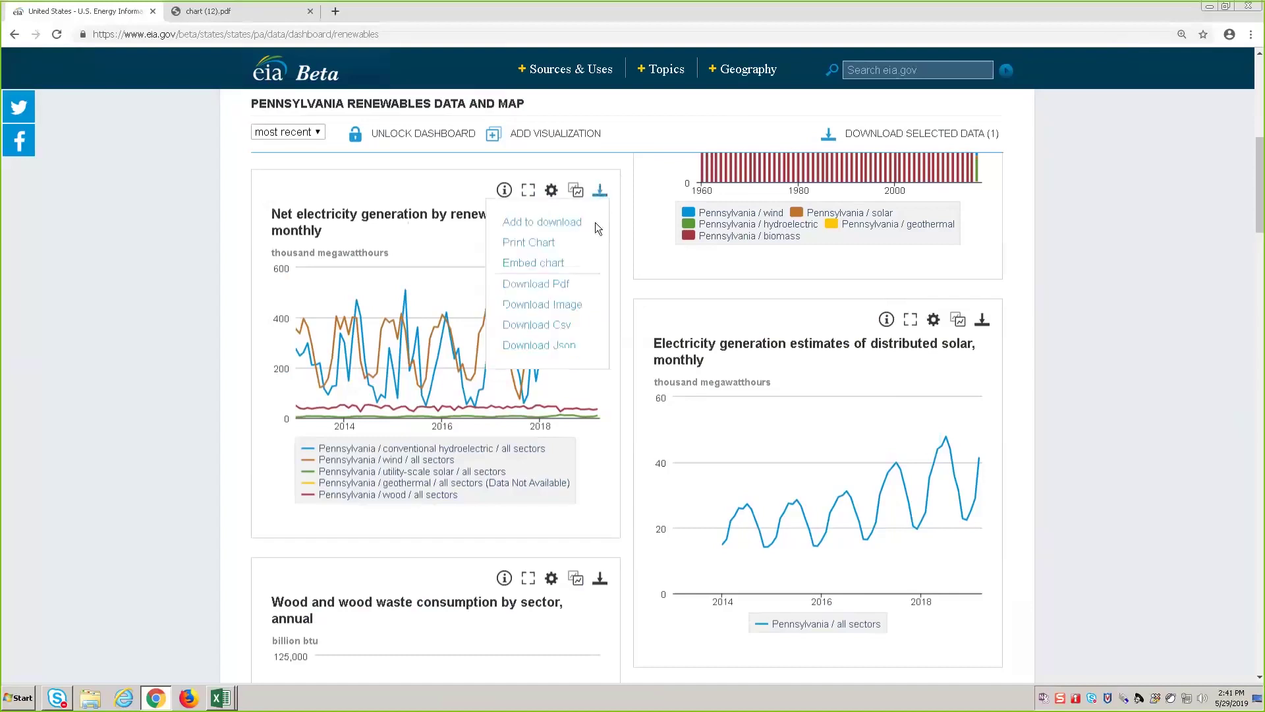
{"action": "left_click", "coordinate": [543, 264]}
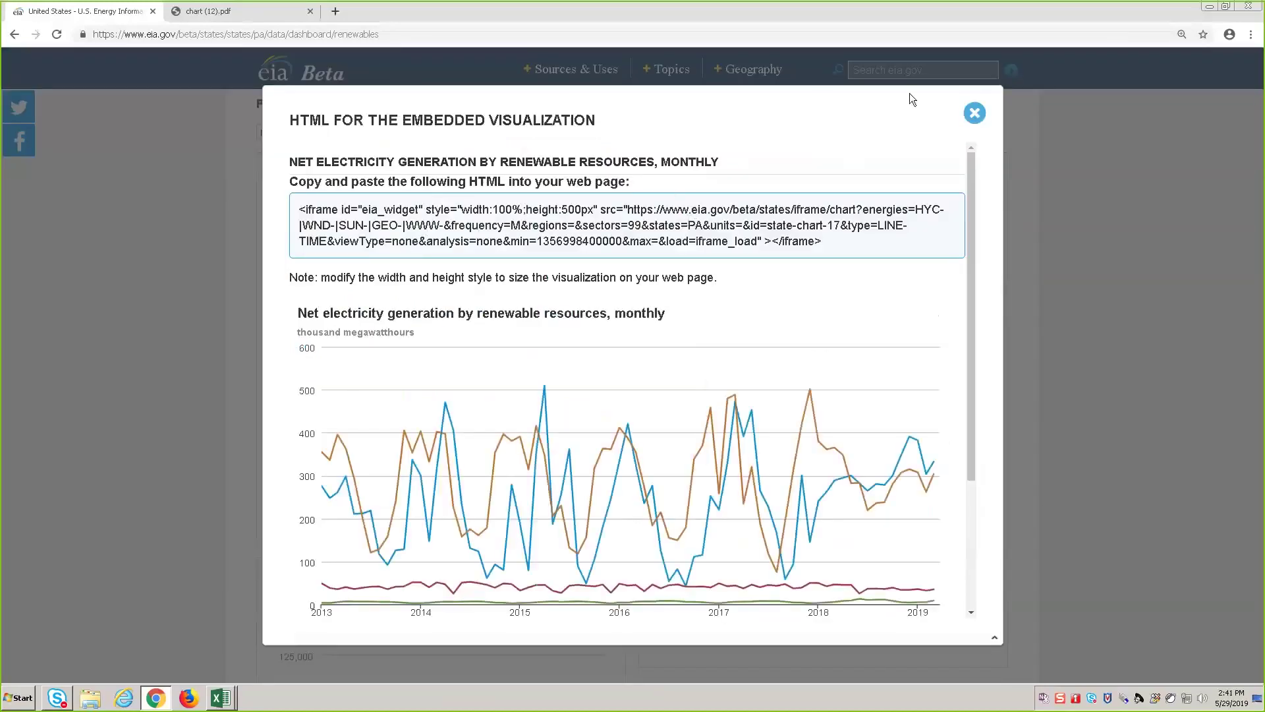
{"action": "left_click", "coordinate": [976, 114]}
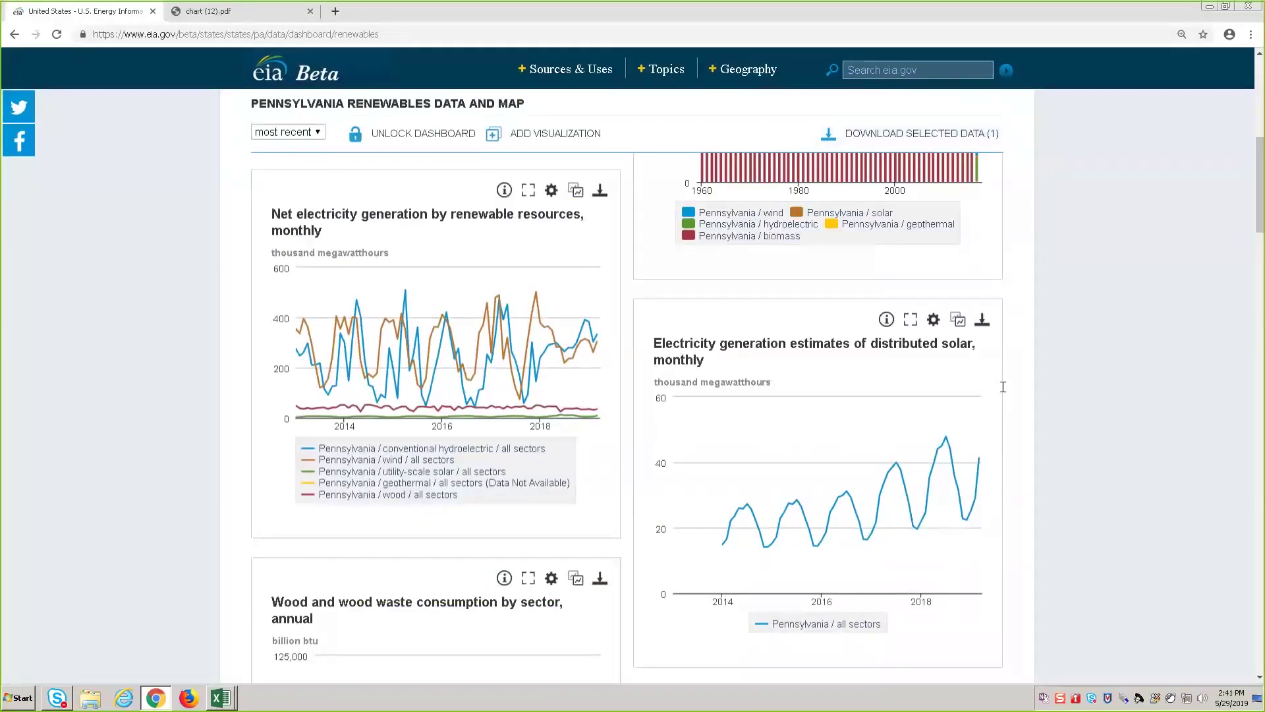